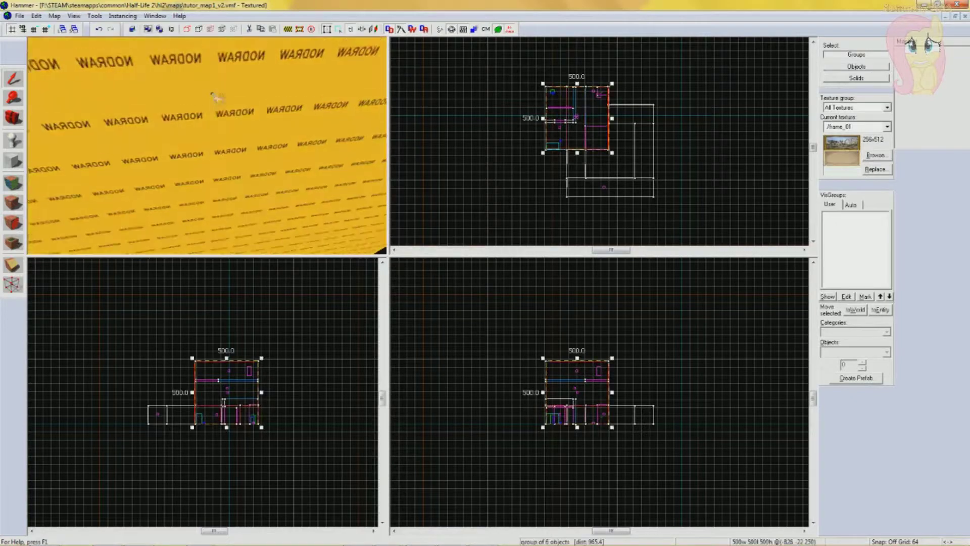
- Examine the map's concrete rooms and brick corridor in the 3D view and switch to the Word window
{"action": "left_click", "coordinate": [221, 157]}
{"action": "left_click", "coordinate": [258, 209]}
{"action": "left_click", "coordinate": [516, 166]}
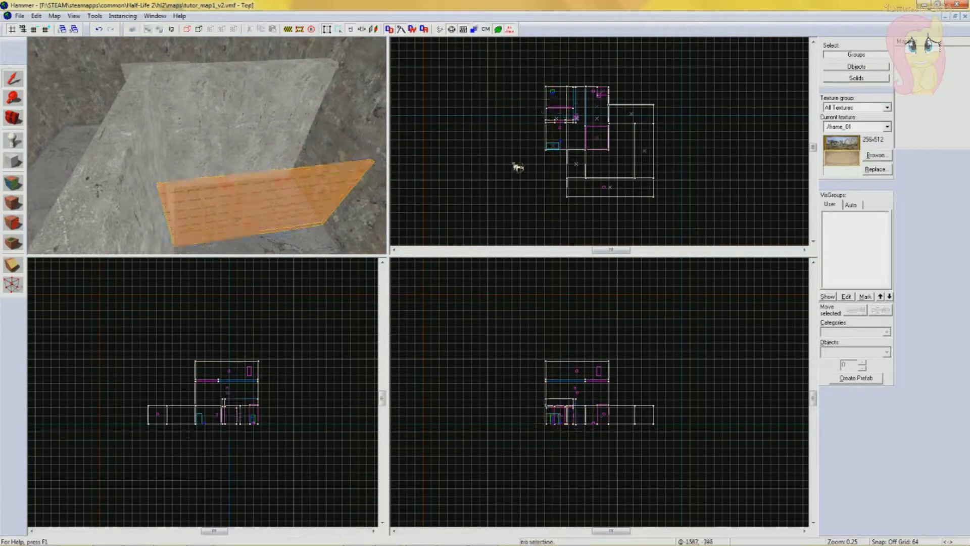
{"action": "scroll", "coordinate": [202, 133], "scroll_direction": "down", "scroll_amount": 2}
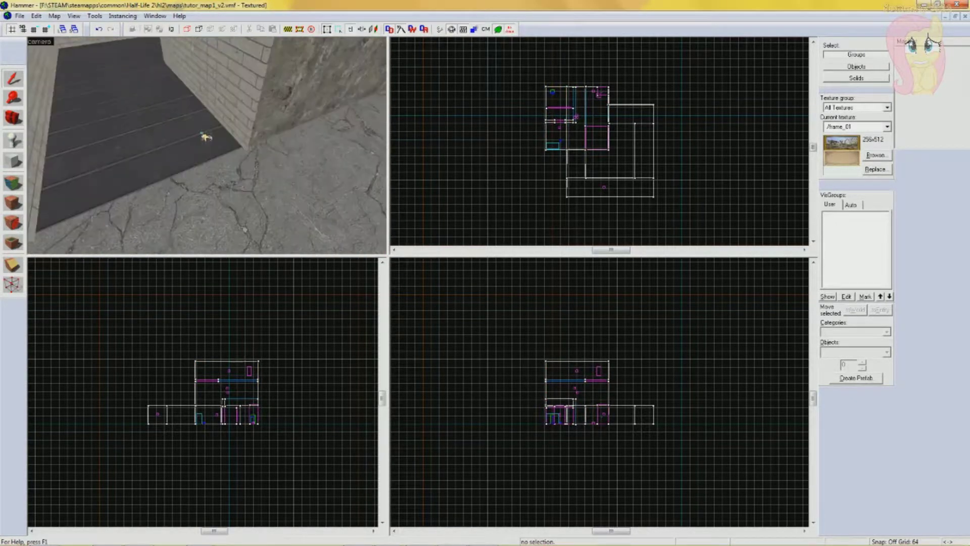
{"action": "left_click", "coordinate": [180, 148]}
{"action": "left_click", "coordinate": [525, 175]}
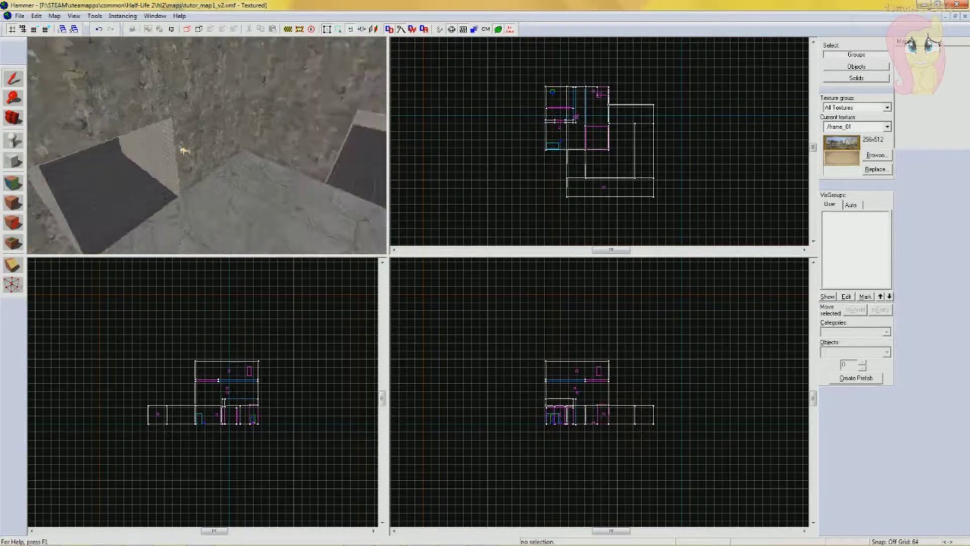
{"action": "left_click", "coordinate": [185, 114]}
{"action": "left_click", "coordinate": [526, 201]}
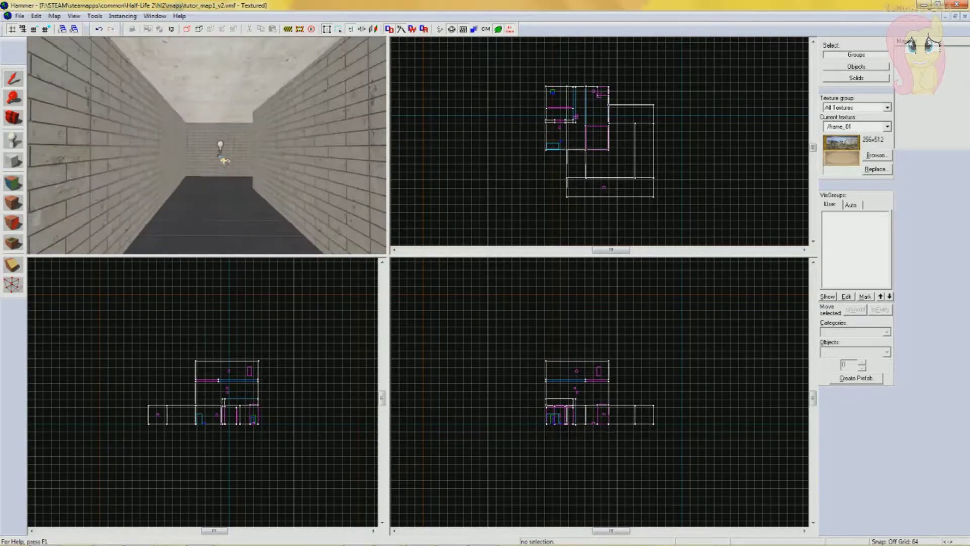
{"action": "left_click", "coordinate": [228, 147]}
{"action": "left_click", "coordinate": [479, 188]}
{"action": "key", "text": "z"}
{"action": "key", "text": "w"}
{"action": "key", "text": "s"}
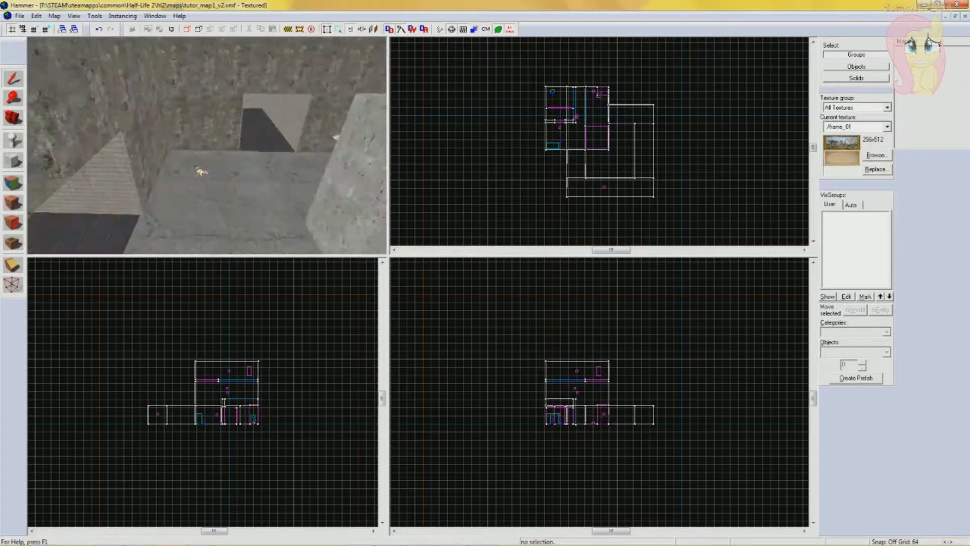
{"action": "key", "text": "z"}
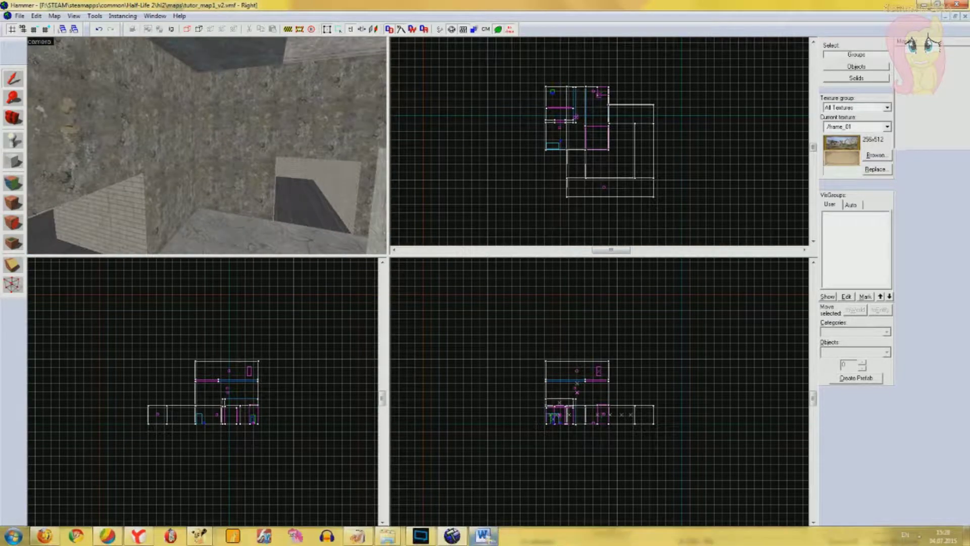
{"action": "left_click", "coordinate": [483, 536]}
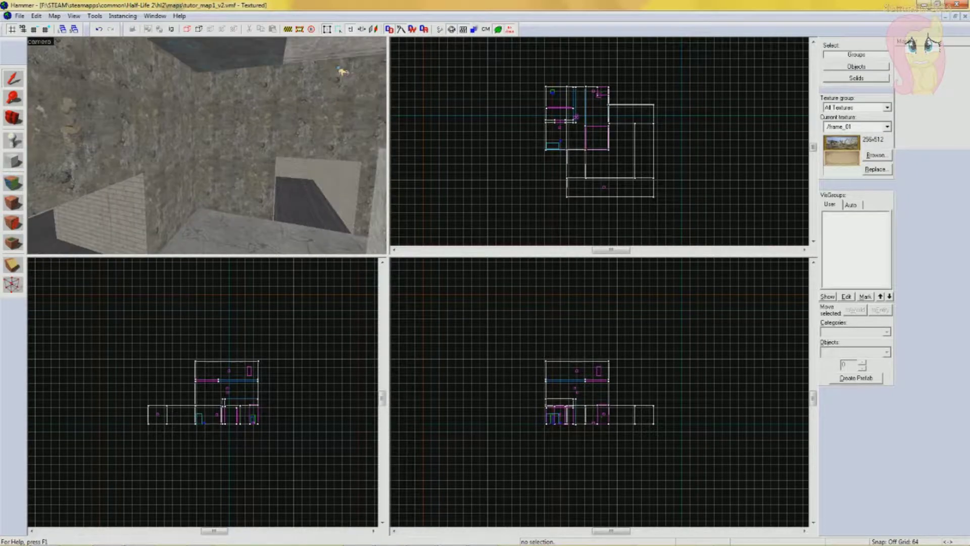
- Start the Entity Creation tool and list the entity classes beginning with prop_
{"action": "left_click_drag", "start_coordinate": [343, 72], "coordinate": [342, 71]}
{"action": "key", "text": "s"}
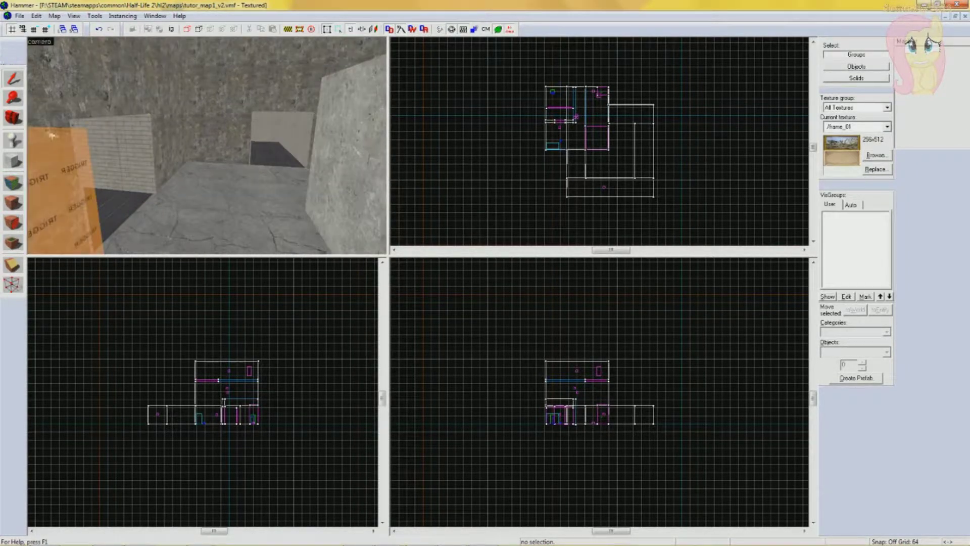
{"action": "key", "text": "w"}
{"action": "key", "text": "d"}
{"action": "key", "text": "w"}
{"action": "key", "text": "a"}
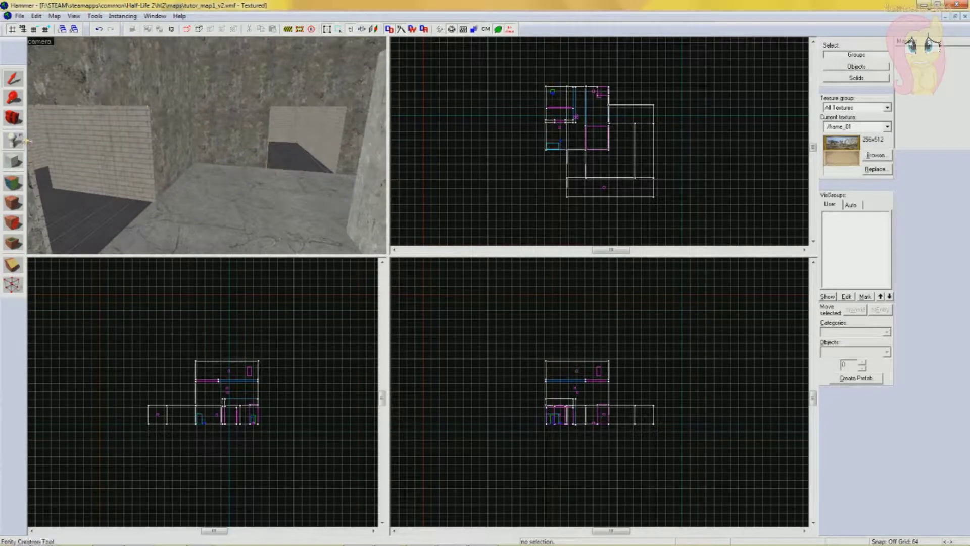
{"action": "left_click", "coordinate": [13, 141]}
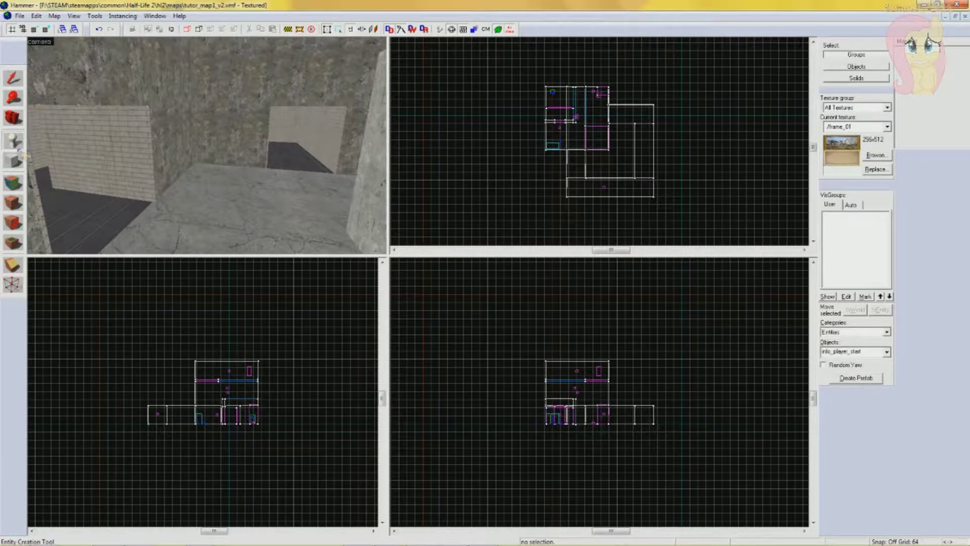
{"action": "left_click", "coordinate": [850, 353]}
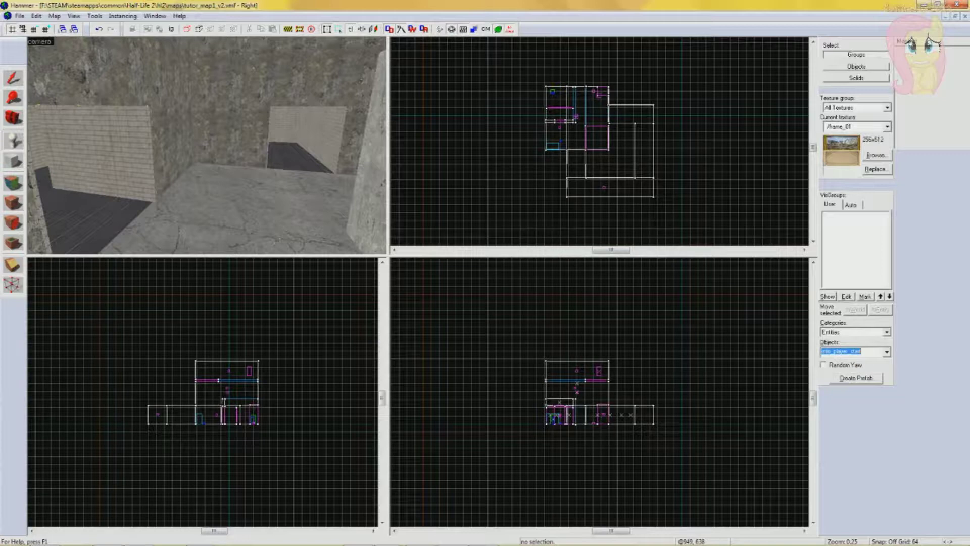
{"action": "key", "text": "BackSpace"}
{"action": "type", "text": "prop_"}
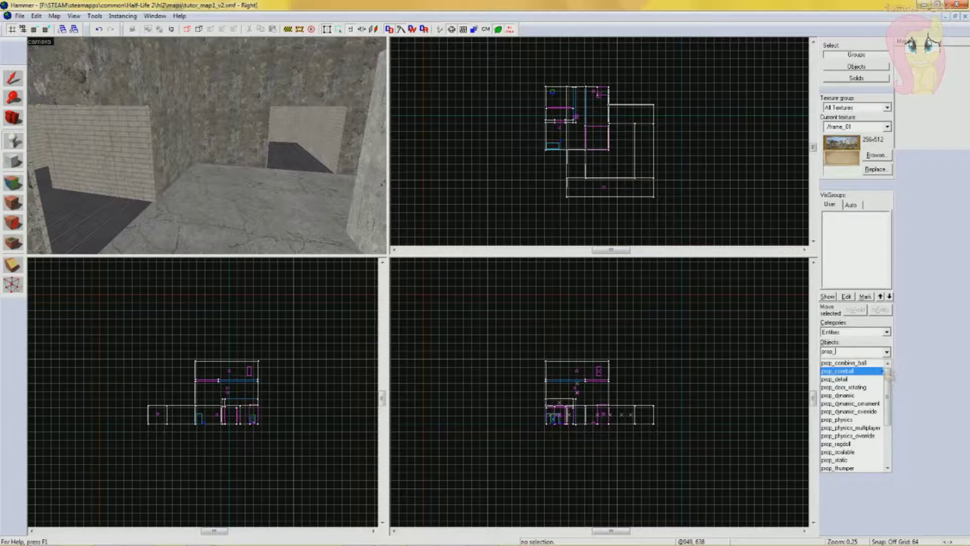
{"action": "mouse_move", "coordinate": [888, 377]}
{"action": "left_mouse_down"}
{"action": "mouse_move", "coordinate": [889, 416]}
{"action": "mouse_move", "coordinate": [891, 361]}
{"action": "mouse_move", "coordinate": [888, 405]}
{"action": "mouse_move", "coordinate": [891, 379]}
{"action": "left_mouse_up"}
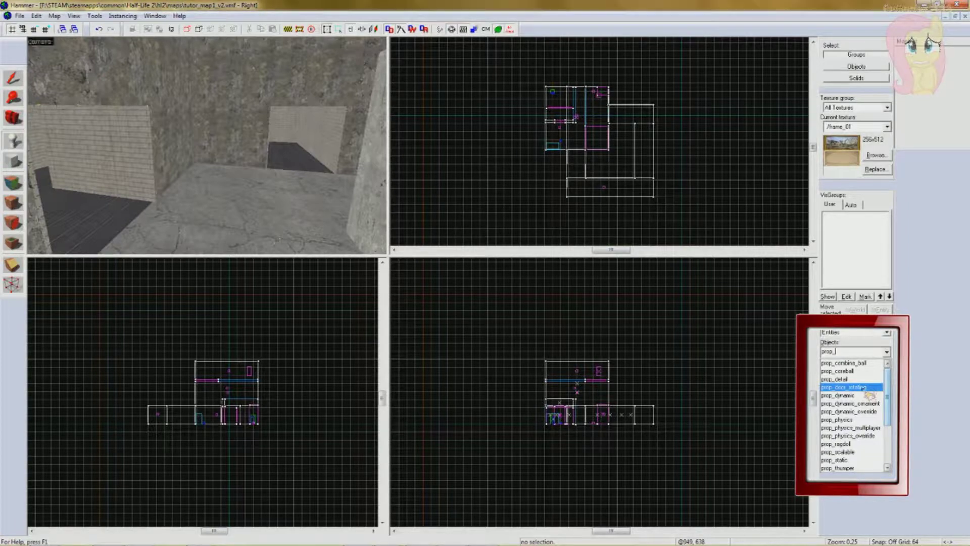
- Set the class of the entity to create to prop_physics
{"action": "left_click", "coordinate": [851, 351]}
{"action": "double_click", "coordinate": [863, 351]}
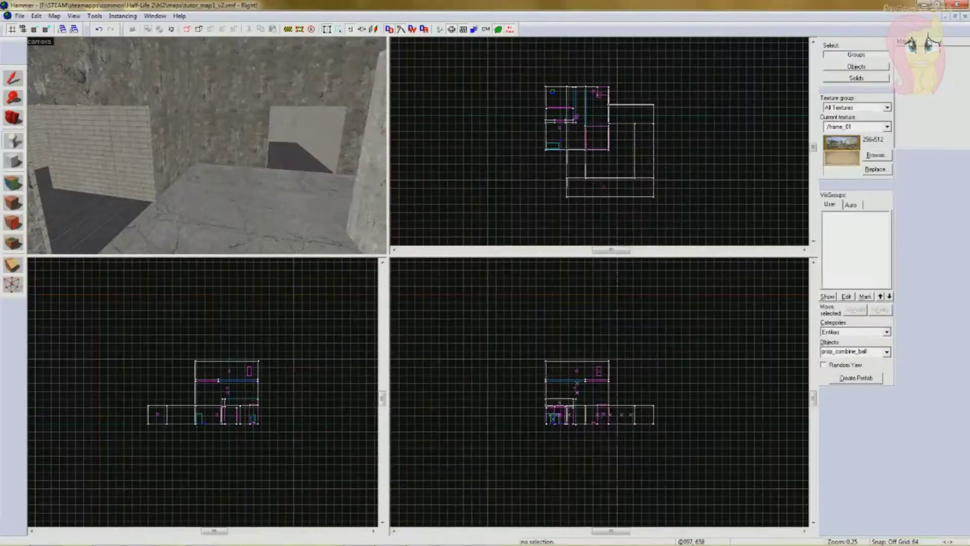
{"action": "left_click", "coordinate": [865, 351]}
{"action": "left_click_drag", "start_coordinate": [867, 351], "coordinate": [822, 351]}
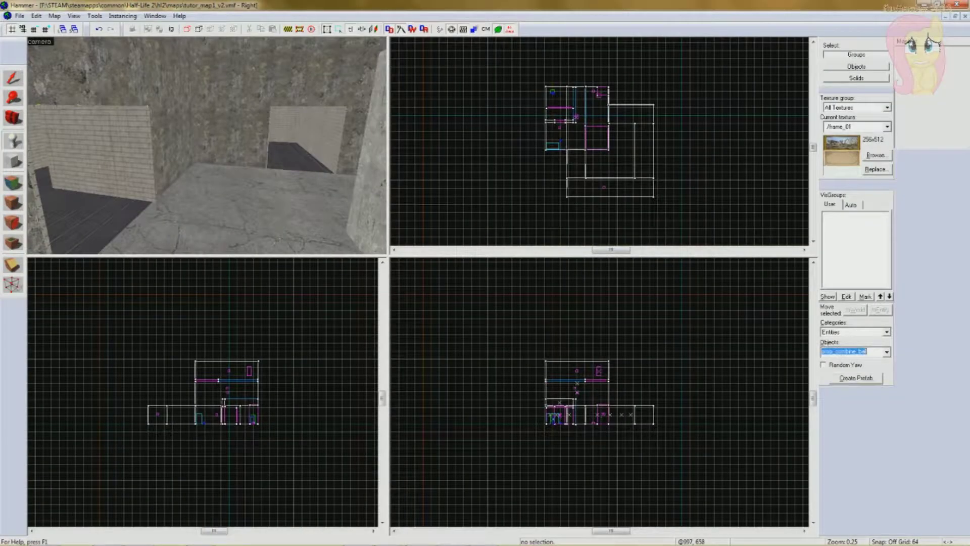
{"action": "type", "text": "prop_physics"}
{"action": "key", "text": "Return"}
- Place a prop_physics entity on the concrete floor near the corner of the room
{"action": "left_click", "coordinate": [240, 197]}
{"action": "key", "text": "z"}
{"action": "key", "text": "w"}
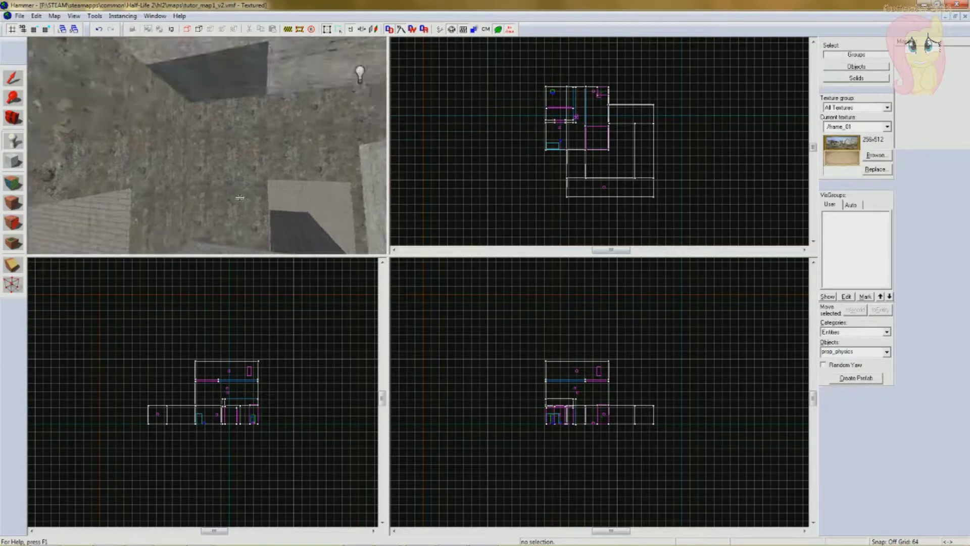
{"action": "left_click_drag", "start_coordinate": [240, 197], "coordinate": [240, 197]}
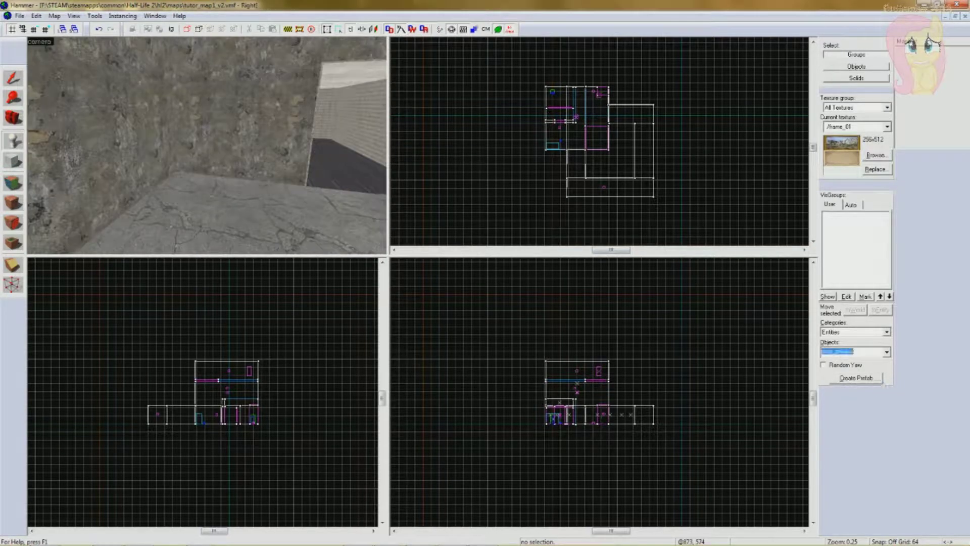
{"action": "key", "text": "z"}
{"action": "key", "text": "s"}
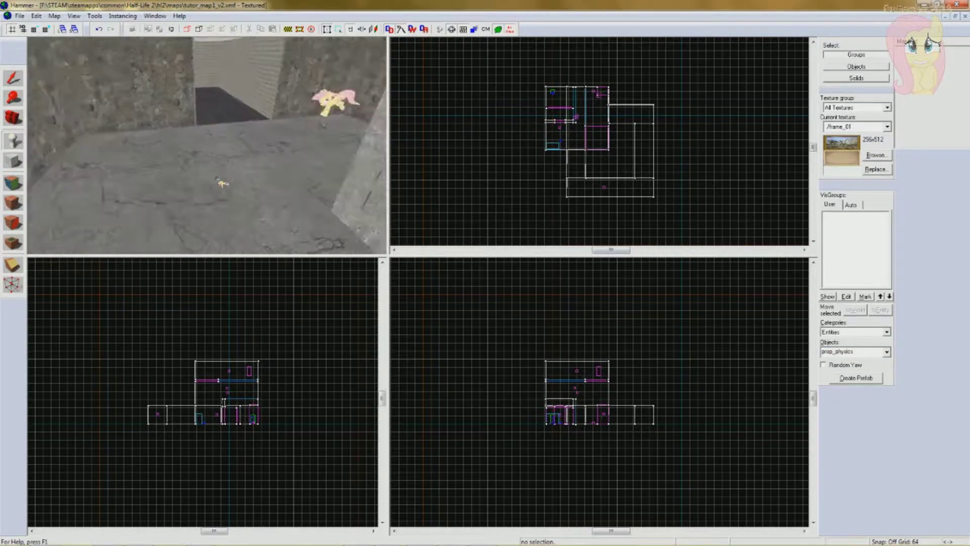
{"action": "key", "text": "w"}
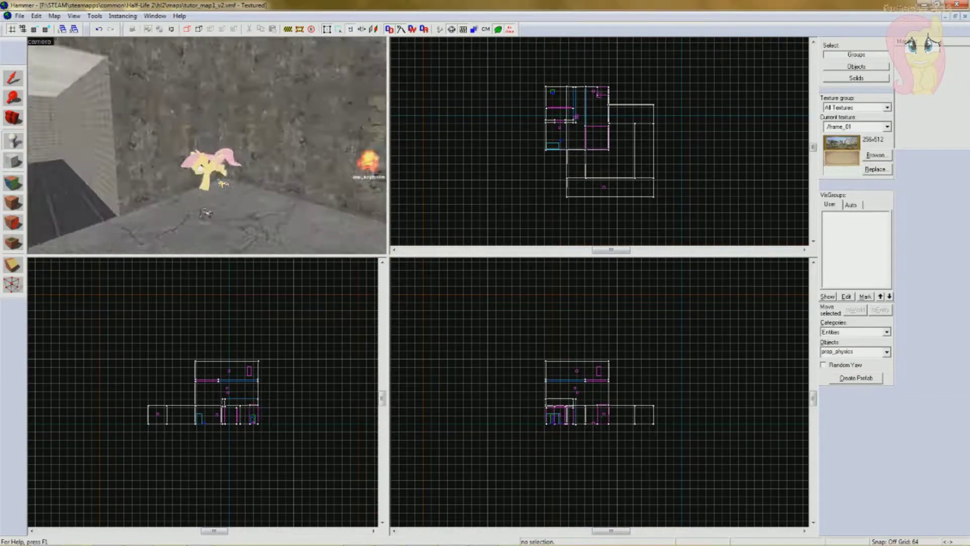
{"action": "left_click_drag", "start_coordinate": [202, 250], "coordinate": [173, 190]}
{"action": "left_click", "coordinate": [174, 190]}
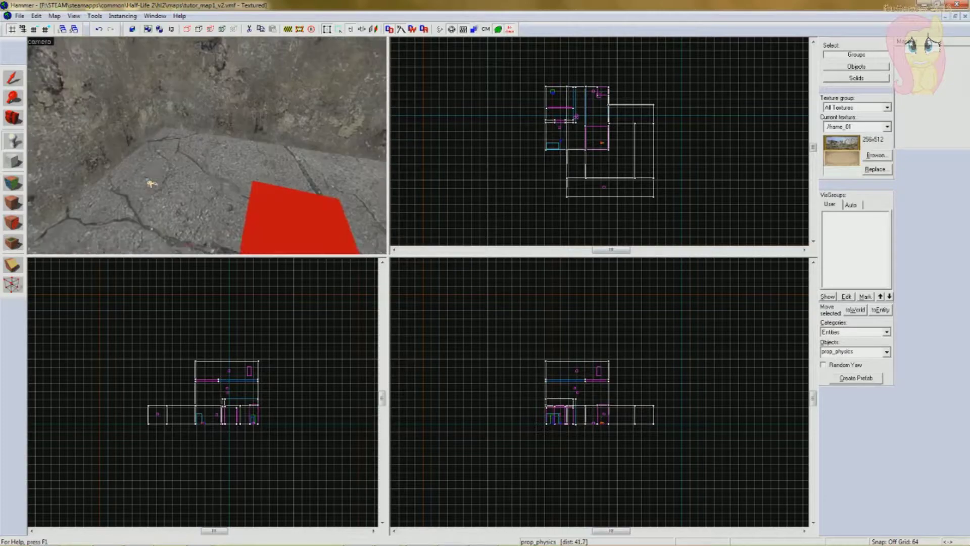
- Switch to the Selection tool and examine the placed prop_physics cube from several distances and angles
{"action": "left_click", "coordinate": [16, 81]}
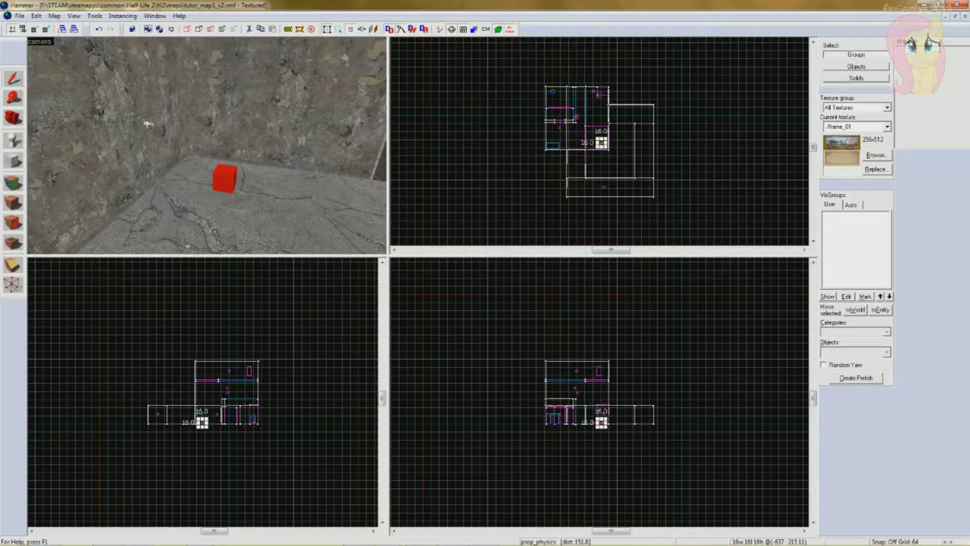
{"action": "scroll", "coordinate": [207, 151], "scroll_direction": "up", "scroll_amount": 1}
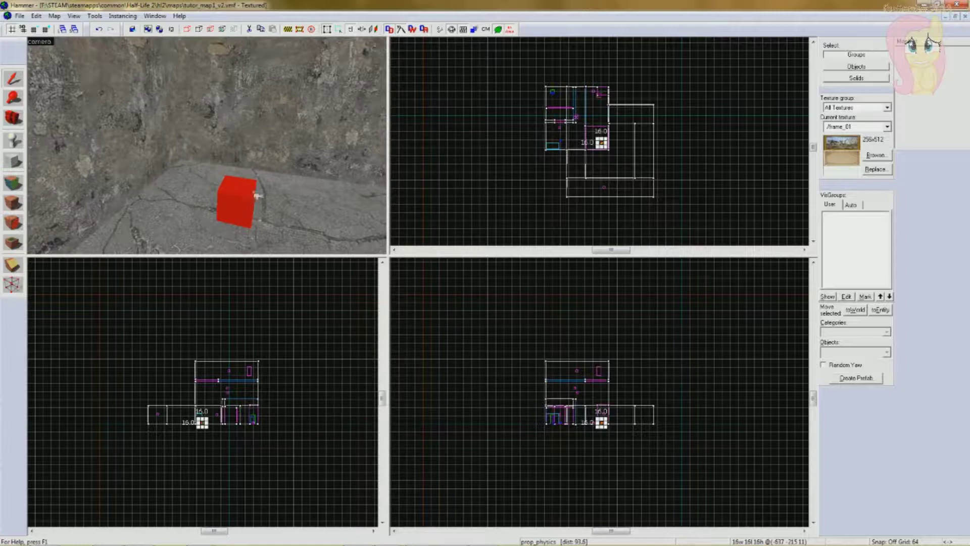
{"action": "scroll", "coordinate": [249, 204], "scroll_direction": "down", "scroll_amount": 2}
{"action": "key", "text": "w"}
{"action": "key", "text": "a"}
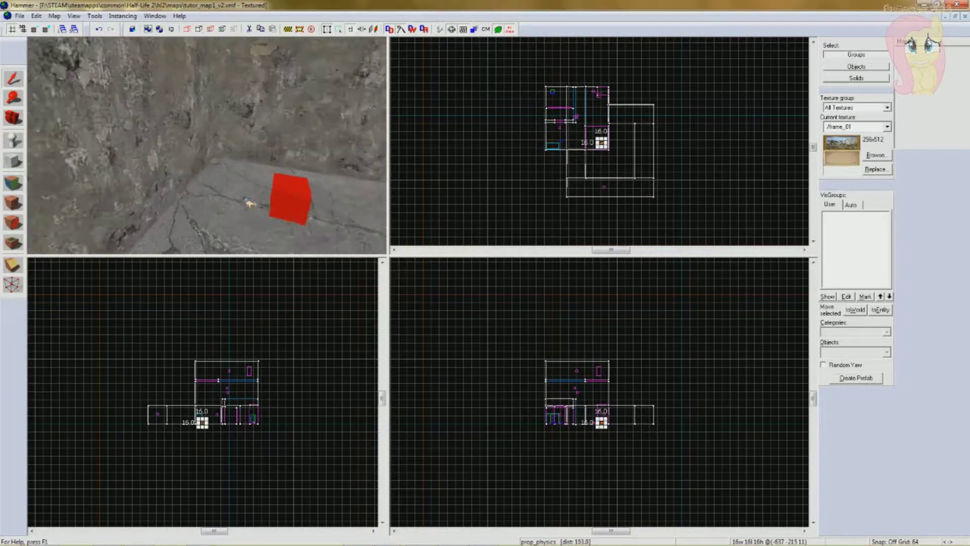
{"action": "key", "text": "d"}
{"action": "key", "text": "a"}
{"action": "key", "text": "s"}
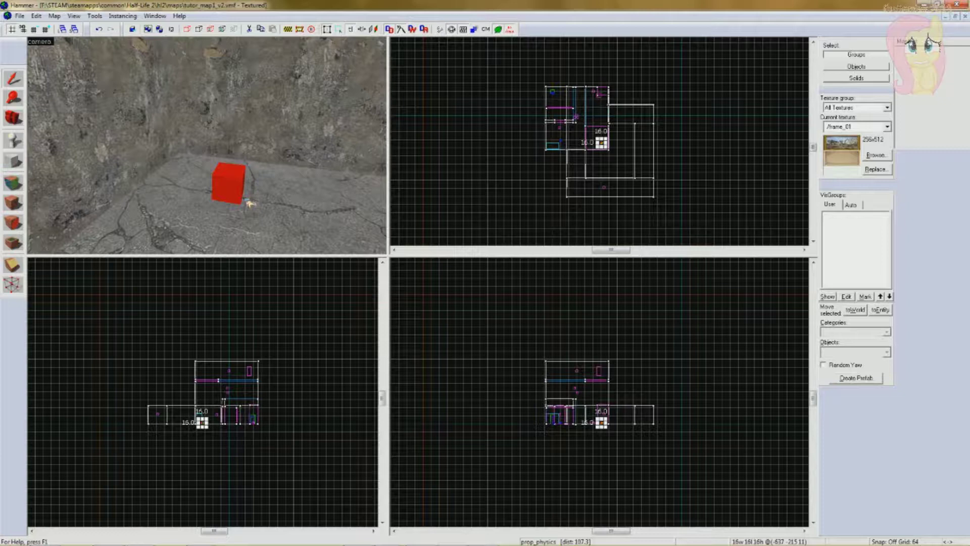
{"action": "left_click", "coordinate": [520, 183]}
{"action": "scroll", "coordinate": [221, 195], "scroll_direction": "up", "scroll_amount": 2}
{"action": "scroll", "coordinate": [217, 192], "scroll_direction": "down", "scroll_amount": 3}
{"action": "scroll", "coordinate": [225, 188], "scroll_direction": "up", "scroll_amount": 1}
{"action": "key", "text": "Right"}
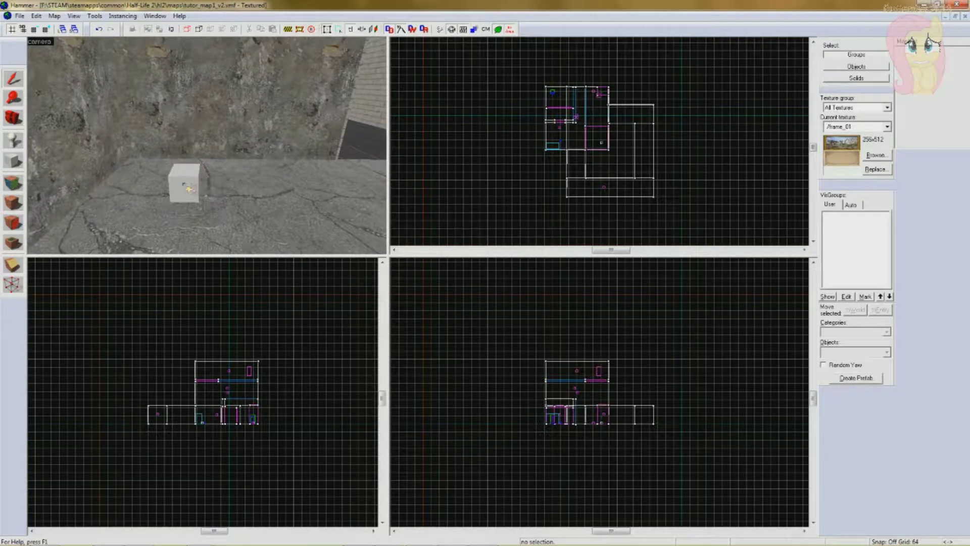
- Select the prop_physics cube and open its object properties from the top view
{"action": "left_click", "coordinate": [189, 189]}
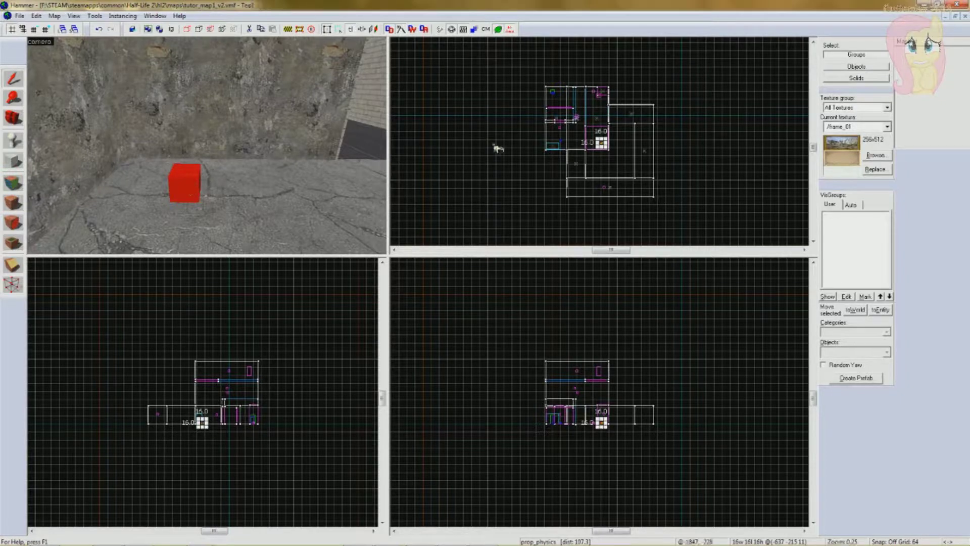
{"action": "scroll", "coordinate": [671, 154], "scroll_direction": "up", "scroll_amount": 6}
{"action": "scroll", "coordinate": [671, 154], "scroll_direction": "up", "scroll_amount": 1}
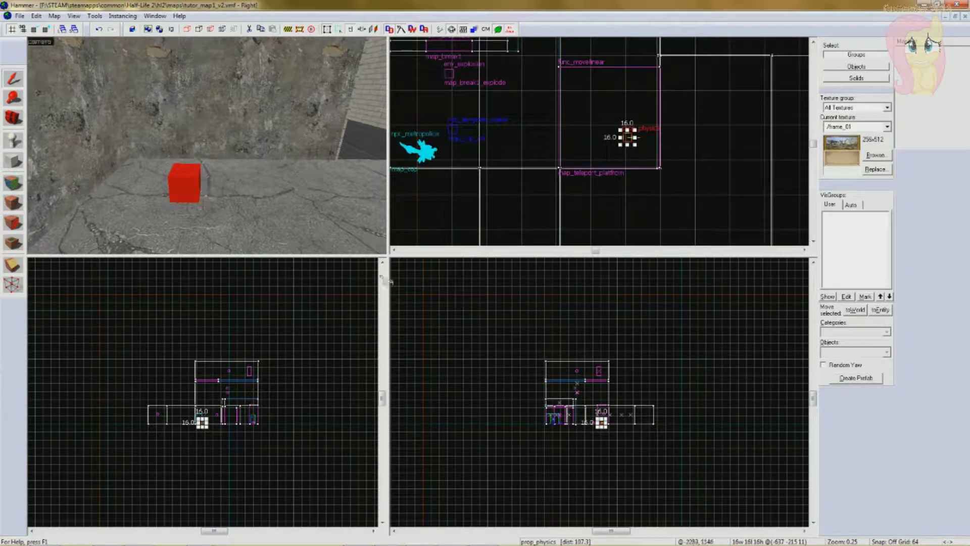
{"action": "right_click", "coordinate": [629, 137]}
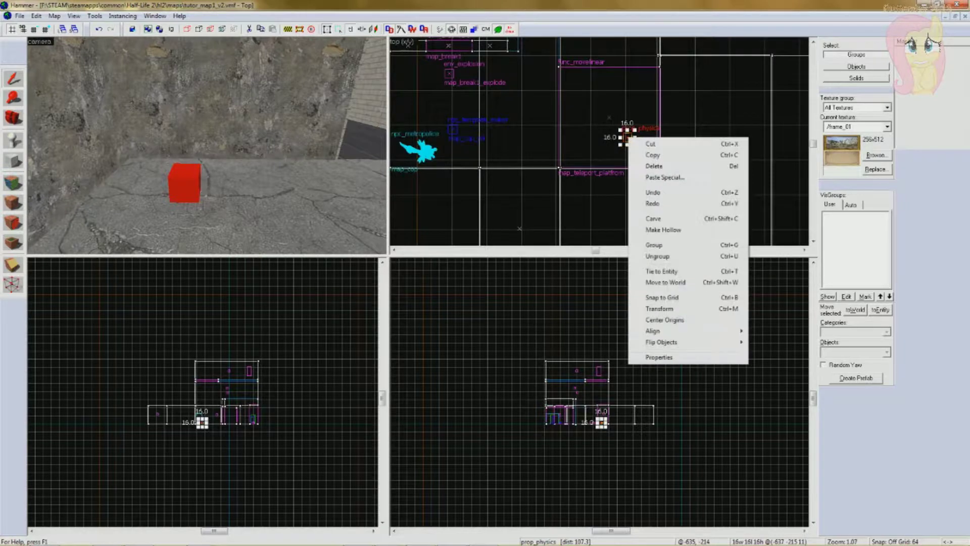
{"action": "left_click", "coordinate": [658, 358]}
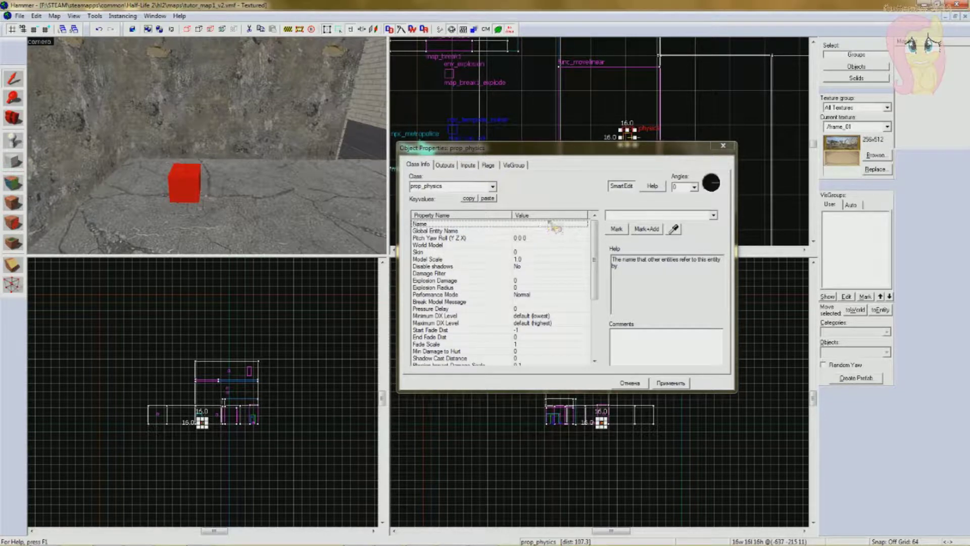
- Look through the prop's class properties and select the World Model property
{"action": "left_click", "coordinate": [439, 253]}
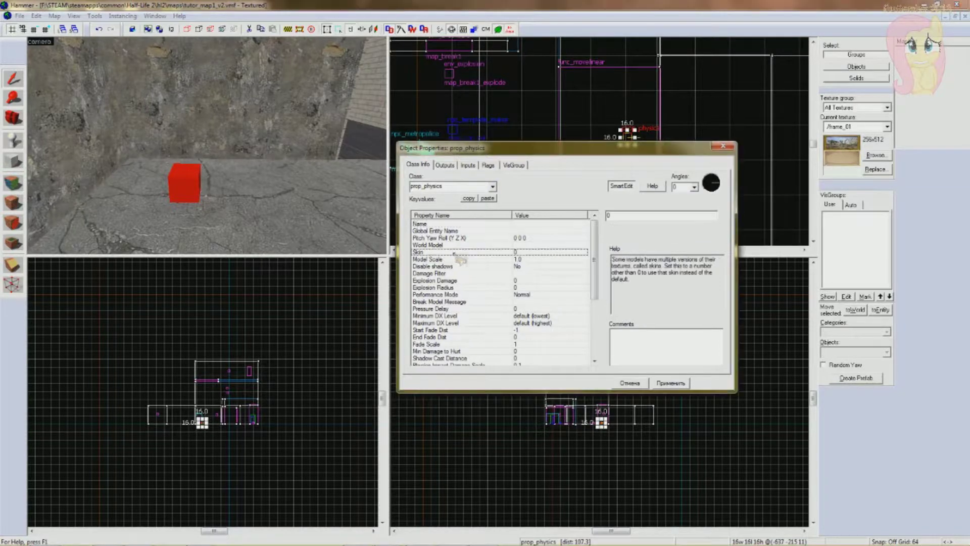
{"action": "scroll", "coordinate": [466, 293], "scroll_direction": "down", "scroll_amount": 2}
{"action": "left_click", "coordinate": [466, 301]}
{"action": "scroll", "coordinate": [466, 302], "scroll_direction": "up", "scroll_amount": 2}
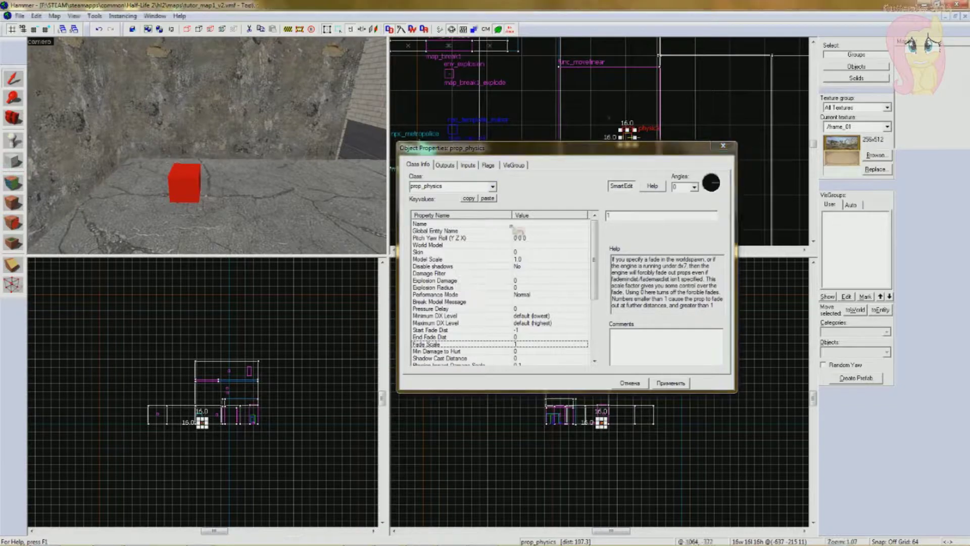
{"action": "left_click", "coordinate": [441, 245]}
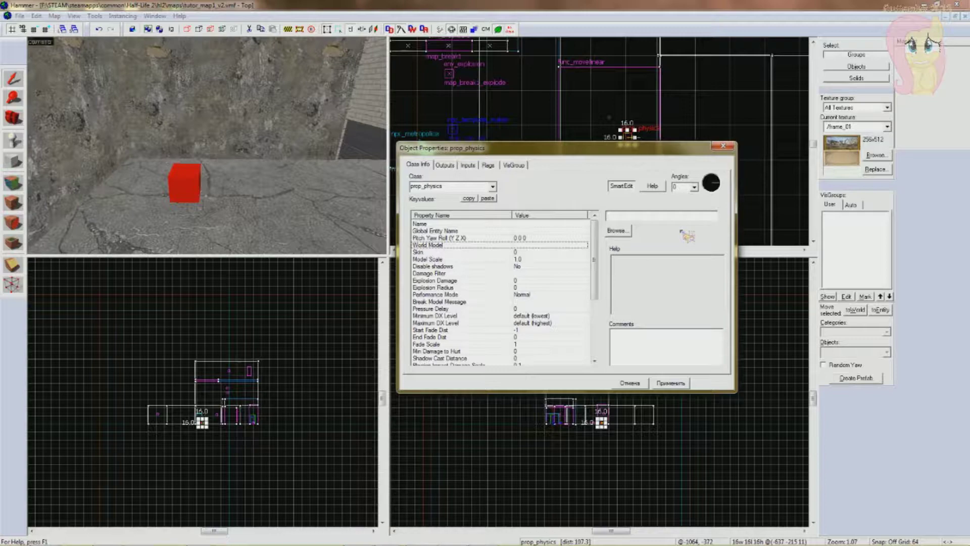
- Switch to Windows Explorer and open the STEAM folder on drive F:
{"action": "left_click", "coordinate": [13, 535]}
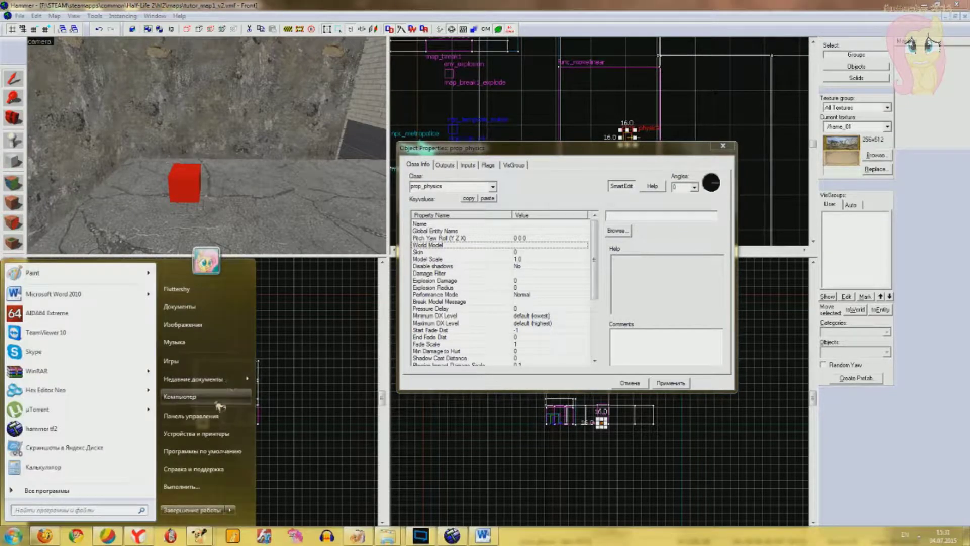
{"action": "left_click", "coordinate": [208, 398]}
{"action": "double_click", "coordinate": [420, 195]}
{"action": "scroll", "coordinate": [480, 260], "scroll_direction": "down", "scroll_amount": 16}
{"action": "scroll", "coordinate": [483, 263], "scroll_direction": "up", "scroll_amount": 1}
{"action": "double_click", "coordinate": [380, 193]}
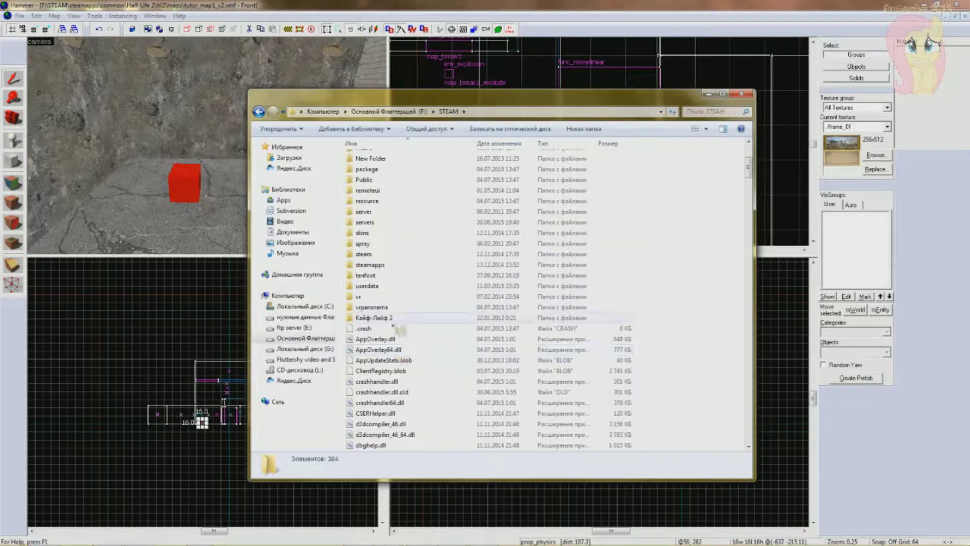
- Open the hl2 game folder under steamapps, common, Half-Life 2
{"action": "left_click", "coordinate": [379, 266]}
{"action": "double_click", "coordinate": [378, 170]}
{"action": "double_click", "coordinate": [381, 309]}
{"action": "scroll", "coordinate": [382, 309], "scroll_direction": "down", "scroll_amount": 3}
{"action": "scroll", "coordinate": [396, 281], "scroll_direction": "up", "scroll_amount": 5}
{"action": "double_click", "coordinate": [404, 222]}
- Locate the hl2_misc VPK archives in the hl2 folder
{"action": "scroll", "coordinate": [444, 258], "scroll_direction": "down", "scroll_amount": 10}
{"action": "scroll", "coordinate": [446, 259], "scroll_direction": "down", "scroll_amount": 3}
{"action": "left_click", "coordinate": [407, 307]}
{"action": "left_click", "coordinate": [407, 297]}
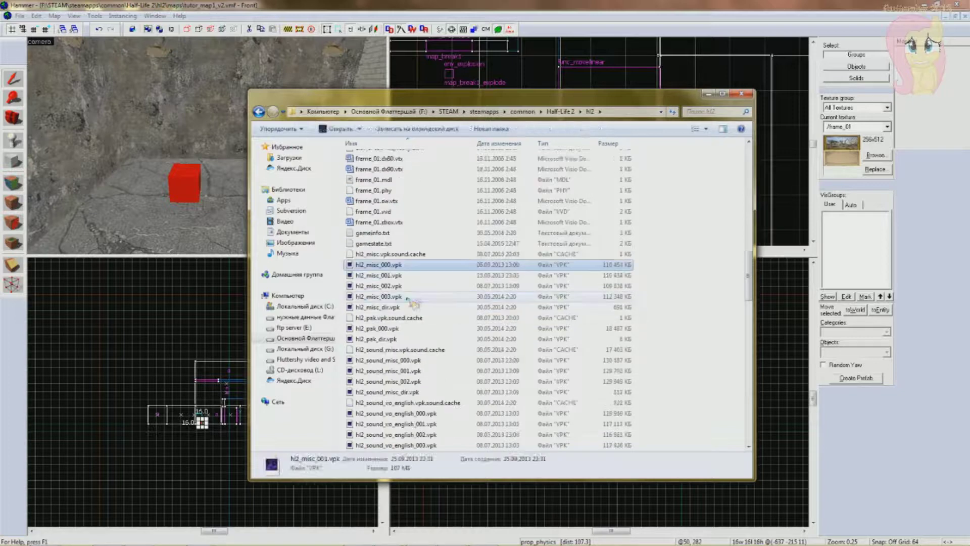
- Try to open the hl2_misc_000.vpk archive in the hl2 folder and check its context options
{"action": "scroll", "coordinate": [405, 237], "scroll_direction": "down", "scroll_amount": 2}
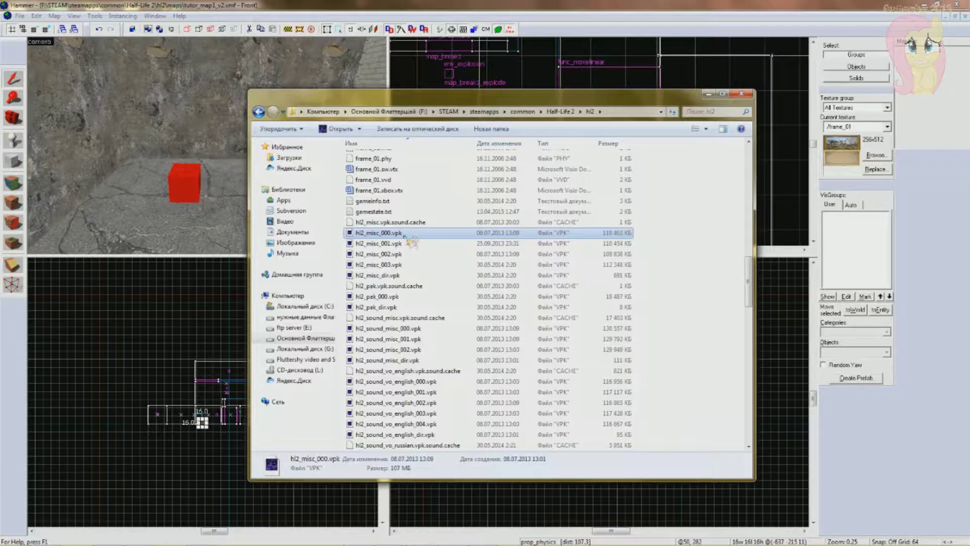
{"action": "scroll", "coordinate": [408, 245], "scroll_direction": "down", "scroll_amount": 1}
{"action": "left_click", "coordinate": [414, 274]}
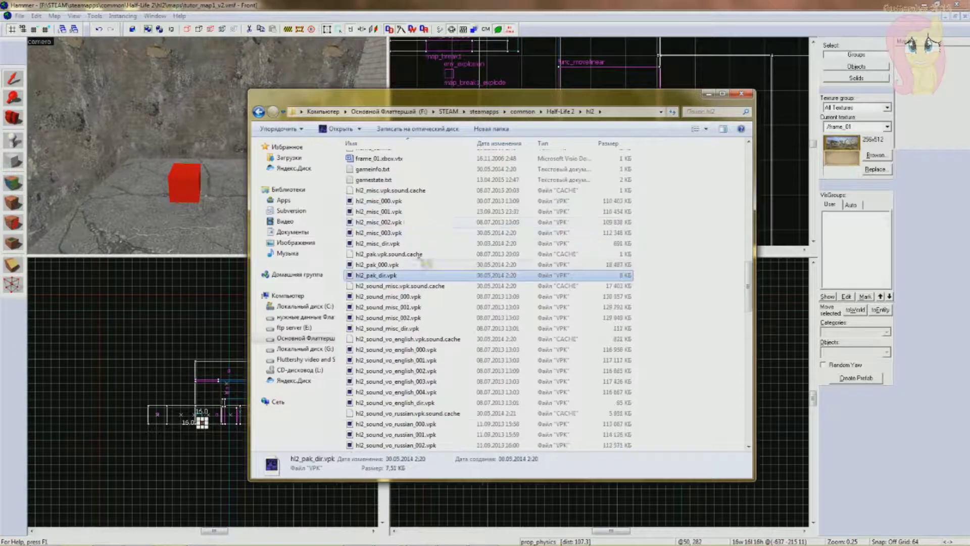
{"action": "left_click", "coordinate": [367, 201]}
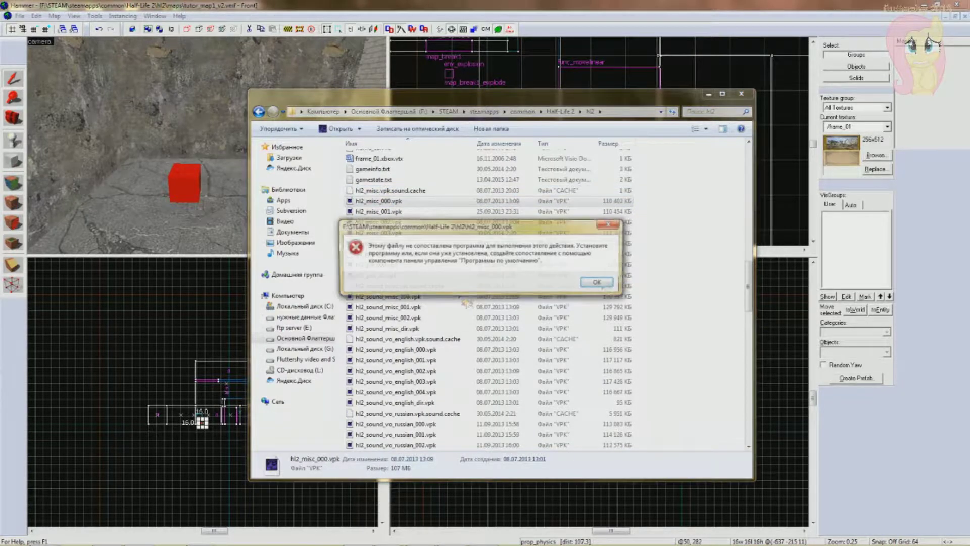
{"action": "left_click", "coordinate": [608, 286]}
{"action": "right_click", "coordinate": [363, 201]}
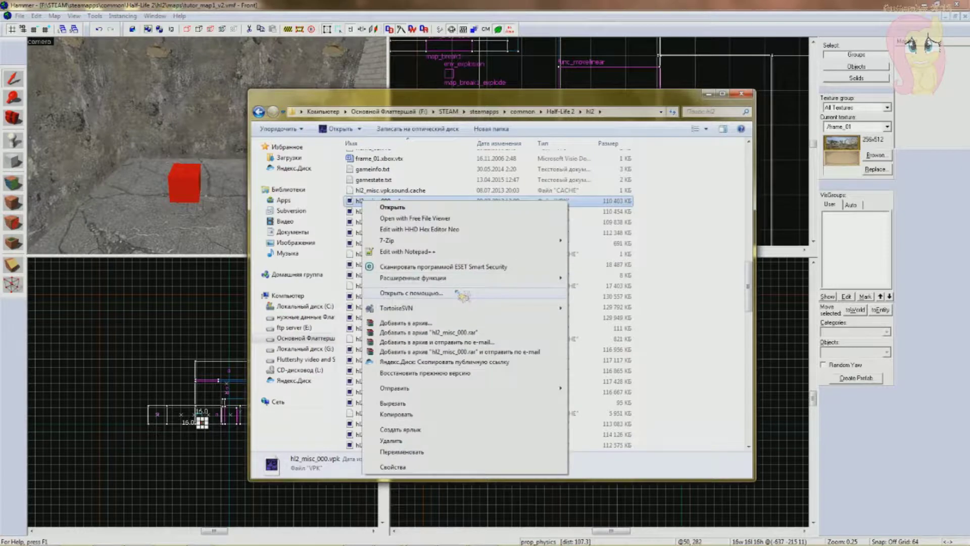
{"action": "left_click", "coordinate": [455, 180]}
{"action": "left_click", "coordinate": [391, 211]}
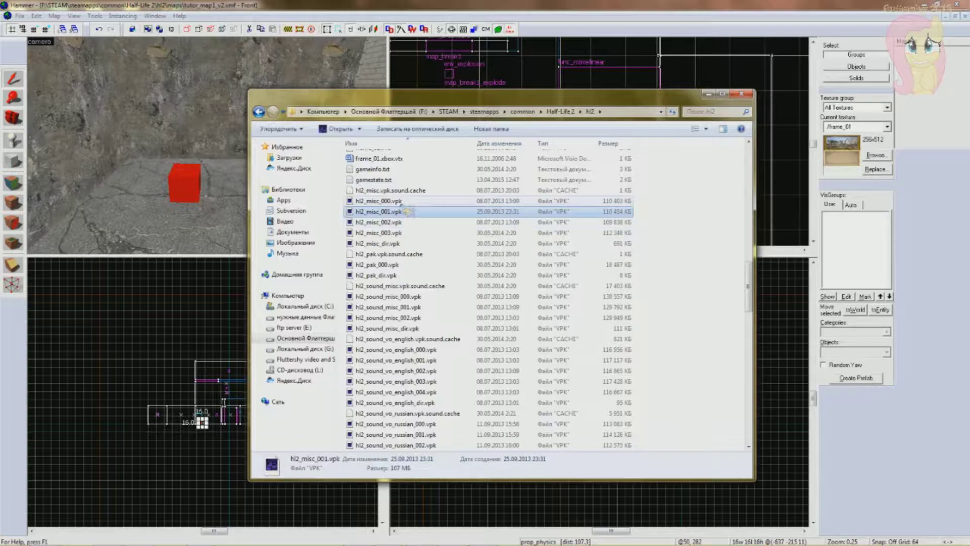
- View the hl2_misc_000.vpk archive in GCFScape and close it
{"action": "left_click", "coordinate": [397, 204]}
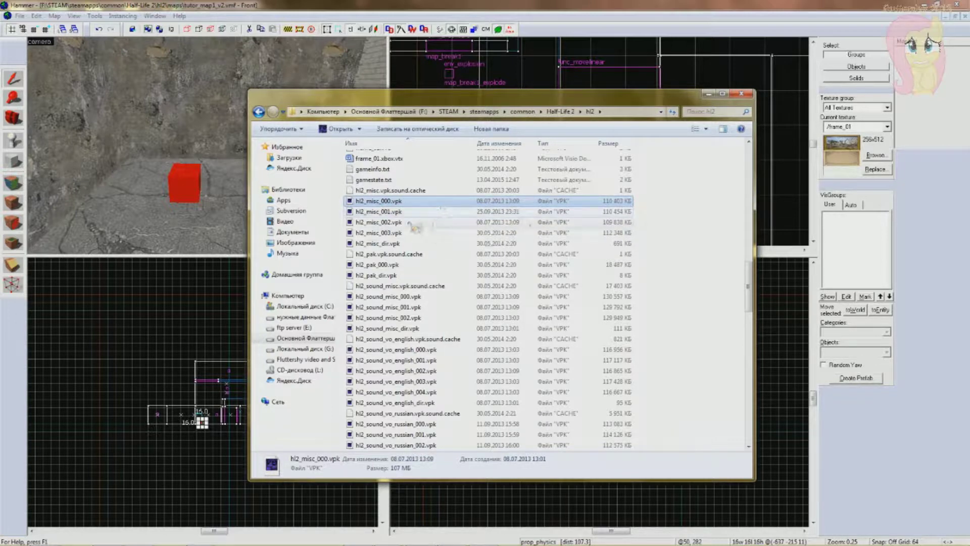
{"action": "left_click", "coordinate": [409, 211]}
{"action": "left_click", "coordinate": [515, 538]}
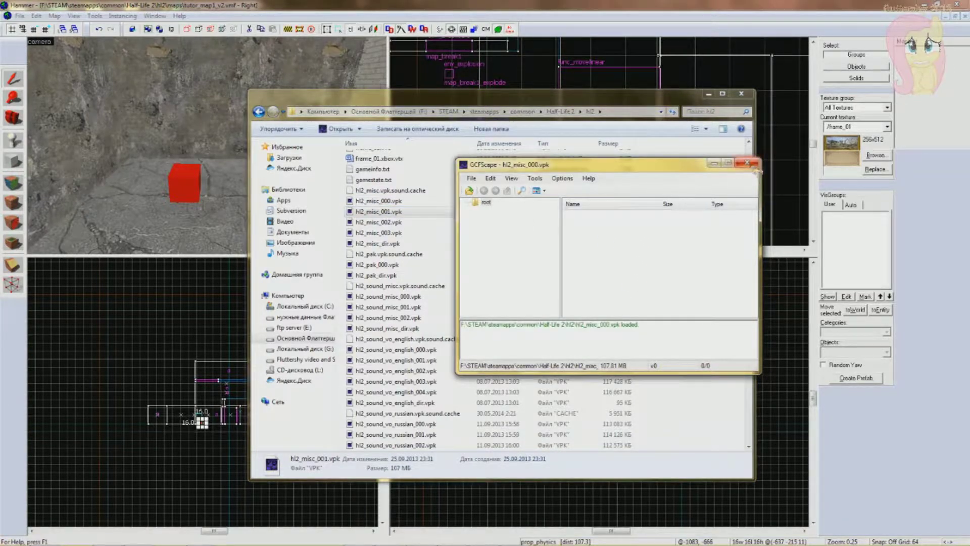
{"action": "left_click", "coordinate": [747, 162]}
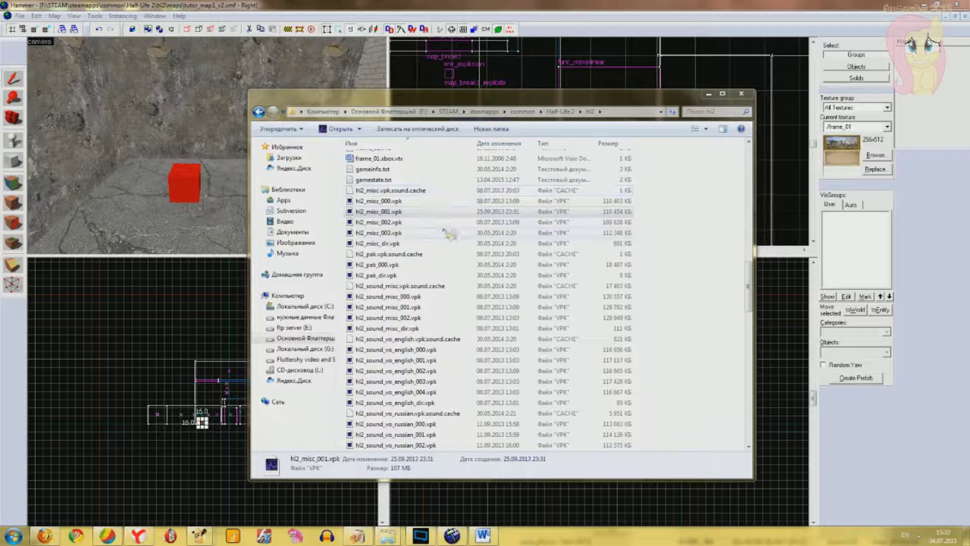
- Open hl2_sound_misc_dir.vpk in GCFScape, look through its sound and music folders, and close the archive
{"action": "left_click", "coordinate": [408, 329]}
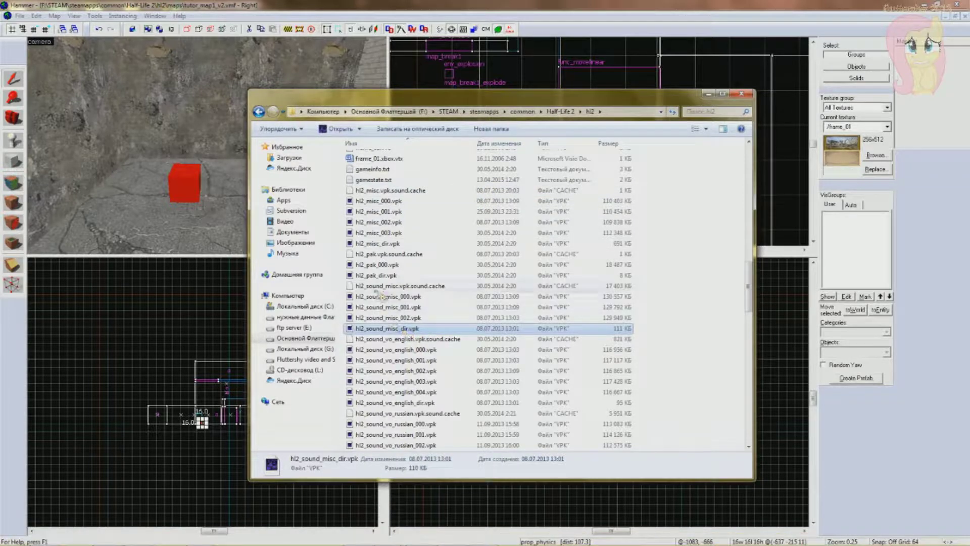
{"action": "double_click", "coordinate": [422, 330]}
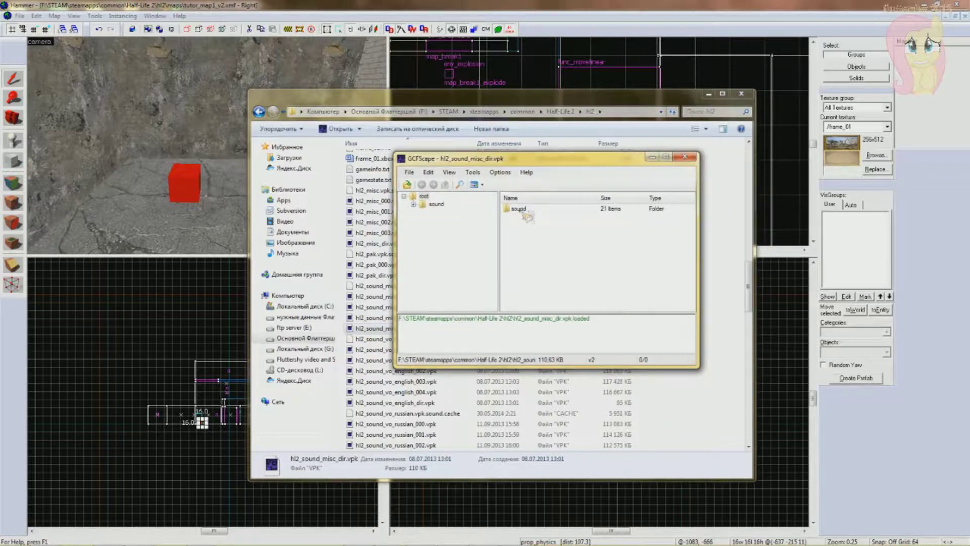
{"action": "double_click", "coordinate": [527, 216]}
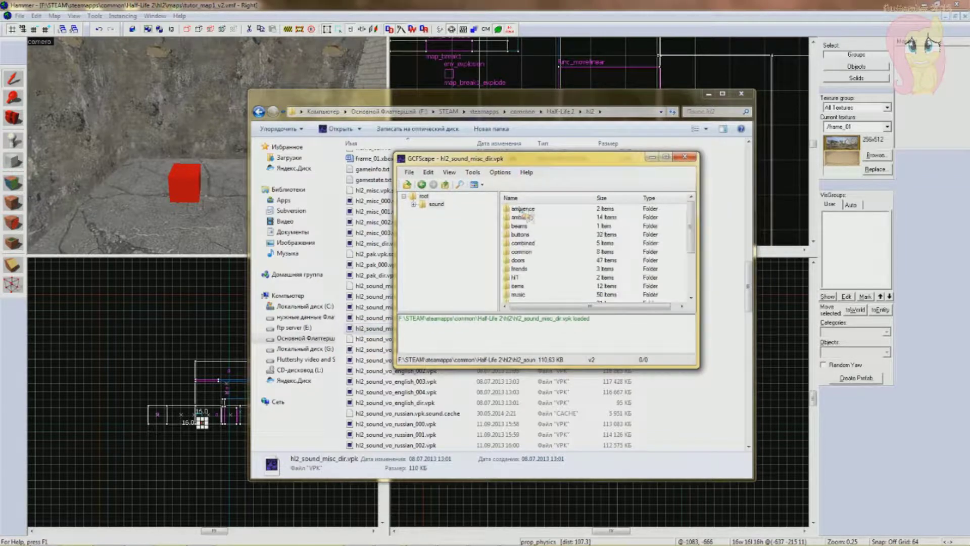
{"action": "double_click", "coordinate": [528, 251]}
{"action": "scroll", "coordinate": [523, 248], "scroll_direction": "down", "scroll_amount": 4}
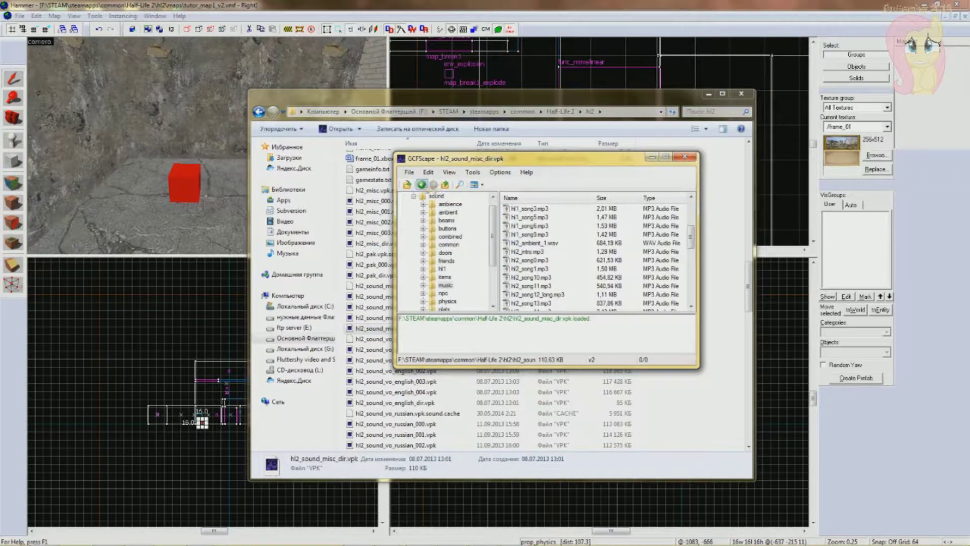
{"action": "left_click", "coordinate": [422, 185]}
{"action": "left_click", "coordinate": [422, 184]}
{"action": "key", "text": "alt+F4"}
- Look through the remaining files in the hl2 folder and close the Explorer window to return to Hammer
{"action": "scroll", "coordinate": [407, 199], "scroll_direction": "down", "scroll_amount": 12}
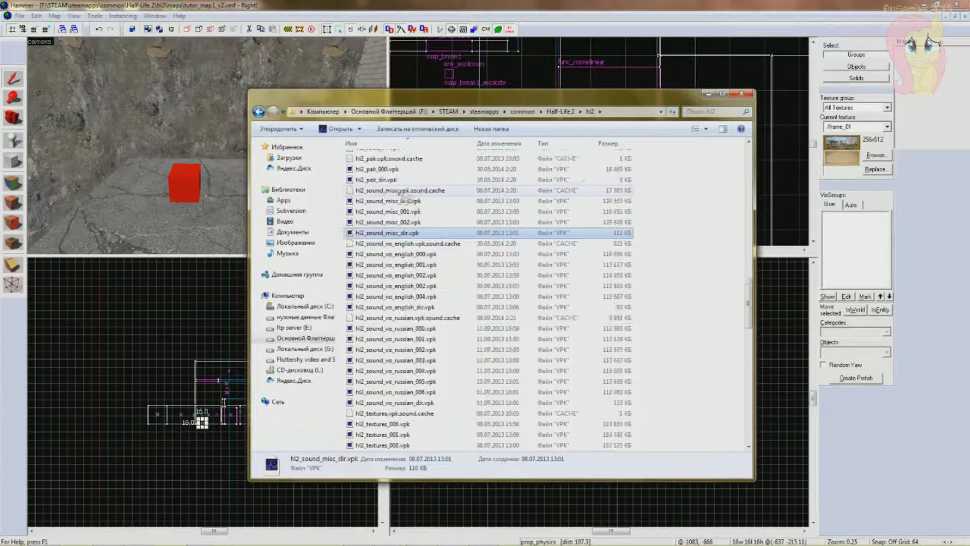
{"action": "scroll", "coordinate": [406, 200], "scroll_direction": "down", "scroll_amount": 12}
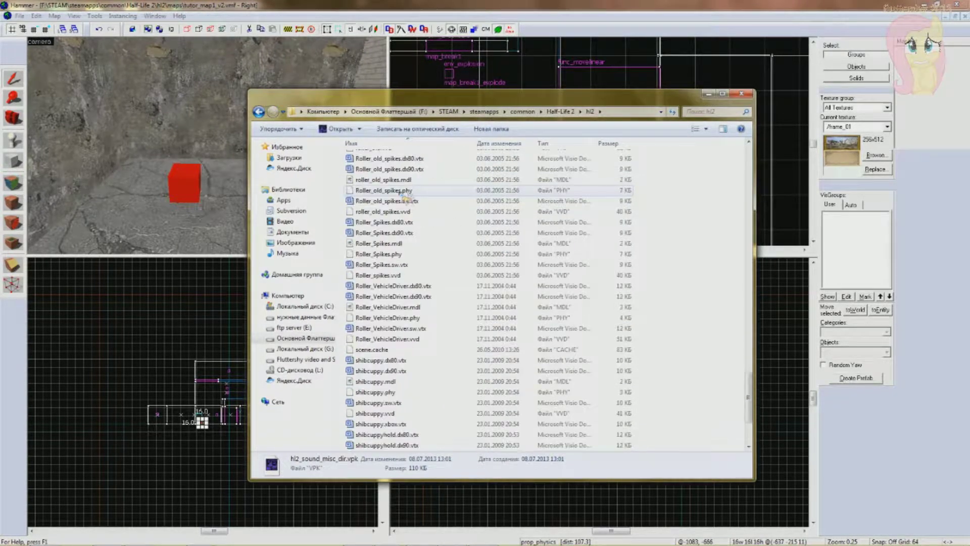
{"action": "left_click", "coordinate": [741, 93]}
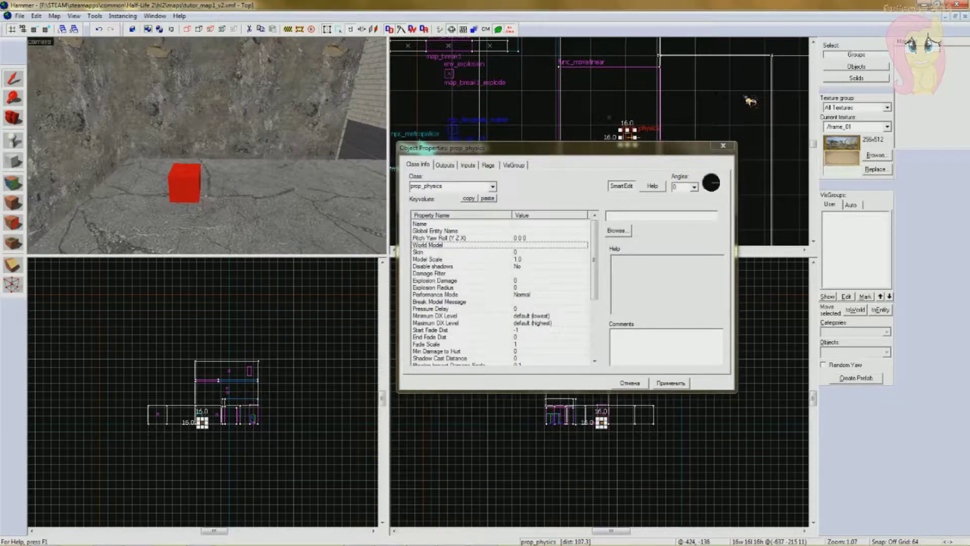
- Browse for the prop's World Model and select the props_c17 folder in the Model Browser
{"action": "left_click_drag", "start_coordinate": [555, 154], "coordinate": [571, 144]}
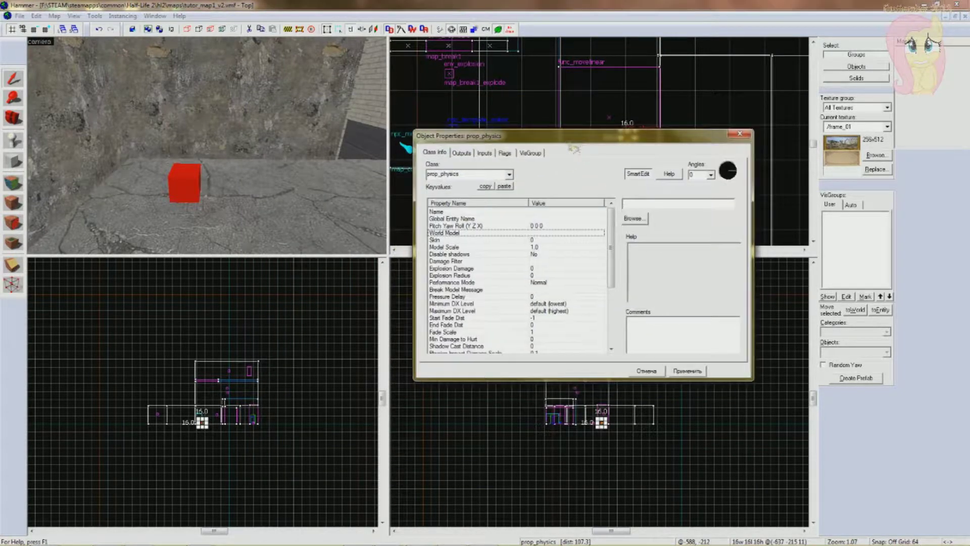
{"action": "left_click", "coordinate": [638, 220]}
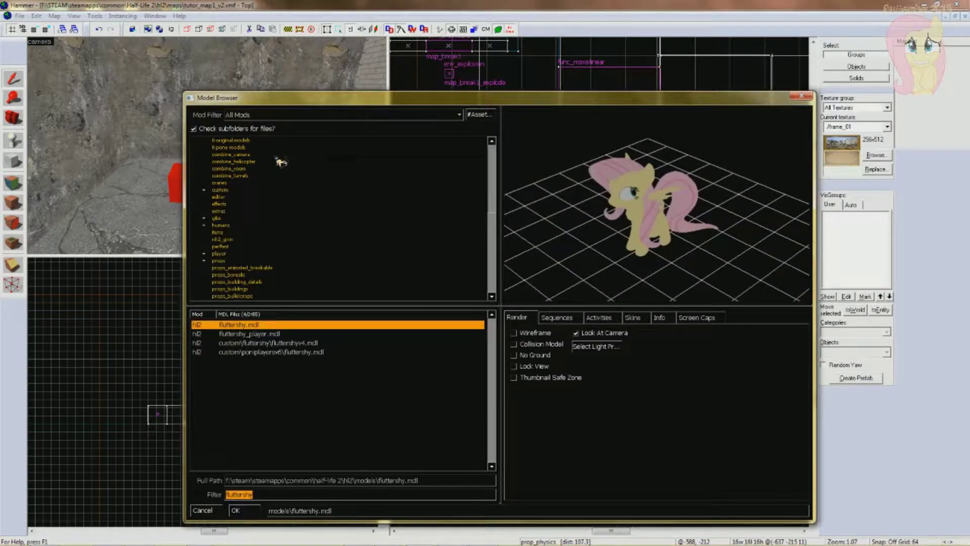
{"action": "scroll", "coordinate": [244, 164], "scroll_direction": "down", "scroll_amount": 3}
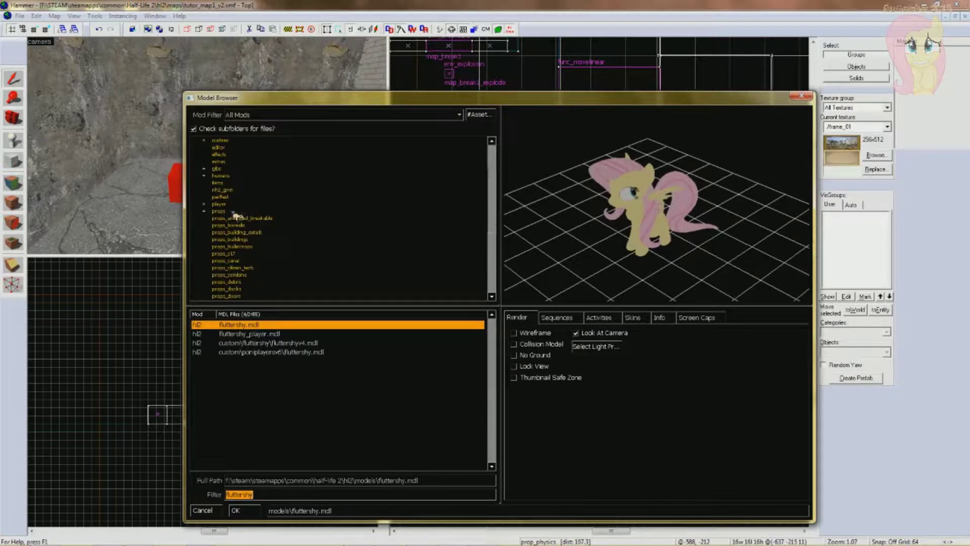
{"action": "scroll", "coordinate": [236, 217], "scroll_direction": "down", "scroll_amount": 2}
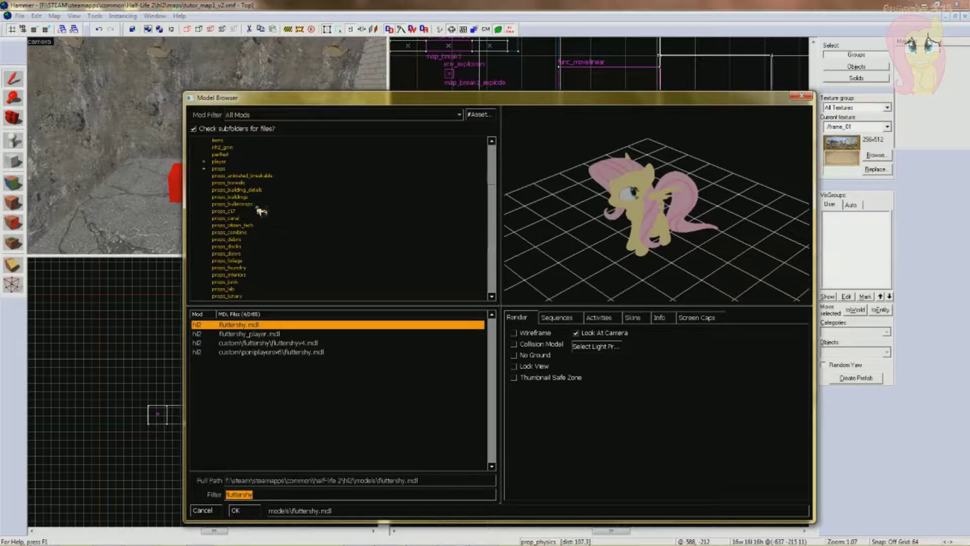
{"action": "scroll", "coordinate": [332, 205], "scroll_direction": "down", "scroll_amount": 2}
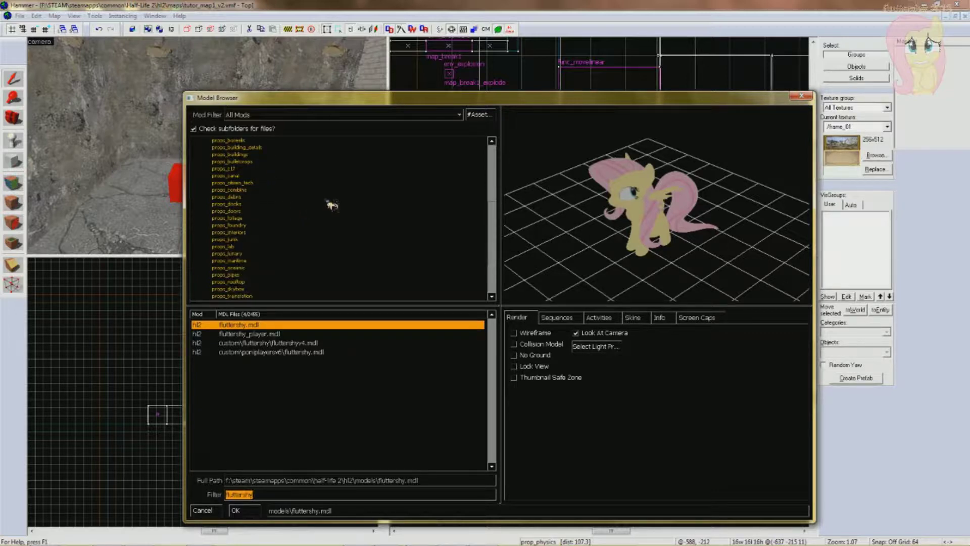
{"action": "scroll", "coordinate": [329, 203], "scroll_direction": "up", "scroll_amount": 2}
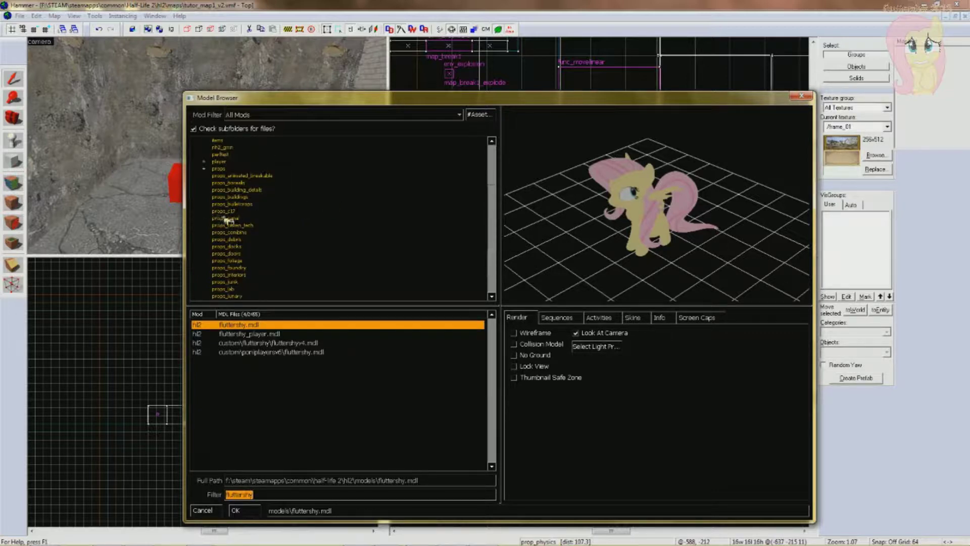
{"action": "left_click", "coordinate": [228, 211]}
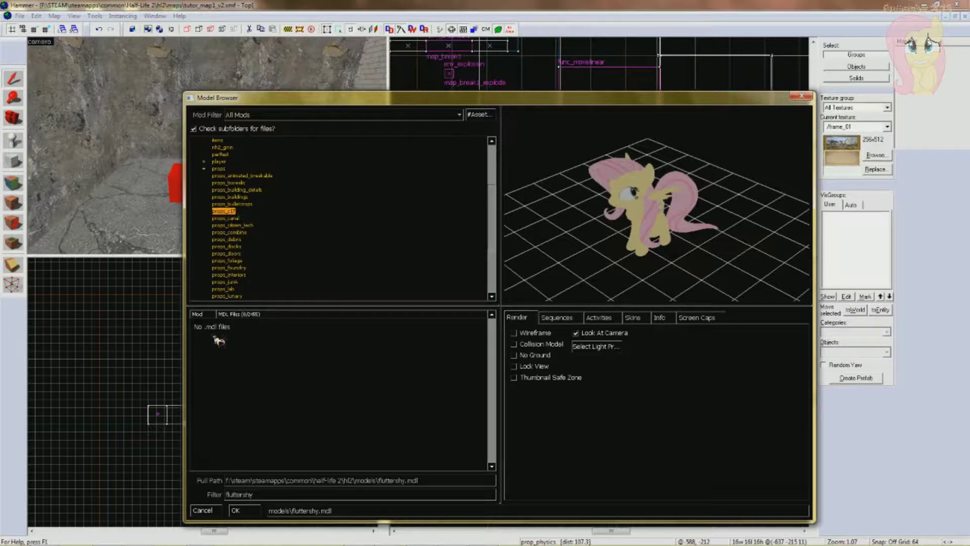
- Clear the fluttershy text from the Model Browser's filter to list all models in props_c17
{"action": "double_click", "coordinate": [247, 497]}
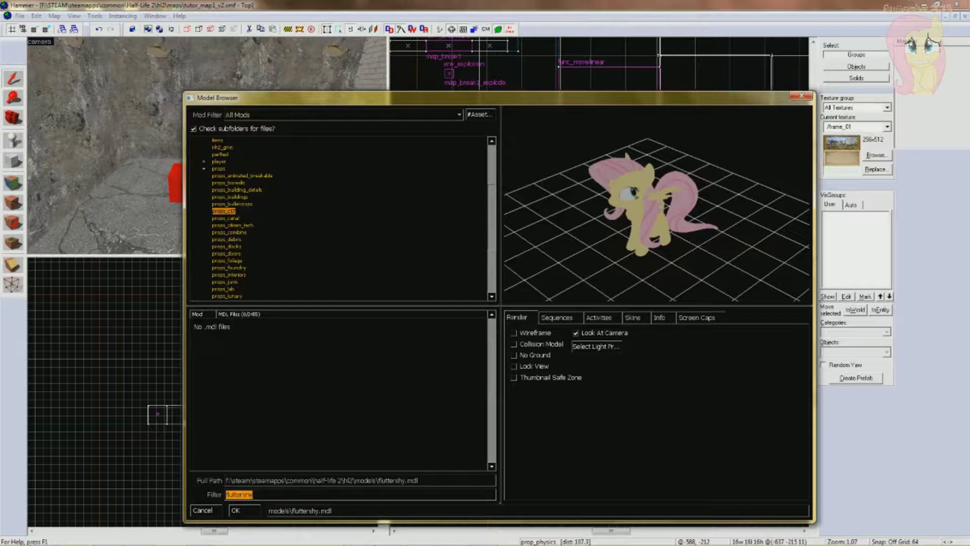
{"action": "left_click_drag", "start_coordinate": [404, 480], "coordinate": [226, 480]}
{"action": "left_click", "coordinate": [226, 480]}
{"action": "left_click_drag", "start_coordinate": [419, 481], "coordinate": [378, 480]}
{"action": "left_click", "coordinate": [268, 495]}
{"action": "key", "text": "BackSpace"}
{"action": "key", "text": "BackSpace"}
{"action": "key", "text": "BackSpace"}
{"action": "key", "text": "BackSpace"}
{"action": "key", "text": "BackSpace"}
{"action": "key", "text": "BackSpace"}
{"action": "key", "text": "BackSpace"}
{"action": "key", "text": "BackSpace"}
{"action": "key", "text": "BackSpace"}
{"action": "key", "text": "BackSpace"}
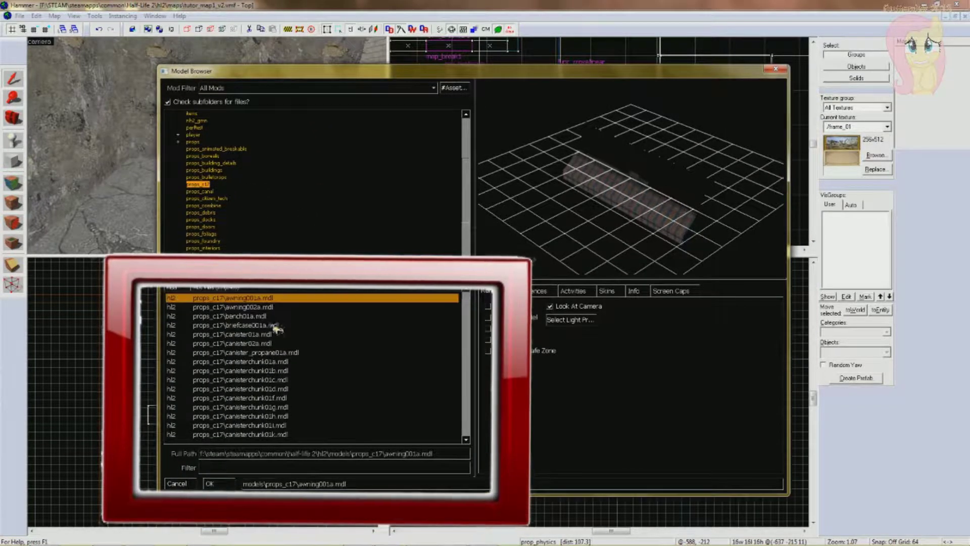
- Look through the props_c17 models and select bench01a.mdl
{"action": "scroll", "coordinate": [277, 329], "scroll_direction": "down", "scroll_amount": 8}
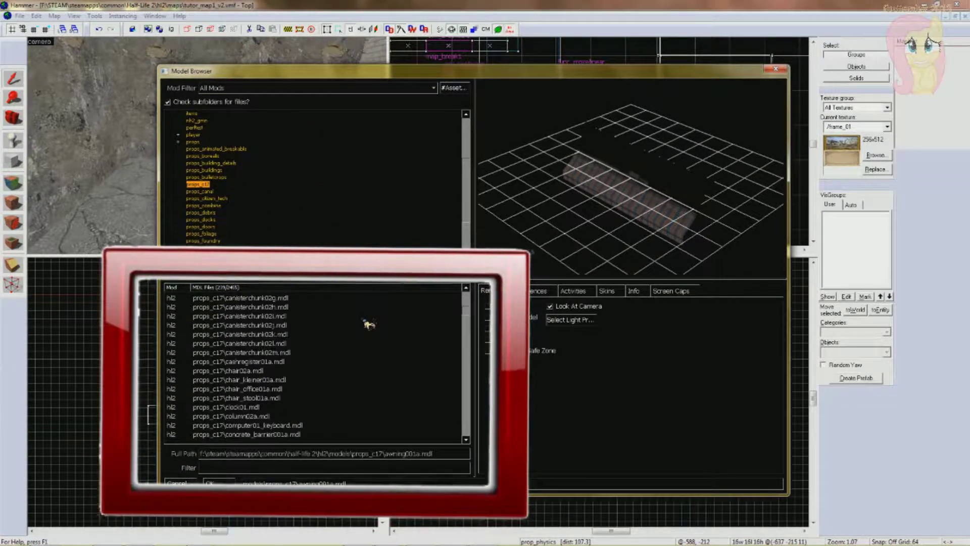
{"action": "scroll", "coordinate": [368, 324], "scroll_direction": "up", "scroll_amount": 8}
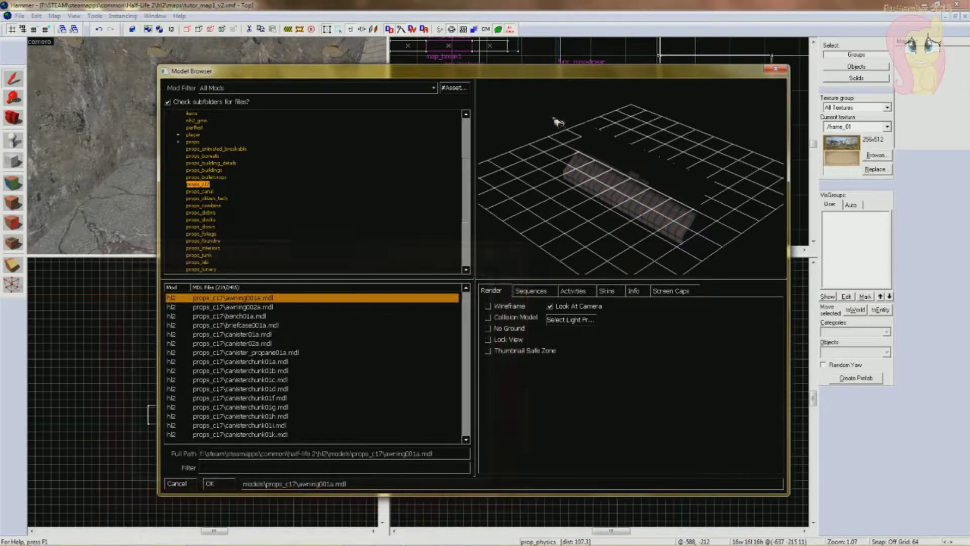
{"action": "left_click_drag", "start_coordinate": [460, 74], "coordinate": [429, 74]}
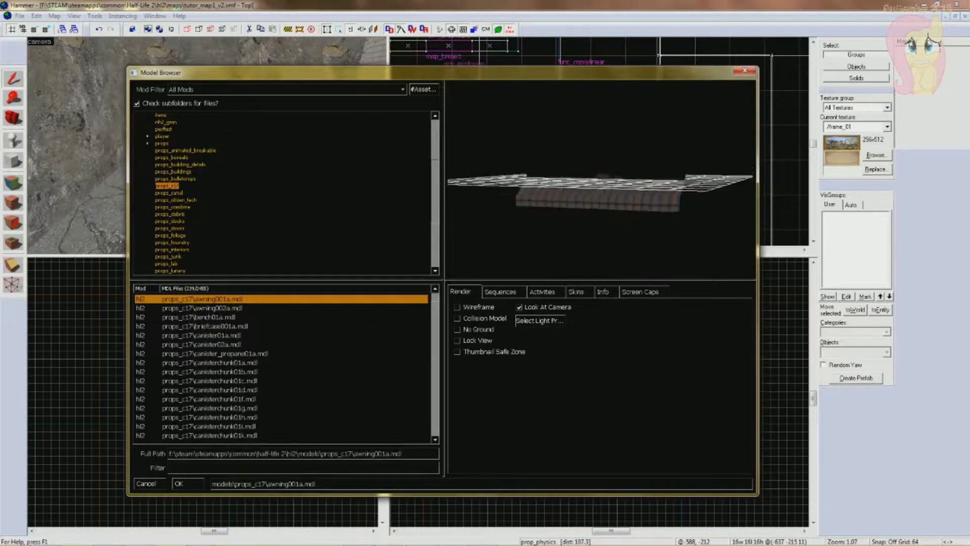
{"action": "left_click", "coordinate": [213, 317]}
{"action": "left_click", "coordinate": [223, 335]}
{"action": "left_click", "coordinate": [222, 316]}
{"action": "left_click", "coordinate": [221, 308]}
{"action": "left_click", "coordinate": [218, 318]}
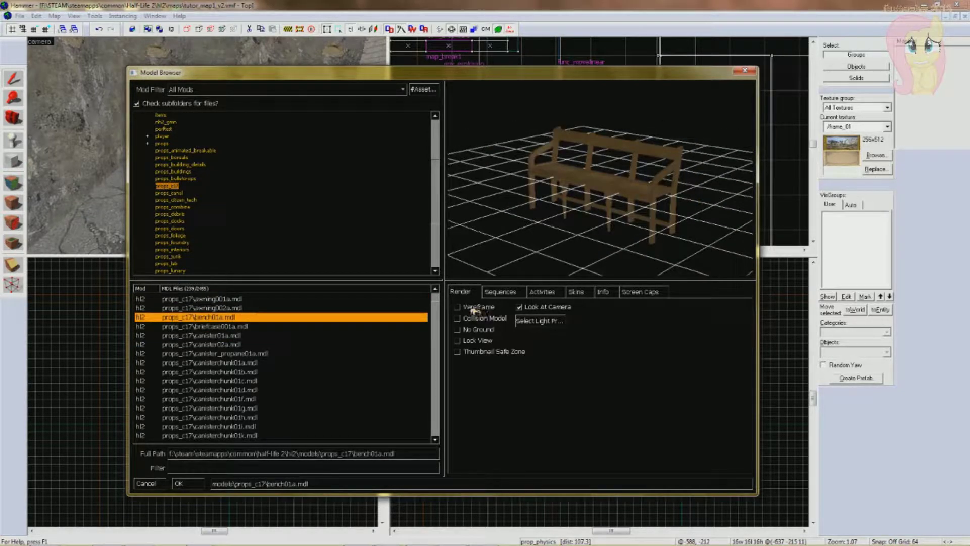
- Try the Collision Model, No Ground and Lock View render options on the bench preview, switching each off again
{"action": "left_click", "coordinate": [457, 318]}
{"action": "left_click_drag", "start_coordinate": [561, 202], "coordinate": [588, 189]}
{"action": "left_click", "coordinate": [458, 318]}
{"action": "left_click", "coordinate": [459, 320]}
{"action": "left_click", "coordinate": [460, 320]}
{"action": "left_click", "coordinate": [459, 331]}
{"action": "left_click", "coordinate": [459, 331]}
{"action": "left_click", "coordinate": [460, 342]}
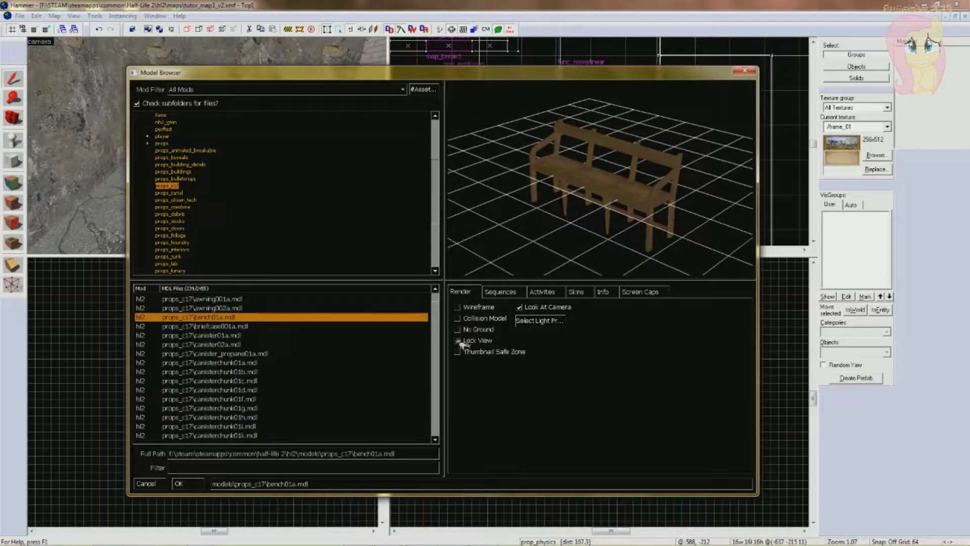
{"action": "left_click", "coordinate": [458, 340]}
{"action": "left_click_drag", "start_coordinate": [515, 222], "coordinate": [555, 249]}
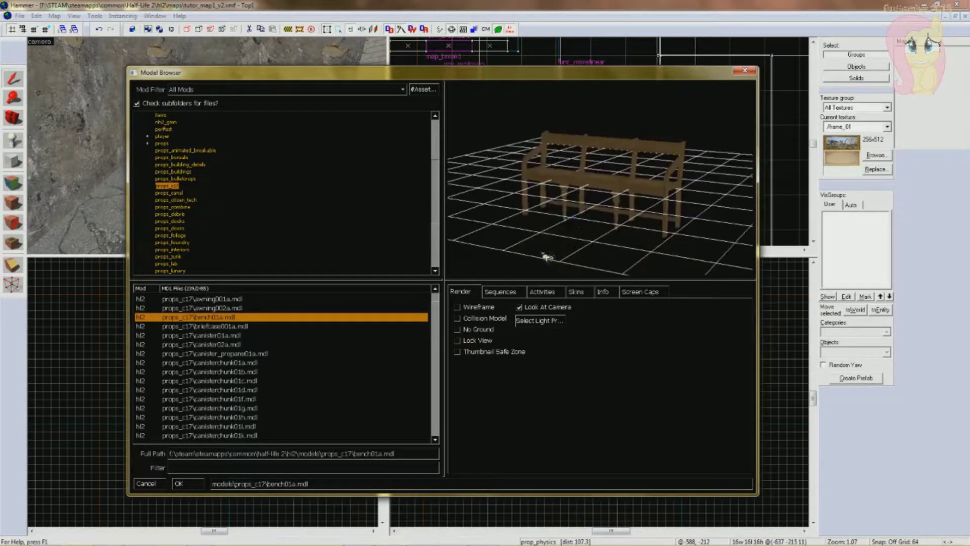
- Examine the sequences, activities and skins of the bench model while rotating its preview
{"action": "left_click", "coordinate": [501, 292]}
{"action": "left_click", "coordinate": [469, 318]}
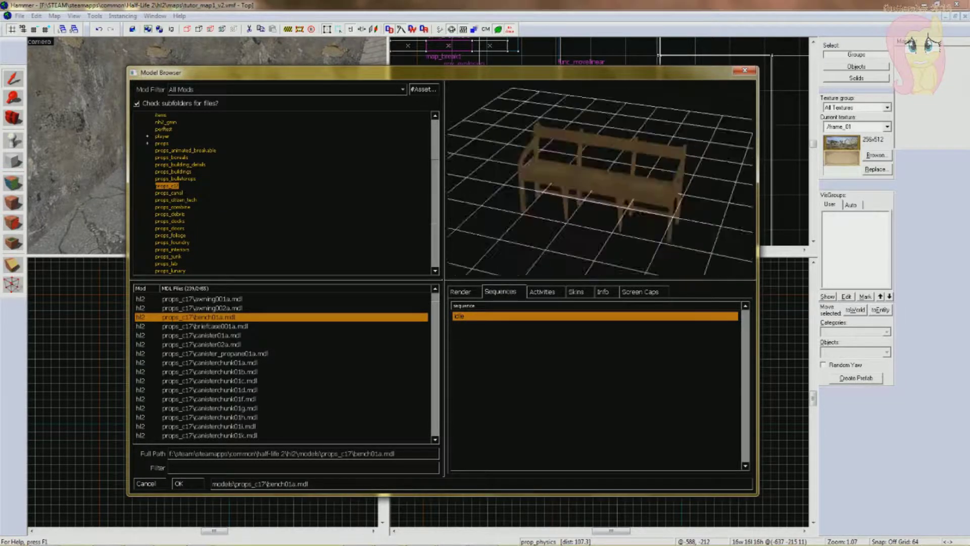
{"action": "left_click_drag", "start_coordinate": [613, 205], "coordinate": [602, 206]}
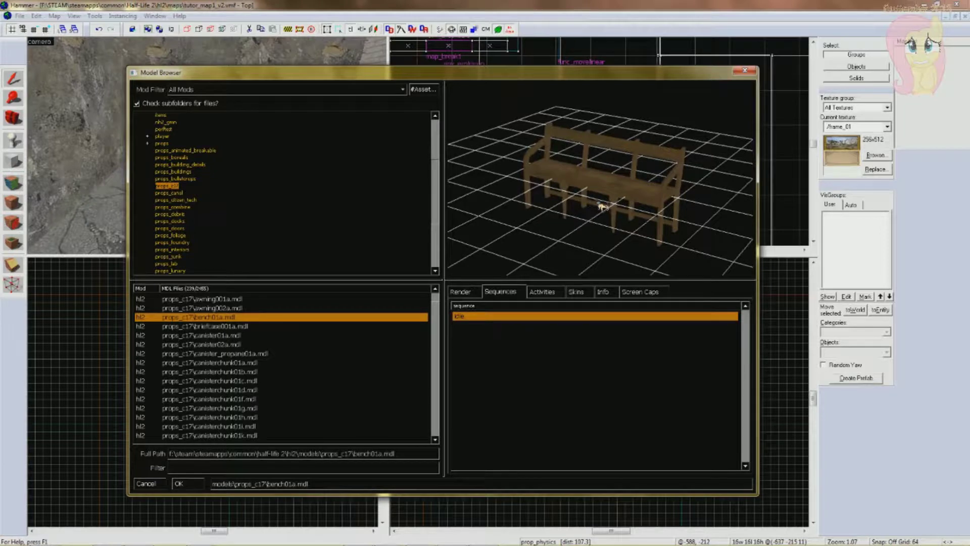
{"action": "left_click", "coordinate": [545, 293]}
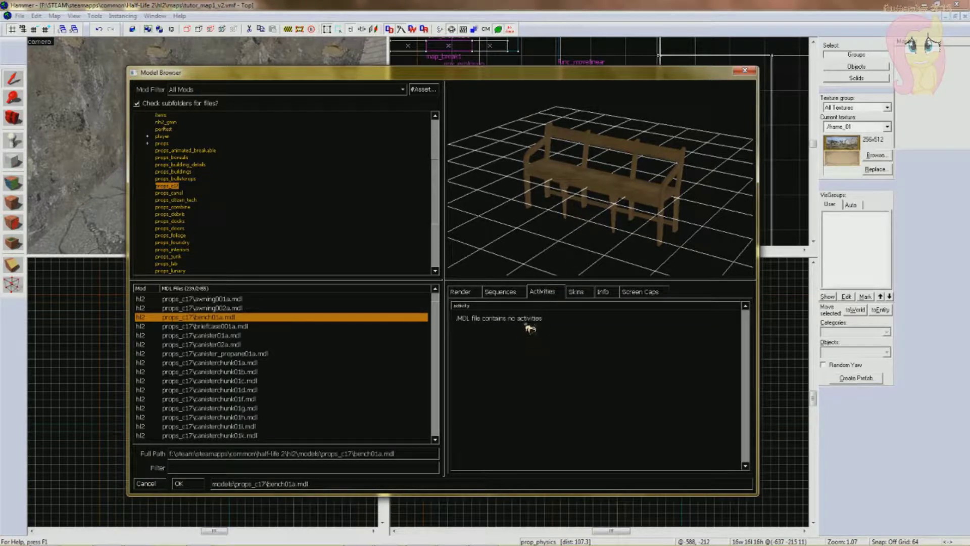
{"action": "left_click", "coordinate": [579, 298]}
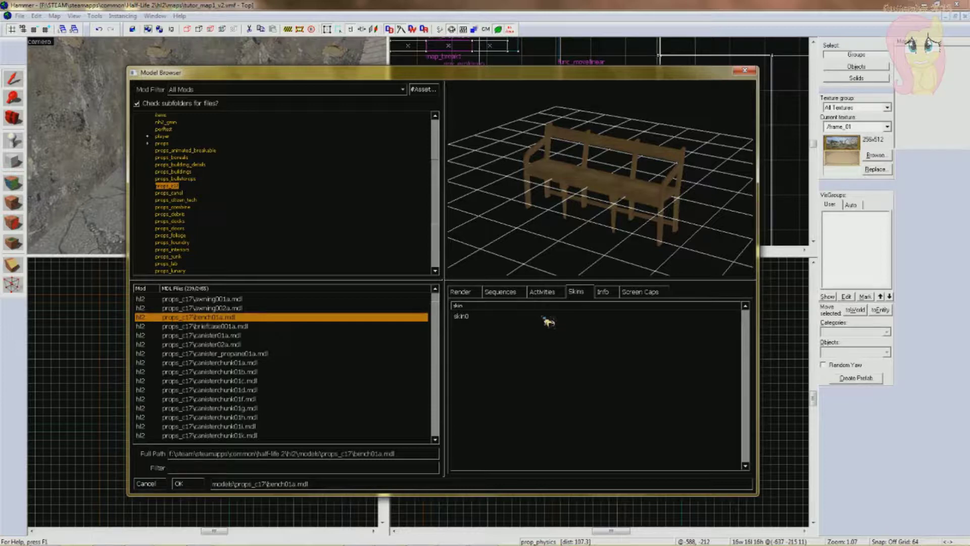
{"action": "left_click_drag", "start_coordinate": [585, 196], "coordinate": [614, 188]}
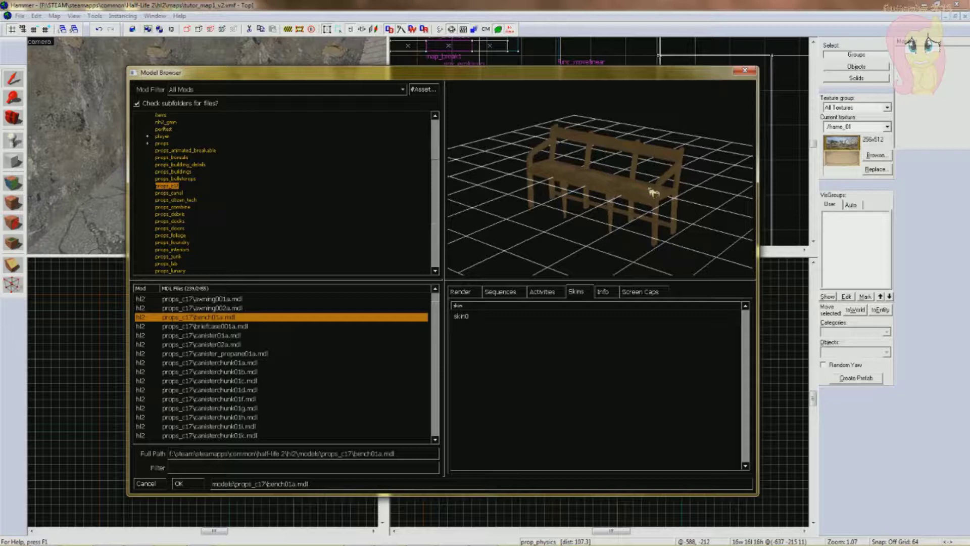
- Examine the bench model's skin, physics info and screen capture settings while rotating its preview
{"action": "left_click", "coordinate": [468, 316]}
{"action": "left_click", "coordinate": [470, 331]}
{"action": "mouse_move", "coordinate": [554, 184]}
{"action": "left_mouse_down"}
{"action": "mouse_move", "coordinate": [541, 185]}
{"action": "mouse_move", "coordinate": [555, 183]}
{"action": "left_mouse_up"}
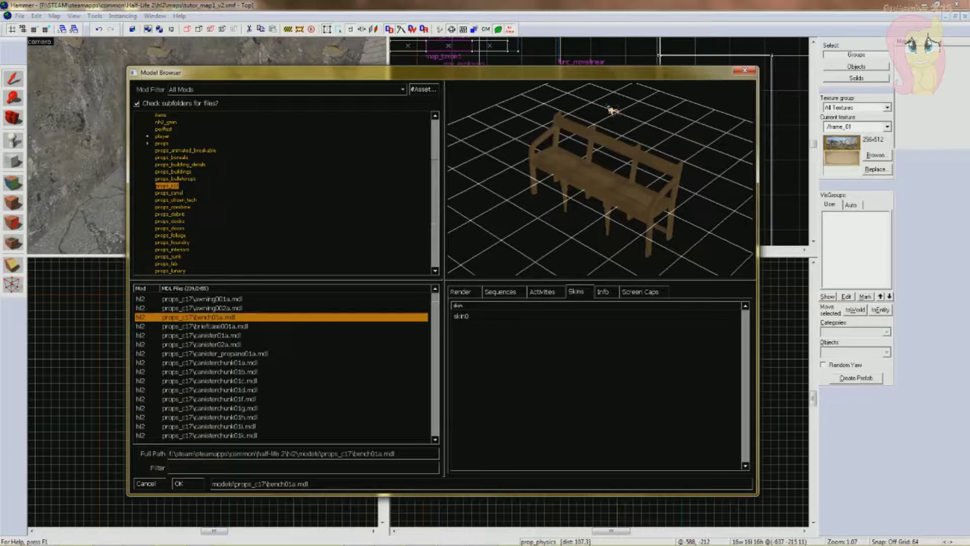
{"action": "left_click_drag", "start_coordinate": [614, 152], "coordinate": [604, 174]}
{"action": "left_click", "coordinate": [608, 292]}
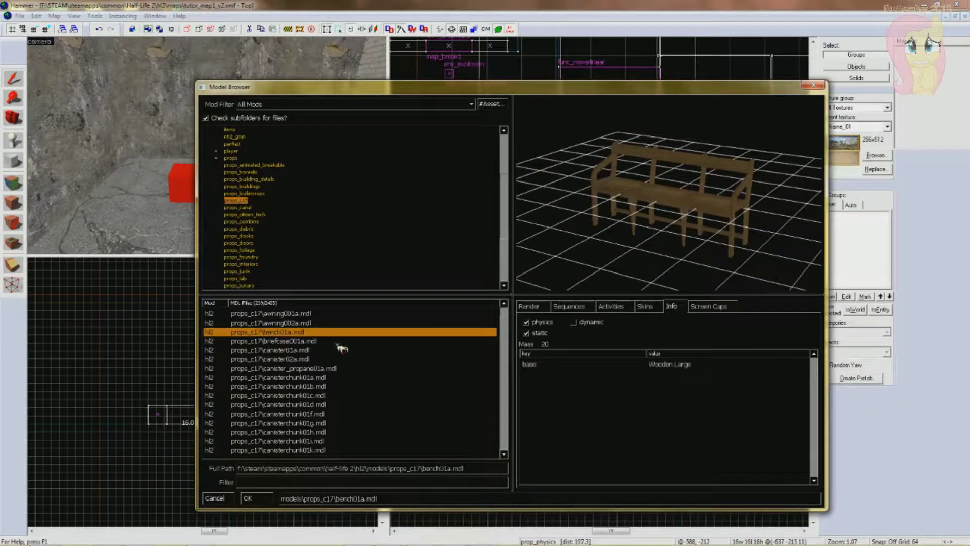
{"action": "left_click", "coordinate": [702, 307]}
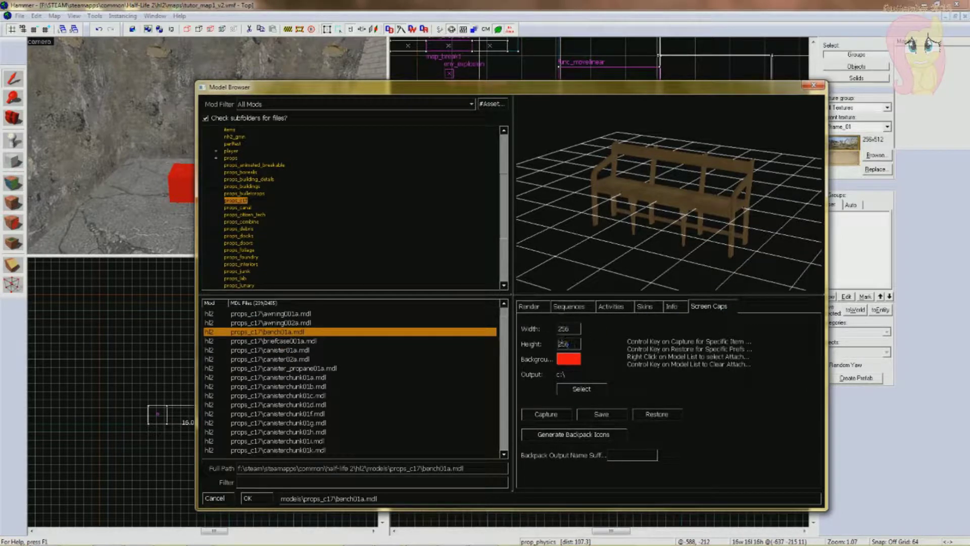
{"action": "left_click", "coordinate": [540, 313]}
- Preview the props_c17 models from canister02a.mdl down through the entries that follow it
{"action": "left_click", "coordinate": [271, 359]}
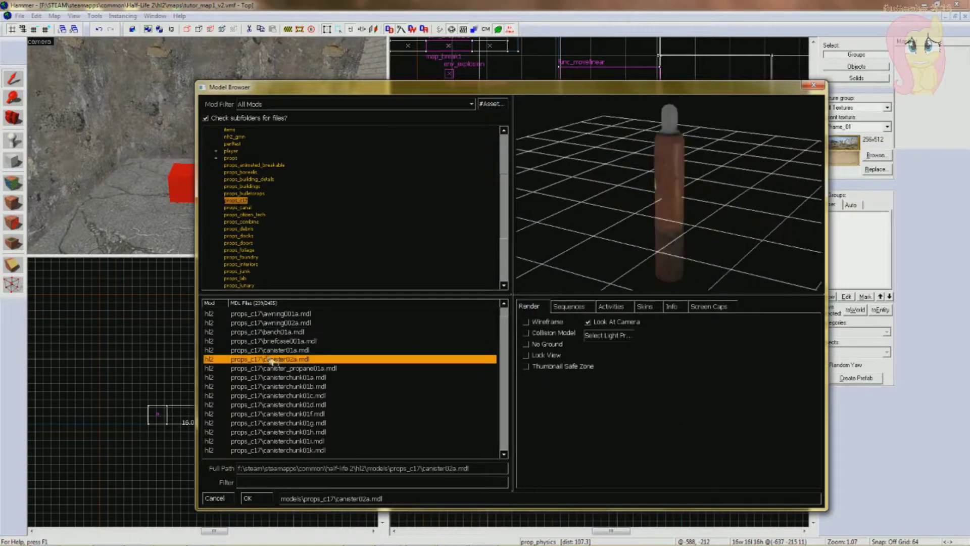
{"action": "key", "text": "Down"}
{"action": "key", "text": "Down"}
{"action": "key", "text": "Down"}
{"action": "key", "text": "Down"}
{"action": "key", "text": "Down"}
{"action": "scroll", "coordinate": [417, 323], "scroll_direction": "down", "scroll_amount": 10}
{"action": "scroll", "coordinate": [292, 379], "scroll_direction": "down", "scroll_amount": 10}
- Preview the props_c17 models one by one backwards from utilitypole01a.mdl to oildrum001.mdl
{"action": "left_click", "coordinate": [295, 404]}
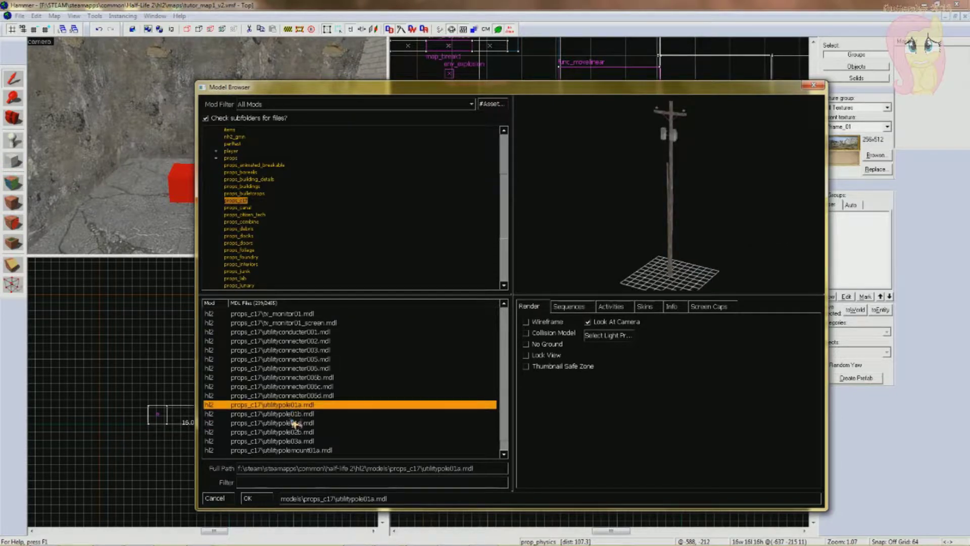
{"action": "key", "text": "Up"}
{"action": "key", "text": "Up"}
{"action": "key", "text": "Up"}
{"action": "key", "text": "Up"}
{"action": "key", "text": "Up"}
{"action": "key", "text": "Up"}
{"action": "key", "text": "Up"}
{"action": "key", "text": "Up"}
{"action": "key", "text": "Up"}
{"action": "key", "text": "Up"}
{"action": "key", "text": "Up"}
{"action": "key", "text": "Up"}
{"action": "key", "text": "Up"}
{"action": "key", "text": "Up"}
{"action": "key", "text": "Up"}
{"action": "key", "text": "Up"}
{"action": "key", "text": "Up"}
{"action": "key", "text": "Up"}
{"action": "key", "text": "Up"}
{"action": "key", "text": "Up"}
{"action": "key", "text": "Up"}
{"action": "key", "text": "Up"}
{"action": "key", "text": "Up"}
{"action": "key", "text": "Up"}
{"action": "key", "text": "Up"}
{"action": "key", "text": "Up"}
{"action": "key", "text": "Up"}
{"action": "key", "text": "Up"}
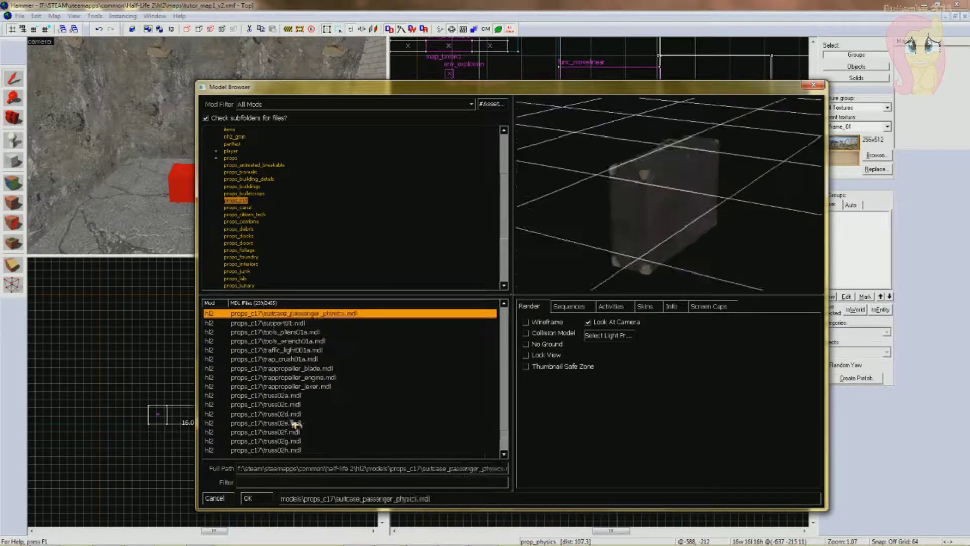
{"action": "key", "text": "Up"}
{"action": "key", "text": "Up"}
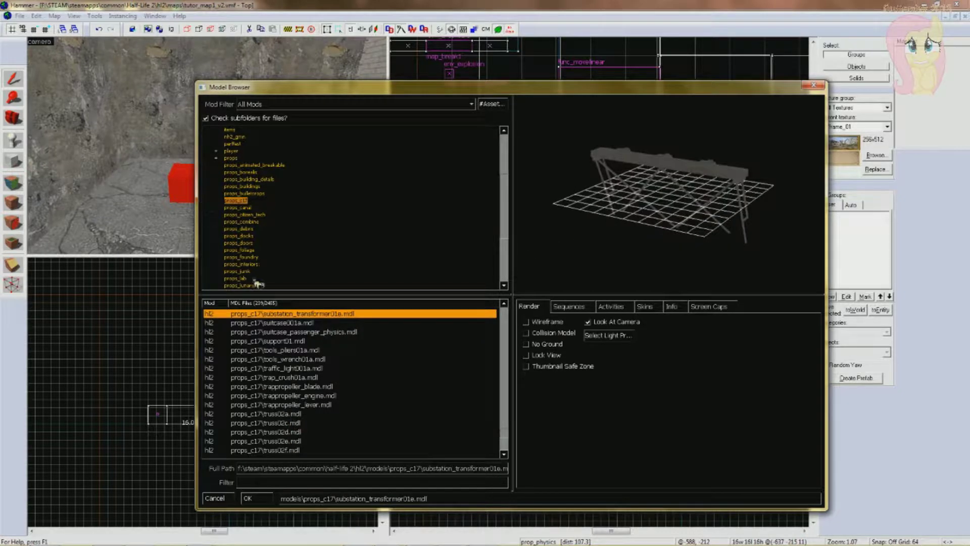
{"action": "key", "text": "Up"}
{"action": "key", "text": "Up"}
{"action": "key", "text": "Up"}
{"action": "key", "text": "Up"}
{"action": "key", "text": "Up"}
{"action": "key", "text": "Up"}
{"action": "key", "text": "Up"}
{"action": "key", "text": "Up"}
{"action": "key", "text": "Up"}
{"action": "key", "text": "Up"}
{"action": "key", "text": "Up"}
{"action": "key", "text": "Up"}
{"action": "key", "text": "Up"}
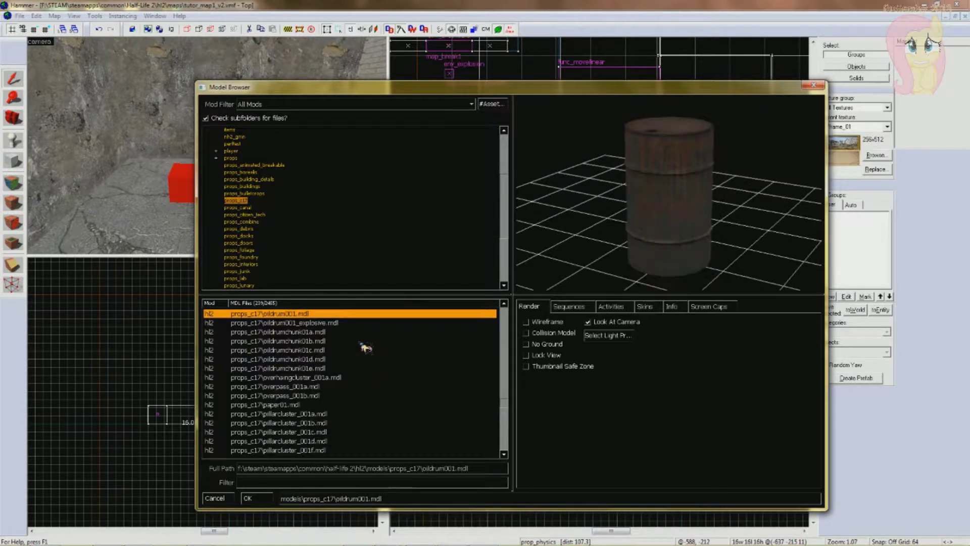
- Compare oildrum001.mdl with the neighbouring explosive drum and drum chunk models, and select oildrum001.mdl
{"action": "key", "text": "Down"}
{"action": "key", "text": "Up"}
{"action": "key", "text": "Up"}
{"action": "key", "text": "Down"}
{"action": "key", "text": "Down"}
{"action": "key", "text": "Down"}
{"action": "key", "text": "Down"}
{"action": "key", "text": "Up"}
{"action": "key", "text": "Up"}
{"action": "key", "text": "Up"}
{"action": "key", "text": "Up"}
{"action": "key", "text": "Down"}
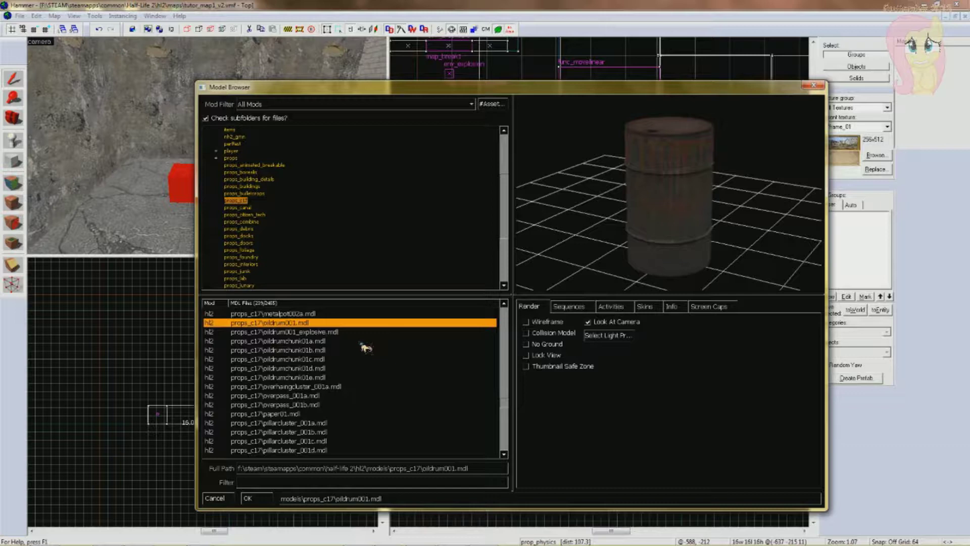
{"action": "key", "text": "Down"}
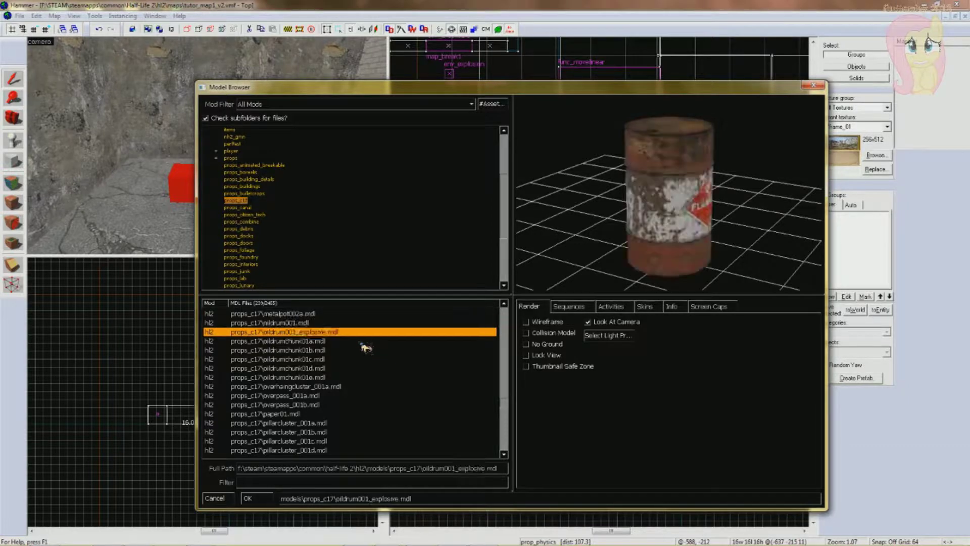
{"action": "key", "text": "Down"}
{"action": "key", "text": "Down"}
{"action": "key", "text": "Down"}
{"action": "key", "text": "Down"}
{"action": "key", "text": "Down"}
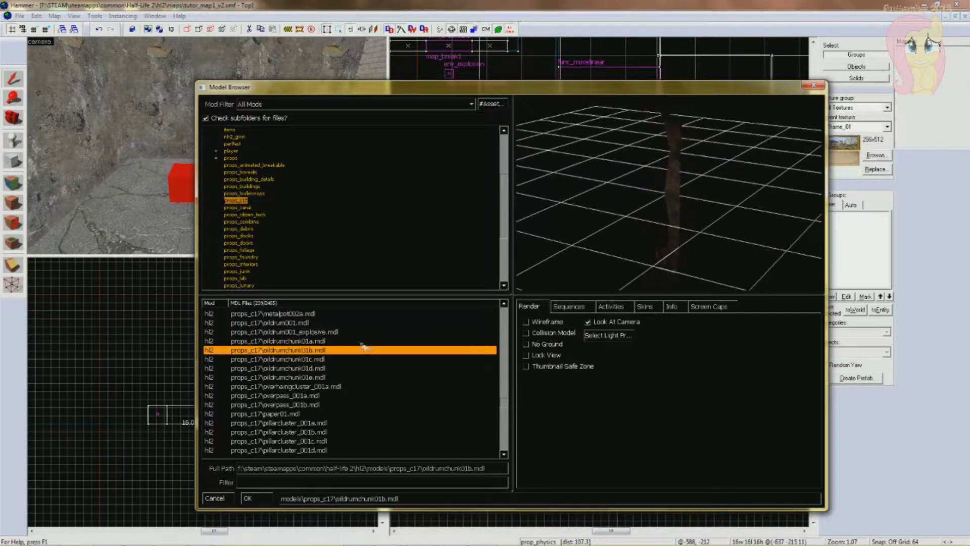
{"action": "key", "text": "Down"}
{"action": "key", "text": "Up"}
{"action": "key", "text": "Up"}
{"action": "key", "text": "Up"}
{"action": "key", "text": "Up"}
{"action": "key", "text": "Up"}
{"action": "key", "text": "Up"}
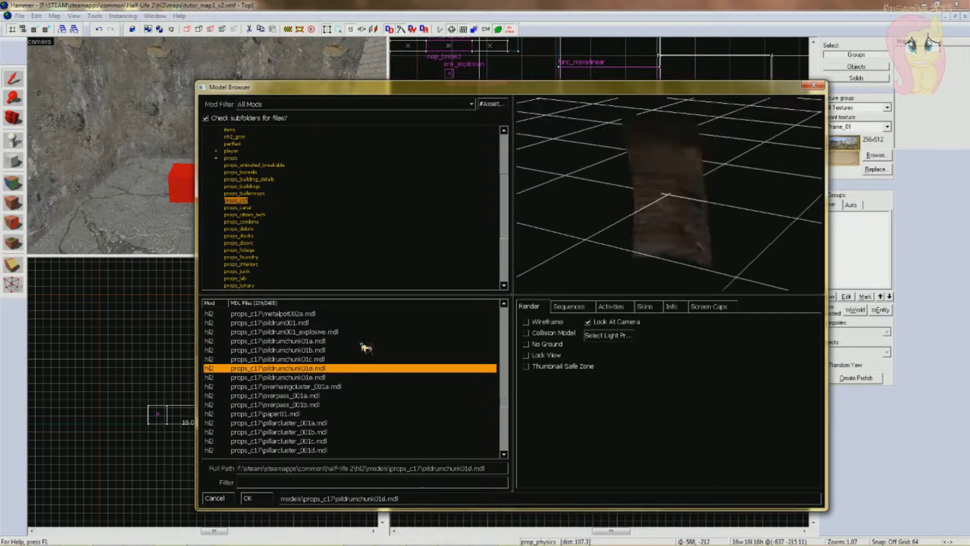
{"action": "key", "text": "Up"}
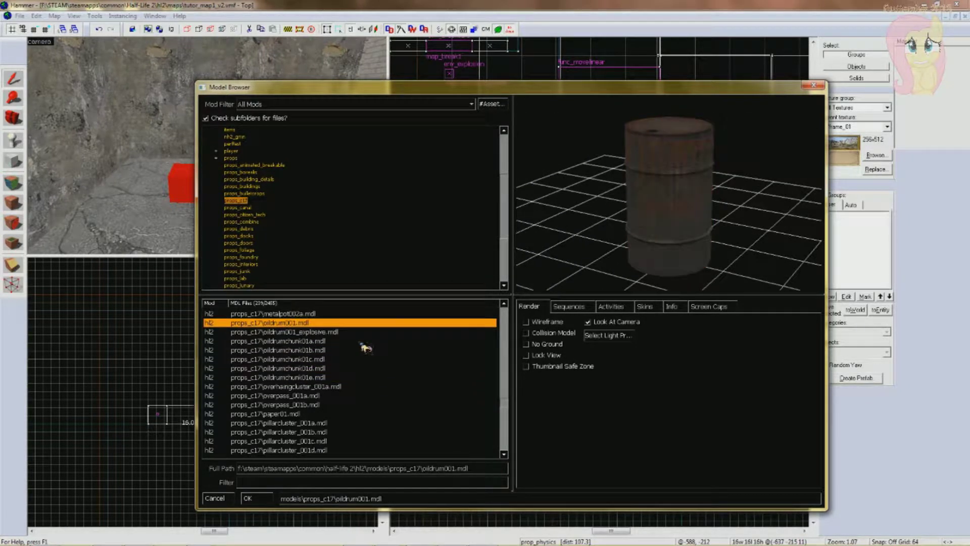
{"action": "left_click_drag", "start_coordinate": [502, 88], "coordinate": [423, 72]}
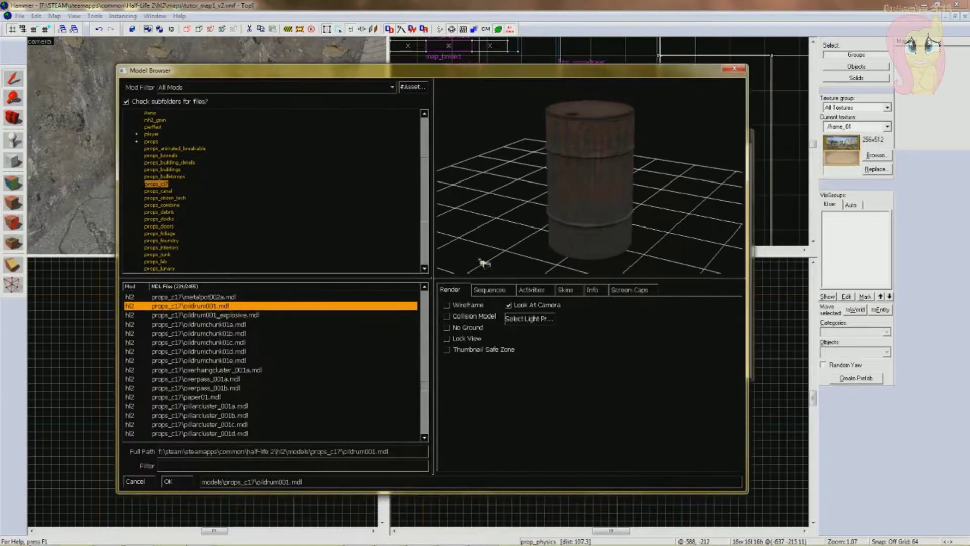
- View the oil drum's idle sequence, compare its skins in the preview and choose skin5
{"action": "left_click", "coordinate": [489, 290]}
{"action": "left_click", "coordinate": [454, 314]}
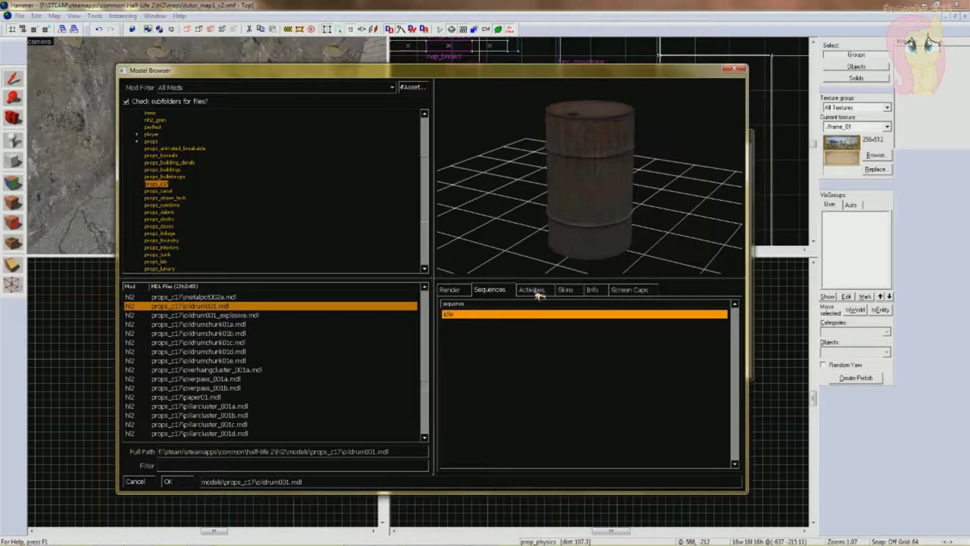
{"action": "left_click", "coordinate": [571, 294]}
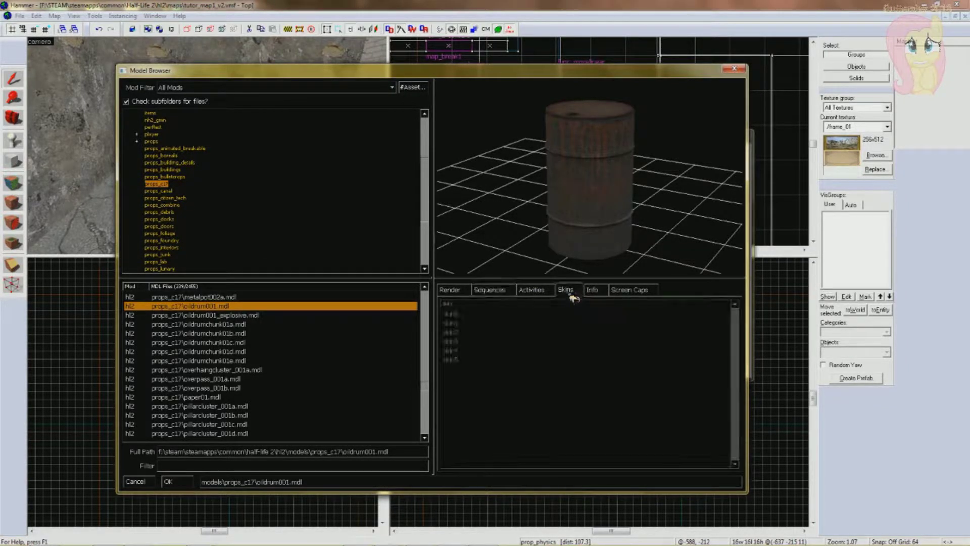
{"action": "left_click", "coordinate": [462, 315]}
{"action": "key", "text": "Down"}
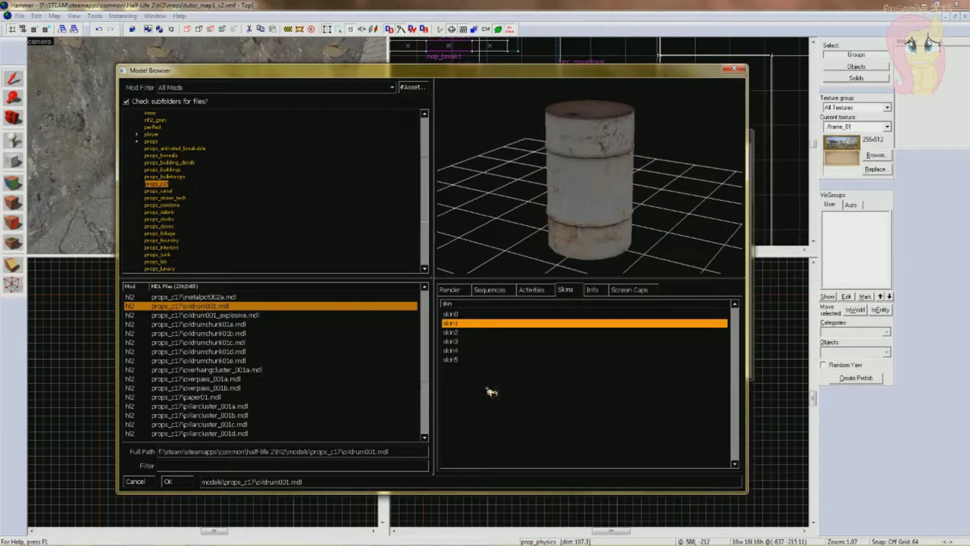
{"action": "key", "text": "Down"}
{"action": "key", "text": "Down"}
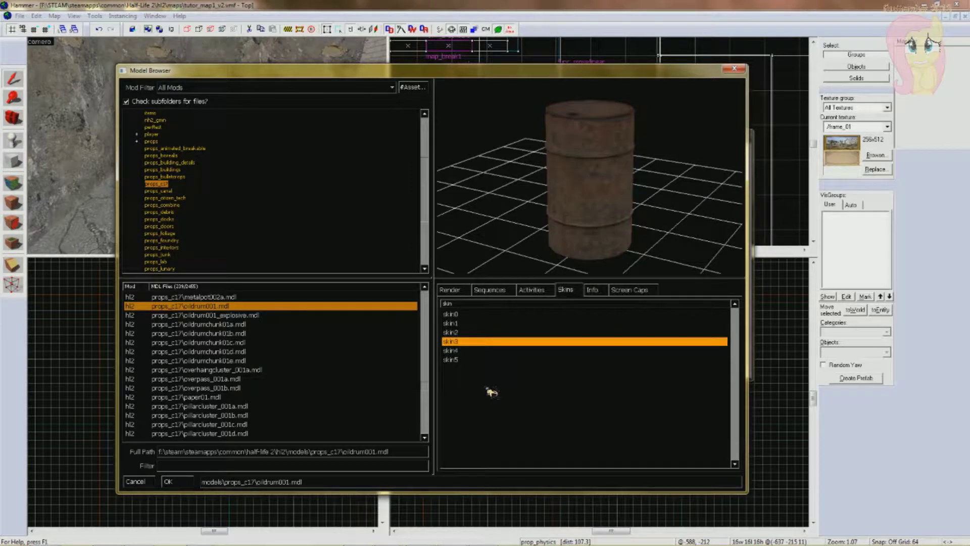
{"action": "key", "text": "Down"}
{"action": "key", "text": "Down"}
{"action": "key", "text": "Up"}
{"action": "key", "text": "Up"}
{"action": "key", "text": "Up"}
{"action": "key", "text": "Up"}
{"action": "key", "text": "Up"}
{"action": "key", "text": "Down"}
{"action": "key", "text": "Down"}
{"action": "key", "text": "Down"}
{"action": "key", "text": "Down"}
{"action": "key", "text": "Down"}
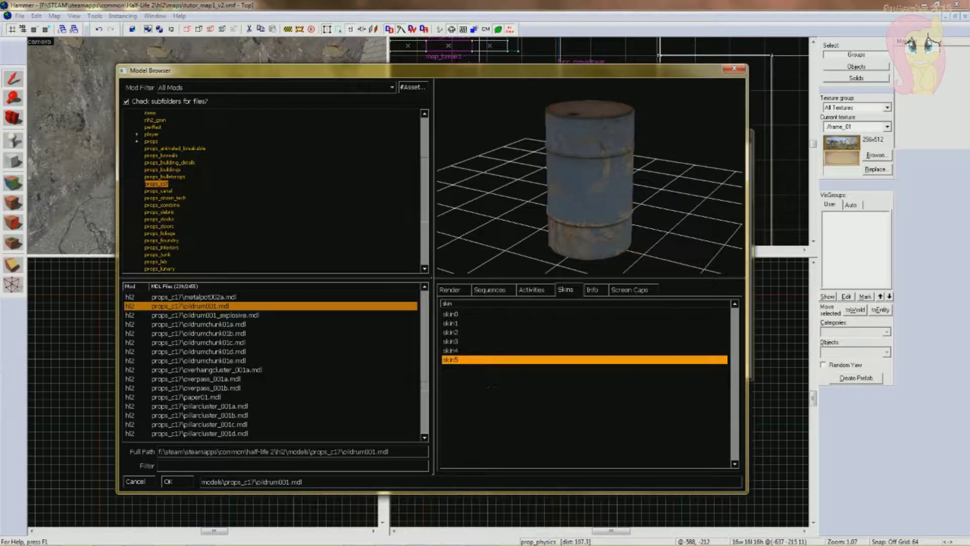
{"action": "key", "text": "Up"}
{"action": "key", "text": "Up"}
{"action": "key", "text": "Down"}
{"action": "key", "text": "Down"}
- Check the drum's physics info, accept oildrum001.mdl with skin 5 as the world model and apply it to the prop_physics entity
{"action": "left_click", "coordinate": [599, 292]}
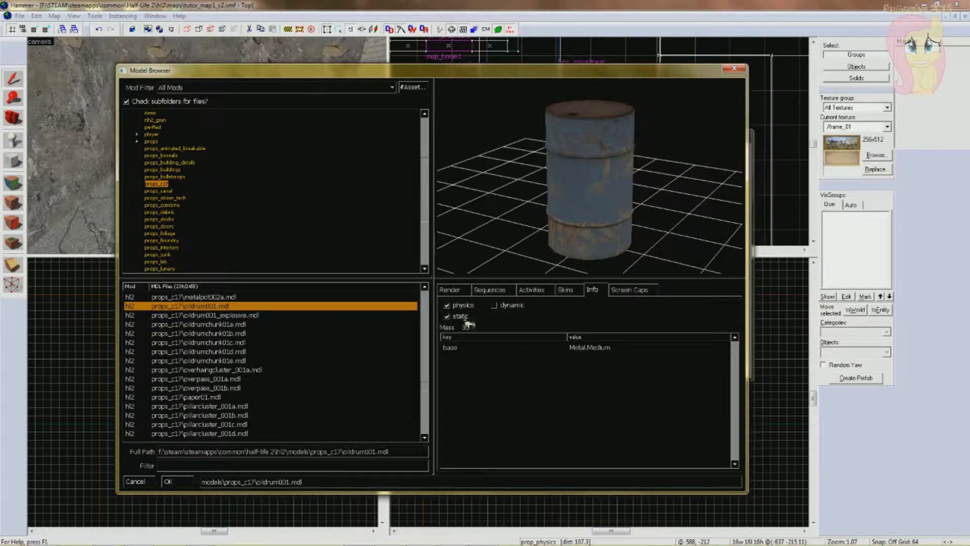
{"action": "left_click", "coordinate": [185, 484]}
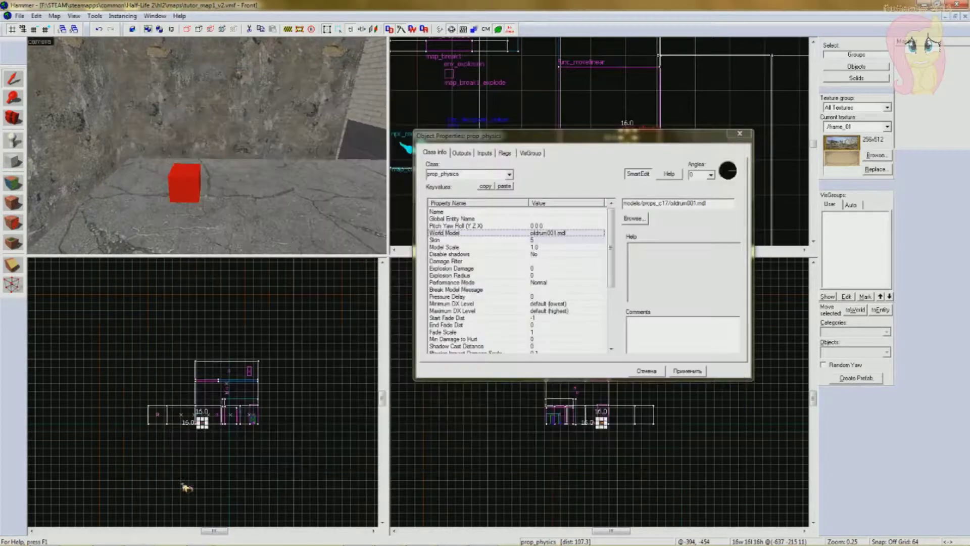
{"action": "left_click_drag", "start_coordinate": [712, 203], "coordinate": [558, 182]}
{"action": "left_click", "coordinate": [630, 203]}
{"action": "left_click_drag", "start_coordinate": [641, 135], "coordinate": [631, 131]}
{"action": "left_click", "coordinate": [678, 366]}
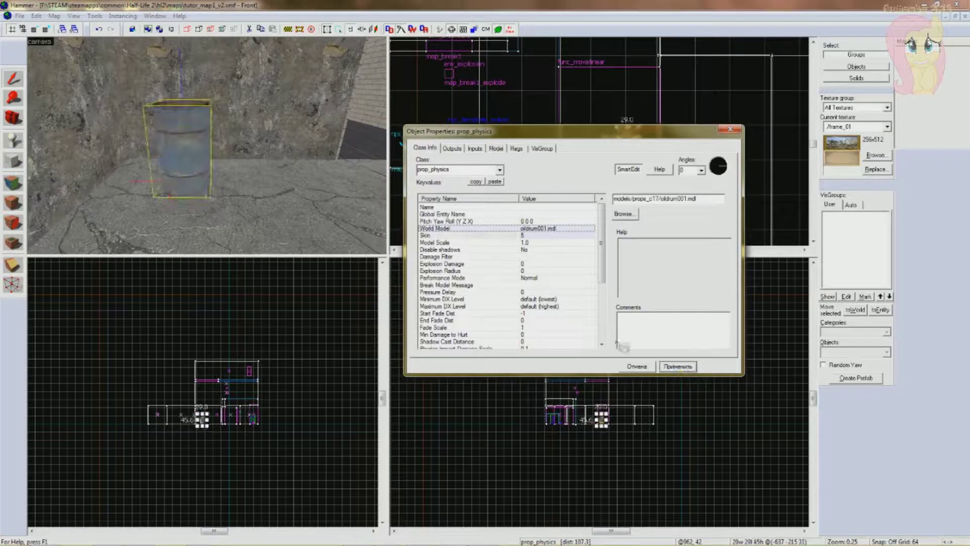
- Examine the input connections and available flags of the prop_physics drum
{"action": "left_click", "coordinate": [204, 180]}
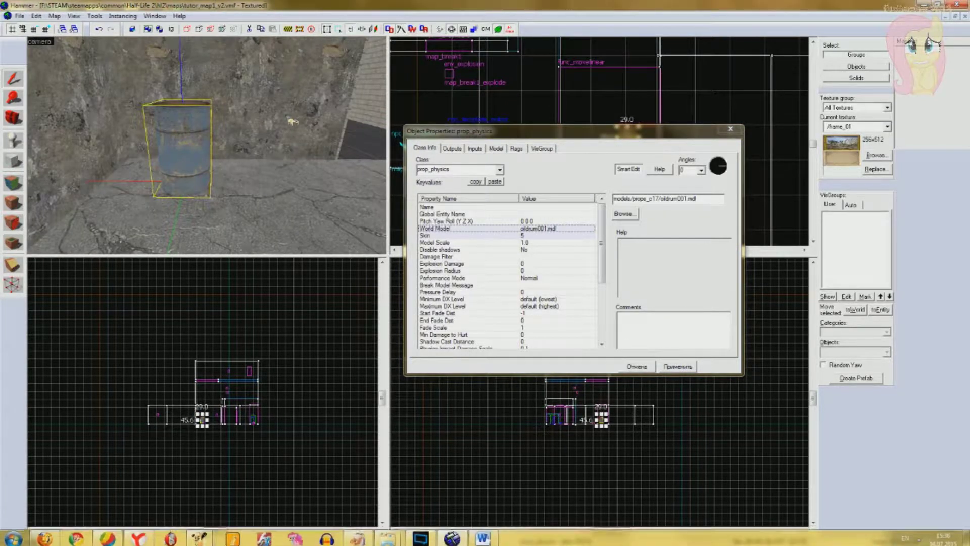
{"action": "left_click", "coordinate": [475, 148]}
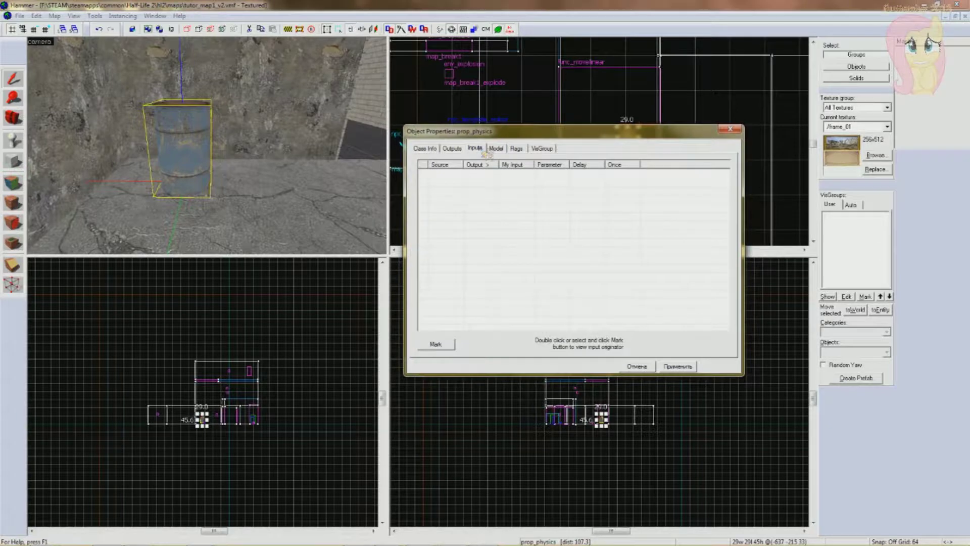
{"action": "left_click", "coordinate": [516, 149]}
{"action": "left_click_drag", "start_coordinate": [500, 138], "coordinate": [529, 139]}
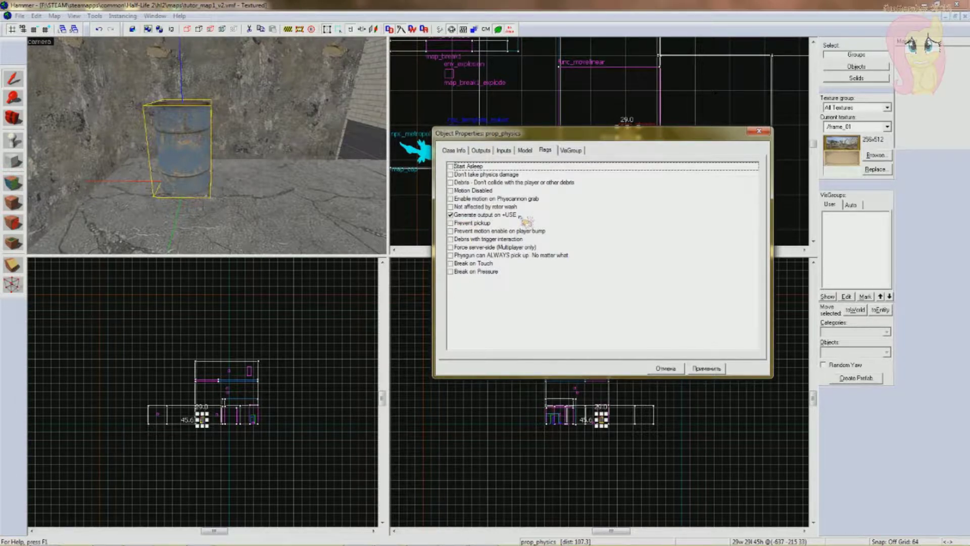
{"action": "left_click_drag", "start_coordinate": [564, 133], "coordinate": [591, 122]}
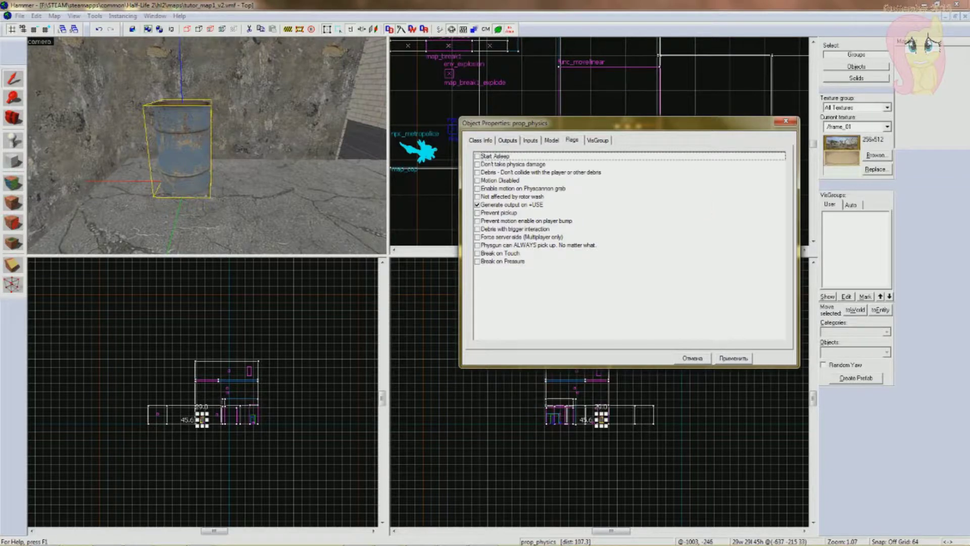
{"action": "left_click_drag", "start_coordinate": [648, 124], "coordinate": [590, 143]}
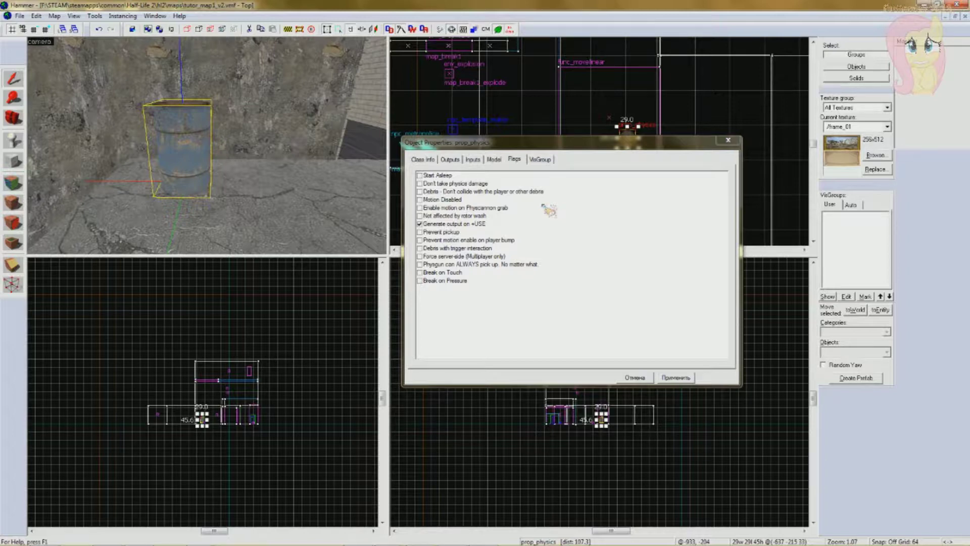
- Review the physcannon grab, player bump, Break on Touch and Break on Pressure flags without switching any on
{"action": "left_click", "coordinate": [461, 209]}
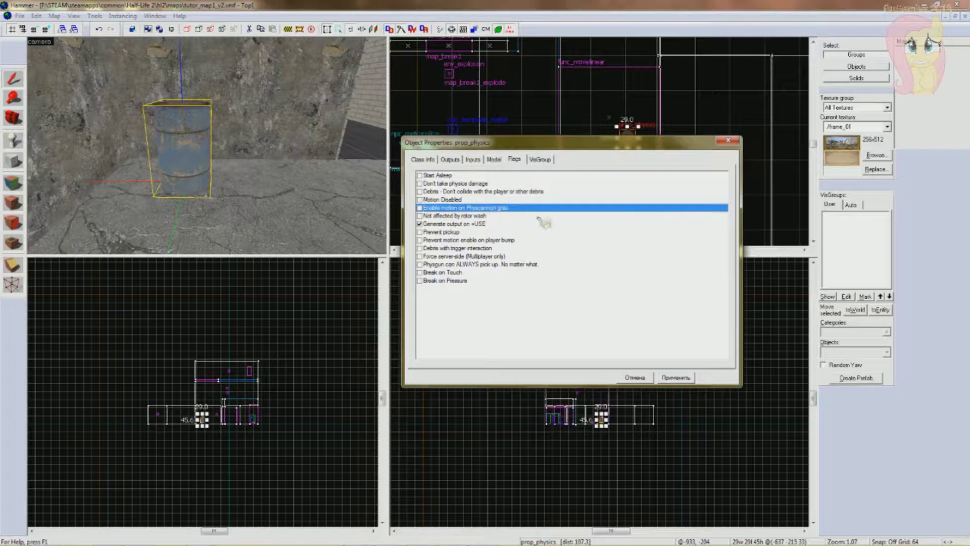
{"action": "left_click", "coordinate": [523, 240]}
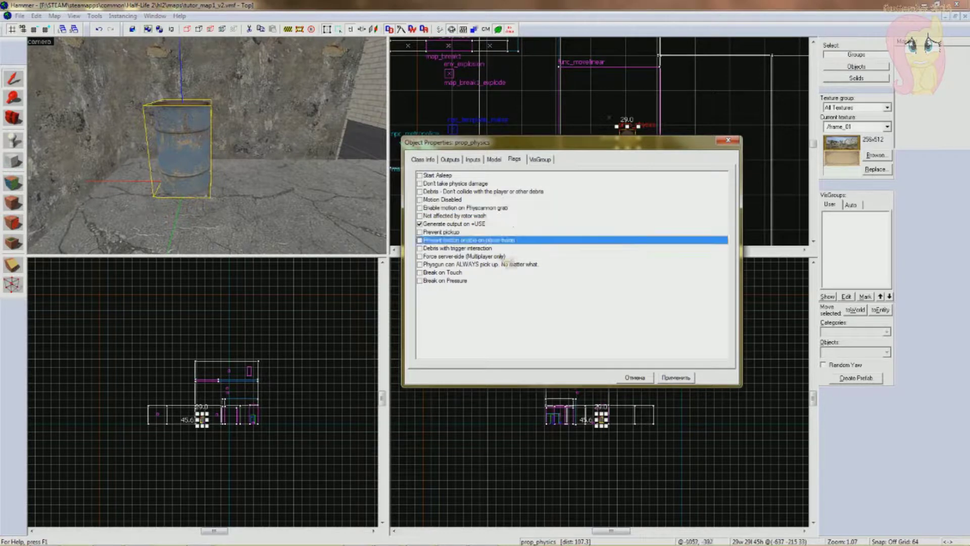
{"action": "left_click", "coordinate": [462, 274]}
{"action": "left_click", "coordinate": [465, 281]}
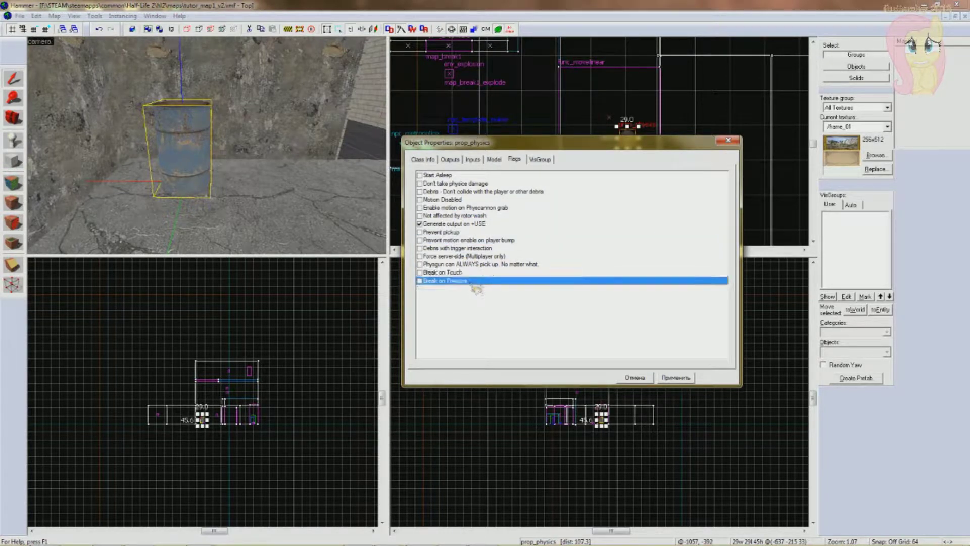
{"action": "left_click", "coordinate": [475, 272]}
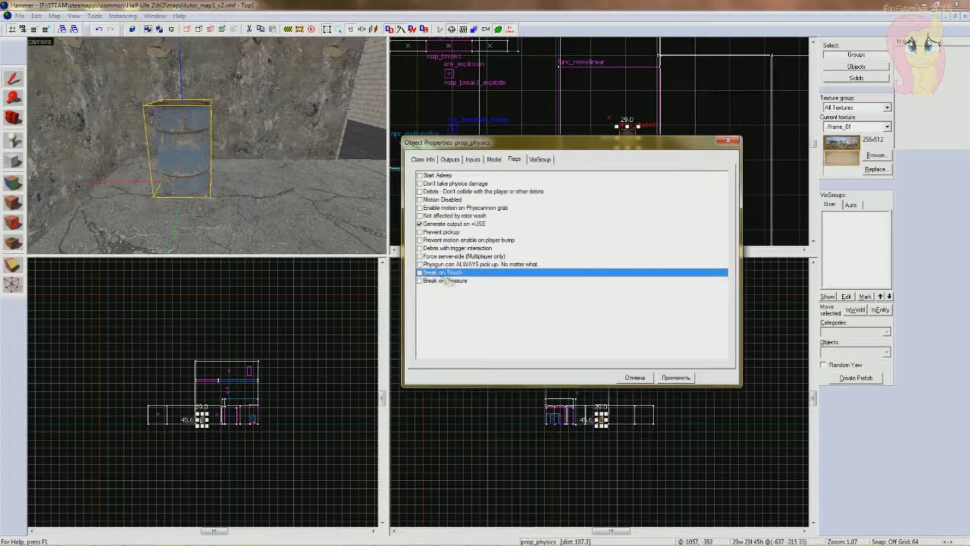
{"action": "left_click", "coordinate": [193, 162]}
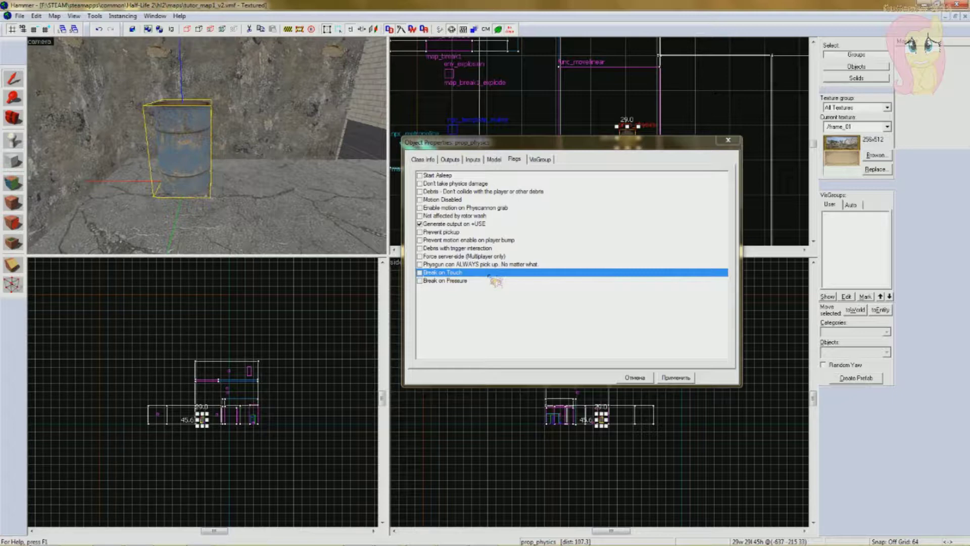
{"action": "left_click", "coordinate": [469, 281]}
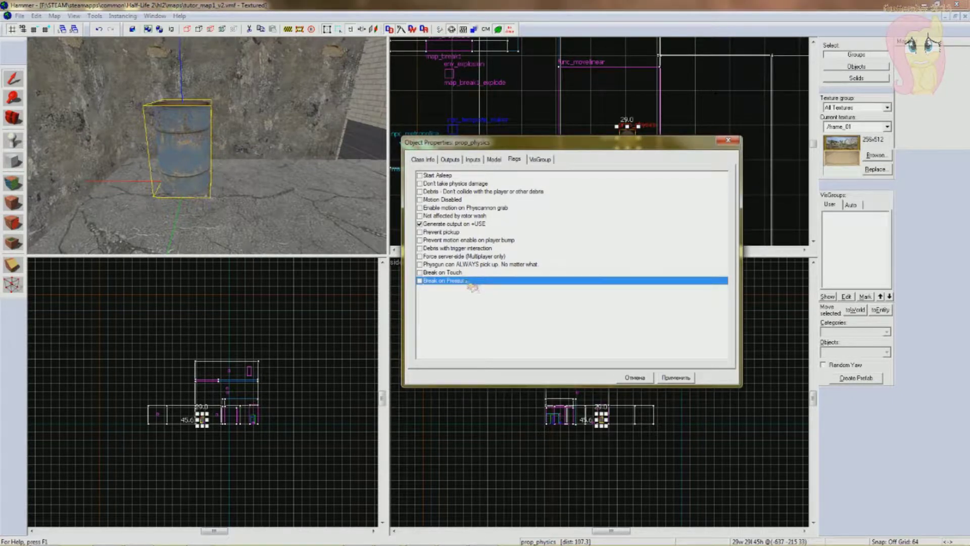
- Check the drum's available animation sequences and return to its class properties
{"action": "left_click", "coordinate": [494, 159]}
{"action": "left_click", "coordinate": [431, 160]}
{"action": "left_click", "coordinate": [494, 159]}
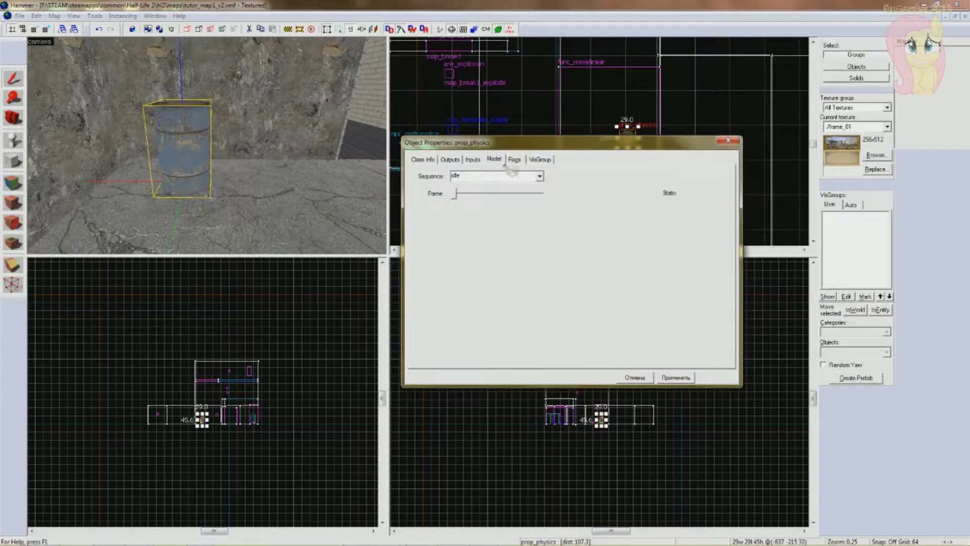
{"action": "left_click", "coordinate": [539, 176]}
{"action": "left_click", "coordinate": [541, 175]}
{"action": "left_click", "coordinate": [423, 159]}
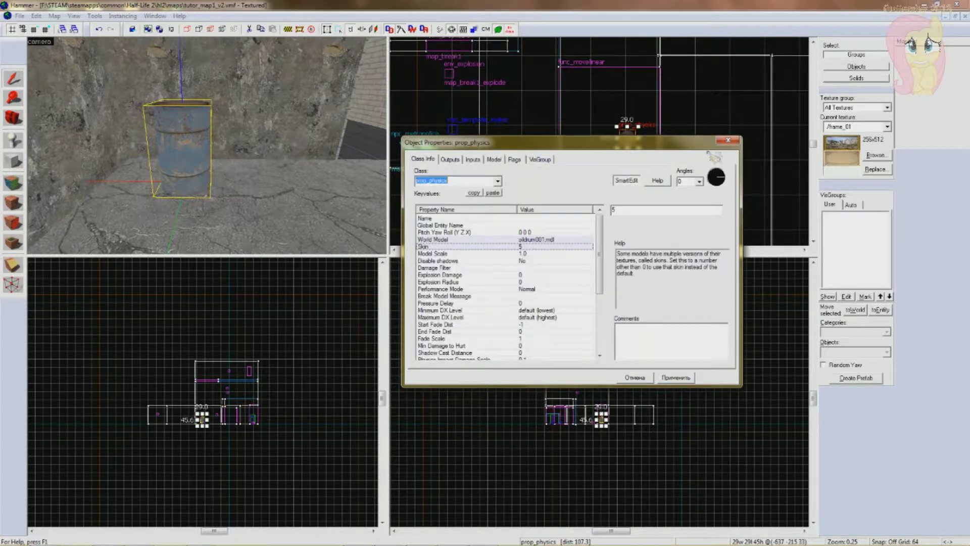
- Close the drum's properties, set the drum on the floor and move it toward the corner of the func_movelinear platform
{"action": "left_click", "coordinate": [733, 144]}
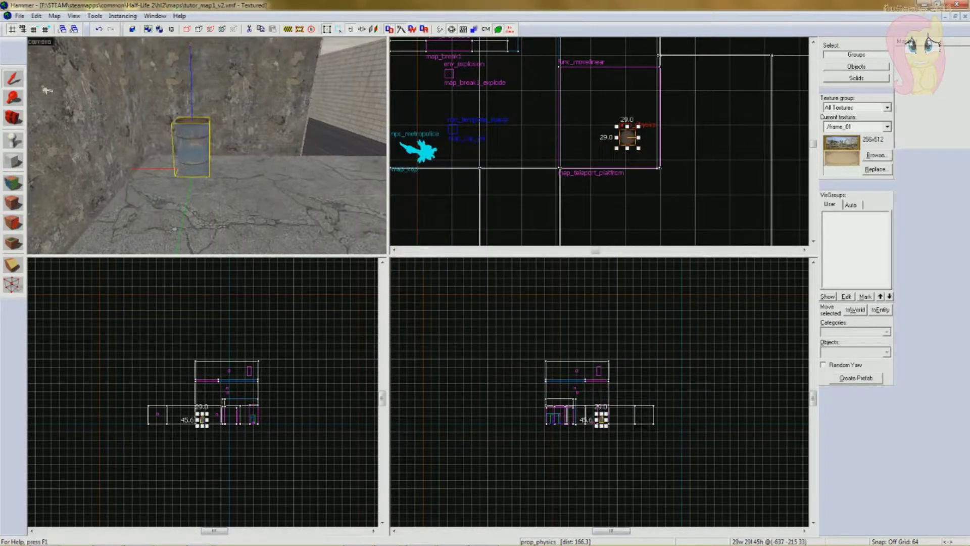
{"action": "scroll", "coordinate": [212, 444], "scroll_direction": "up", "scroll_amount": 10}
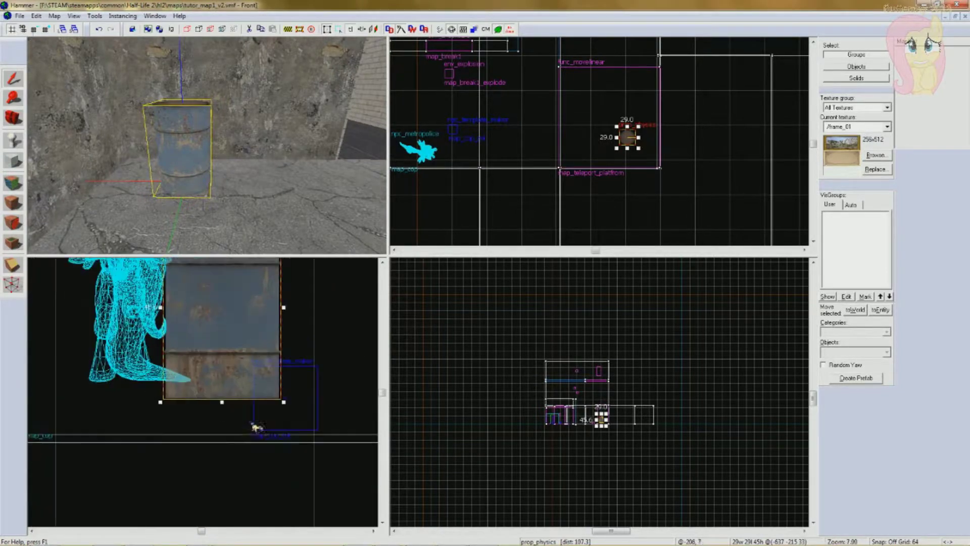
{"action": "left_click_drag", "start_coordinate": [244, 397], "coordinate": [237, 405]}
{"action": "scroll", "coordinate": [505, 182], "scroll_direction": "up", "scroll_amount": 7}
{"action": "left_click_drag", "start_coordinate": [684, 69], "coordinate": [739, 138]}
{"action": "scroll", "coordinate": [247, 376], "scroll_direction": "down", "scroll_amount": 5}
{"action": "key", "text": "z"}
{"action": "key", "text": "w"}
{"action": "scroll", "coordinate": [224, 187], "scroll_direction": "down", "scroll_amount": 3}
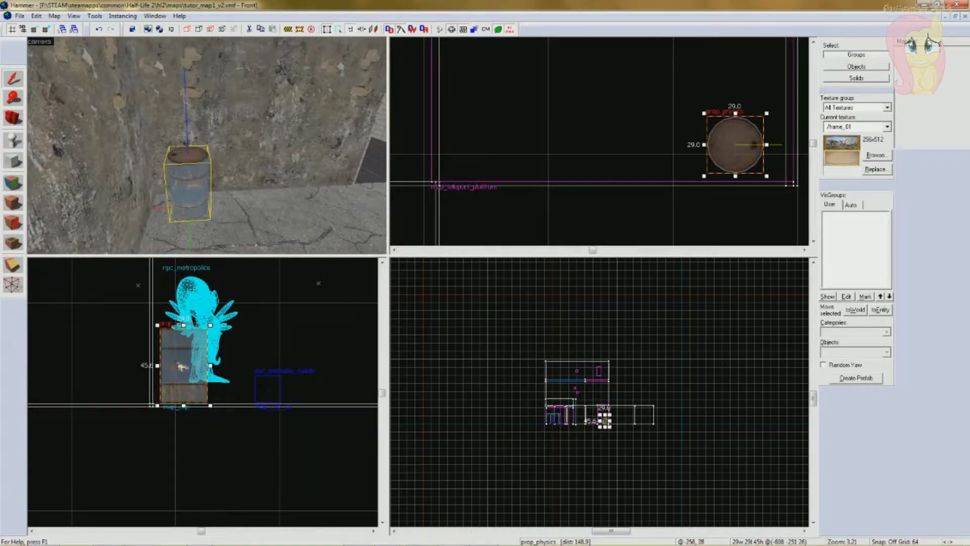
- Rotate the drum freehand in the front and side views so that it lies tilted, and deselect it
{"action": "left_click", "coordinate": [720, 155]}
{"action": "scroll", "coordinate": [108, 373], "scroll_direction": "up", "scroll_amount": 2}
{"action": "left_click_drag", "start_coordinate": [187, 309], "coordinate": [237, 305]}
{"action": "scroll", "coordinate": [628, 409], "scroll_direction": "up", "scroll_amount": 5}
{"action": "scroll", "coordinate": [576, 441], "scroll_direction": "up", "scroll_amount": 1}
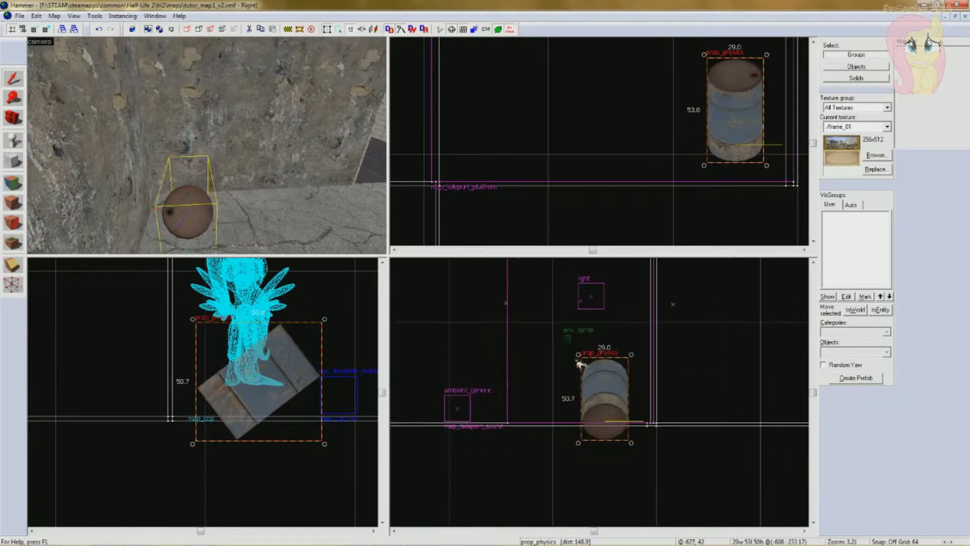
{"action": "left_click_drag", "start_coordinate": [578, 354], "coordinate": [615, 252]}
{"action": "left_click", "coordinate": [655, 62]}
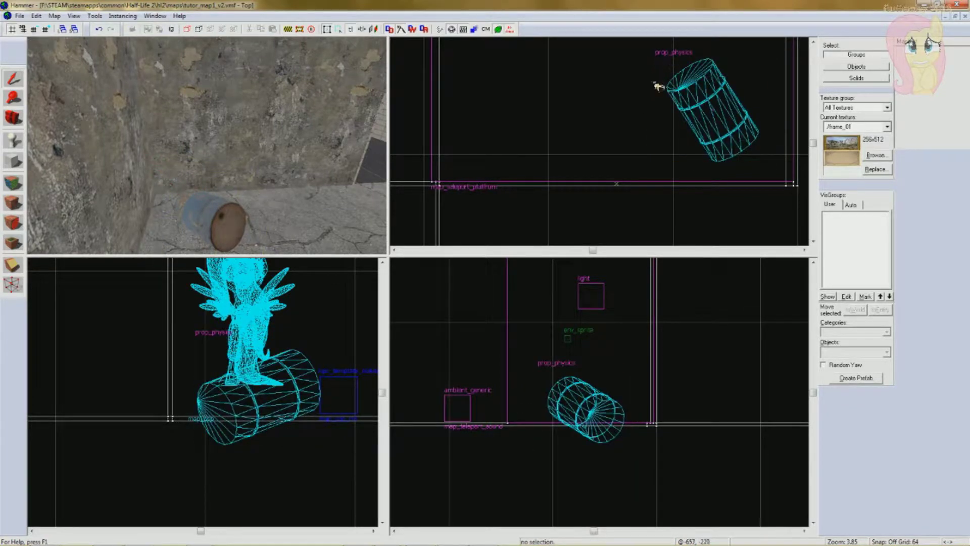
- Turn the tilted drum further in the top view, raise it clear of the floor and deselect it
{"action": "left_click", "coordinate": [675, 77]}
{"action": "left_click_drag", "start_coordinate": [654, 56], "coordinate": [662, 83]}
{"action": "scroll", "coordinate": [234, 435], "scroll_direction": "up", "scroll_amount": 4}
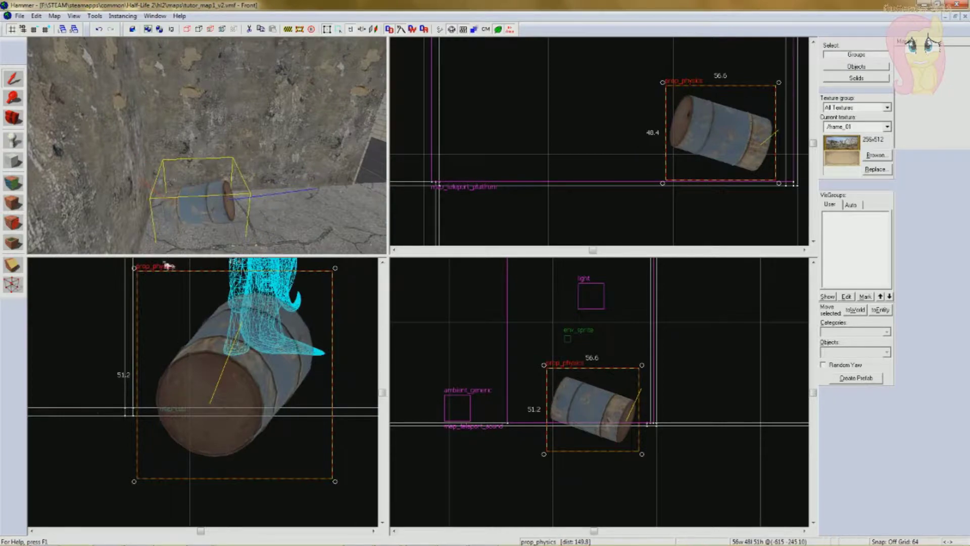
{"action": "key", "text": "z"}
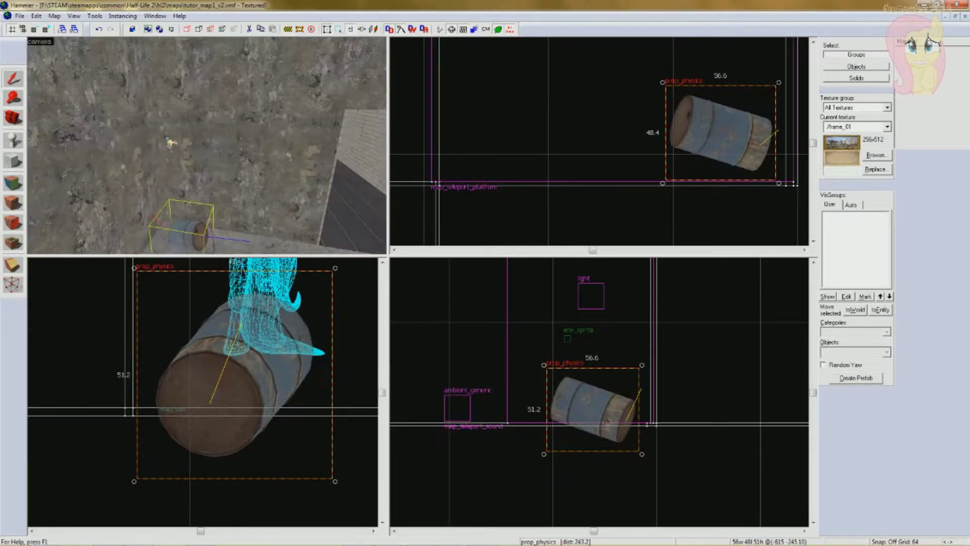
{"action": "key", "text": "Escape"}
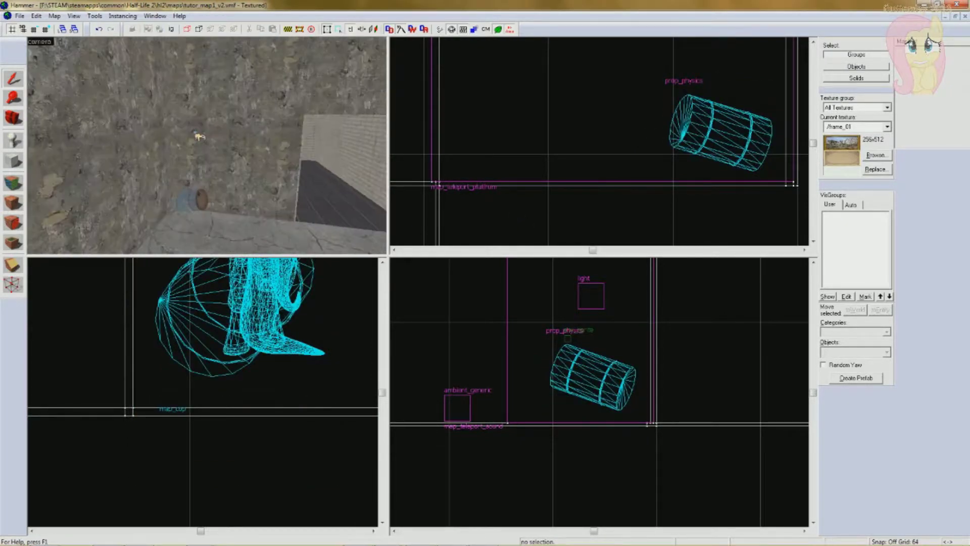
- Examine the tilted drum's placement in the corner from near and far in the 3D camera view
{"action": "left_click", "coordinate": [20, 146]}
{"action": "key", "text": "z"}
{"action": "key", "text": "w"}
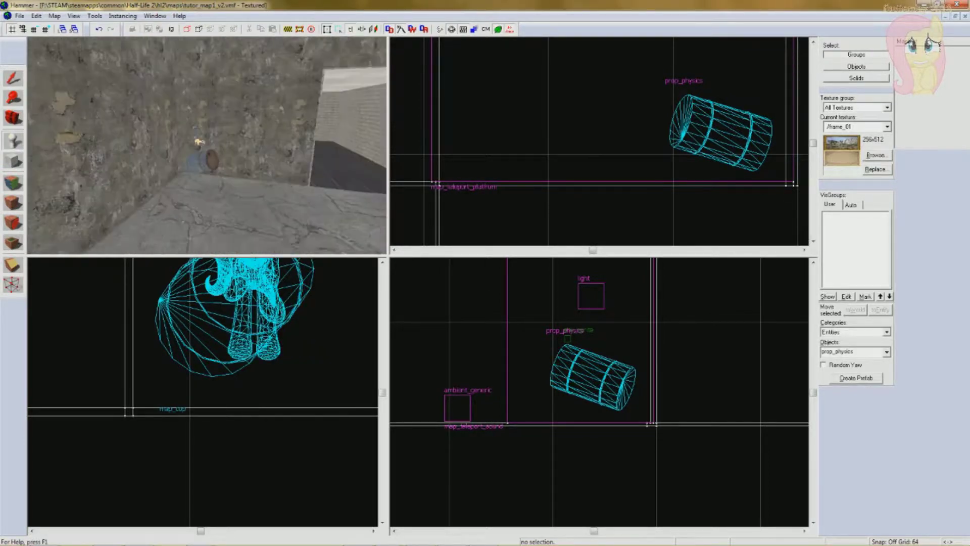
{"action": "key", "text": "w"}
{"action": "key", "text": "s"}
{"action": "key", "text": "w"}
{"action": "key", "text": "w"}
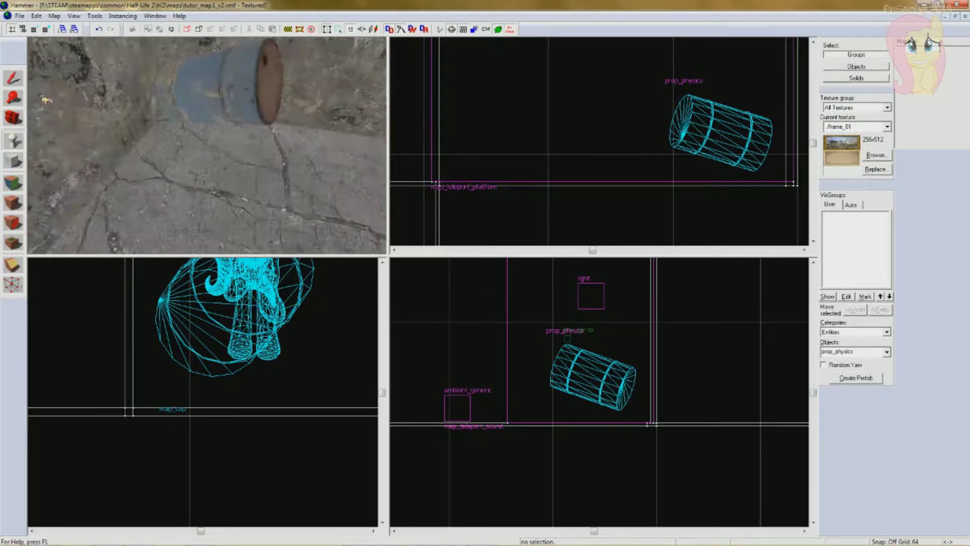
{"action": "key", "text": "s"}
{"action": "key", "text": "w"}
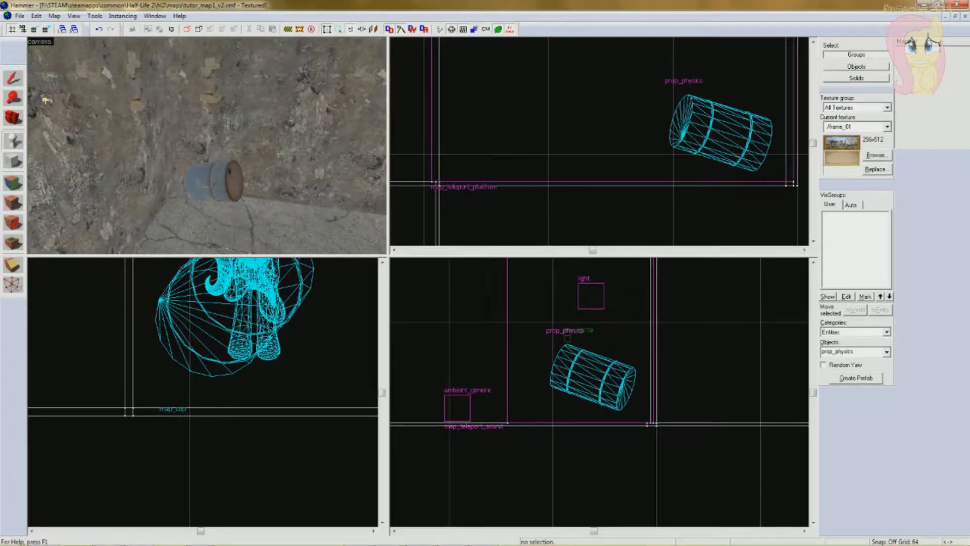
- Select the tilted drum and place a copy of it farther inside the platform area in the top view
{"action": "left_click", "coordinate": [216, 174]}
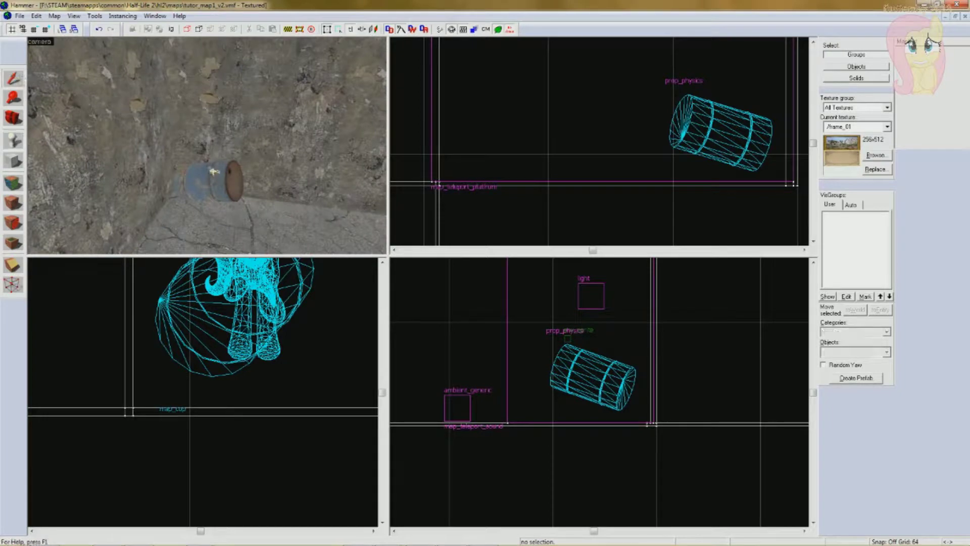
{"action": "scroll", "coordinate": [633, 160], "scroll_direction": "down", "scroll_amount": 1}
{"action": "scroll", "coordinate": [633, 160], "scroll_direction": "down", "scroll_amount": 2}
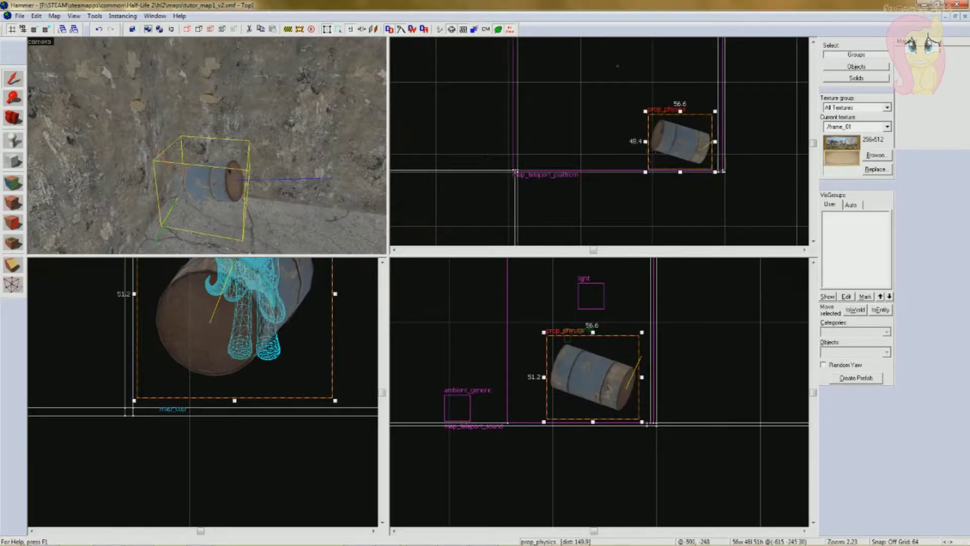
{"action": "left_click_drag", "start_coordinate": [695, 147], "coordinate": [589, 107], "text": "shift"}
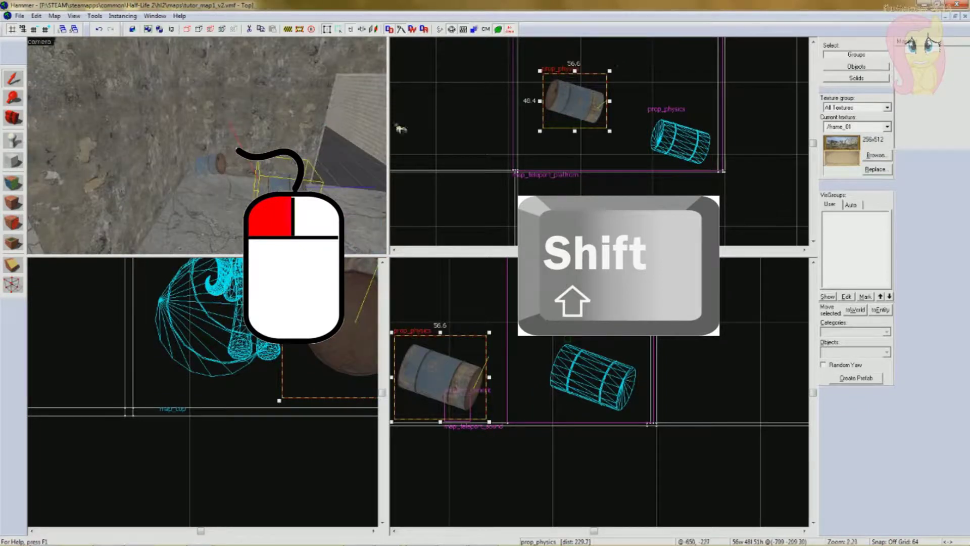
- Duplicate the drum a second time in the top view and delete the extra copy
{"action": "scroll", "coordinate": [580, 101], "scroll_direction": "down", "scroll_amount": 1}
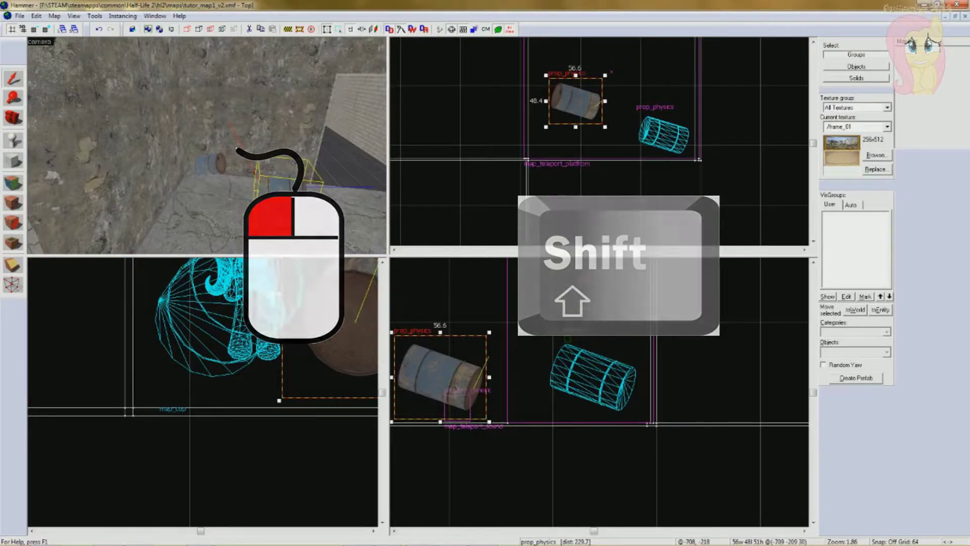
{"action": "left_click_drag", "start_coordinate": [579, 101], "coordinate": [520, 72], "text": "shift"}
{"action": "scroll", "coordinate": [264, 174], "scroll_direction": "down", "scroll_amount": 2}
{"action": "key", "text": "Delete"}
- Raise the copied drum high above the floor, rotate it to a nearly upright tilt and deselect it
{"action": "left_click", "coordinate": [264, 175]}
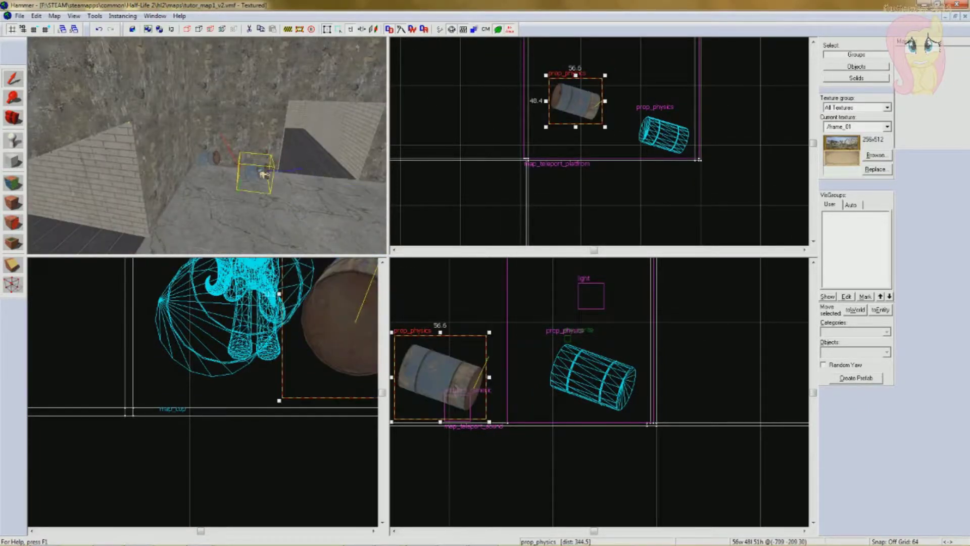
{"action": "scroll", "coordinate": [441, 407], "scroll_direction": "down", "scroll_amount": 2}
{"action": "left_click_drag", "start_coordinate": [474, 417], "coordinate": [451, 341]}
{"action": "left_click_drag", "start_coordinate": [467, 414], "coordinate": [473, 290]}
{"action": "scroll", "coordinate": [243, 152], "scroll_direction": "down", "scroll_amount": 2}
{"action": "scroll", "coordinate": [581, 102], "scroll_direction": "up", "scroll_amount": 2}
{"action": "left_click_drag", "start_coordinate": [611, 101], "coordinate": [611, 129]}
{"action": "scroll", "coordinate": [189, 202], "scroll_direction": "up", "scroll_amount": 2}
{"action": "scroll", "coordinate": [189, 202], "scroll_direction": "up", "scroll_amount": 2}
{"action": "scroll", "coordinate": [214, 186], "scroll_direction": "down", "scroll_amount": 5}
{"action": "left_click", "coordinate": [499, 211]}
- Inspect both drums and the surrounding room from several angles in the 3D camera view
{"action": "scroll", "coordinate": [368, 182], "scroll_direction": "up", "scroll_amount": 5}
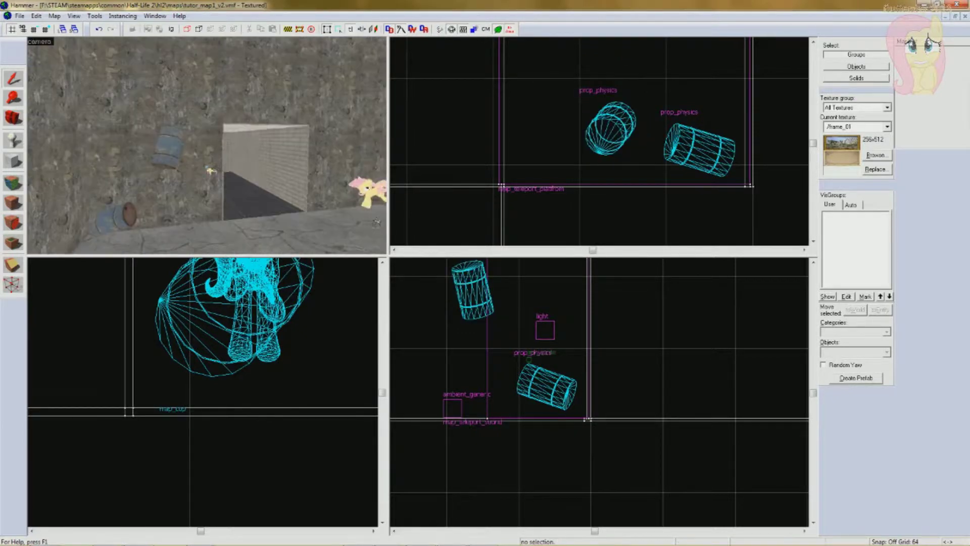
{"action": "scroll", "coordinate": [207, 168], "scroll_direction": "up", "scroll_amount": 3}
{"action": "middle_click_drag", "start_coordinate": [207, 167], "coordinate": [211, 171]}
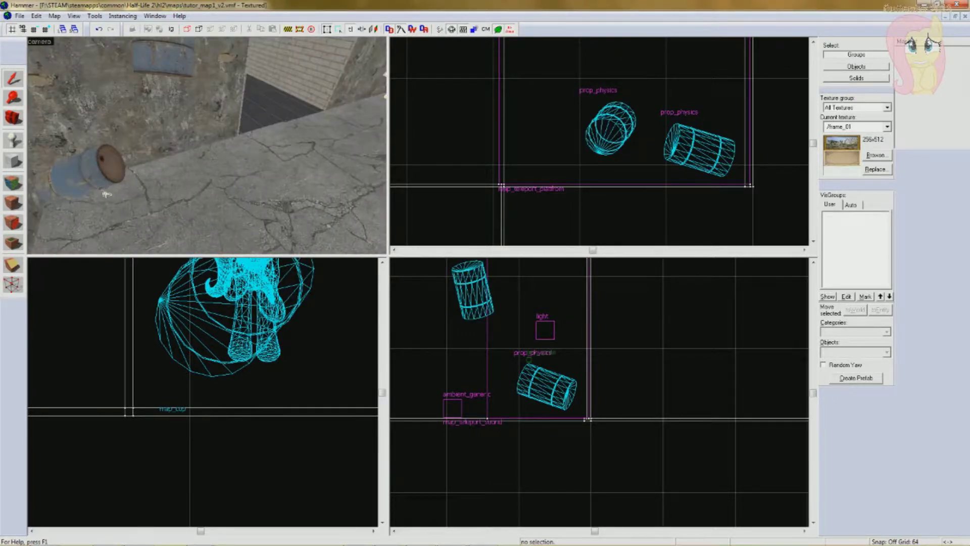
{"action": "scroll", "coordinate": [104, 194], "scroll_direction": "down", "scroll_amount": 4}
{"action": "middle_click_drag", "start_coordinate": [166, 143], "coordinate": [168, 142]}
{"action": "key", "text": "s"}
{"action": "key", "text": "w"}
{"action": "key", "text": "s"}
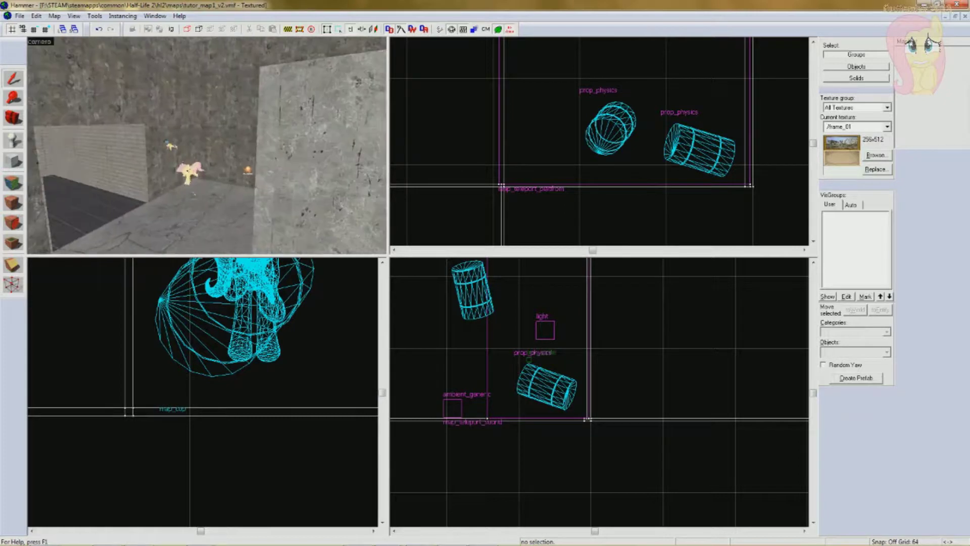
{"action": "mouse_move", "coordinate": [171, 146]}
{"action": "left_mouse_down"}
{"action": "mouse_move", "coordinate": [163, 147]}
{"action": "mouse_move", "coordinate": [171, 148]}
{"action": "left_mouse_up"}
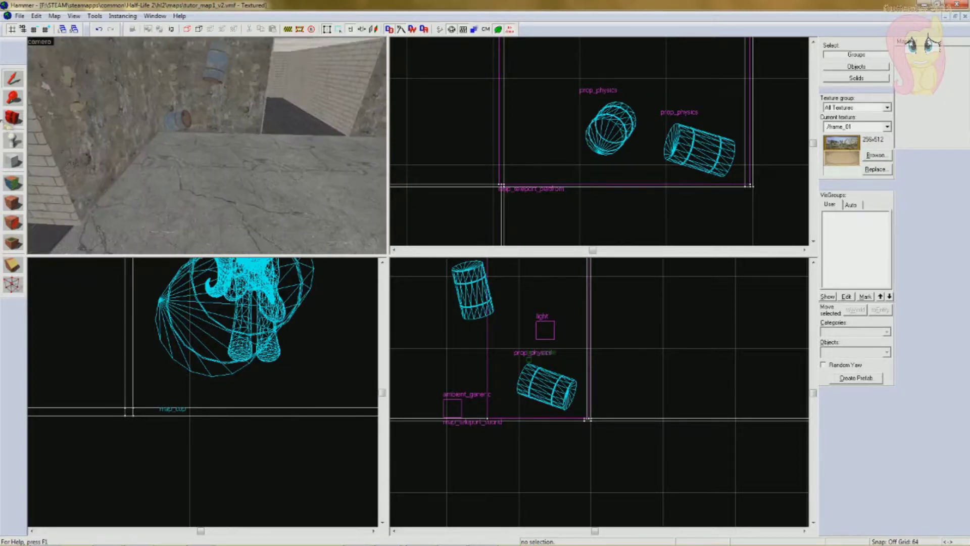
- Choose prop_dynamic as the entity type and place one on the floor in the 3D view
{"action": "left_click", "coordinate": [13, 142]}
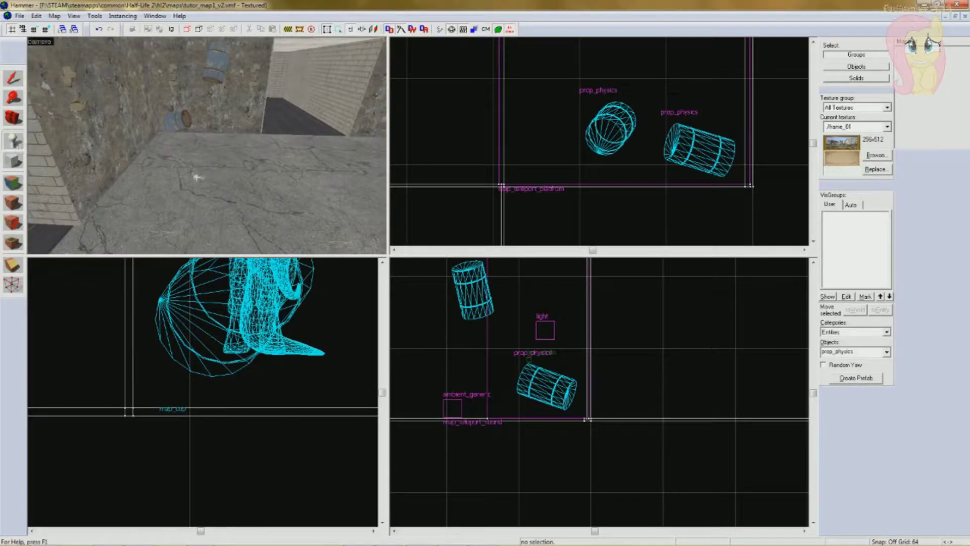
{"action": "left_click_drag", "start_coordinate": [854, 352], "coordinate": [835, 352]}
{"action": "type", "text": "dy"}
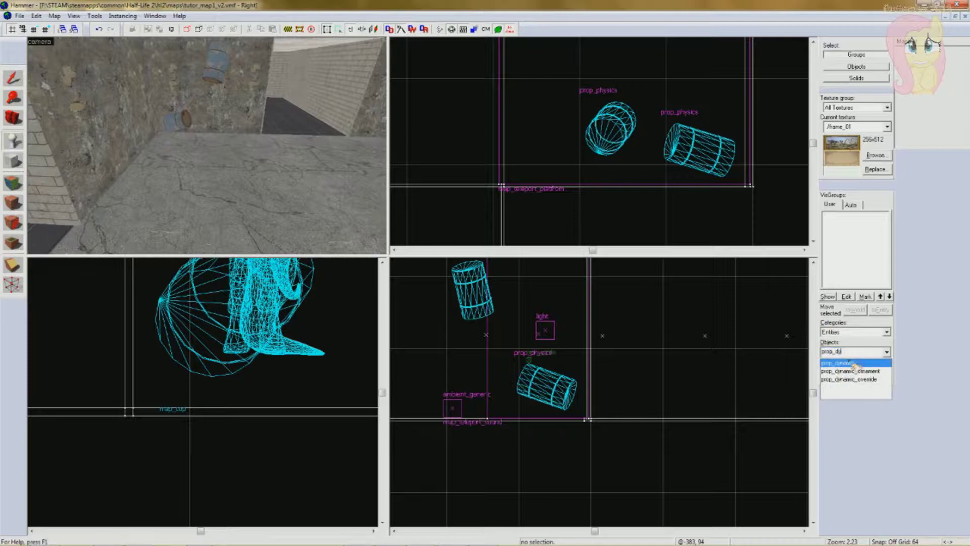
{"action": "left_click", "coordinate": [851, 361]}
{"action": "left_click", "coordinate": [195, 186]}
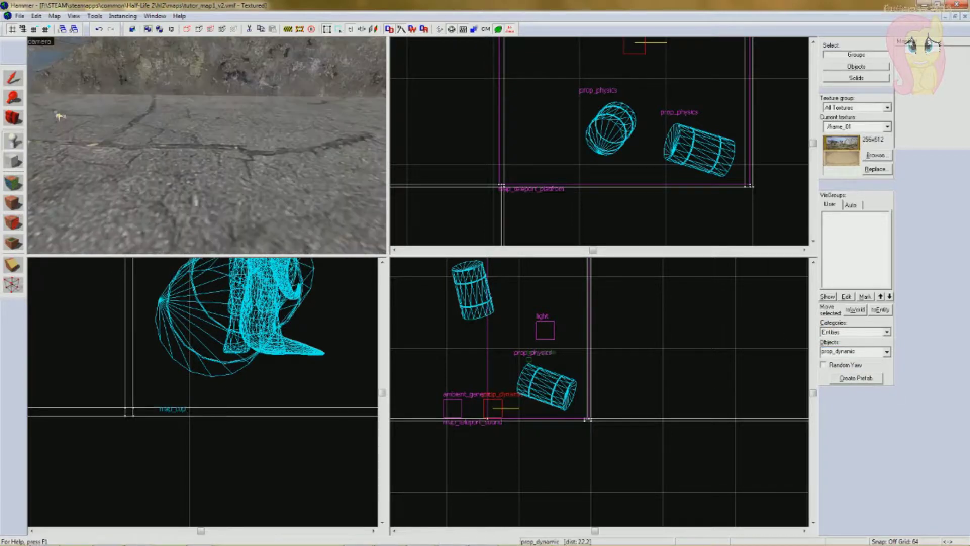
- Open the prop_dynamic's properties and browse for its World Model, moving the Model Browser clear of the 3D view
{"action": "key", "text": "alt+Return"}
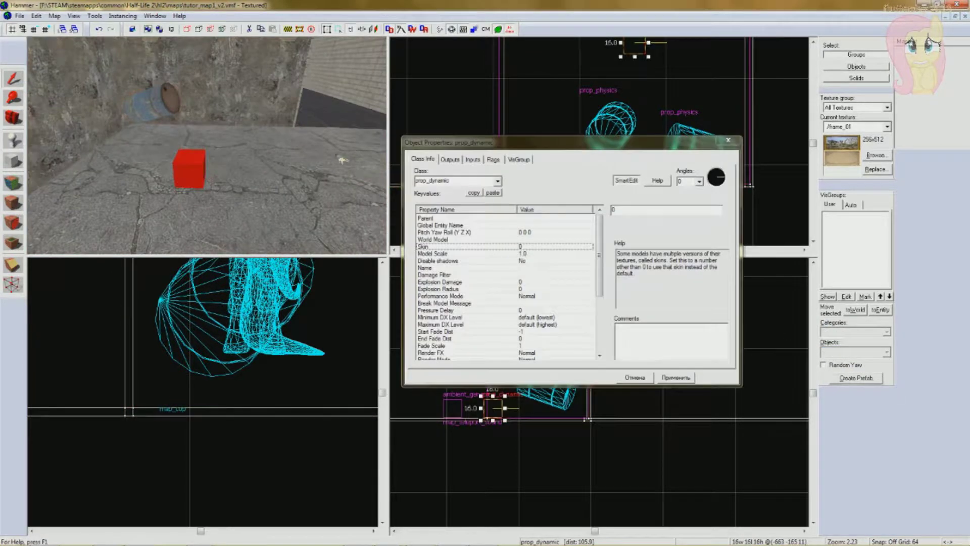
{"action": "left_click", "coordinate": [452, 239]}
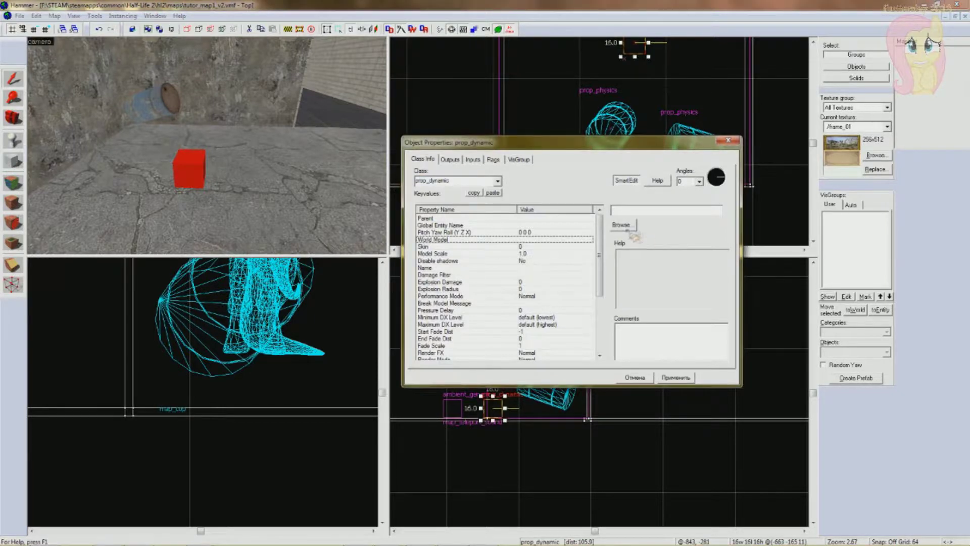
{"action": "left_click", "coordinate": [627, 226]}
{"action": "scroll", "coordinate": [245, 325], "scroll_direction": "down", "scroll_amount": 15}
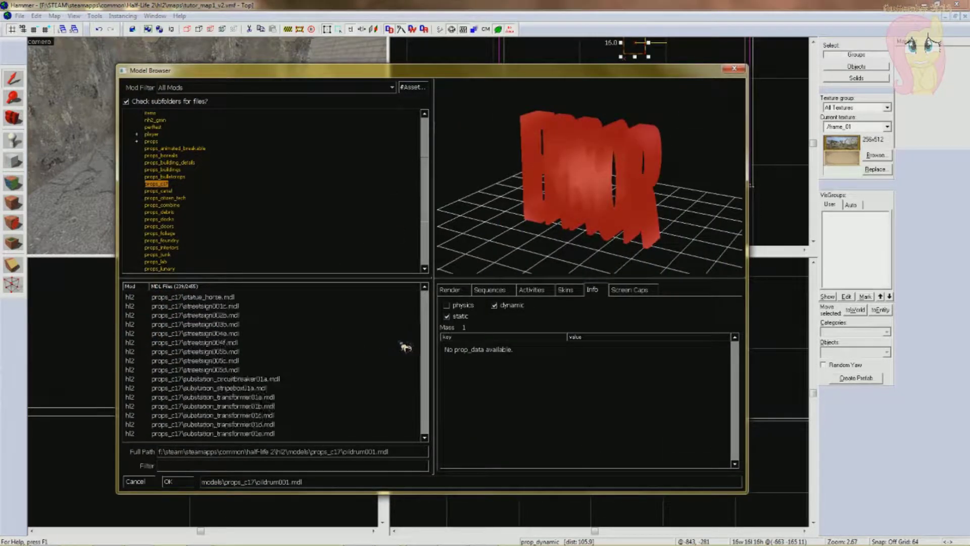
{"action": "scroll", "coordinate": [230, 354], "scroll_direction": "up", "scroll_amount": 4}
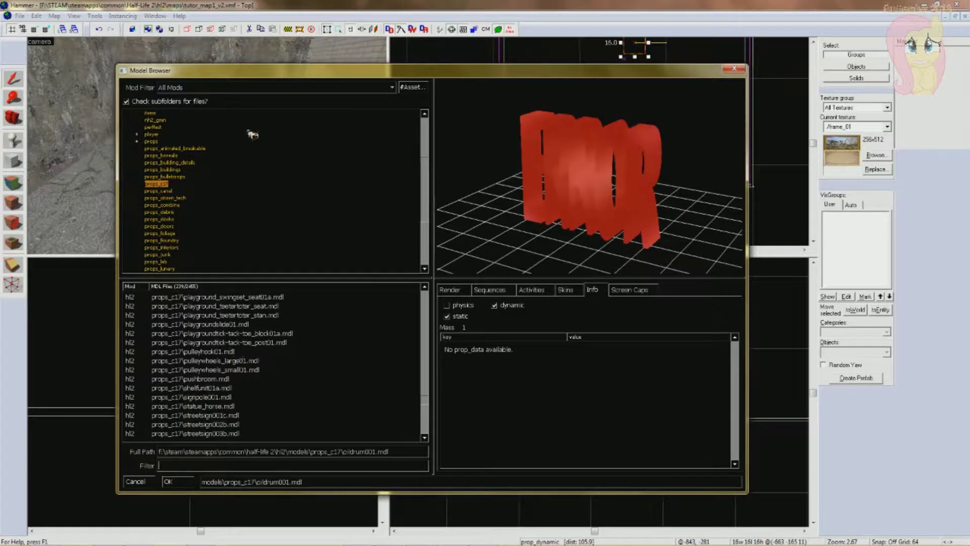
{"action": "left_click_drag", "start_coordinate": [288, 75], "coordinate": [435, 69]}
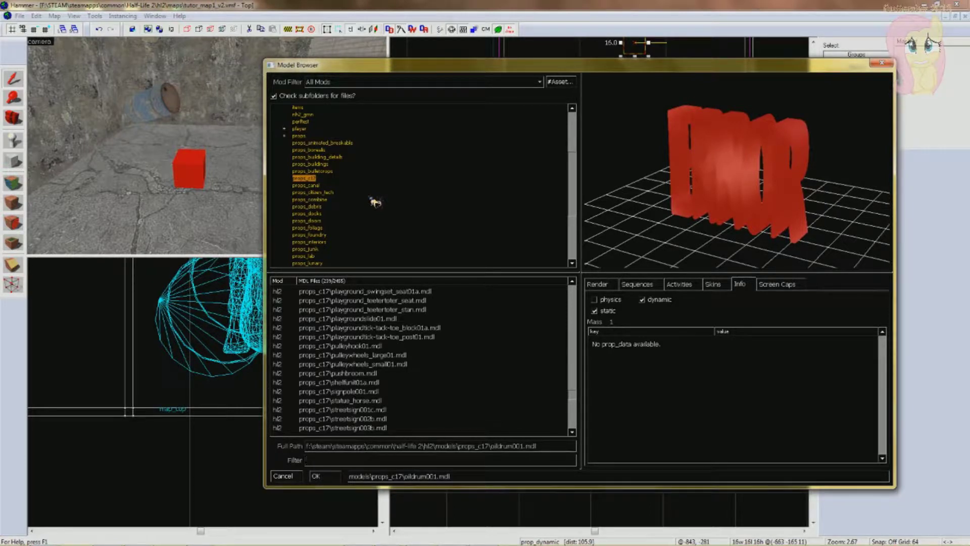
- Show the props_lab model folder and look through its model files
{"action": "scroll", "coordinate": [325, 218], "scroll_direction": "down", "scroll_amount": 2}
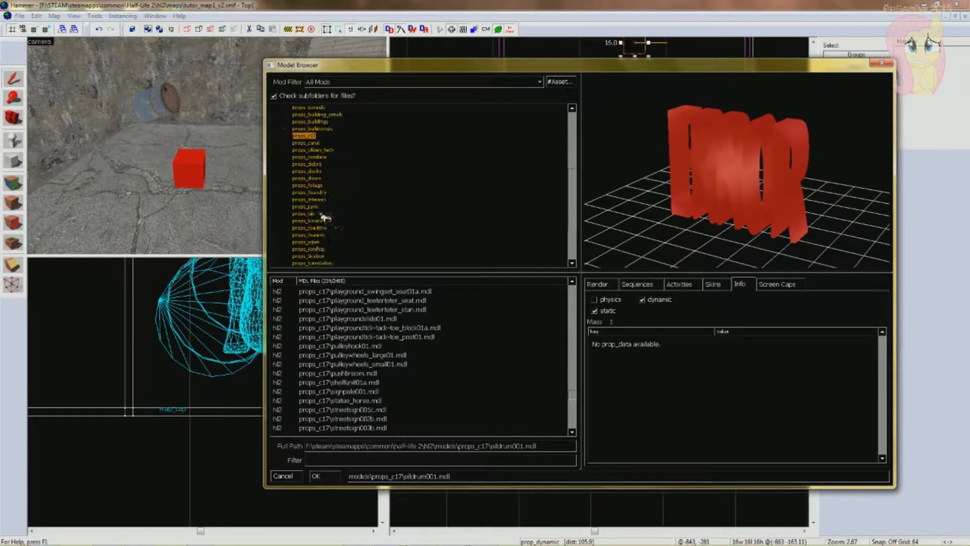
{"action": "left_click", "coordinate": [305, 214]}
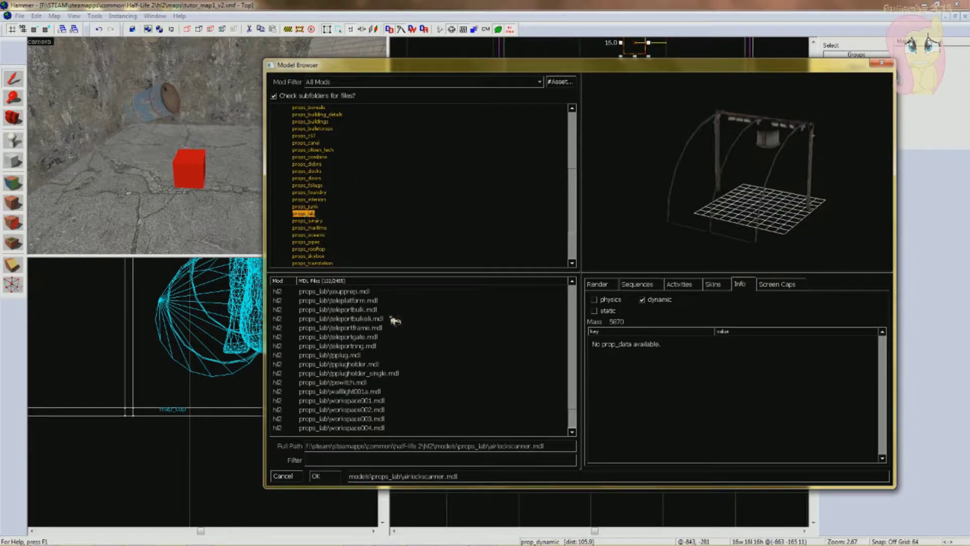
{"action": "scroll", "coordinate": [383, 389], "scroll_direction": "up", "scroll_amount": 7}
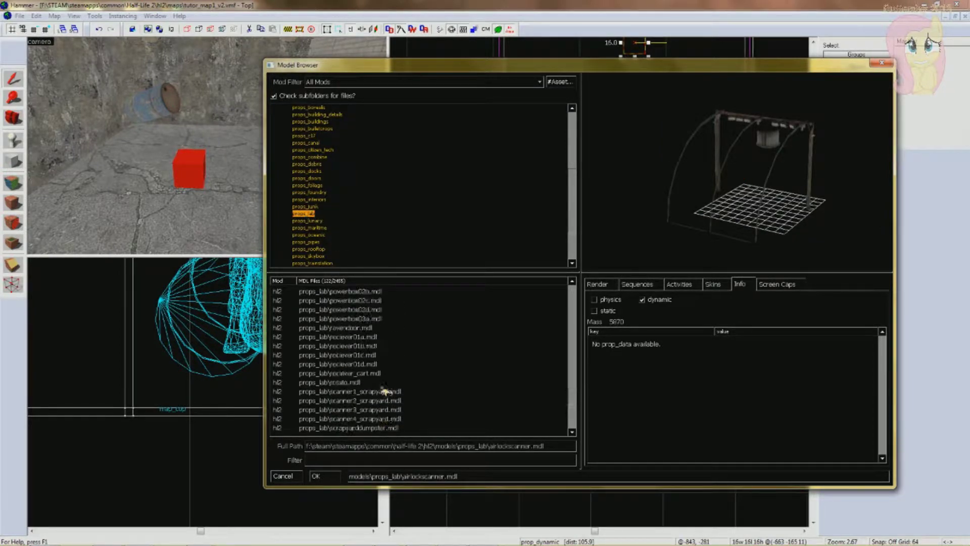
{"action": "scroll", "coordinate": [382, 389], "scroll_direction": "down", "scroll_amount": 7}
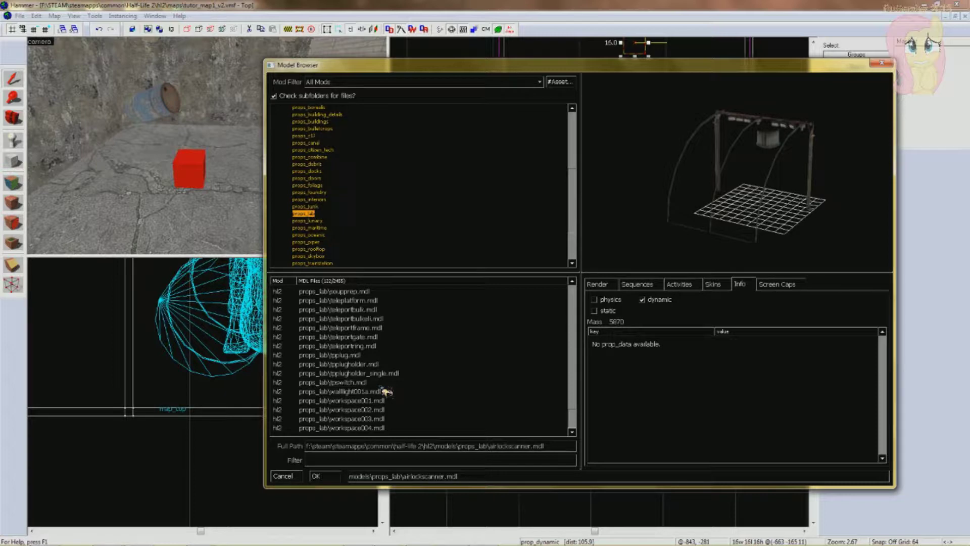
- Select props_lab\blastdoor001c.mdl from the model list and turn its preview to face the door
{"action": "left_click", "coordinate": [367, 421]}
{"action": "key", "text": "Up"}
{"action": "key", "text": "Up"}
{"action": "key", "text": "Up"}
{"action": "key", "text": "Up"}
{"action": "key", "text": "Up"}
{"action": "key", "text": "Up"}
{"action": "key", "text": "Up"}
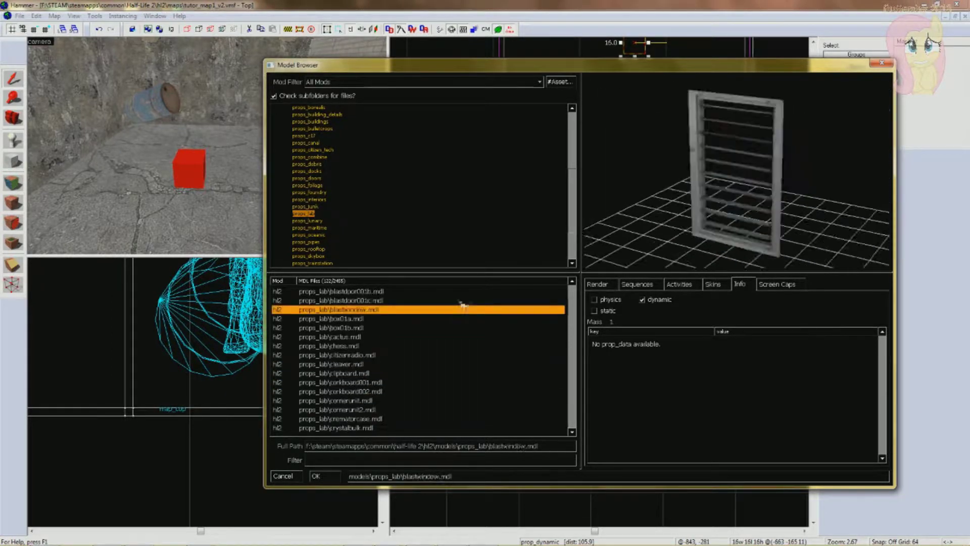
{"action": "key", "text": "Up"}
{"action": "mouse_move", "coordinate": [702, 200]}
{"action": "left_mouse_down"}
{"action": "mouse_move", "coordinate": [739, 201]}
{"action": "mouse_move", "coordinate": [713, 190]}
{"action": "left_mouse_up"}
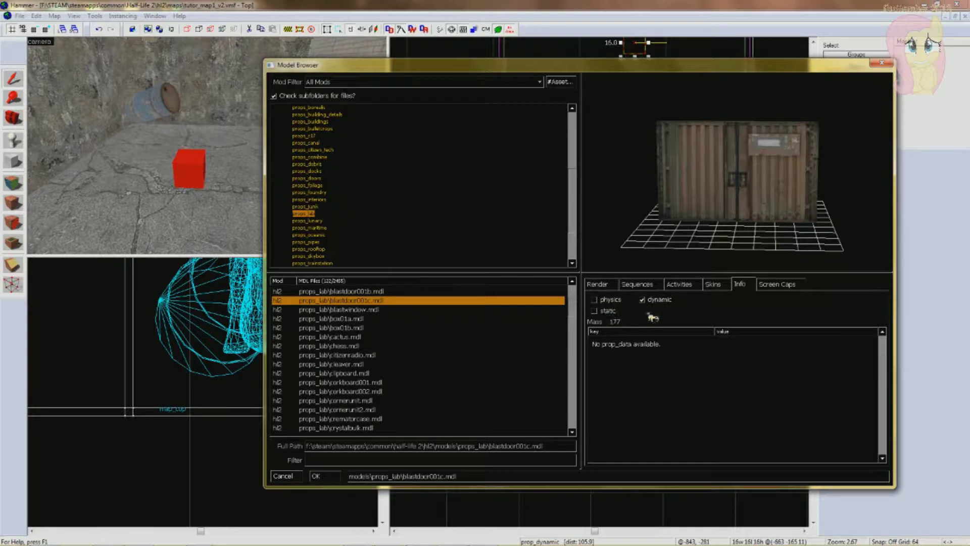
- Preview the blast door model's dog_tearOpen animation sequence
{"action": "left_click", "coordinate": [672, 285]}
{"action": "left_click", "coordinate": [657, 288]}
{"action": "left_click", "coordinate": [626, 316]}
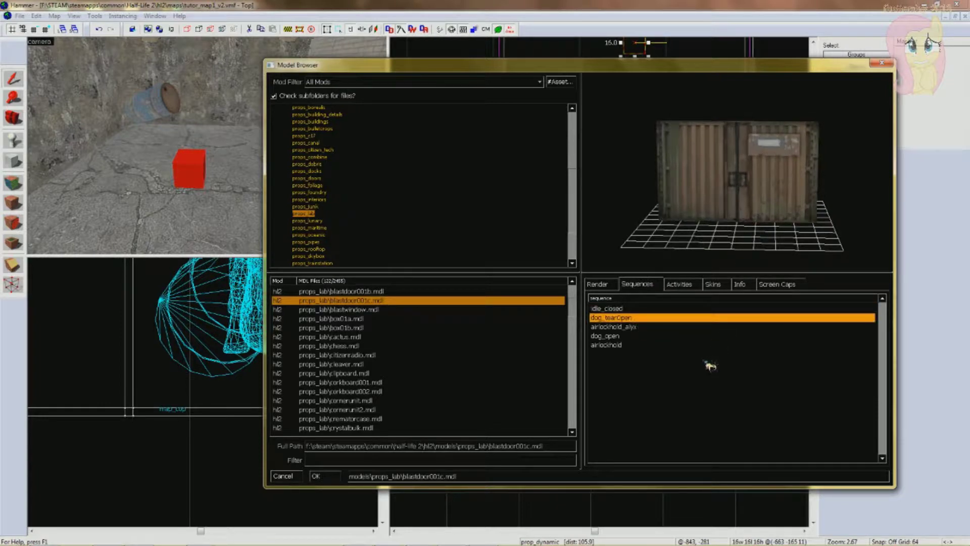
- Preview the blast door model's airlockhold_alyx, dog_open and idle_closed animation sequences
{"action": "key", "text": "Down"}
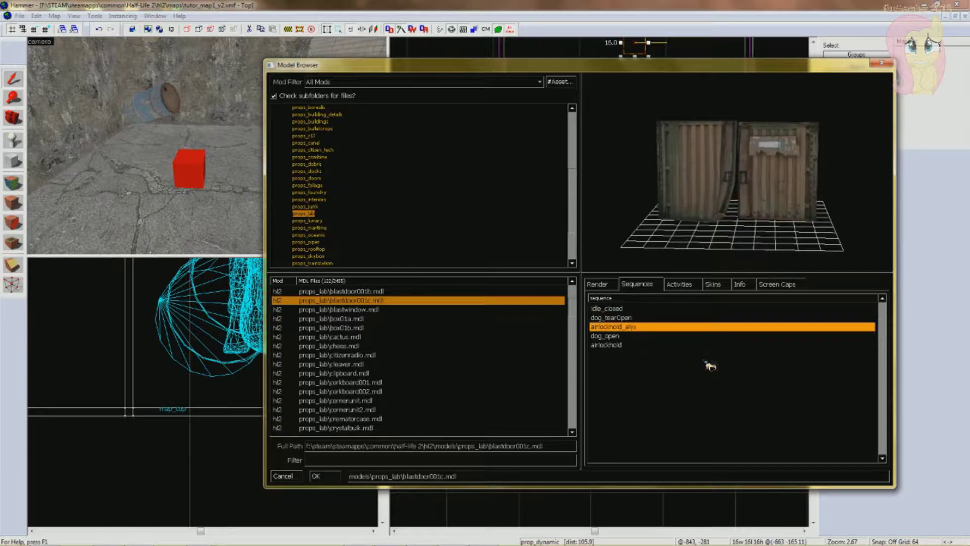
{"action": "key", "text": "Down"}
{"action": "key", "text": "Down"}
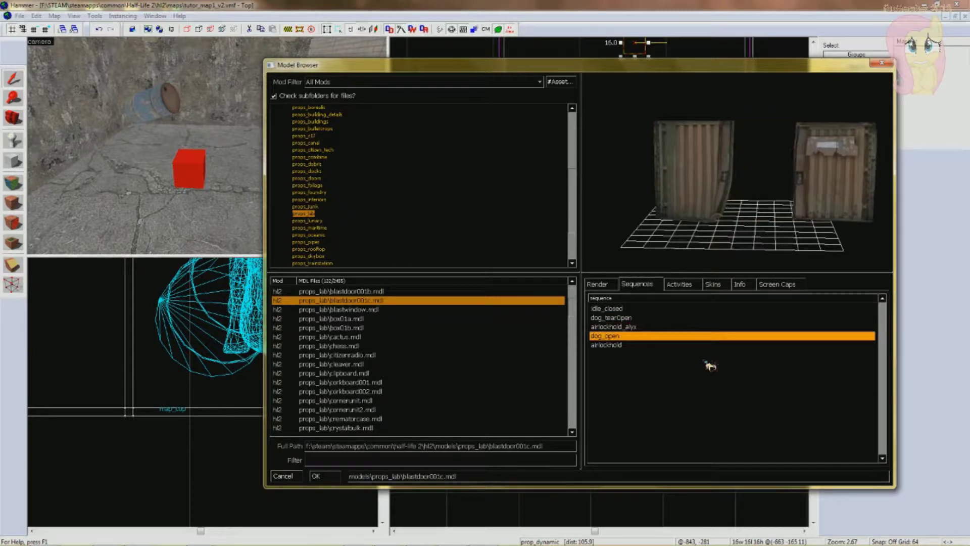
{"action": "key", "text": "Up"}
{"action": "key", "text": "Up"}
{"action": "key", "text": "Up"}
{"action": "key", "text": "Up"}
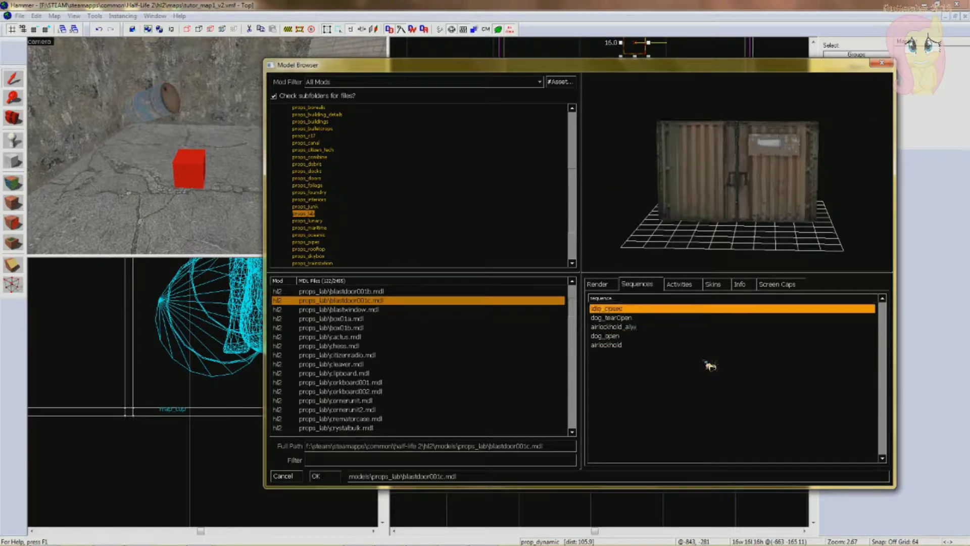
- Accept props_lab/blastdoor001c.mdl as the prop_dynamic's World Model, apply it and close the properties
{"action": "left_click", "coordinate": [317, 476]}
{"action": "left_click", "coordinate": [668, 377]}
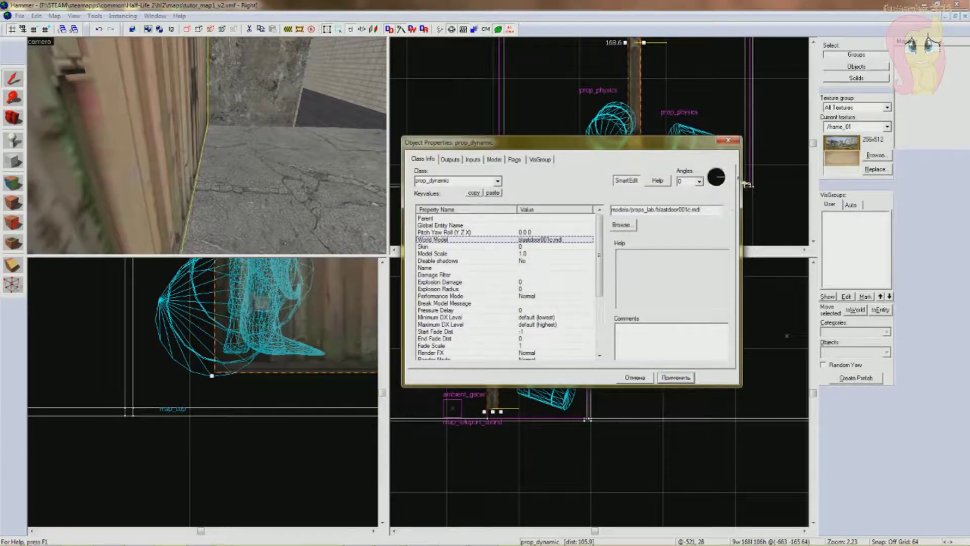
{"action": "left_click", "coordinate": [728, 141]}
- Move the blast door prop from the room into the adjoining corridor, checking its placement in the 3D view
{"action": "key", "text": "z"}
{"action": "key", "text": "s"}
{"action": "key", "text": "w"}
{"action": "key", "text": "s"}
{"action": "key", "text": "w"}
{"action": "key", "text": "s"}
{"action": "key", "text": "z"}
{"action": "scroll", "coordinate": [680, 122], "scroll_direction": "down", "scroll_amount": 3}
{"action": "middle_click_drag", "start_coordinate": [681, 122], "coordinate": [673, 153]}
{"action": "left_click_drag", "start_coordinate": [646, 133], "coordinate": [552, 171]}
{"action": "key", "text": "z"}
{"action": "key", "text": "s"}
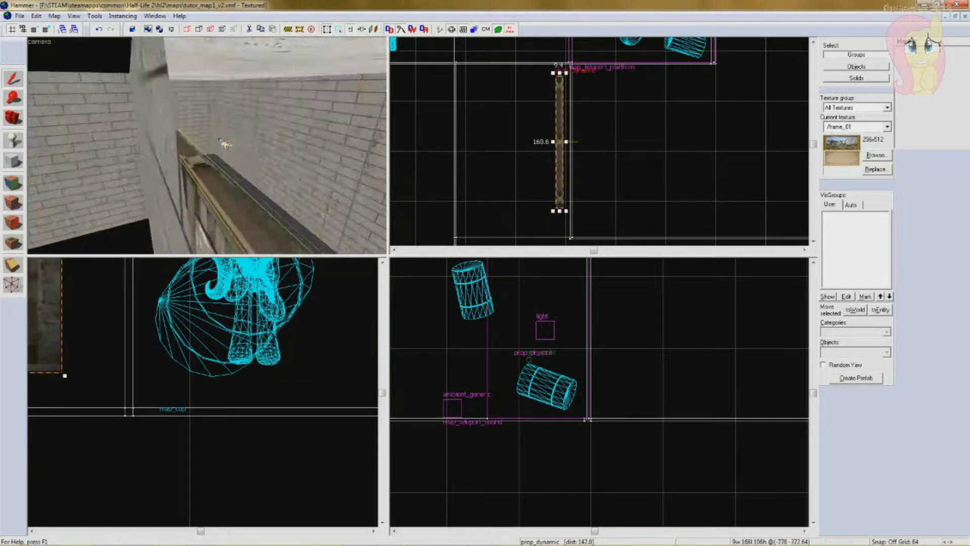
{"action": "key", "text": "w"}
{"action": "key", "text": "z"}
- Place the blast door against the corridor's side wall, lower it onto the floor and clear the selection
{"action": "scroll", "coordinate": [133, 354], "scroll_direction": "down", "scroll_amount": 9}
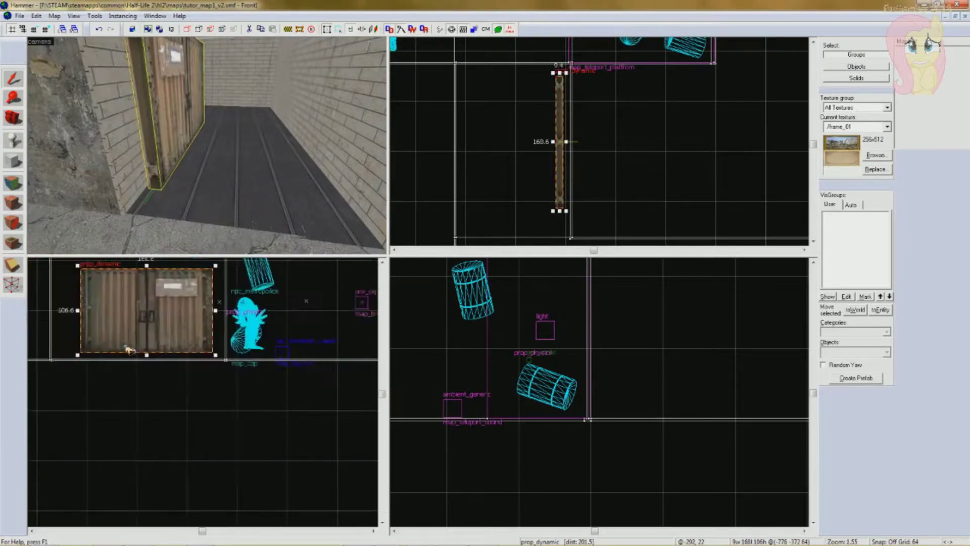
{"action": "middle_click_drag", "start_coordinate": [128, 349], "coordinate": [214, 414]}
{"action": "scroll", "coordinate": [461, 383], "scroll_direction": "down", "scroll_amount": 3}
{"action": "middle_click_drag", "start_coordinate": [566, 189], "coordinate": [565, 125]}
{"action": "scroll", "coordinate": [565, 125], "scroll_direction": "up", "scroll_amount": 2}
{"action": "left_click_drag", "start_coordinate": [555, 123], "coordinate": [416, 134]}
{"action": "scroll", "coordinate": [121, 443], "scroll_direction": "up", "scroll_amount": 13}
{"action": "left_click_drag", "start_coordinate": [203, 290], "coordinate": [204, 361]}
{"action": "key", "text": "Escape"}
- Name the blast door prop corridor_door_animation, apply the change and close its properties
{"action": "key", "text": "z"}
{"action": "key", "text": "w"}
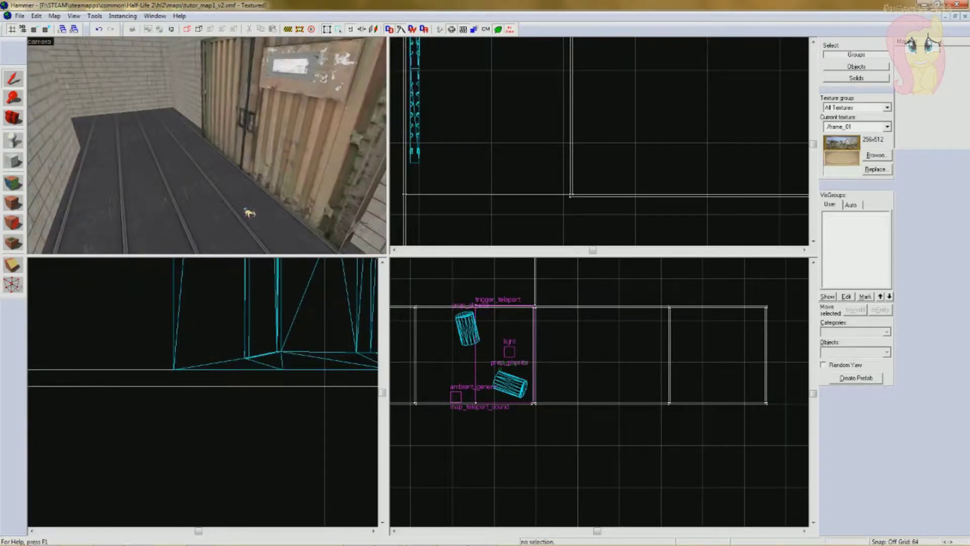
{"action": "double_click", "coordinate": [263, 161]}
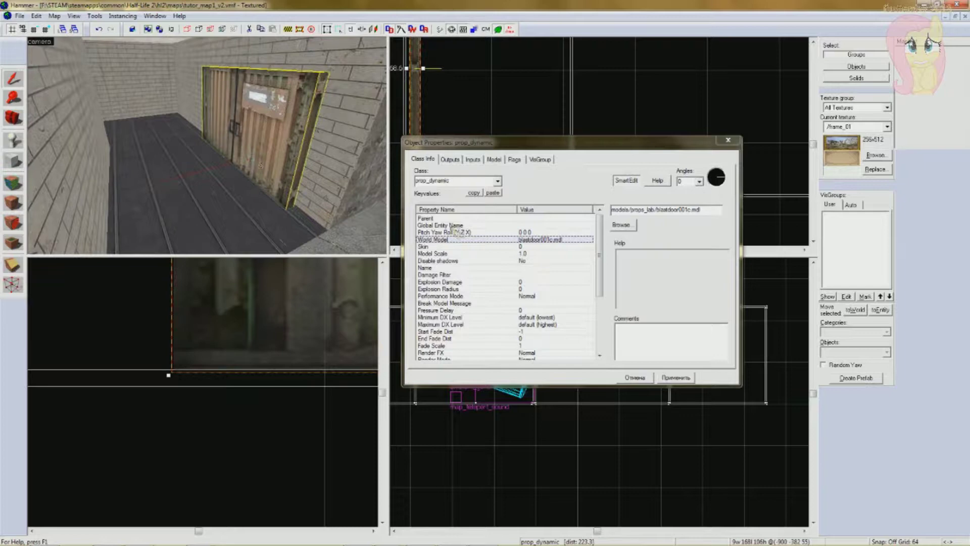
{"action": "left_click", "coordinate": [441, 268]}
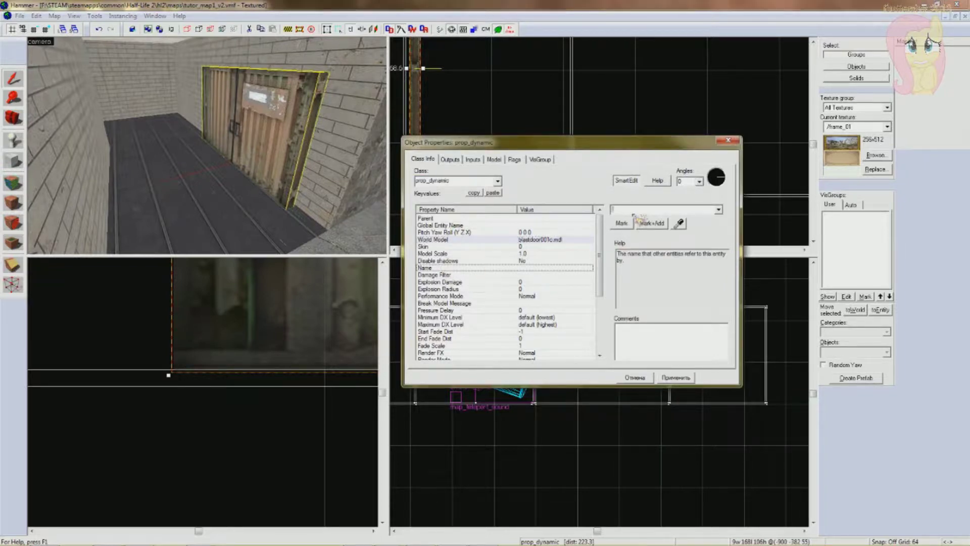
{"action": "type", "text": "dor_door_animation"}
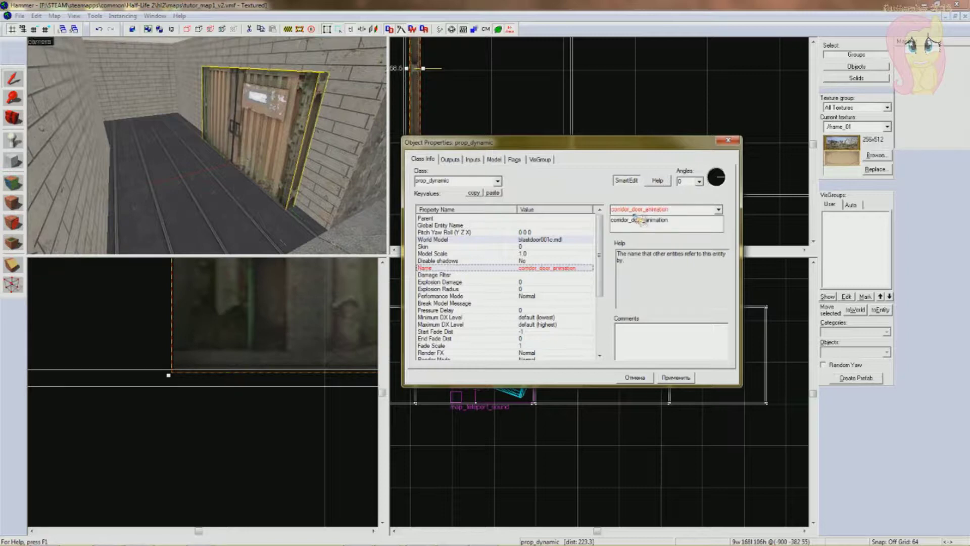
{"action": "left_click", "coordinate": [688, 378]}
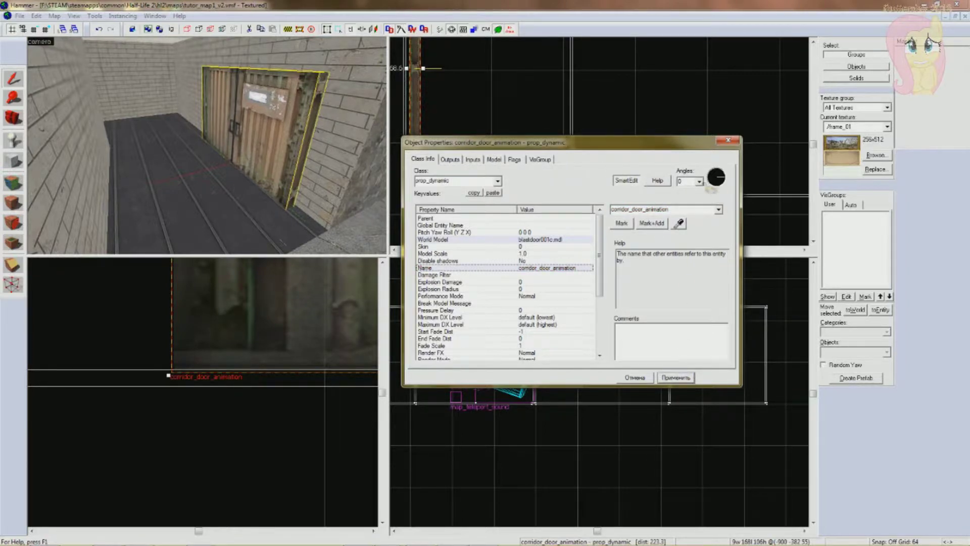
{"action": "left_click", "coordinate": [736, 139]}
{"action": "key", "text": "Escape"}
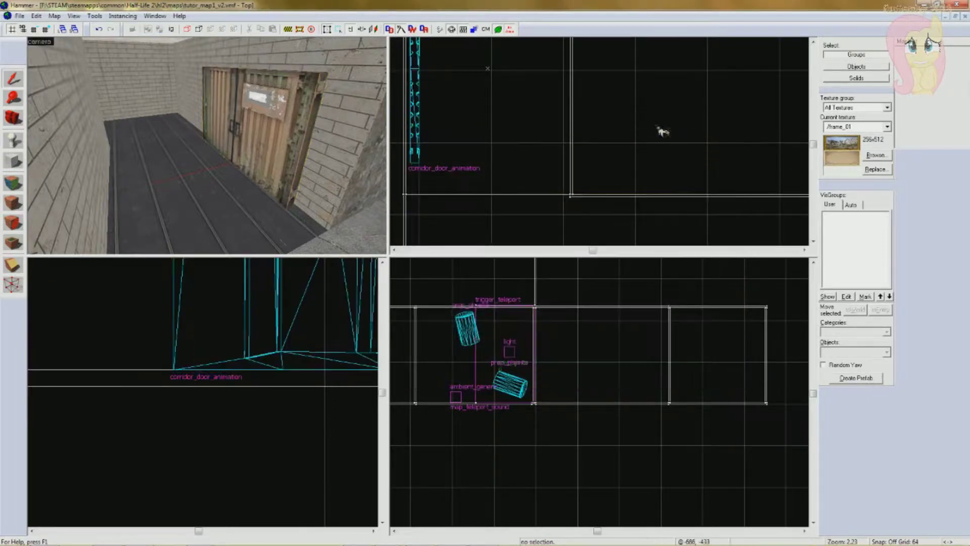
- Examine the existing trigger_once brush in the neighbouring area and return to the blast door in the corridor
{"action": "scroll", "coordinate": [171, 174], "scroll_direction": "down", "scroll_amount": 8}
{"action": "scroll", "coordinate": [172, 175], "scroll_direction": "down", "scroll_amount": 3}
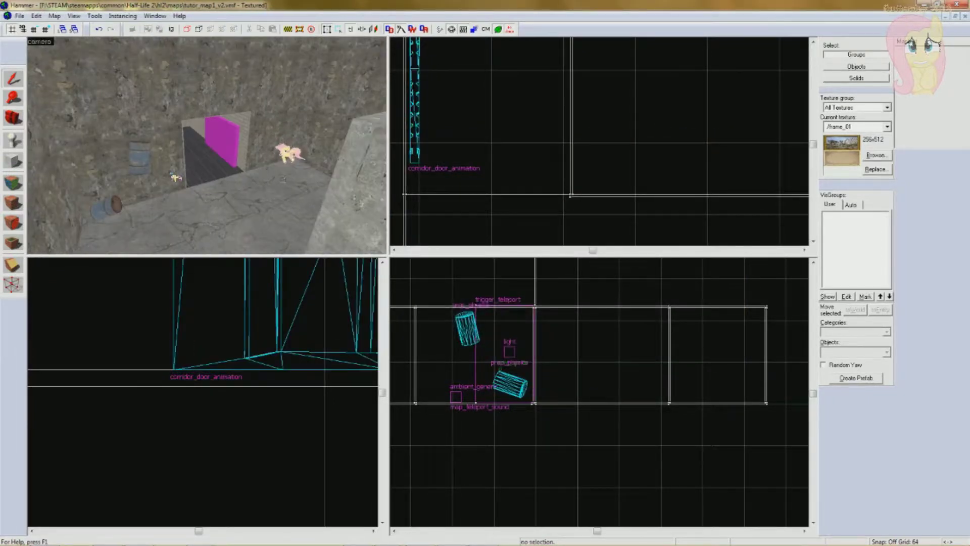
{"action": "key", "text": "Right"}
{"action": "key", "text": "Down"}
{"action": "key", "text": "Down"}
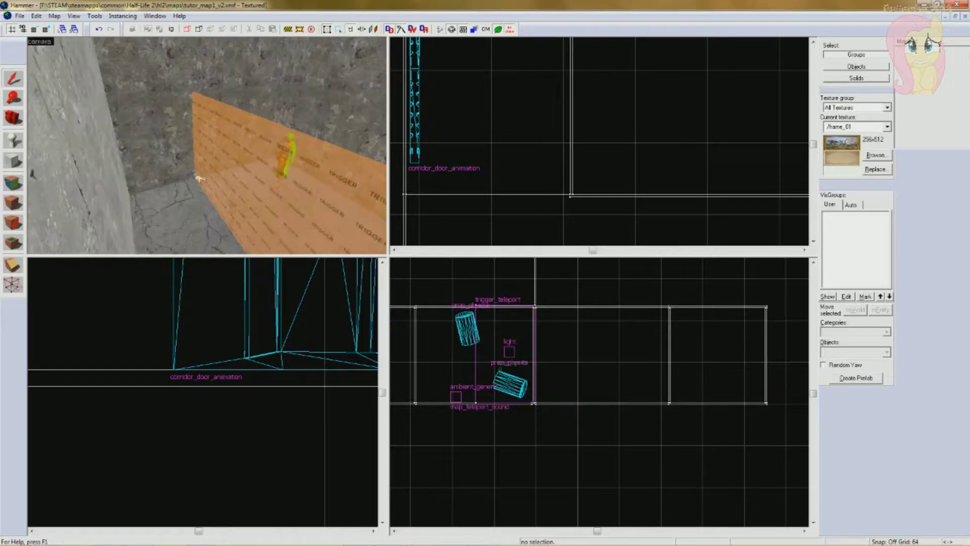
{"action": "left_click", "coordinate": [261, 177]}
{"action": "key", "text": "z"}
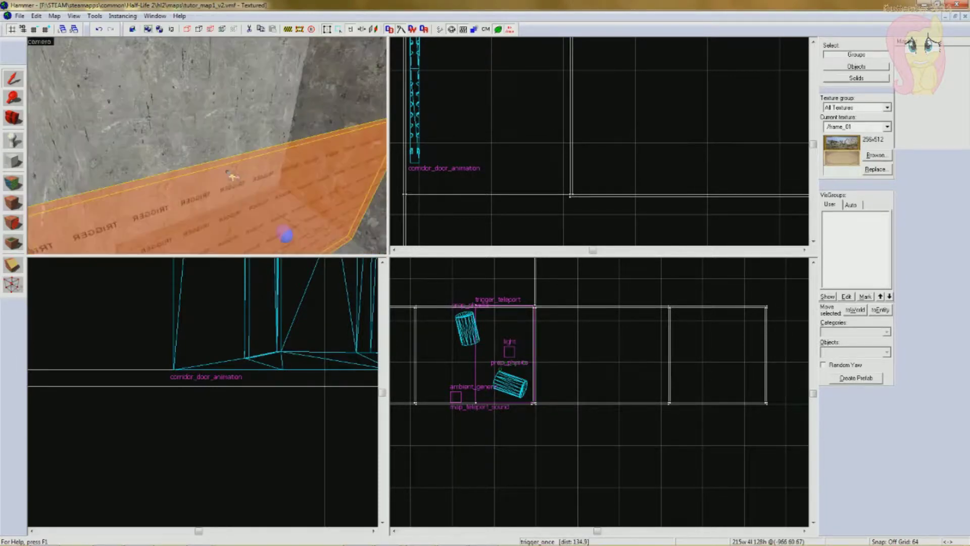
{"action": "key", "text": "w"}
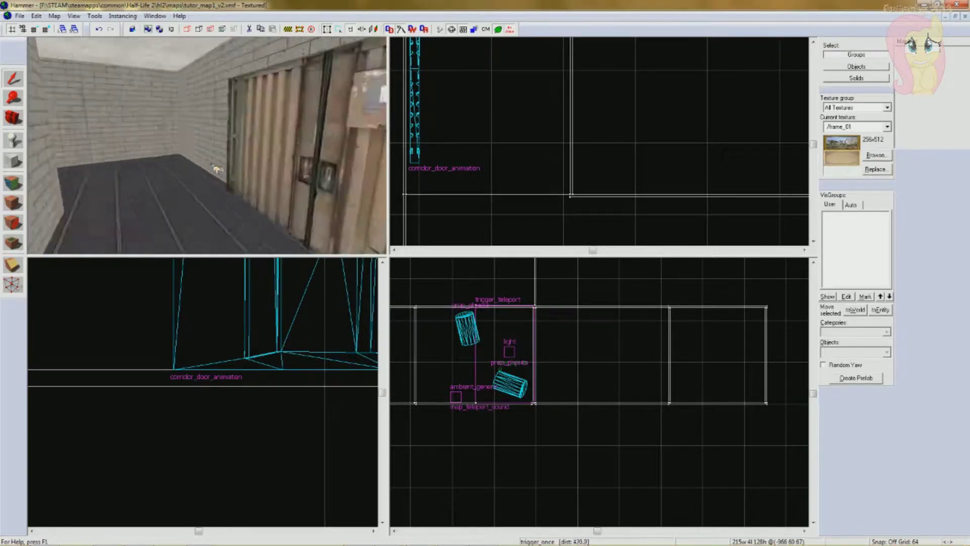
{"action": "left_click", "coordinate": [303, 162]}
- Set the current texture to tools/toolstrigger
{"action": "left_click", "coordinate": [8, 184]}
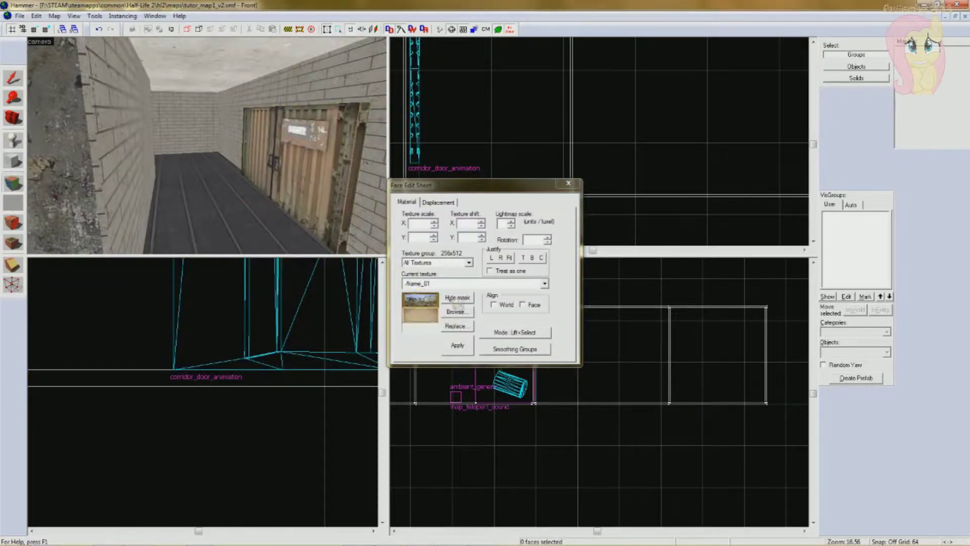
{"action": "left_click", "coordinate": [456, 309]}
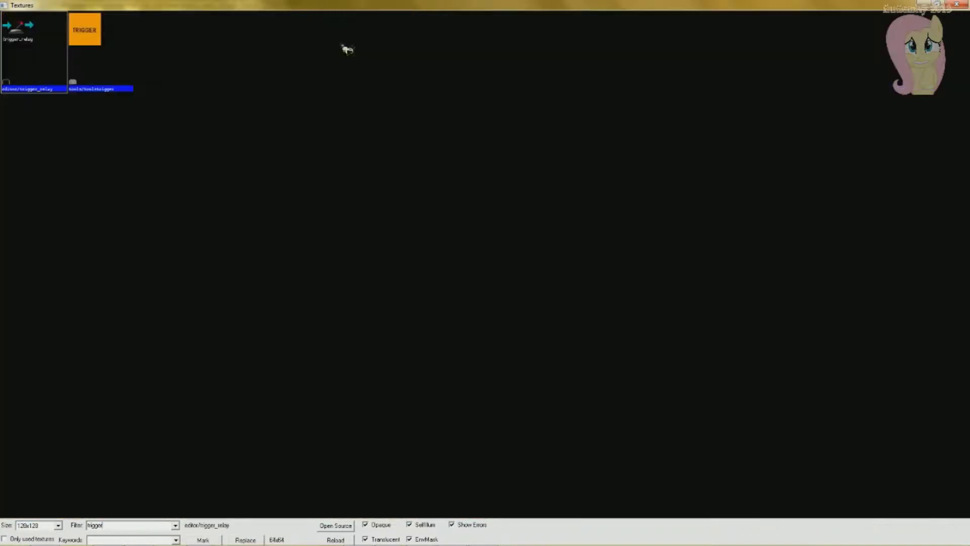
{"action": "double_click", "coordinate": [84, 31]}
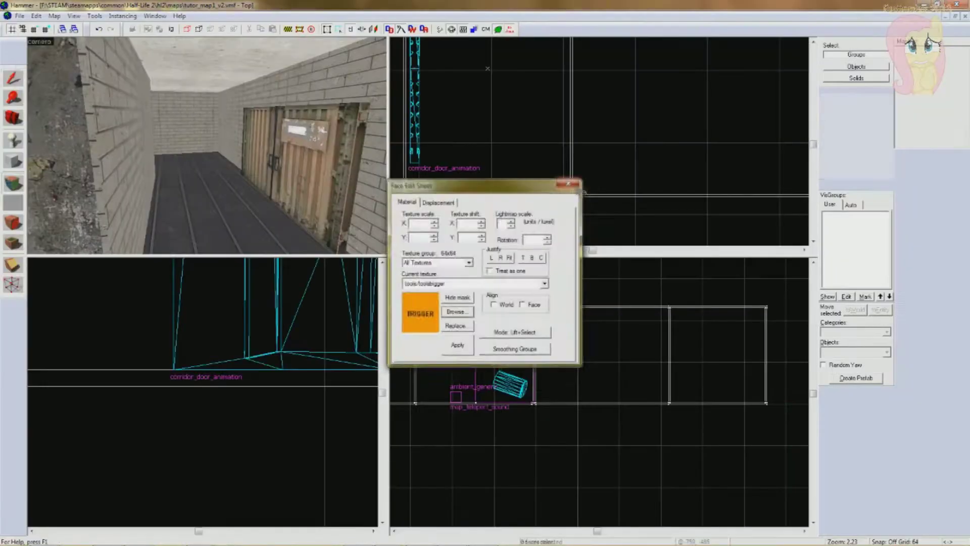
{"action": "left_click", "coordinate": [570, 185]}
- Draw a new trigger-textured block inside the corridor beside the blast door
{"action": "scroll", "coordinate": [542, 181], "scroll_direction": "down", "scroll_amount": 1}
{"action": "left_click", "coordinate": [12, 160]}
{"action": "left_click_drag", "start_coordinate": [527, 123], "coordinate": [579, 193]}
{"action": "right_click", "coordinate": [534, 150]}
{"action": "left_click", "coordinate": [562, 159]}
- Resize the trigger brush to span the corridor's entrance, 141 wide, 18 long and 107 high, fitted down to the floor
{"action": "left_click_drag", "start_coordinate": [524, 121], "coordinate": [506, 104]}
{"action": "left_click_drag", "start_coordinate": [582, 195], "coordinate": [581, 93]}
{"action": "scroll", "coordinate": [507, 99], "scroll_direction": "up", "scroll_amount": 4}
{"action": "left_click_drag", "start_coordinate": [671, 93], "coordinate": [688, 93]}
{"action": "scroll", "coordinate": [225, 364], "scroll_direction": "down", "scroll_amount": 7}
{"action": "scroll", "coordinate": [316, 455], "scroll_direction": "up", "scroll_amount": 8}
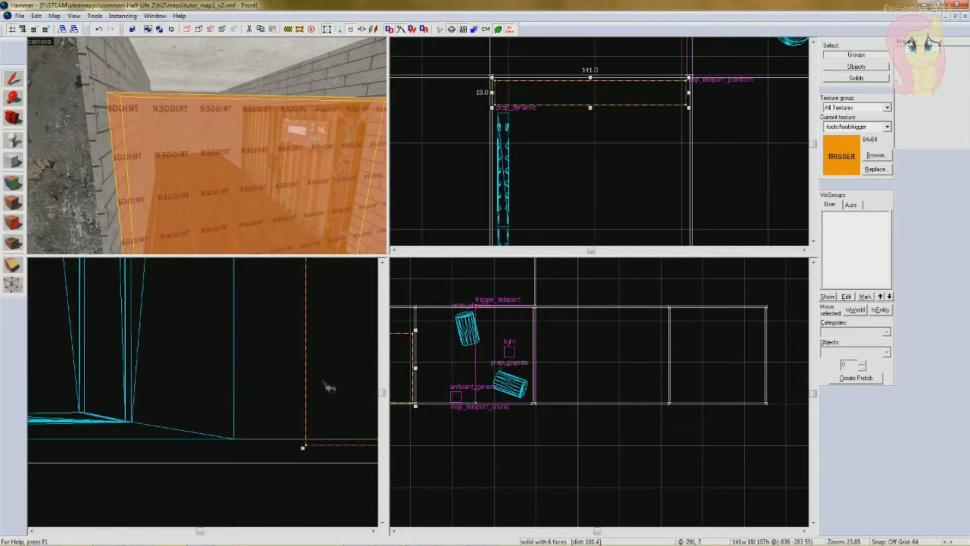
{"action": "left_click_drag", "start_coordinate": [318, 434], "coordinate": [319, 426]}
{"action": "scroll", "coordinate": [319, 455], "scroll_direction": "down", "scroll_amount": 10}
{"action": "scroll", "coordinate": [256, 215], "scroll_direction": "down", "scroll_amount": 8}
{"action": "scroll", "coordinate": [257, 216], "scroll_direction": "up", "scroll_amount": 2}
- Tie the trigger brush to a trigger_once entity and apply the class
{"action": "left_click", "coordinate": [880, 309]}
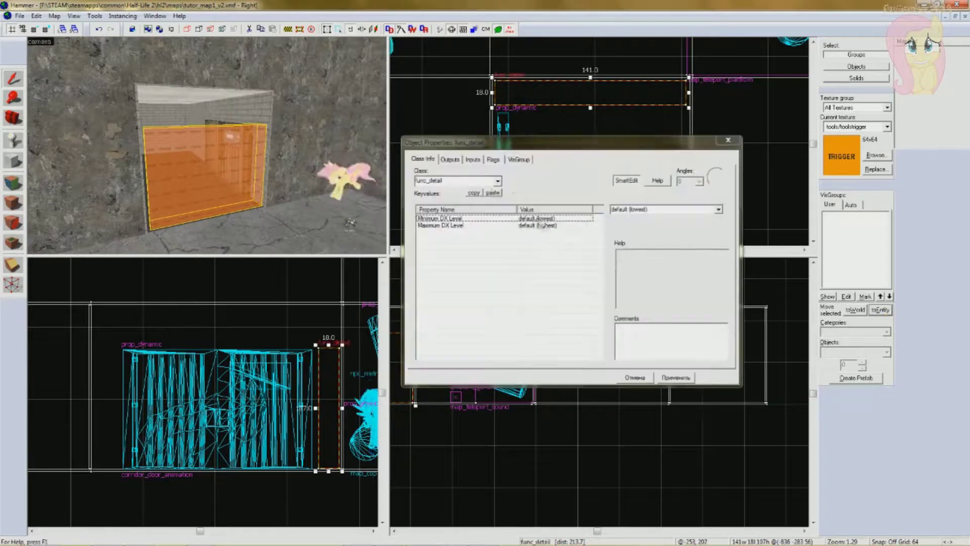
{"action": "double_click", "coordinate": [441, 182]}
{"action": "key", "text": "BackSpace"}
{"action": "type", "text": "trigger_o"}
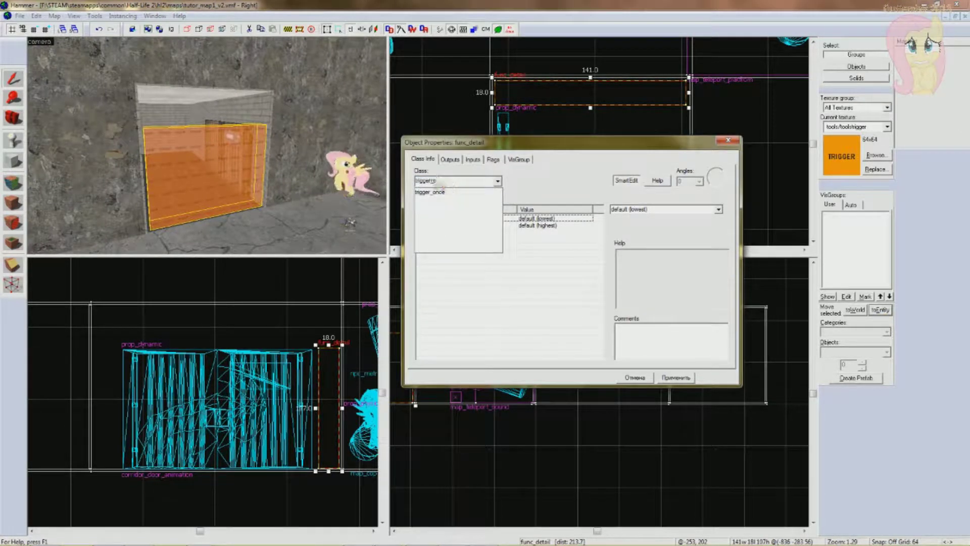
{"action": "key", "text": "Return"}
{"action": "left_click", "coordinate": [688, 376]}
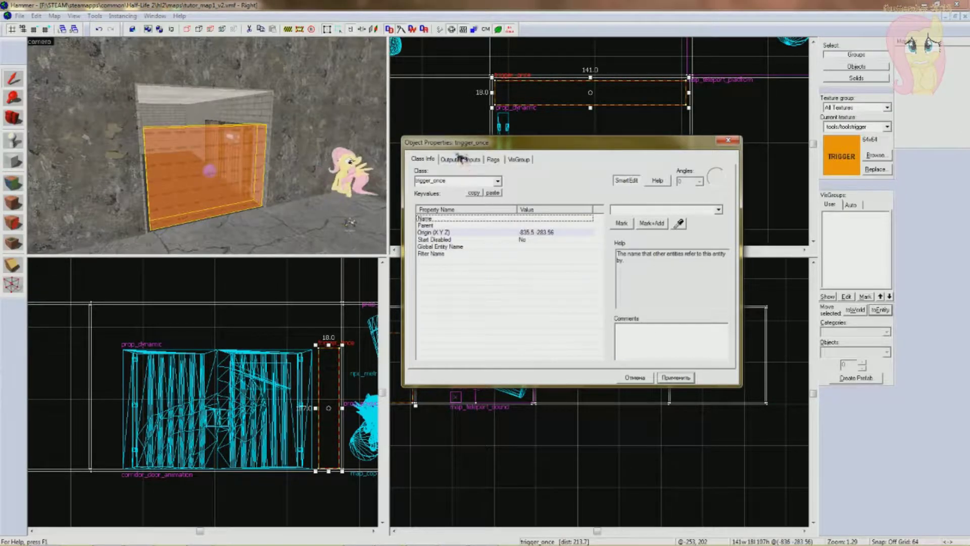
- Add an OnTrigger output to the trigger_once that targets corridor_door_animation through the SetAnimation input
{"action": "left_click", "coordinate": [451, 159]}
{"action": "left_click", "coordinate": [475, 356]}
{"action": "type", "text": "OnTrigger"}
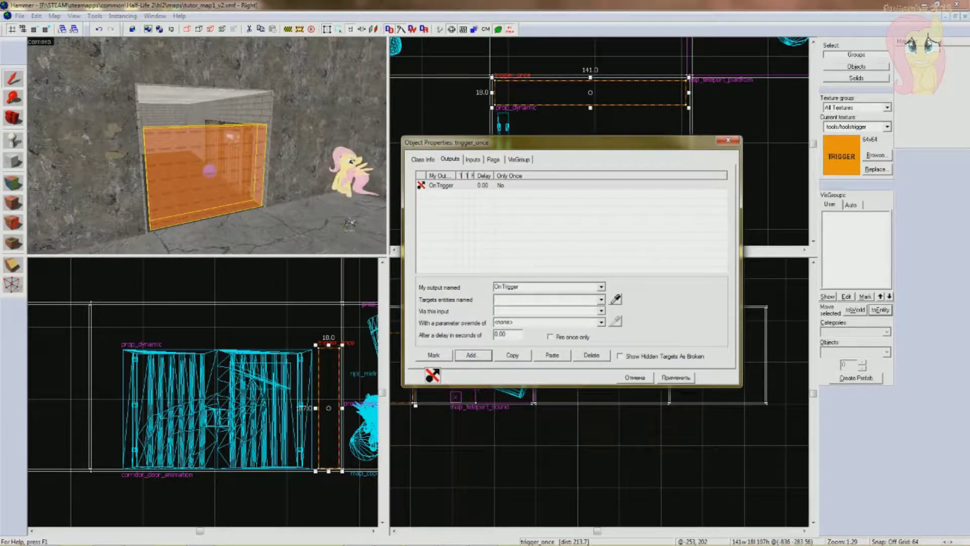
{"action": "left_click", "coordinate": [601, 299]}
{"action": "type", "text": "anim"}
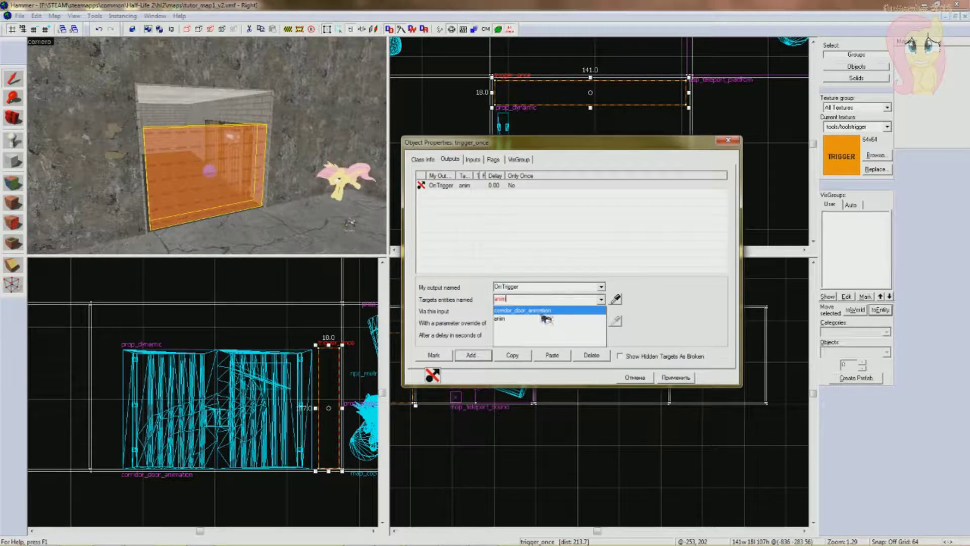
{"action": "left_click", "coordinate": [541, 312]}
{"action": "left_click", "coordinate": [581, 310]}
{"action": "type", "text": "SetAnimation"}
{"action": "left_click", "coordinate": [538, 265]}
{"action": "left_click", "coordinate": [518, 187]}
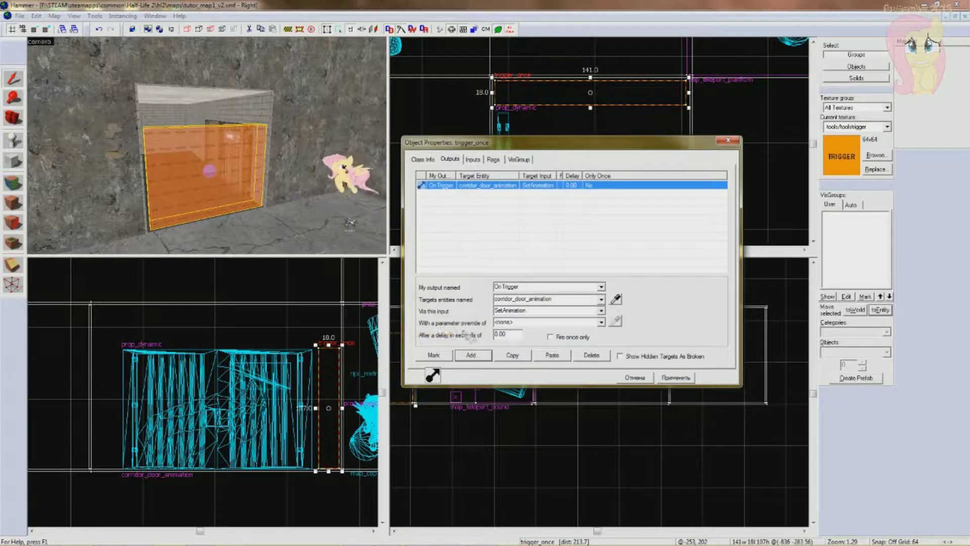
{"action": "double_click", "coordinate": [504, 321]}
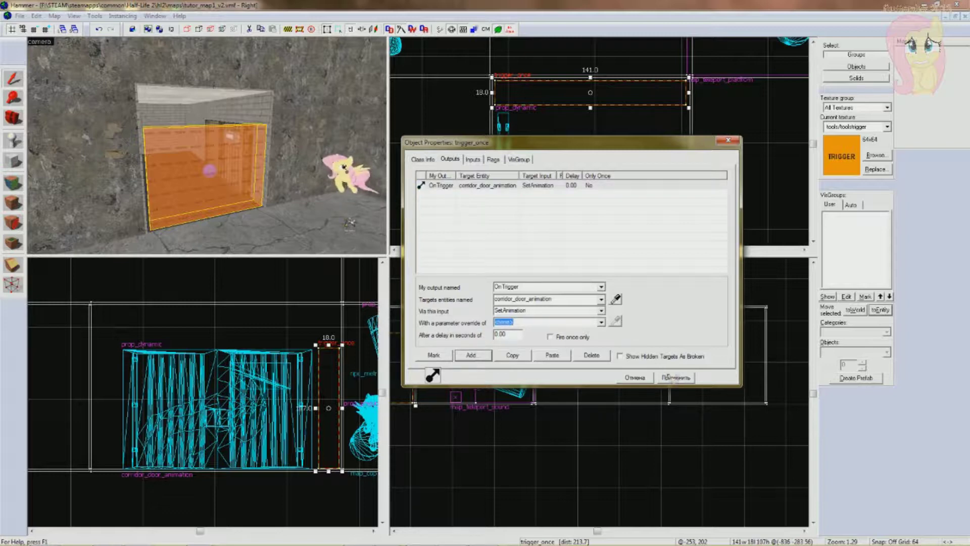
{"action": "left_click", "coordinate": [601, 322]}
{"action": "left_click", "coordinate": [601, 322]}
{"action": "left_click", "coordinate": [551, 263]}
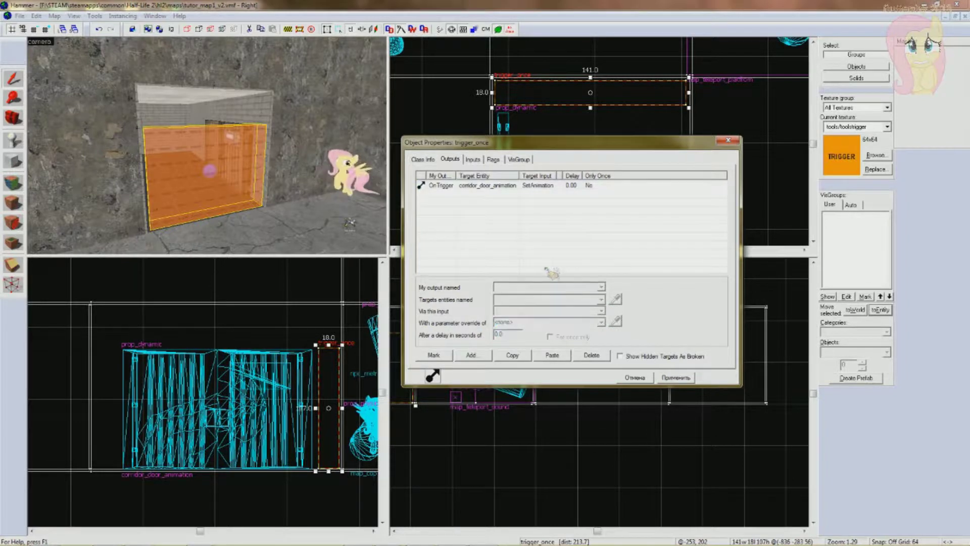
- Select the blast door in the corridor and show its Model properties with the animation sequence setting
{"action": "scroll", "coordinate": [202, 177], "scroll_direction": "up", "scroll_amount": 4}
{"action": "middle_click_drag", "start_coordinate": [203, 178], "coordinate": [200, 177]}
{"action": "key", "text": "s"}
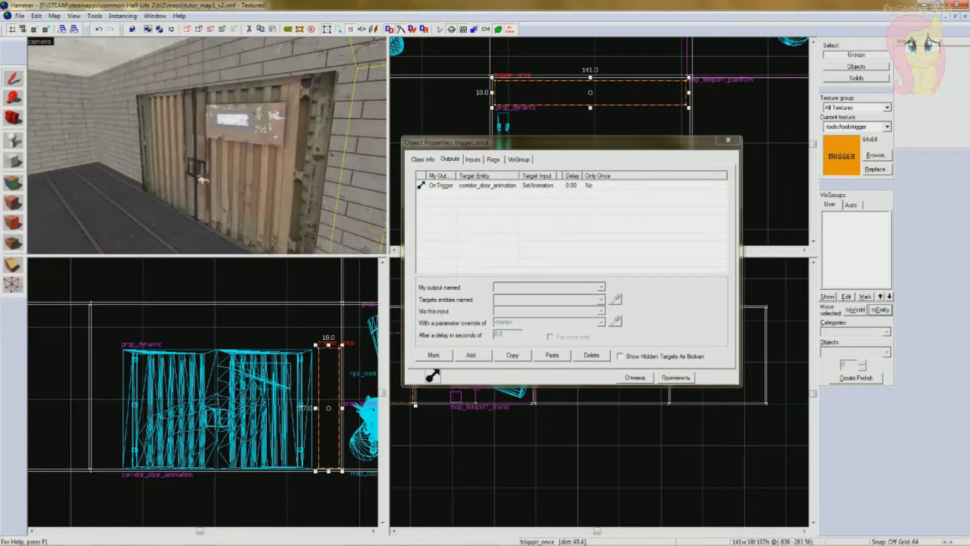
{"action": "left_click", "coordinate": [207, 179]}
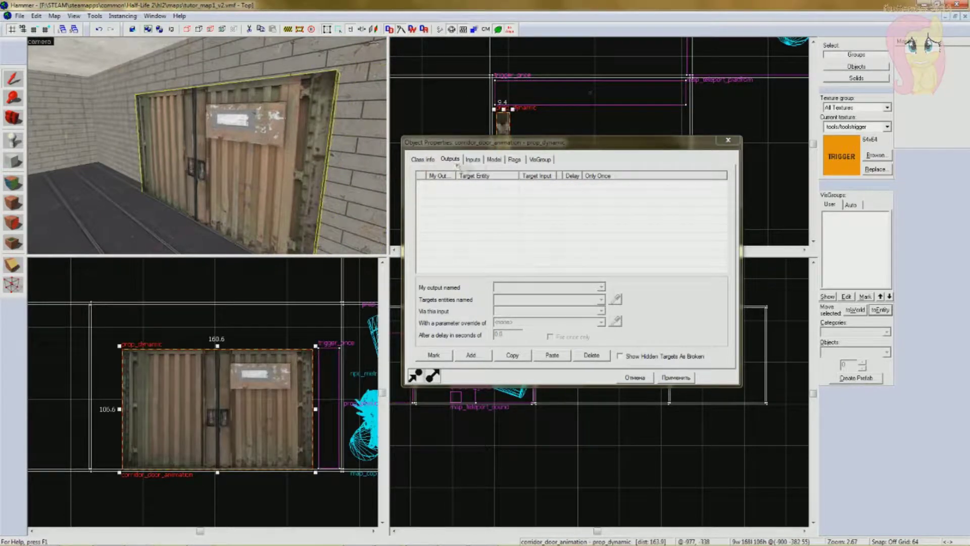
{"action": "left_click", "coordinate": [494, 160]}
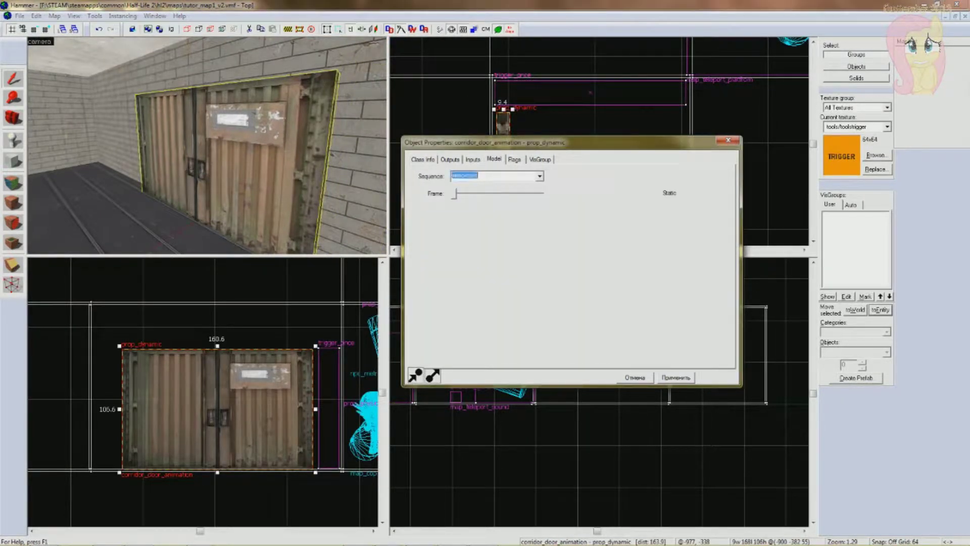
- Preview the blast door's airlockhold, dog_open and dog_tearOpen animation sequences and return the sequence to idle_closed
{"action": "left_click", "coordinate": [541, 177]}
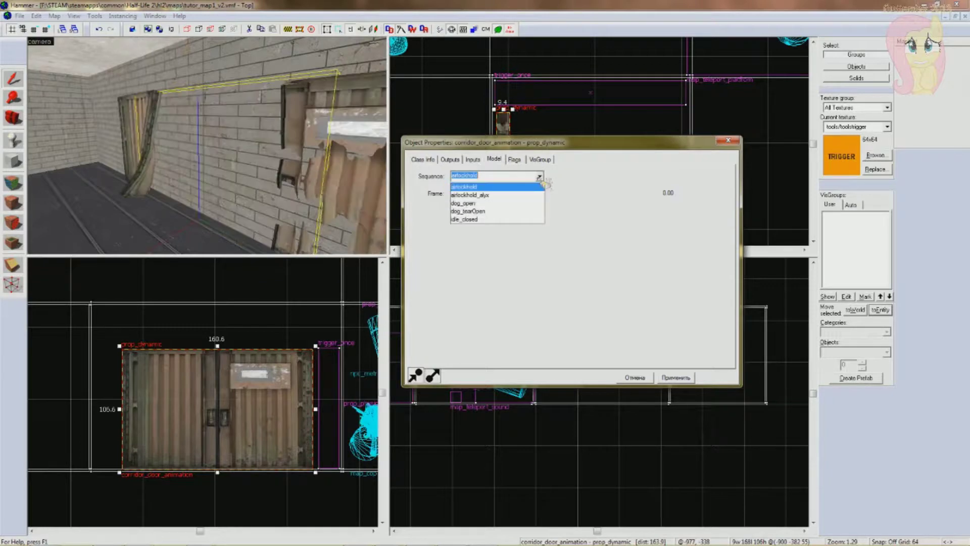
{"action": "left_click", "coordinate": [497, 203]}
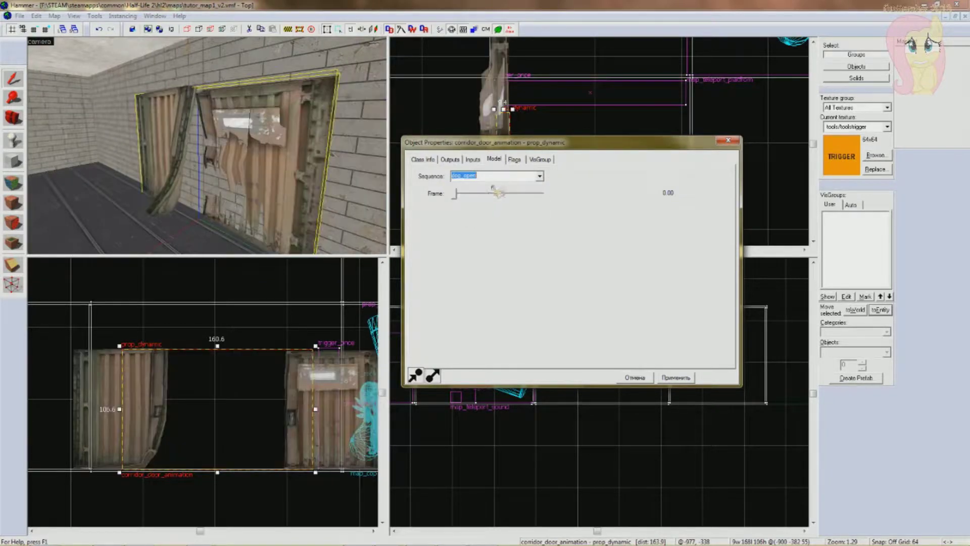
{"action": "left_click", "coordinate": [541, 177]}
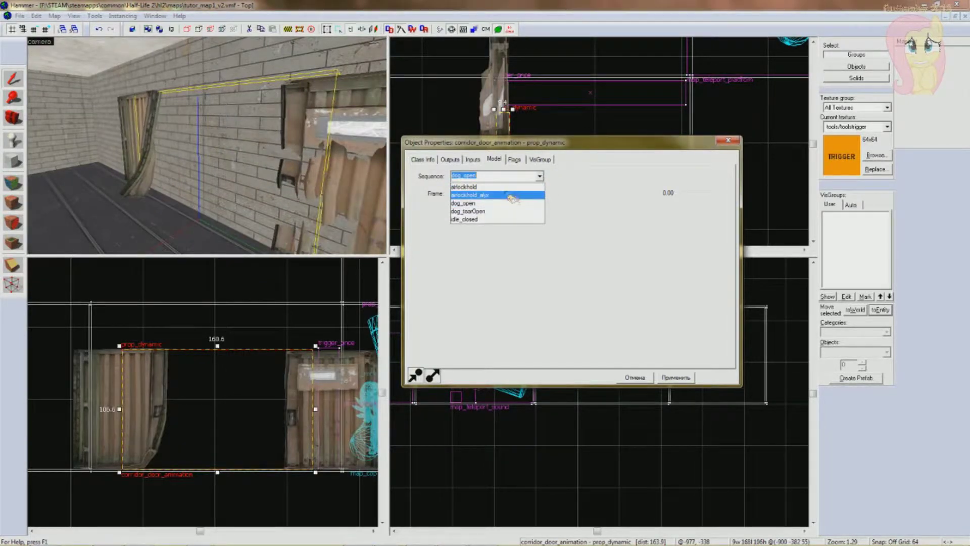
{"action": "left_click", "coordinate": [506, 192]}
{"action": "double_click", "coordinate": [542, 177]}
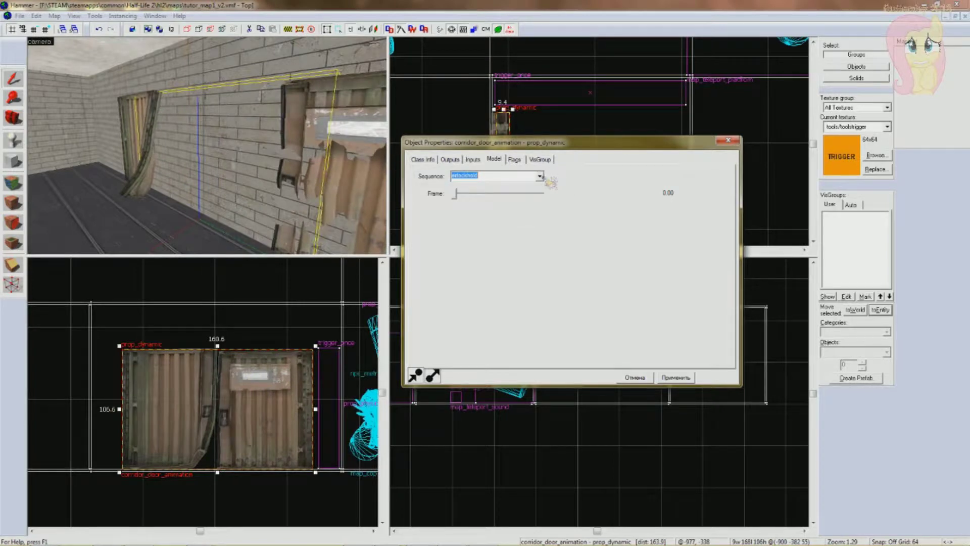
{"action": "scroll", "coordinate": [542, 177], "scroll_direction": "down", "scroll_amount": 2}
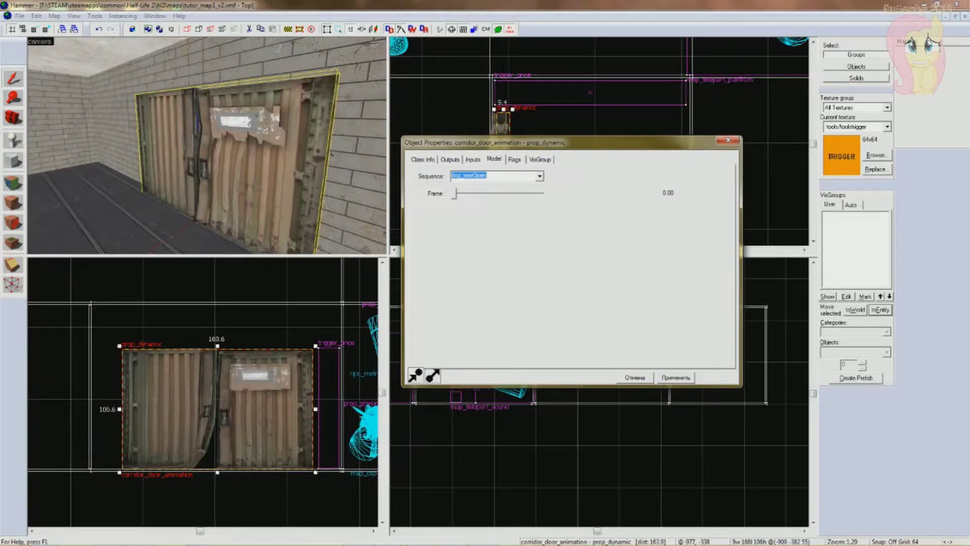
{"action": "left_click", "coordinate": [539, 178]}
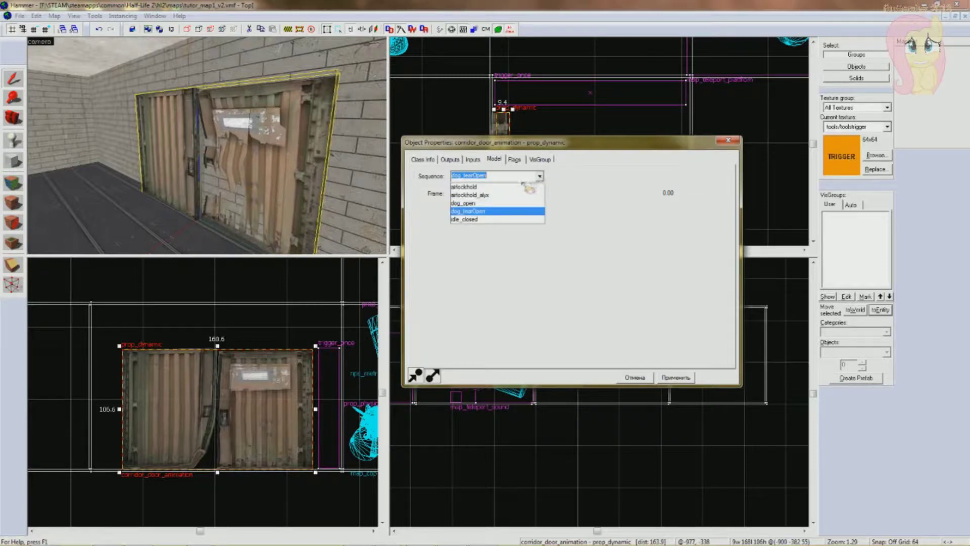
{"action": "left_click", "coordinate": [486, 176]}
{"action": "left_click", "coordinate": [539, 175]}
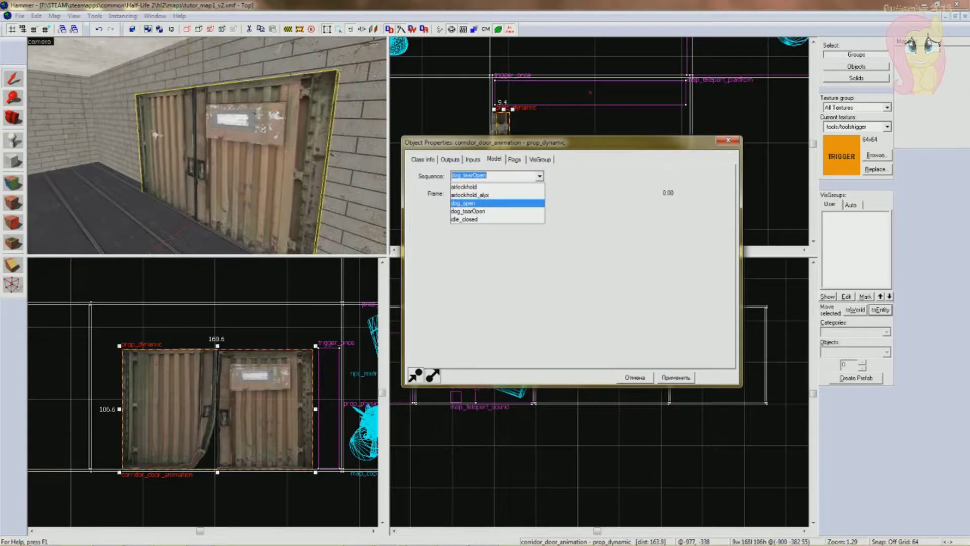
{"action": "left_click", "coordinate": [486, 221]}
- Set the parameter override of the trigger_once's OnTrigger output to dog_tearOpen and apply it
{"action": "key", "text": "z"}
{"action": "key", "text": "d"}
{"action": "scroll", "coordinate": [235, 164], "scroll_direction": "up", "scroll_amount": 5}
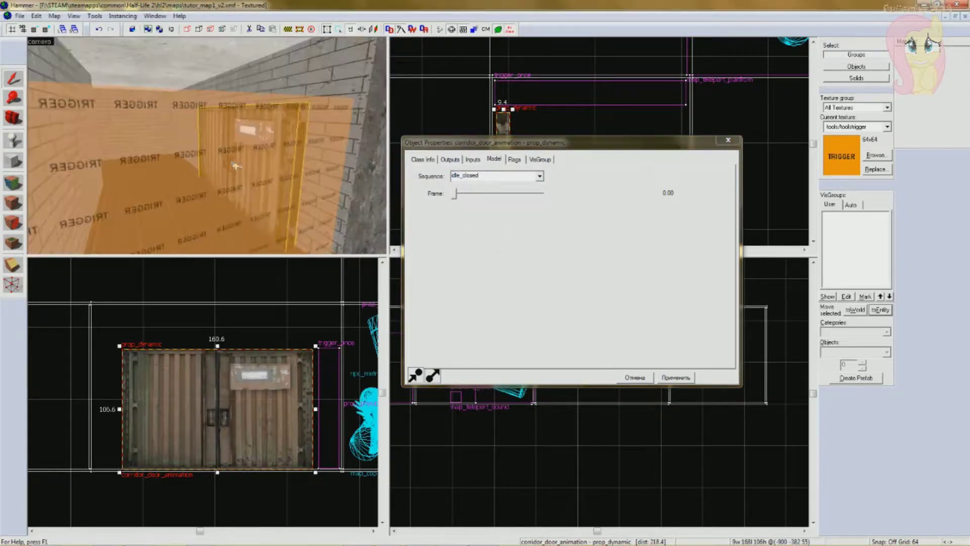
{"action": "scroll", "coordinate": [228, 171], "scroll_direction": "down", "scroll_amount": 5}
{"action": "left_click", "coordinate": [217, 184]}
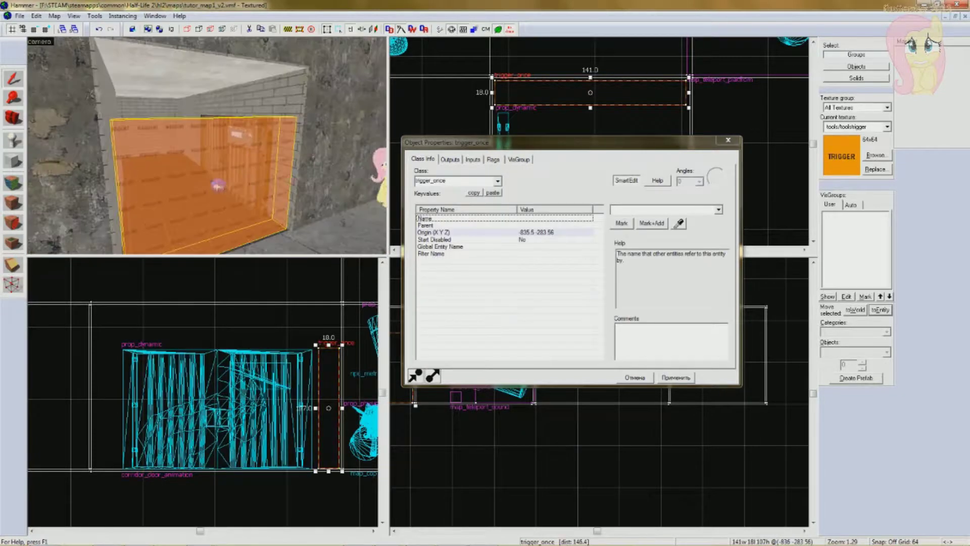
{"action": "left_click", "coordinate": [450, 160]}
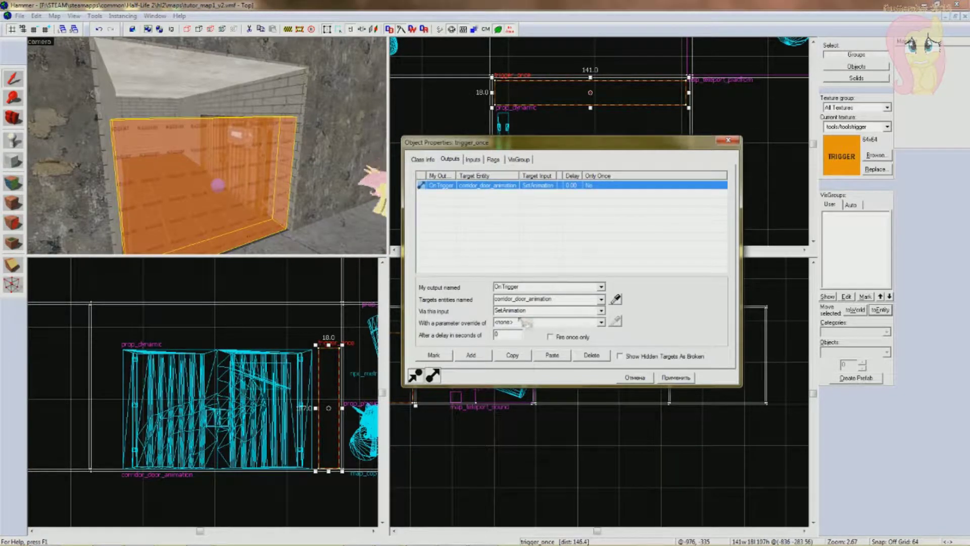
{"action": "scroll", "coordinate": [231, 196], "scroll_direction": "up", "scroll_amount": 5}
{"action": "scroll", "coordinate": [261, 173], "scroll_direction": "down", "scroll_amount": 5}
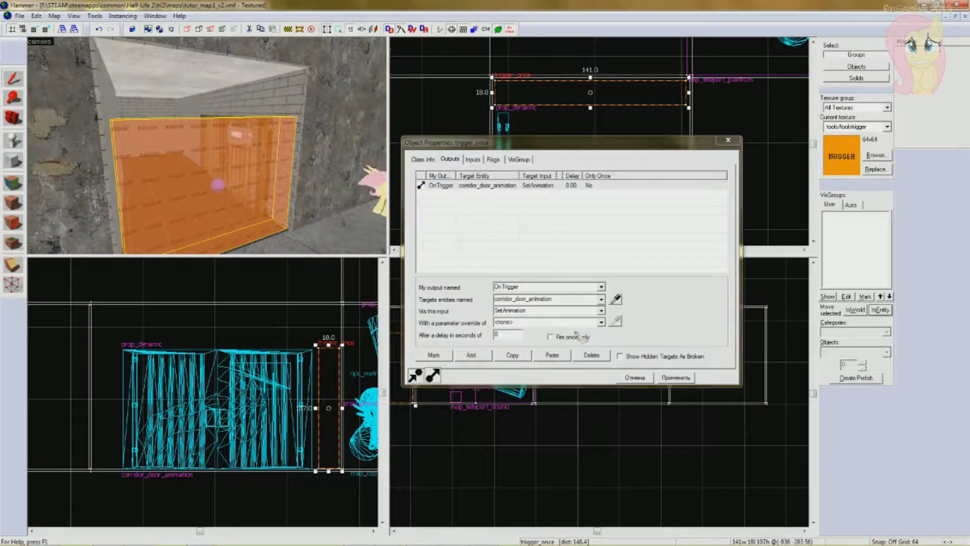
{"action": "double_click", "coordinate": [525, 323]}
{"action": "type", "text": "dog_tearOpen"}
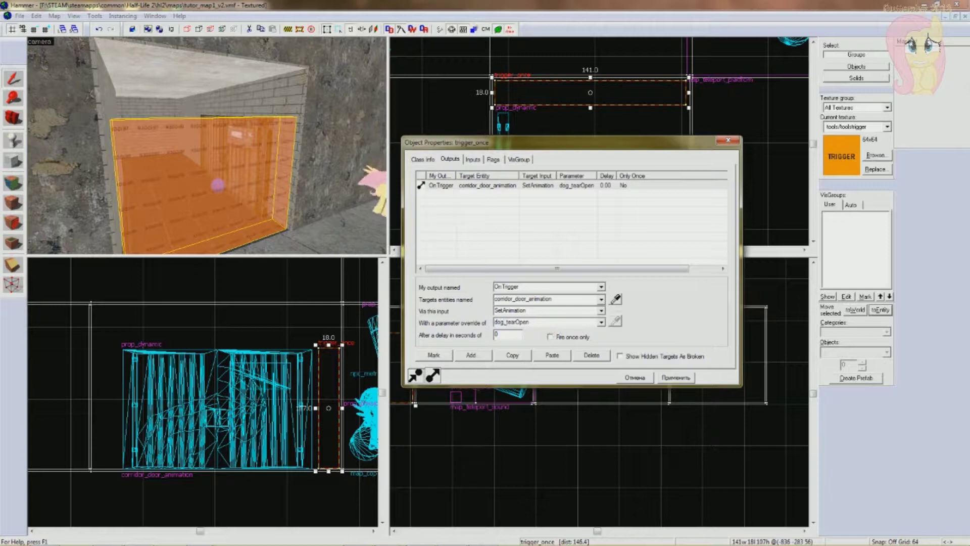
{"action": "left_click", "coordinate": [676, 378]}
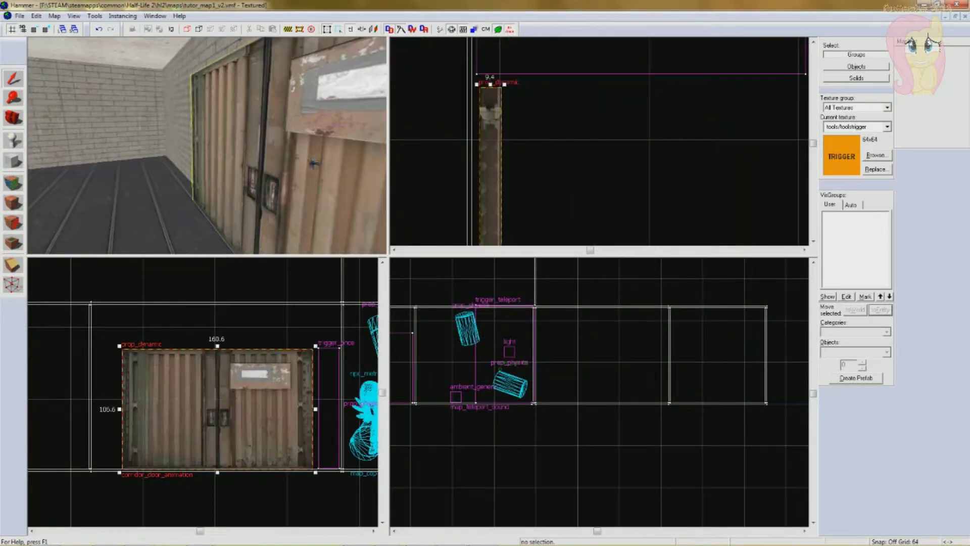
- Clear the selection and examine the blast door and the trigger at the corridor's entrance from the adjoining room
{"action": "scroll", "coordinate": [314, 163], "scroll_direction": "down", "scroll_amount": 2}
{"action": "left_click", "coordinate": [669, 182]}
{"action": "scroll", "coordinate": [245, 147], "scroll_direction": "down", "scroll_amount": 4}
{"action": "scroll", "coordinate": [245, 147], "scroll_direction": "up", "scroll_amount": 2}
{"action": "scroll", "coordinate": [245, 147], "scroll_direction": "down", "scroll_amount": 2}
{"action": "scroll", "coordinate": [241, 145], "scroll_direction": "up", "scroll_amount": 2}
{"action": "scroll", "coordinate": [241, 145], "scroll_direction": "down", "scroll_amount": 6}
{"action": "scroll", "coordinate": [241, 145], "scroll_direction": "up", "scroll_amount": 2}
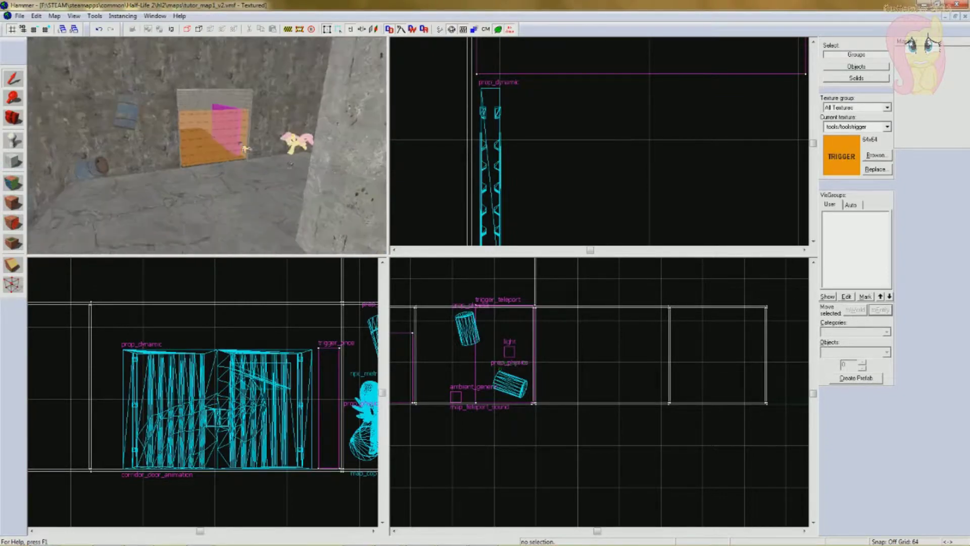
{"action": "scroll", "coordinate": [241, 145], "scroll_direction": "up", "scroll_amount": 4}
{"action": "scroll", "coordinate": [241, 145], "scroll_direction": "down", "scroll_amount": 3}
{"action": "scroll", "coordinate": [241, 145], "scroll_direction": "up", "scroll_amount": 2}
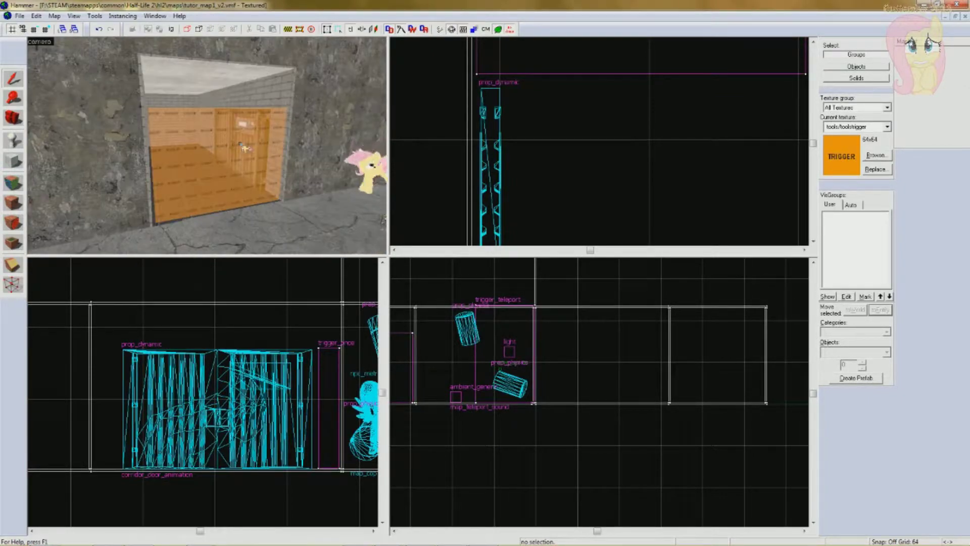
{"action": "scroll", "coordinate": [241, 145], "scroll_direction": "down", "scroll_amount": 1}
{"action": "scroll", "coordinate": [241, 145], "scroll_direction": "up", "scroll_amount": 3}
{"action": "scroll", "coordinate": [240, 145], "scroll_direction": "down", "scroll_amount": 4}
{"action": "key", "text": "z"}
- Place a prop_static entity on the floor of the room and show its World Model property
{"action": "left_click", "coordinate": [13, 140]}
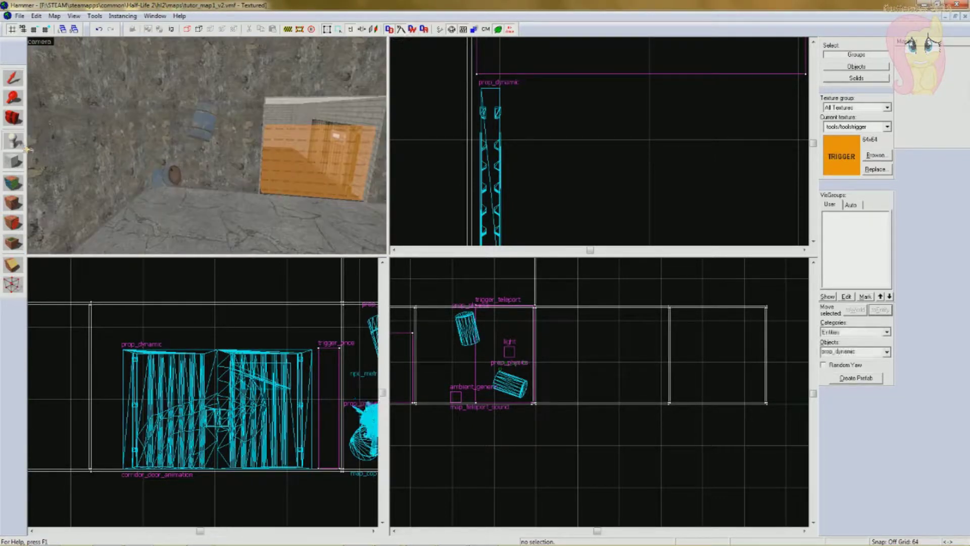
{"action": "key", "text": "z"}
{"action": "key", "text": "s"}
{"action": "key", "text": "z"}
{"action": "scroll", "coordinate": [162, 176], "scroll_direction": "up", "scroll_amount": 2}
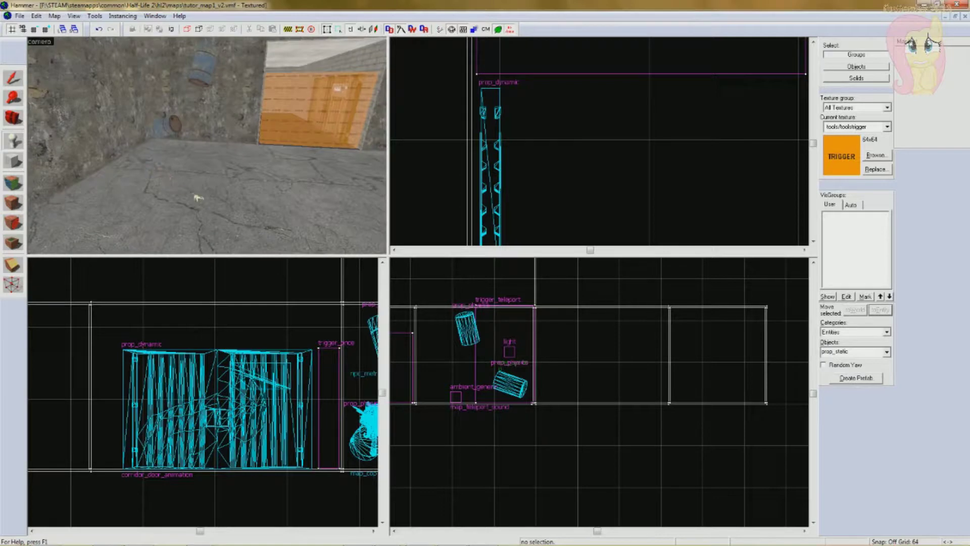
{"action": "left_click", "coordinate": [194, 194]}
{"action": "scroll", "coordinate": [194, 195], "scroll_direction": "up", "scroll_amount": 1}
{"action": "left_click", "coordinate": [13, 79]}
{"action": "double_click", "coordinate": [192, 209]}
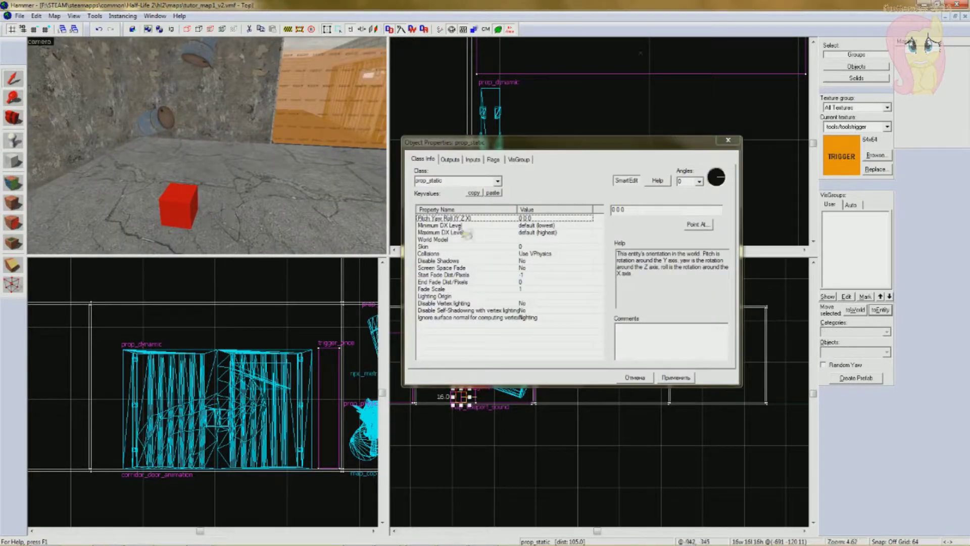
{"action": "key", "text": "z"}
{"action": "key", "text": "s"}
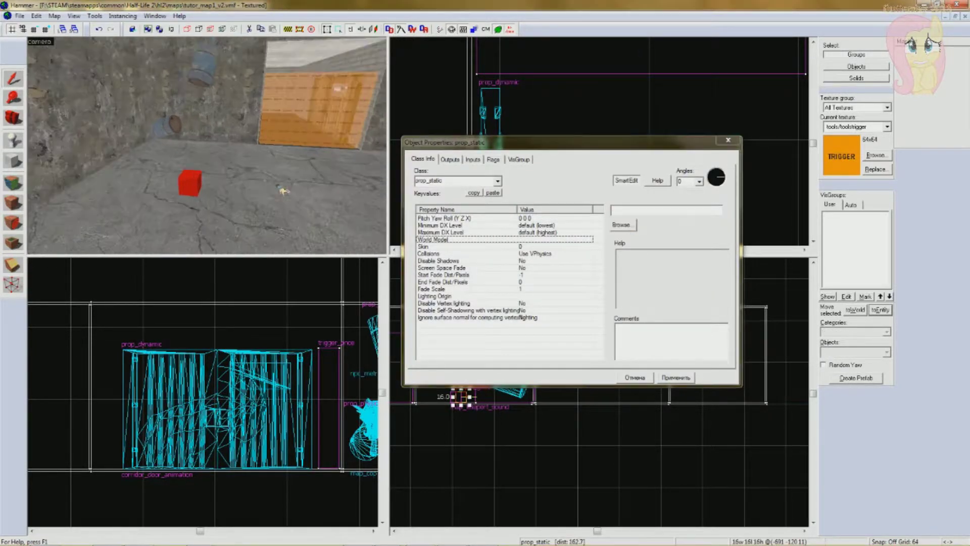
{"action": "key", "text": "w"}
{"action": "key", "text": "s"}
{"action": "key", "text": "w"}
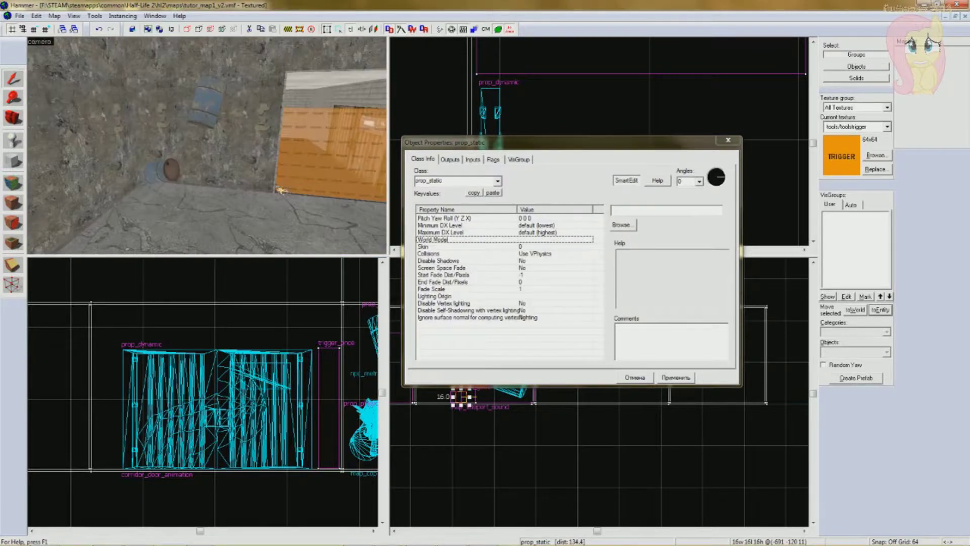
- Examine the physics-related properties of the hanging blue oil drum's prop_physics entity, down to Mass Scale
{"action": "key", "text": "z"}
{"action": "scroll", "coordinate": [290, 159], "scroll_direction": "down", "scroll_amount": 2}
{"action": "scroll", "coordinate": [218, 154], "scroll_direction": "up", "scroll_amount": 2}
{"action": "left_click", "coordinate": [207, 107]}
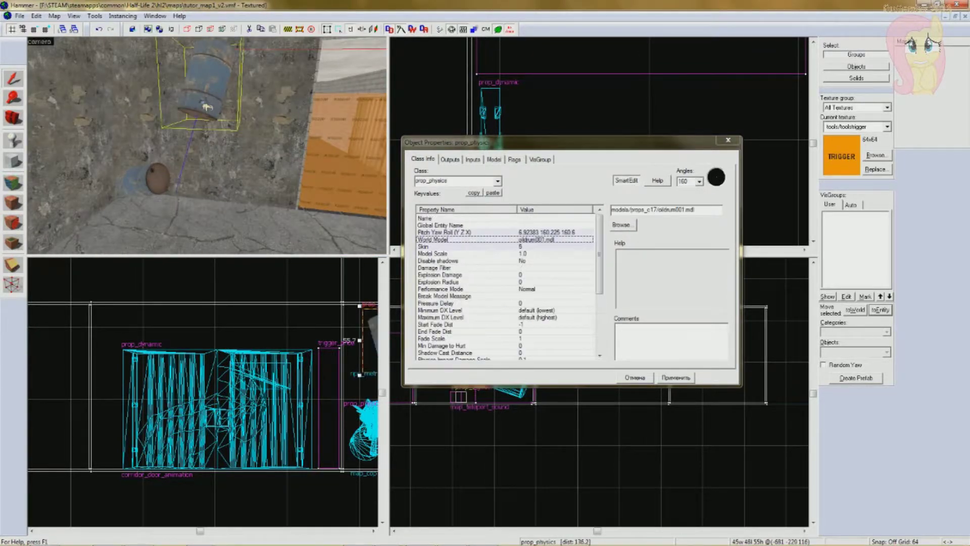
{"action": "left_click", "coordinate": [492, 283]}
{"action": "scroll", "coordinate": [493, 287], "scroll_direction": "down", "scroll_amount": 4}
{"action": "left_click", "coordinate": [451, 246]}
{"action": "left_click", "coordinate": [445, 233]}
{"action": "left_click", "coordinate": [444, 246]}
{"action": "scroll", "coordinate": [476, 325], "scroll_direction": "up", "scroll_amount": 2}
{"action": "left_click", "coordinate": [473, 325]}
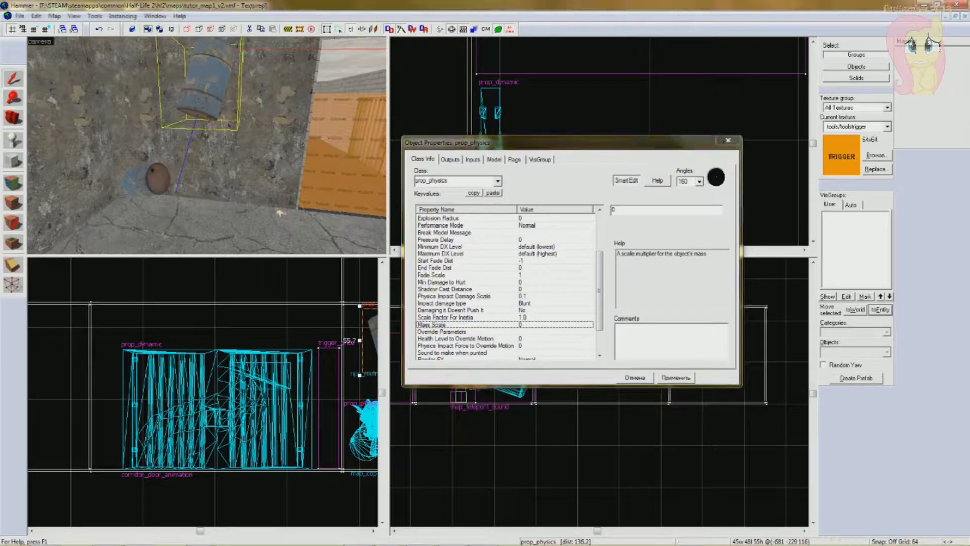
{"action": "scroll", "coordinate": [273, 201], "scroll_direction": "down", "scroll_amount": 3}
- Examine the prop_dynamic properties of the corridor blast door, including its render and animation settings
{"action": "key", "text": "z"}
{"action": "left_click", "coordinate": [243, 136]}
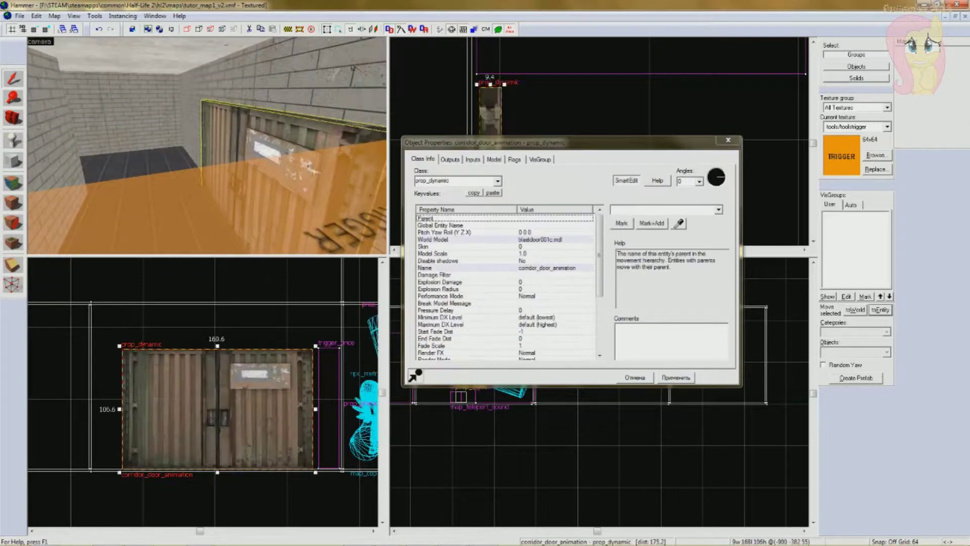
{"action": "left_click", "coordinate": [472, 254]}
{"action": "scroll", "coordinate": [472, 254], "scroll_direction": "down", "scroll_amount": 5}
{"action": "scroll", "coordinate": [472, 254], "scroll_direction": "up", "scroll_amount": 3}
{"action": "scroll", "coordinate": [470, 260], "scroll_direction": "down", "scroll_amount": 1}
{"action": "left_click", "coordinate": [459, 306]}
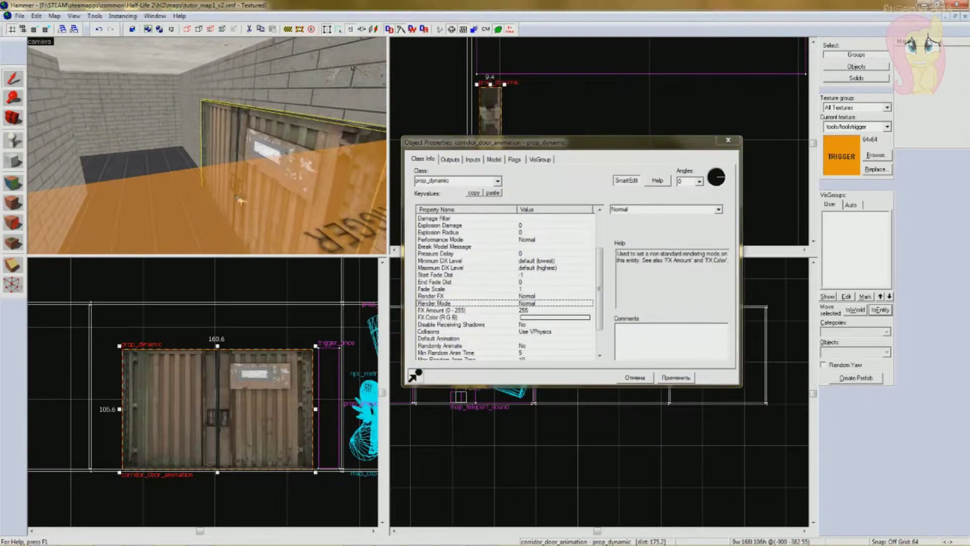
{"action": "scroll", "coordinate": [242, 166], "scroll_direction": "down", "scroll_amount": 4}
- Select the new prop_static on the floor and open the model browser for its World Model
{"action": "key", "text": "z"}
{"action": "key", "text": "z"}
{"action": "left_click", "coordinate": [181, 173]}
{"action": "left_click", "coordinate": [505, 310]}
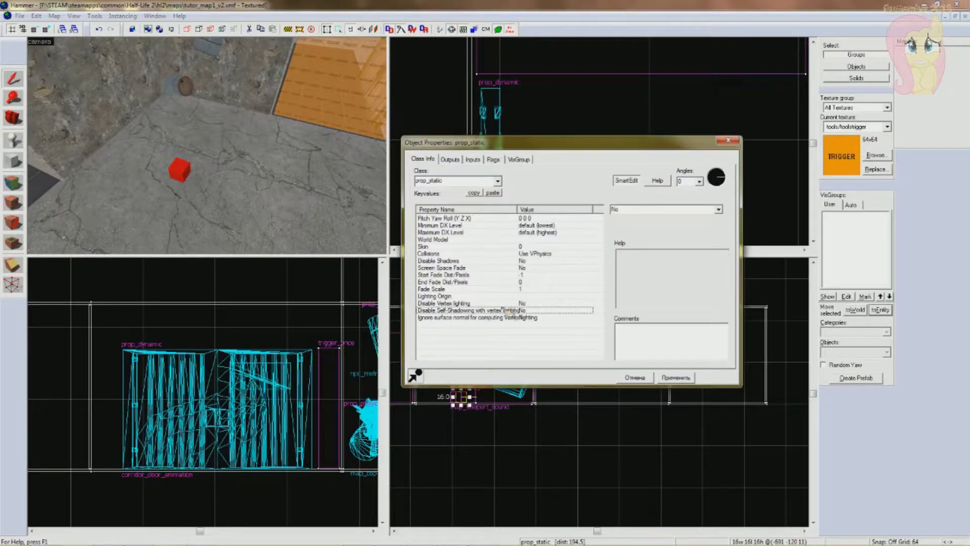
{"action": "key", "text": "Up"}
{"action": "key", "text": "Up"}
{"action": "key", "text": "Up"}
{"action": "key", "text": "Up"}
{"action": "key", "text": "Up"}
{"action": "key", "text": "Up"}
{"action": "key", "text": "Up"}
{"action": "key", "text": "Up"}
{"action": "key", "text": "Up"}
{"action": "key", "text": "Up"}
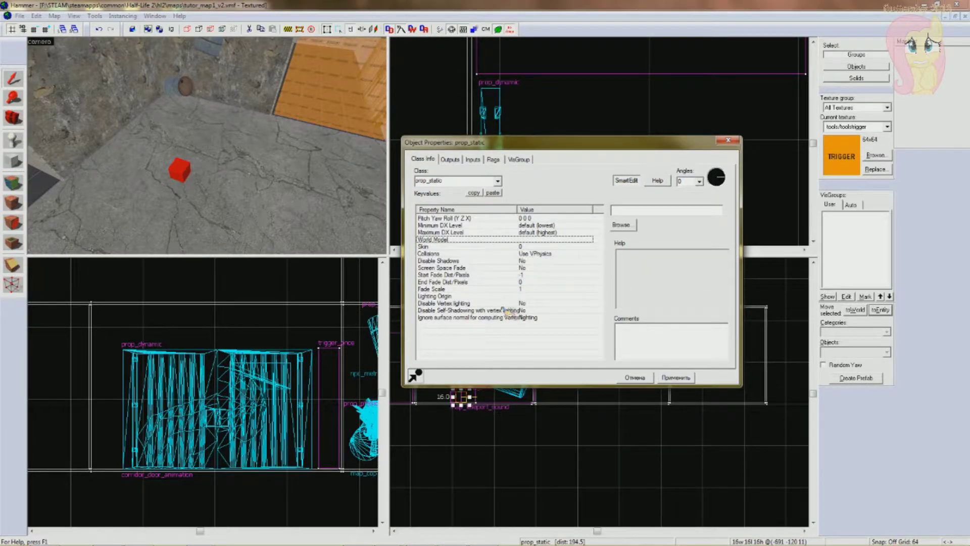
{"action": "left_click", "coordinate": [623, 224]}
- Look through the models in the props_maritime folder
{"action": "scroll", "coordinate": [328, 151], "scroll_direction": "down", "scroll_amount": 4}
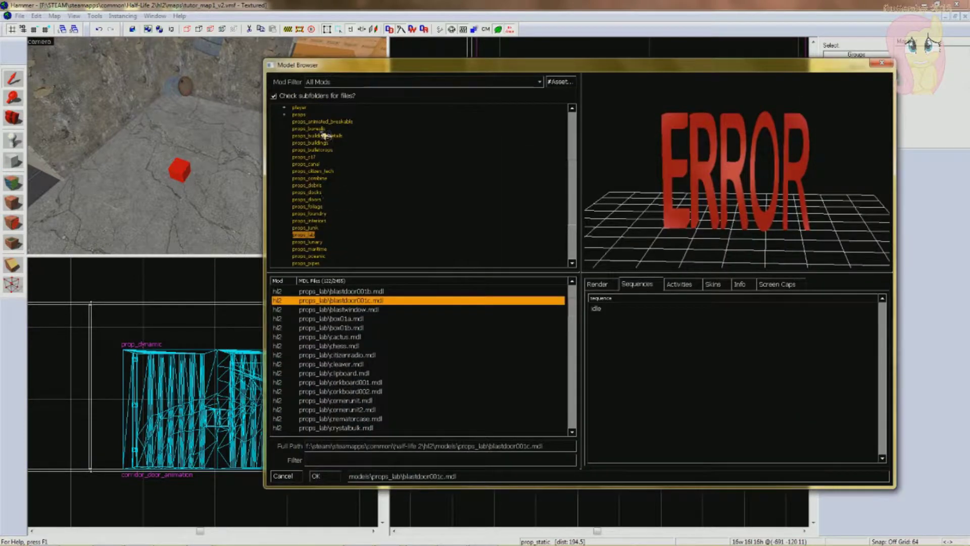
{"action": "left_click", "coordinate": [319, 165]}
{"action": "left_click", "coordinate": [353, 300]}
{"action": "key", "text": "Down"}
{"action": "key", "text": "Down"}
{"action": "key", "text": "Down"}
{"action": "key", "text": "Down"}
{"action": "key", "text": "Down"}
{"action": "key", "text": "Down"}
{"action": "key", "text": "Down"}
{"action": "key", "text": "Down"}
{"action": "key", "text": "Down"}
{"action": "key", "text": "Down"}
{"action": "key", "text": "Down"}
{"action": "key", "text": "Down"}
{"action": "key", "text": "Down"}
{"action": "key", "text": "Down"}
{"action": "key", "text": "Down"}
{"action": "key", "text": "Down"}
{"action": "key", "text": "Down"}
{"action": "key", "text": "Down"}
{"action": "key", "text": "Down"}
{"action": "key", "text": "Down"}
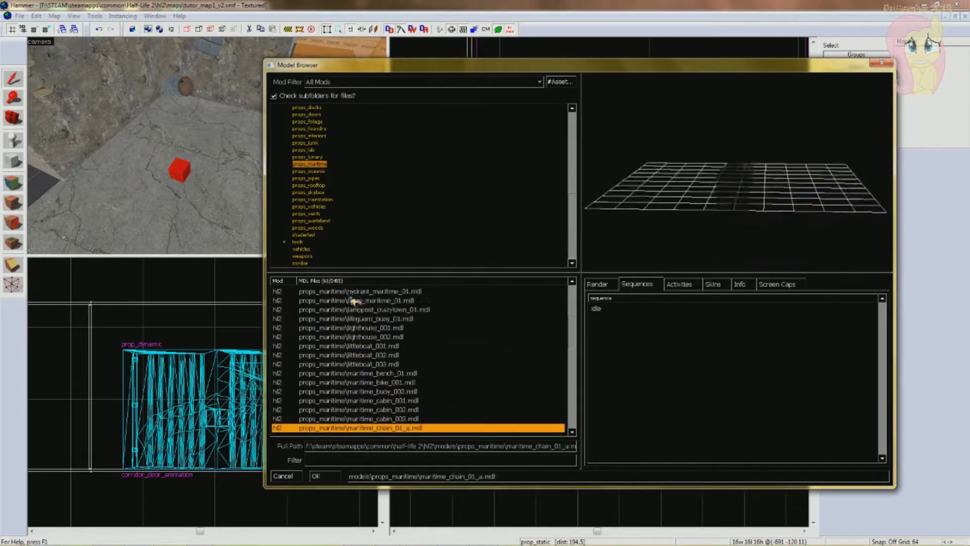
- Look through the bridge and cafeteria models in the props_wasteland folder
{"action": "left_click", "coordinate": [325, 221]}
{"action": "left_click", "coordinate": [424, 338]}
{"action": "key", "text": "Down"}
{"action": "key", "text": "Down"}
{"action": "key", "text": "Down"}
{"action": "key", "text": "Down"}
{"action": "key", "text": "Down"}
{"action": "key", "text": "Down"}
{"action": "key", "text": "Down"}
{"action": "key", "text": "Down"}
{"action": "key", "text": "Down"}
{"action": "key", "text": "Down"}
{"action": "key", "text": "Down"}
{"action": "key", "text": "Down"}
{"action": "key", "text": "Down"}
{"action": "key", "text": "Down"}
{"action": "key", "text": "Down"}
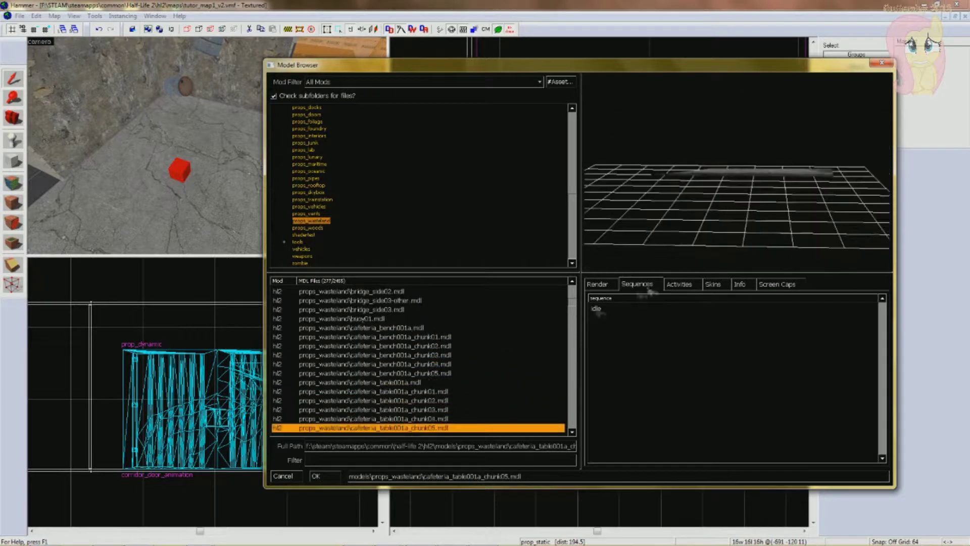
- Show the model info and check the supported prop types of props_wasteland models up to controlroom_chair001a.mdl
{"action": "left_click", "coordinate": [740, 284]}
{"action": "left_click", "coordinate": [366, 410]}
{"action": "key", "text": "Down"}
{"action": "key", "text": "Down"}
{"action": "key", "text": "Down"}
{"action": "key", "text": "Down"}
{"action": "key", "text": "Down"}
{"action": "key", "text": "Down"}
{"action": "key", "text": "Down"}
{"action": "key", "text": "Down"}
{"action": "key", "text": "Down"}
{"action": "key", "text": "Down"}
{"action": "key", "text": "Down"}
{"action": "key", "text": "Down"}
{"action": "key", "text": "Down"}
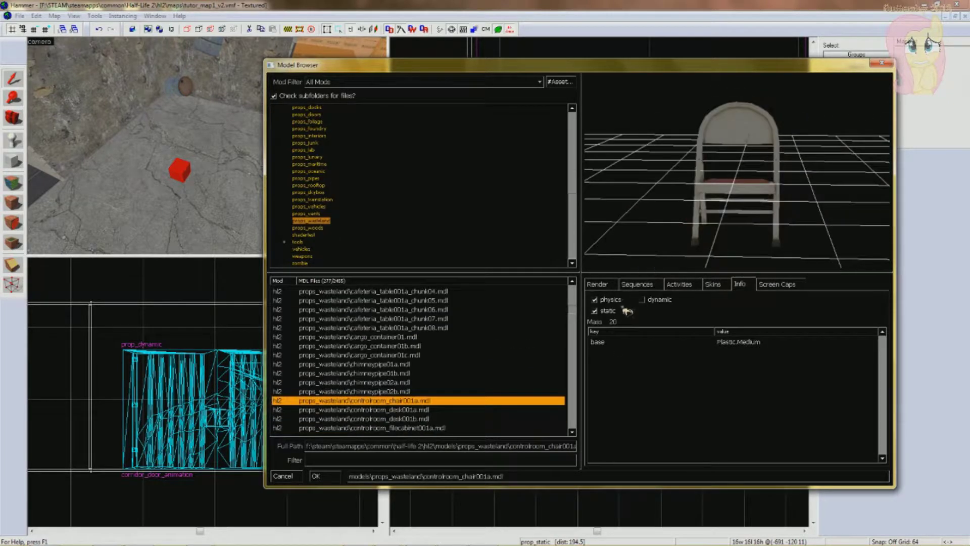
- Check the supported prop types of scrapyarddumpster.mdl in props_lab and of the riverbed rock models in props_canal
{"action": "scroll", "coordinate": [435, 352], "scroll_direction": "down", "scroll_amount": 8}
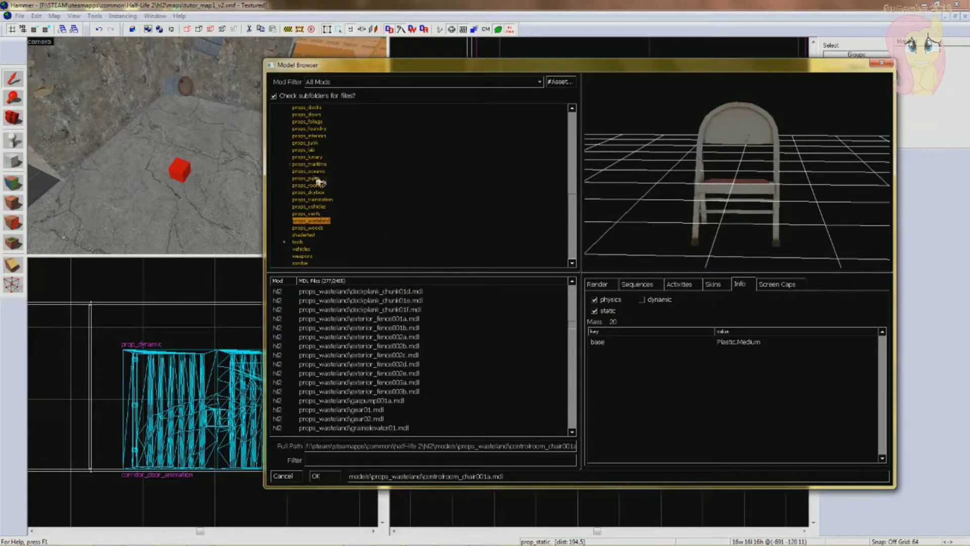
{"action": "left_click", "coordinate": [305, 150]}
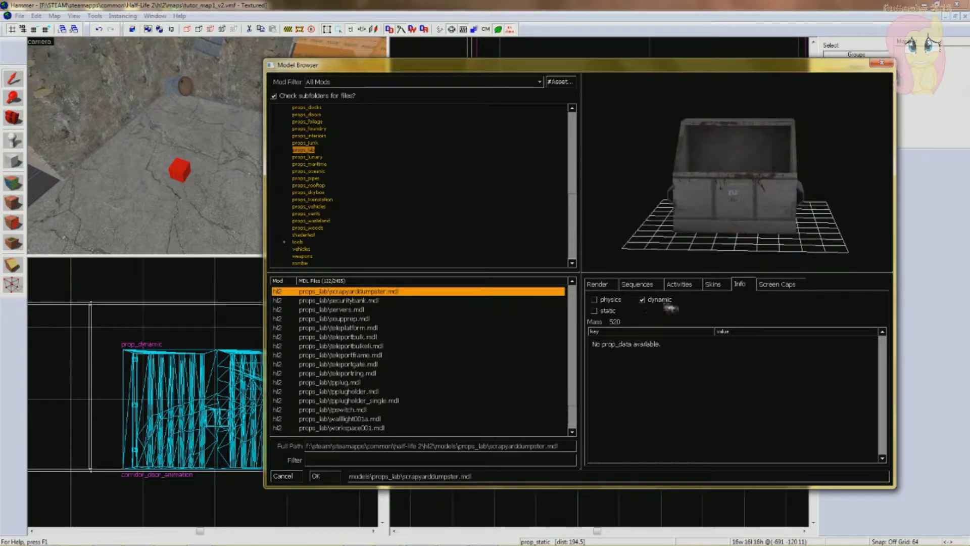
{"action": "scroll", "coordinate": [324, 174], "scroll_direction": "up", "scroll_amount": 3}
{"action": "key", "text": "Down"}
{"action": "key", "text": "Down"}
{"action": "key", "text": "Down"}
{"action": "key", "text": "Down"}
{"action": "key", "text": "Down"}
{"action": "key", "text": "Down"}
{"action": "key", "text": "Down"}
{"action": "key", "text": "Down"}
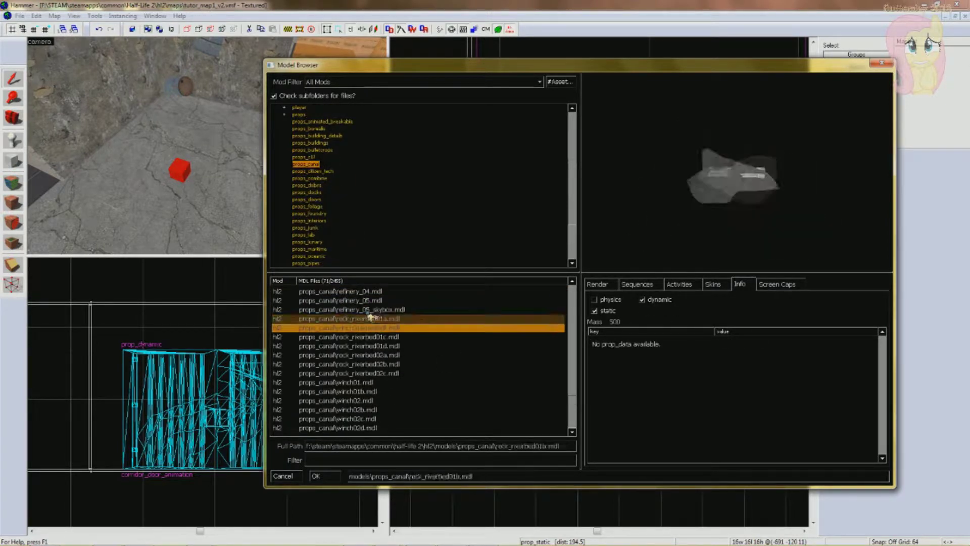
- Set the prop_static's world model to props_canal/rock_riverbed02a.mdl, apply it and close the object properties
{"action": "key", "text": "Up"}
{"action": "key", "text": "Up"}
{"action": "key", "text": "Up"}
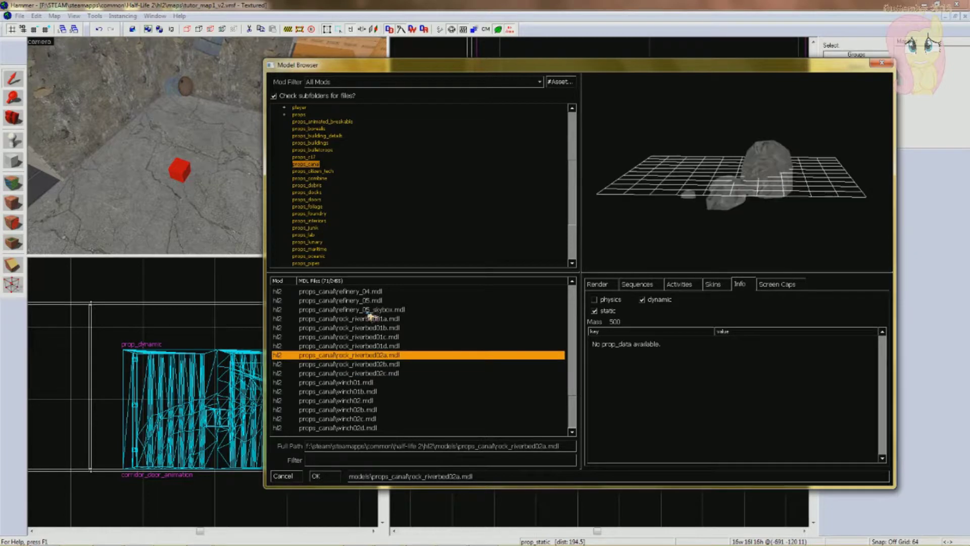
{"action": "left_click", "coordinate": [316, 477]}
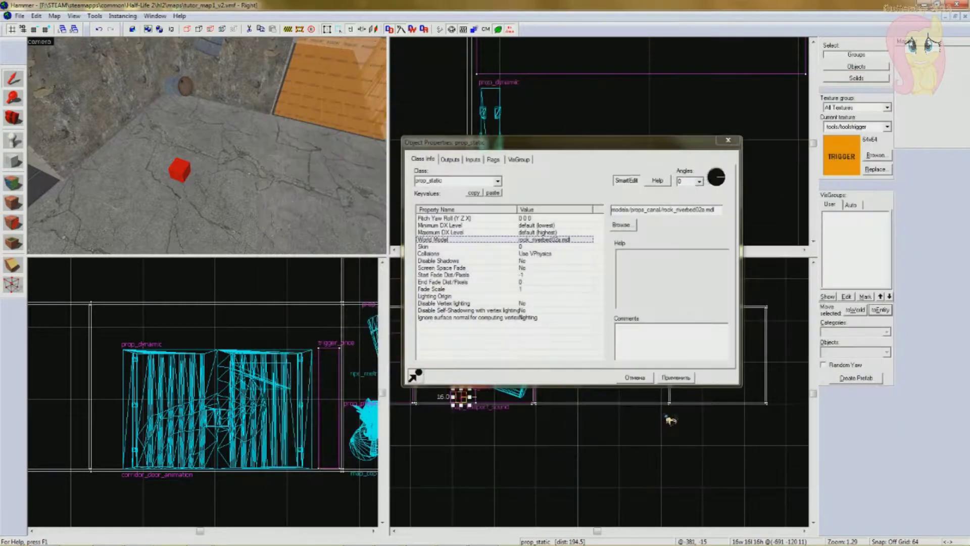
{"action": "left_click", "coordinate": [683, 379]}
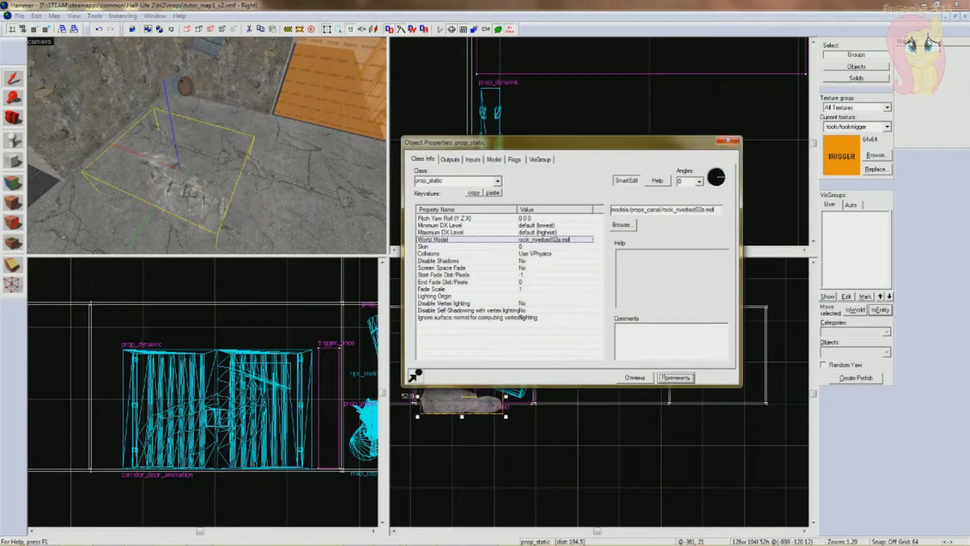
{"action": "left_click", "coordinate": [732, 142]}
- Move the rock prop_static into the corner of the room, fitting it against the walls in the top view
{"action": "key", "text": "z"}
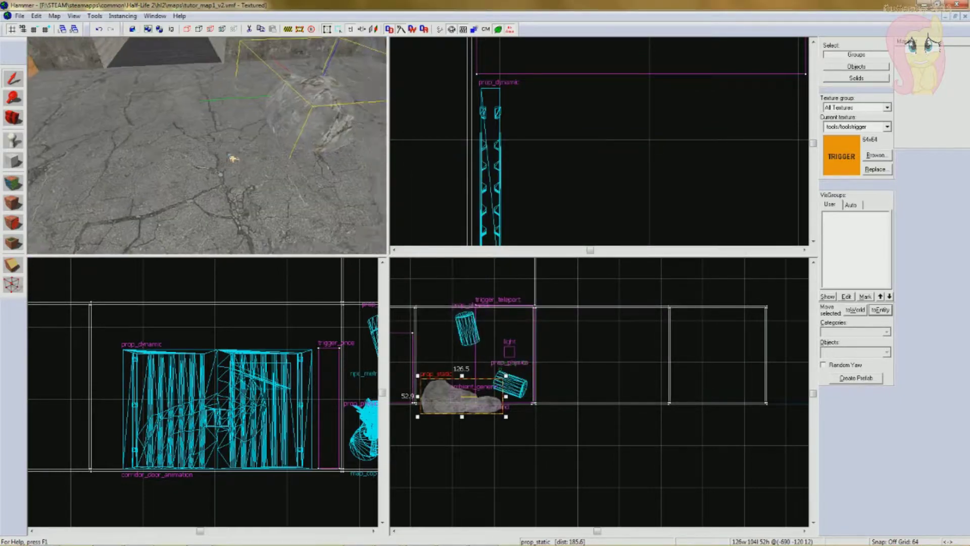
{"action": "key", "text": "z"}
{"action": "scroll", "coordinate": [450, 402], "scroll_direction": "up", "scroll_amount": 6}
{"action": "left_click_drag", "start_coordinate": [464, 404], "coordinate": [522, 373]}
{"action": "scroll", "coordinate": [580, 162], "scroll_direction": "down", "scroll_amount": 5}
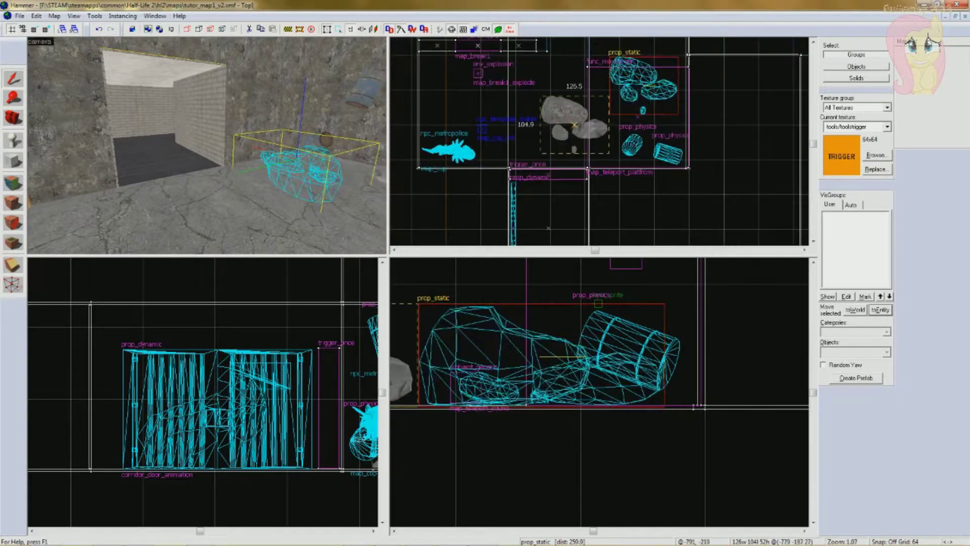
{"action": "left_click_drag", "start_coordinate": [538, 135], "coordinate": [561, 66]}
{"action": "scroll", "coordinate": [609, 71], "scroll_direction": "down", "scroll_amount": 2}
{"action": "key", "text": "z"}
{"action": "scroll", "coordinate": [614, 159], "scroll_direction": "up", "scroll_amount": 4}
{"action": "middle_click_drag", "start_coordinate": [561, 66], "coordinate": [564, 218]}
{"action": "scroll", "coordinate": [553, 159], "scroll_direction": "up", "scroll_amount": 6}
{"action": "left_click_drag", "start_coordinate": [559, 212], "coordinate": [537, 142]}
{"action": "key", "text": "z"}
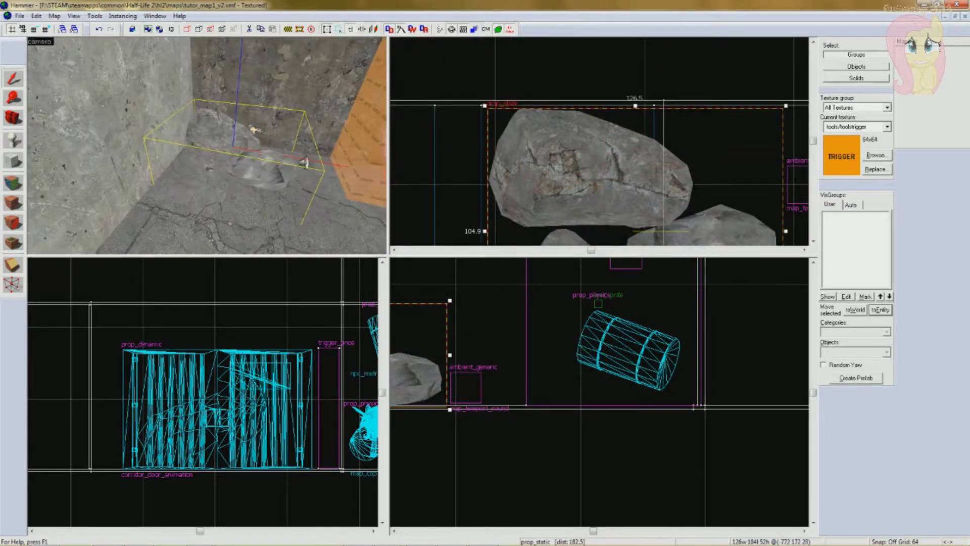
- Check the rocks' placement against the floor in the front and 3D views, and clear the selection
{"action": "key", "text": "z"}
{"action": "scroll", "coordinate": [313, 417], "scroll_direction": "down", "scroll_amount": 3}
{"action": "middle_click_drag", "start_coordinate": [326, 419], "coordinate": [239, 418]}
{"action": "scroll", "coordinate": [240, 418], "scroll_direction": "up", "scroll_amount": 11}
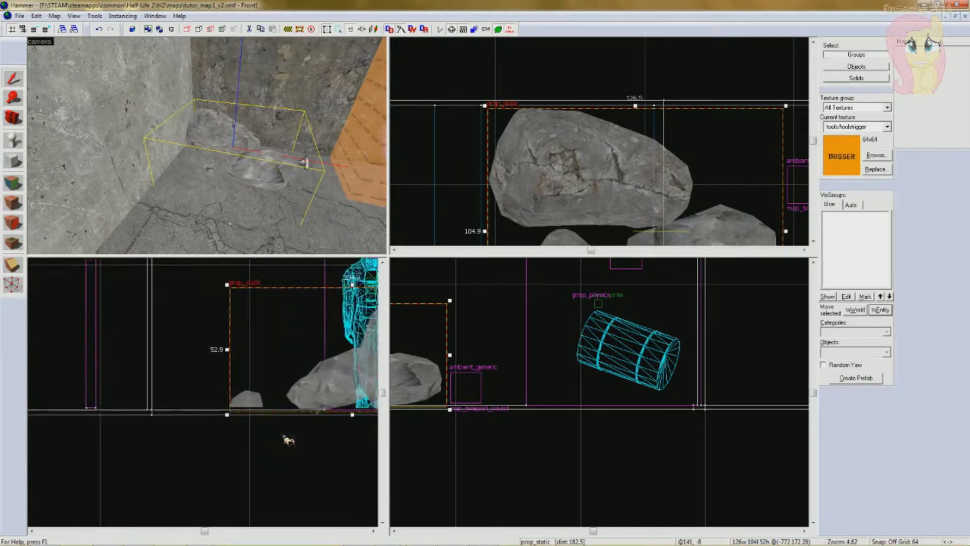
{"action": "scroll", "coordinate": [256, 406], "scroll_direction": "down", "scroll_amount": 7}
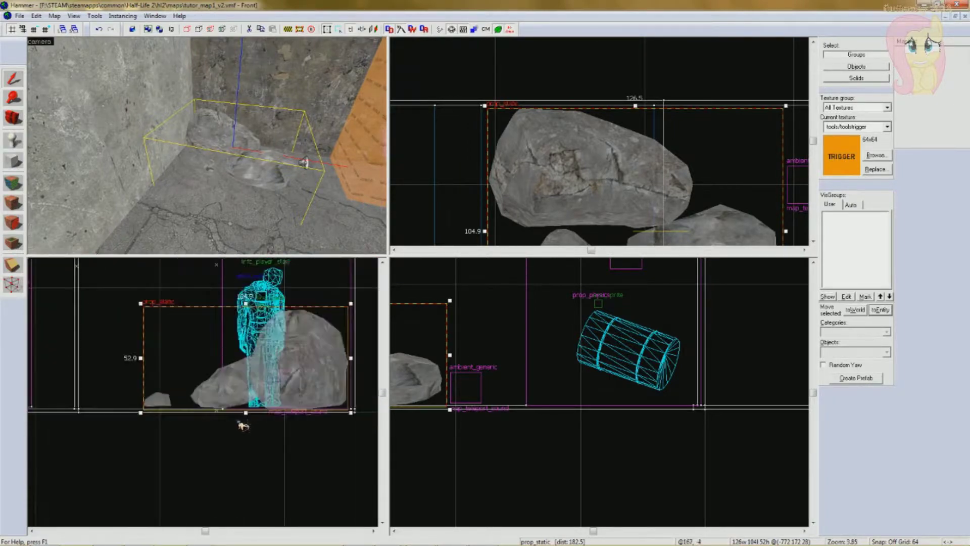
{"action": "key", "text": "Escape"}
{"action": "key", "text": "z"}
{"action": "key", "text": "s"}
{"action": "key", "text": "z"}
{"action": "key", "text": "z"}
{"action": "key", "text": "s"}
{"action": "key", "text": "w"}
{"action": "left_click_drag", "start_coordinate": [170, 198], "coordinate": [128, 174]}
- Save the map as a new version named tutor_map1_v3
{"action": "left_click", "coordinate": [22, 17]}
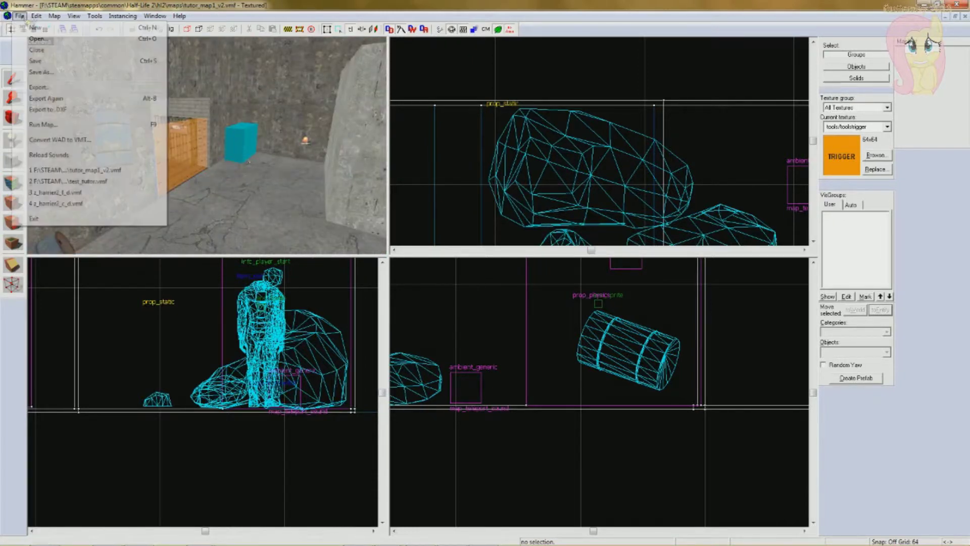
{"action": "left_click", "coordinate": [51, 75]}
{"action": "left_click", "coordinate": [390, 322]}
{"action": "key", "text": "BackSpace"}
{"action": "type", "text": "3"}
{"action": "left_click", "coordinate": [504, 363]}
{"action": "scroll", "coordinate": [212, 152], "scroll_direction": "down", "scroll_amount": 1}
{"action": "scroll", "coordinate": [212, 152], "scroll_direction": "up", "scroll_amount": 1}
{"action": "left_click", "coordinate": [482, 537]}
{"action": "left_click_drag", "start_coordinate": [317, 174], "coordinate": [555, 210]}
{"action": "left_click", "coordinate": [555, 210]}
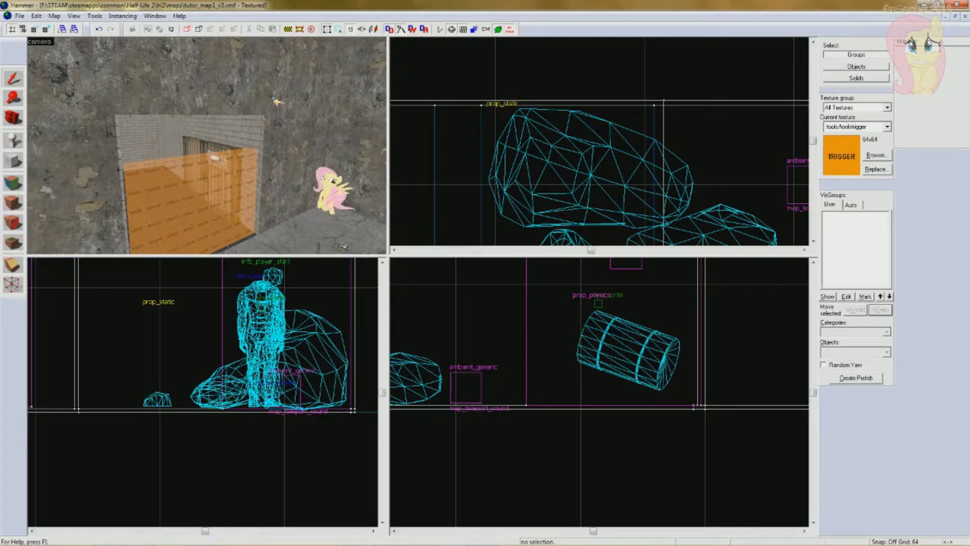
{"action": "left_click_drag", "start_coordinate": [324, 195], "coordinate": [273, 102]}
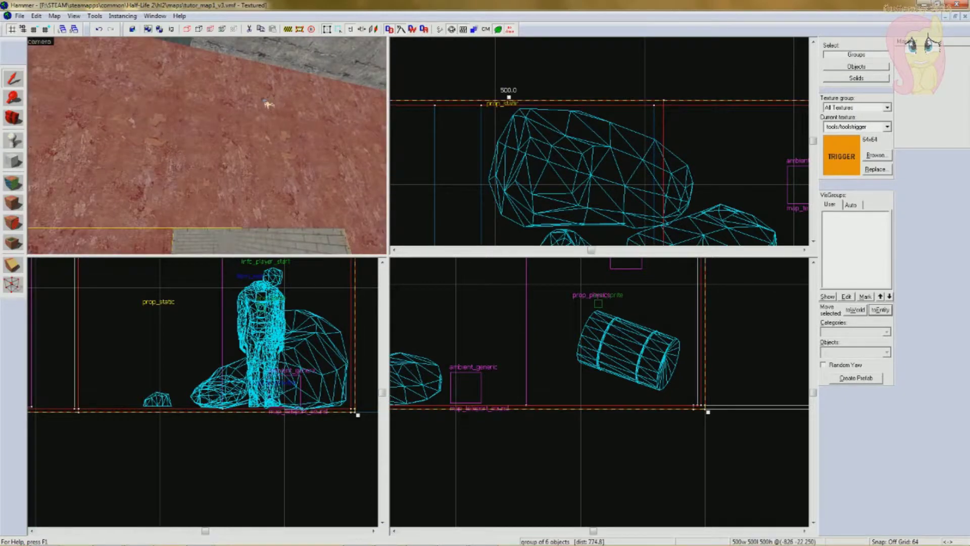
{"action": "key", "text": "Escape"}
{"action": "key", "text": "z"}
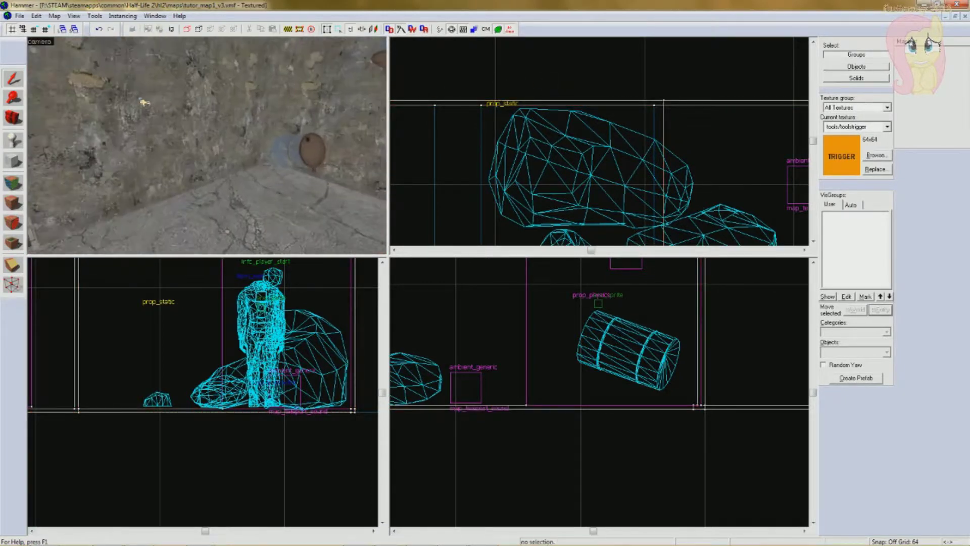
{"action": "left_click_drag", "start_coordinate": [143, 102], "coordinate": [106, 120]}
{"action": "scroll", "coordinate": [65, 178], "scroll_direction": "up", "scroll_amount": 1}
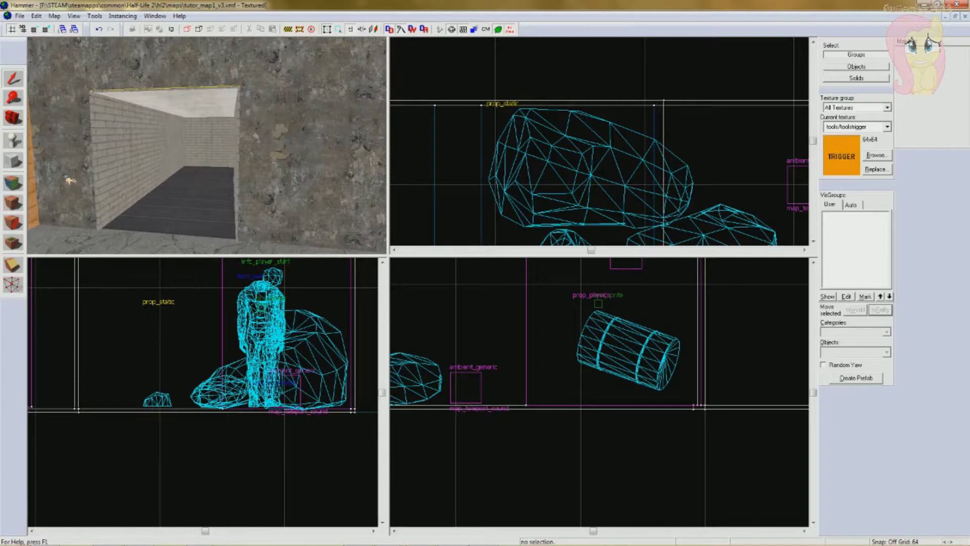
- Try placing a decal with the current tools/toolstrigger texture on the wall above the rocks, and undo the placement
{"action": "left_click", "coordinate": [13, 223]}
{"action": "key", "text": "s"}
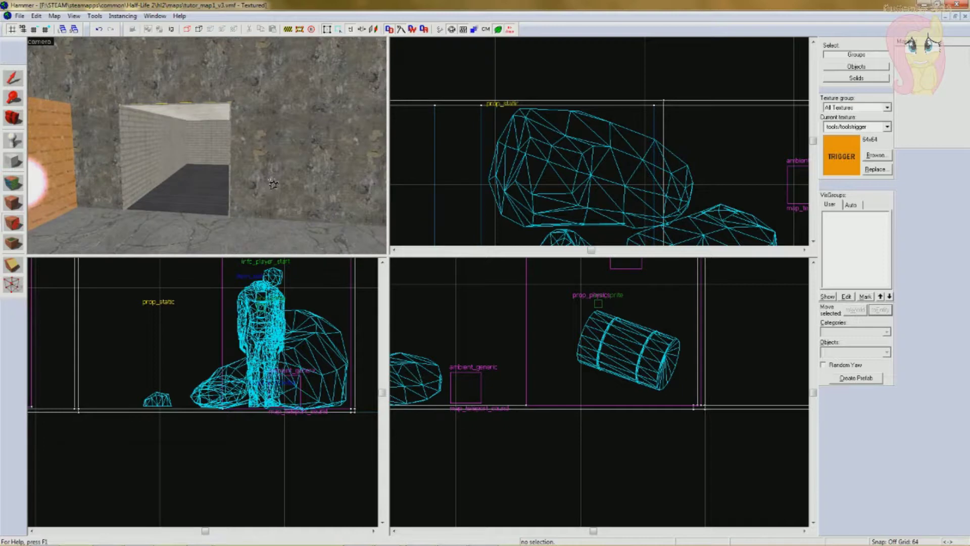
{"action": "key", "text": "w"}
{"action": "key", "text": "Left"}
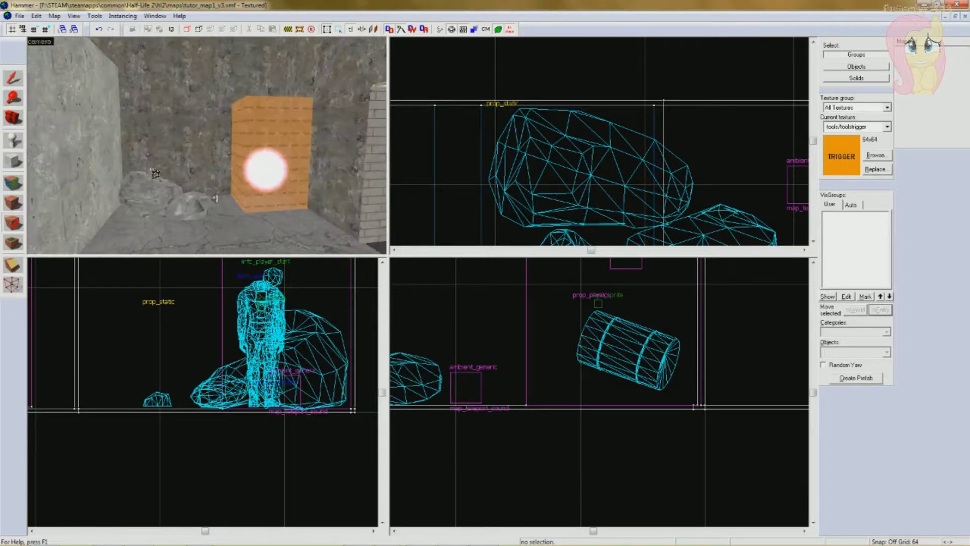
{"action": "key", "text": "shift+a"}
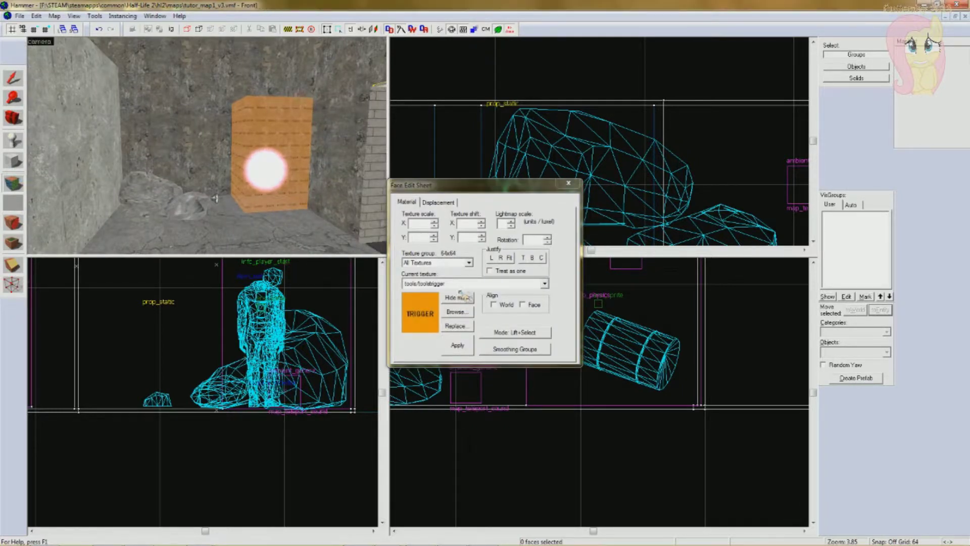
{"action": "left_click", "coordinate": [568, 184]}
{"action": "key", "text": "Up"}
{"action": "left_click", "coordinate": [17, 227]}
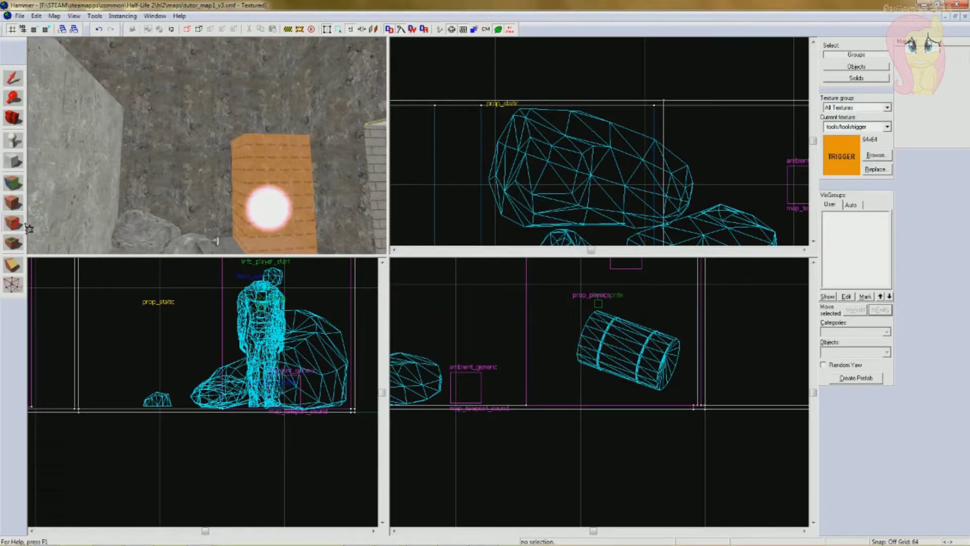
{"action": "left_click", "coordinate": [172, 151]}
{"action": "key", "text": "w"}
{"action": "key", "text": "Left"}
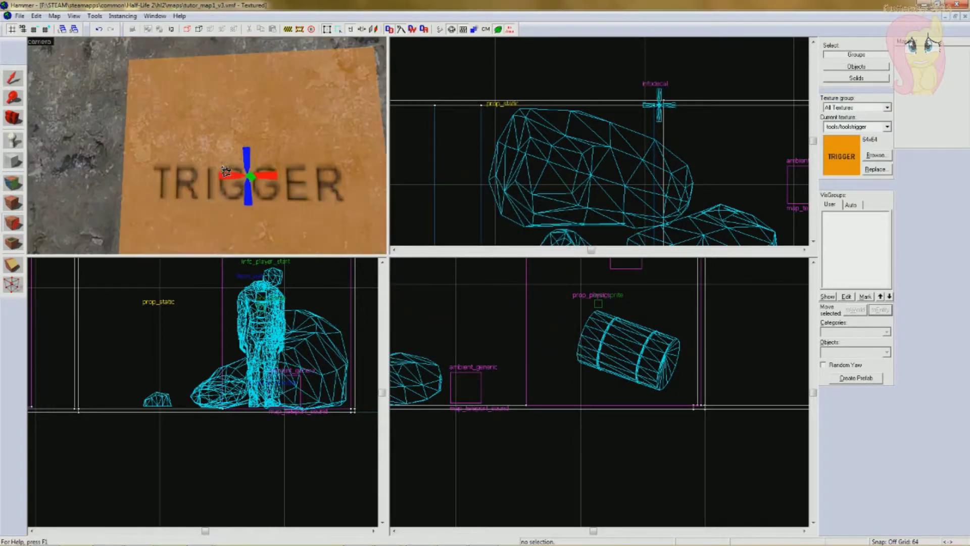
{"action": "scroll", "coordinate": [226, 172], "scroll_direction": "down", "scroll_amount": 5}
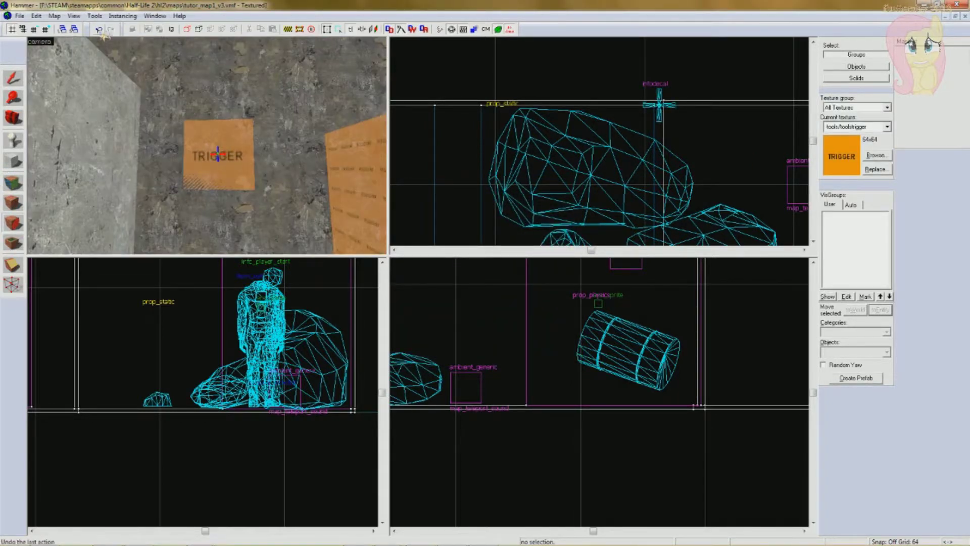
{"action": "left_click", "coordinate": [100, 30]}
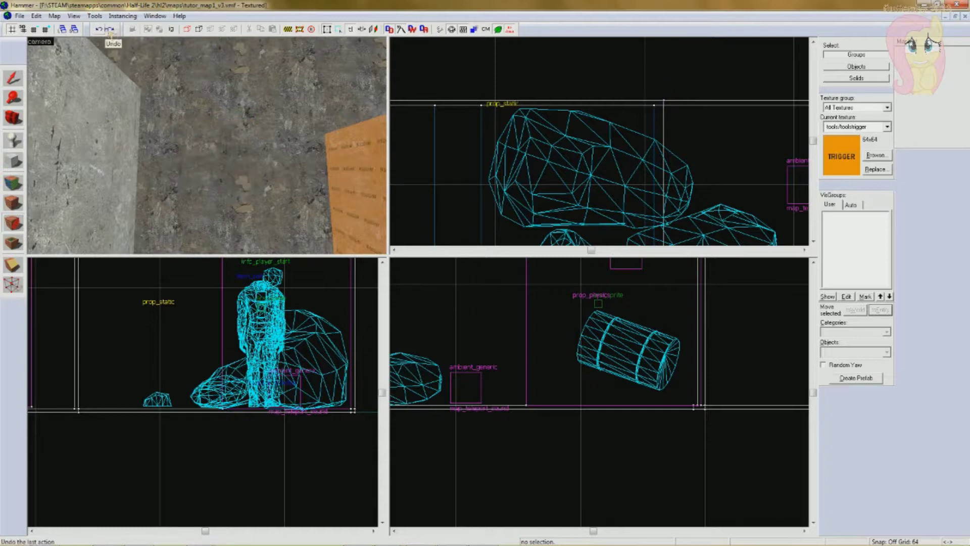
- Filter the textures by "decals" and choose decals/decalgraffiti003a as the current texture
{"action": "key", "text": "z"}
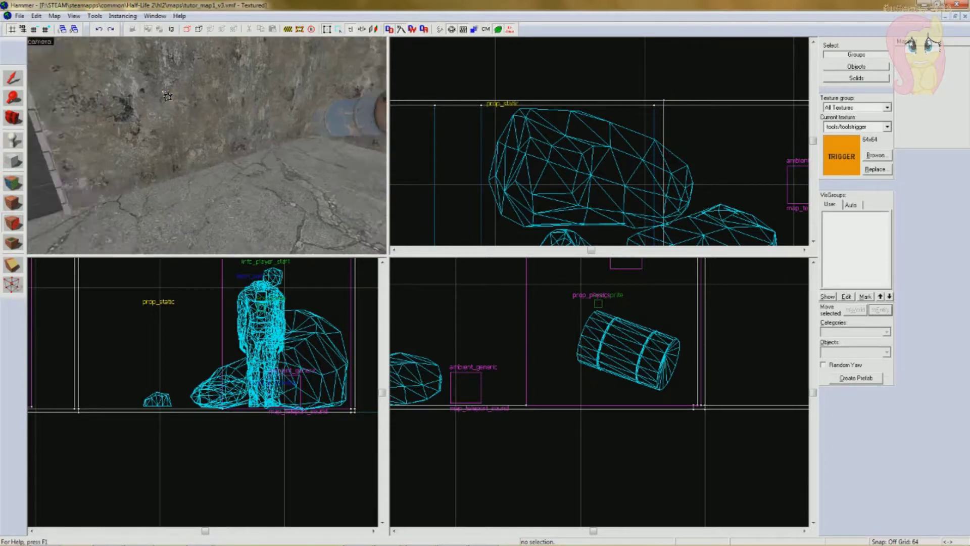
{"action": "left_click", "coordinate": [19, 182]}
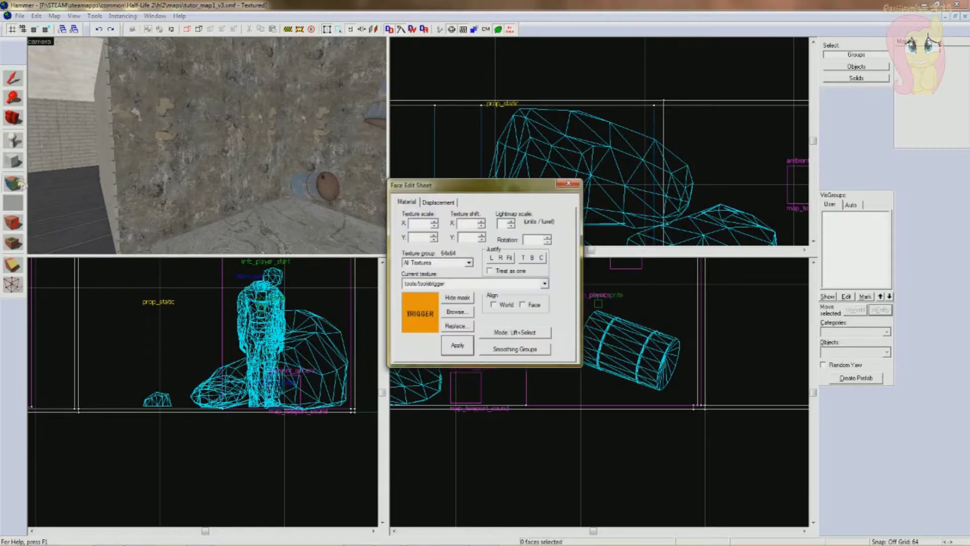
{"action": "left_click", "coordinate": [463, 313]}
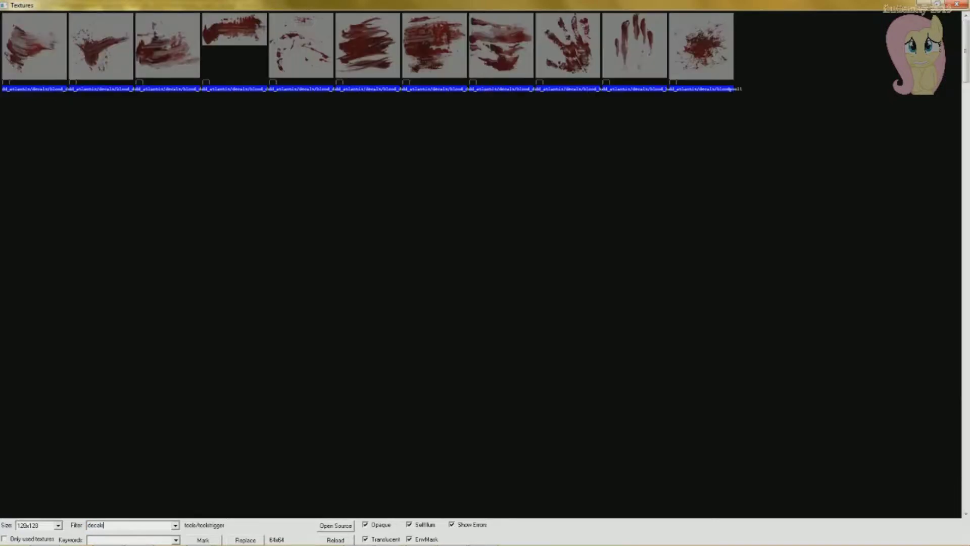
{"action": "scroll", "coordinate": [416, 208], "scroll_direction": "up", "scroll_amount": 5}
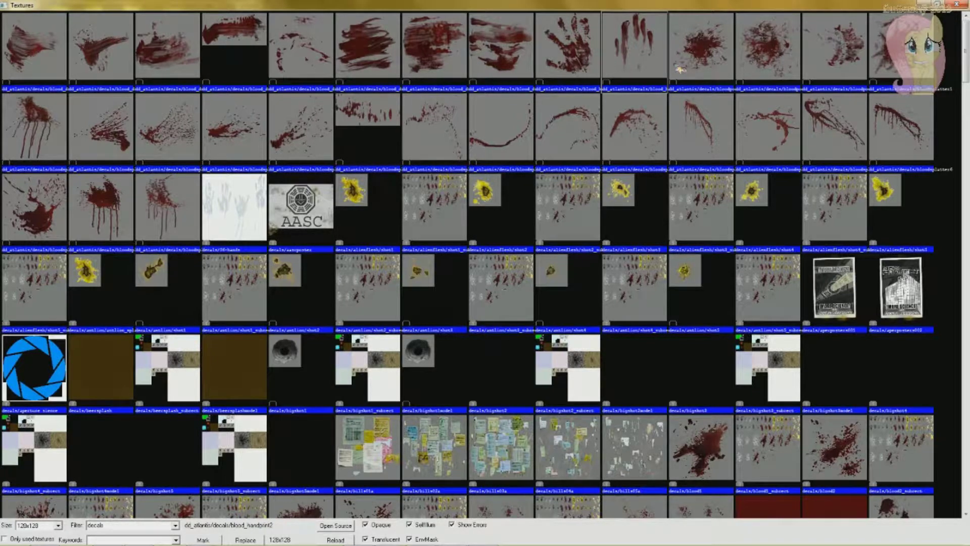
{"action": "scroll", "coordinate": [569, 227], "scroll_direction": "down", "scroll_amount": 15}
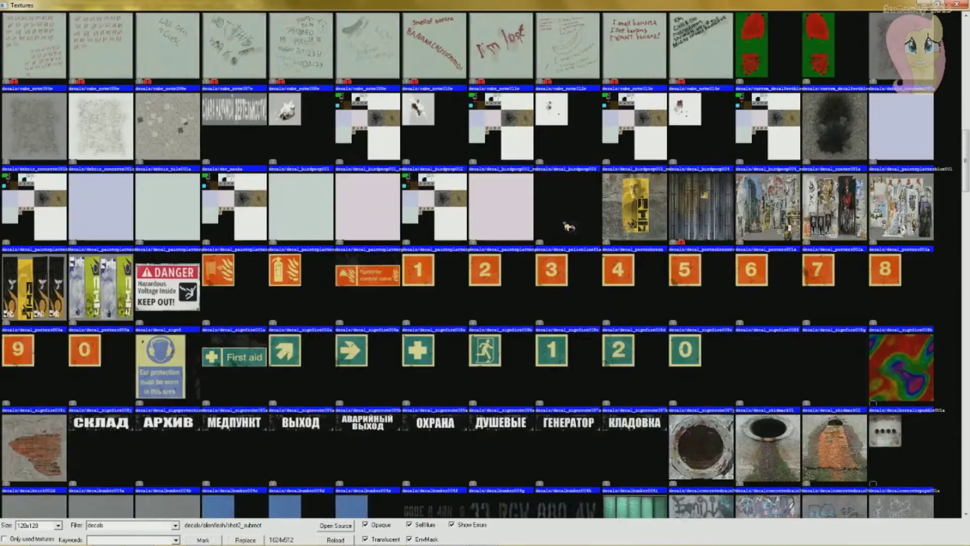
{"action": "scroll", "coordinate": [569, 227], "scroll_direction": "down", "scroll_amount": 5}
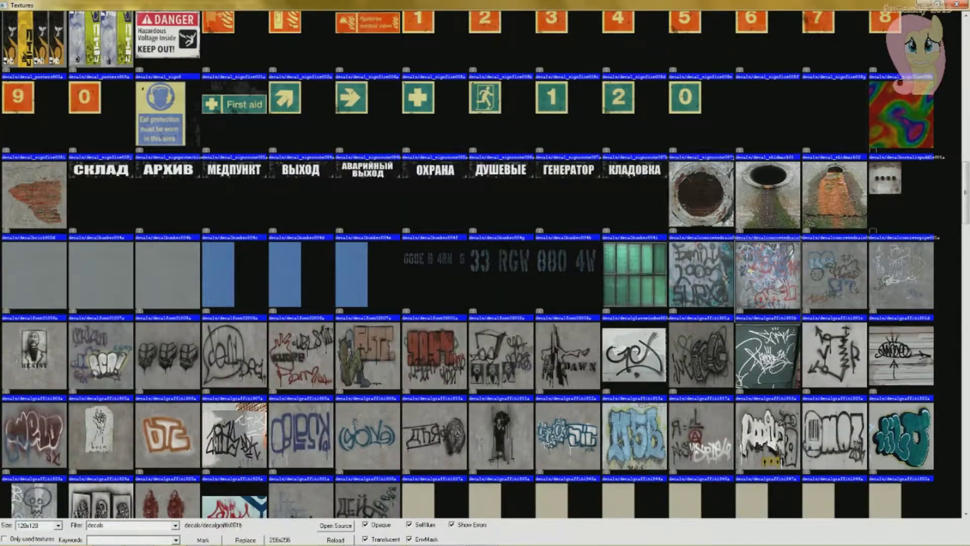
{"action": "scroll", "coordinate": [453, 300], "scroll_direction": "down", "scroll_amount": 3}
{"action": "scroll", "coordinate": [332, 299], "scroll_direction": "up", "scroll_amount": 3}
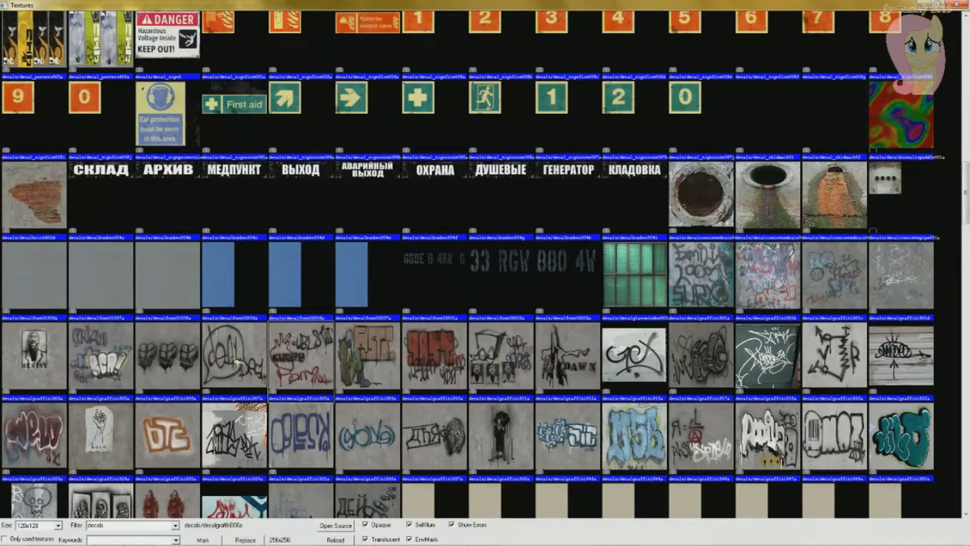
{"action": "scroll", "coordinate": [384, 250], "scroll_direction": "down", "scroll_amount": 3}
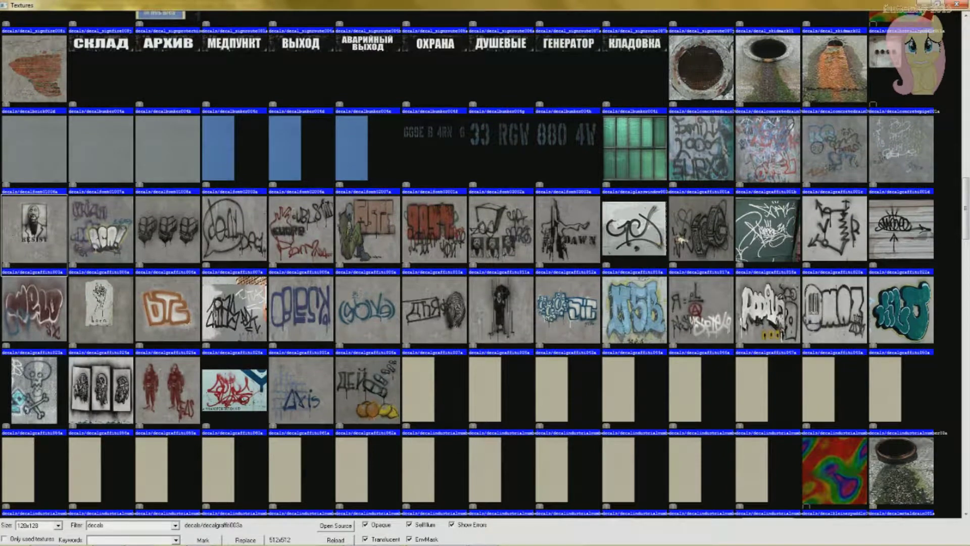
{"action": "double_click", "coordinate": [49, 222]}
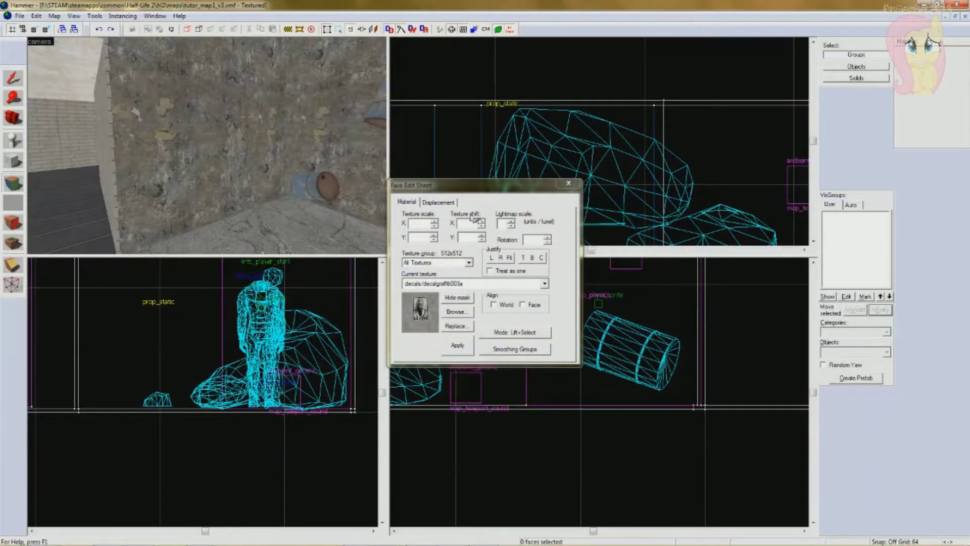
{"action": "left_click", "coordinate": [567, 183]}
- Apply the decalgraffiti003a decal to the corridor's brick wall with the decal tool
{"action": "left_click", "coordinate": [16, 225]}
{"action": "key", "text": "z"}
{"action": "key", "text": "w"}
{"action": "key", "text": "z"}
{"action": "left_click", "coordinate": [200, 181]}
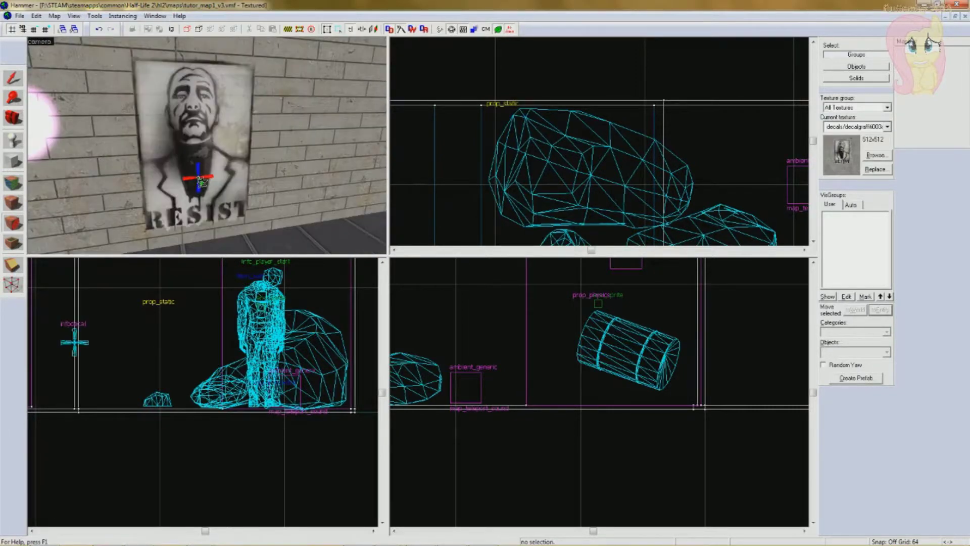
- Select the infodecal on the brick wall and shift it about 14 units along the wall in the top view
{"action": "scroll", "coordinate": [201, 181], "scroll_direction": "down", "scroll_amount": 2}
{"action": "scroll", "coordinate": [201, 181], "scroll_direction": "up", "scroll_amount": 2}
{"action": "scroll", "coordinate": [201, 181], "scroll_direction": "down", "scroll_amount": 2}
{"action": "key", "text": "z"}
{"action": "key", "text": "w"}
{"action": "key", "text": "s"}
{"action": "key", "text": "z"}
{"action": "left_click", "coordinate": [20, 84]}
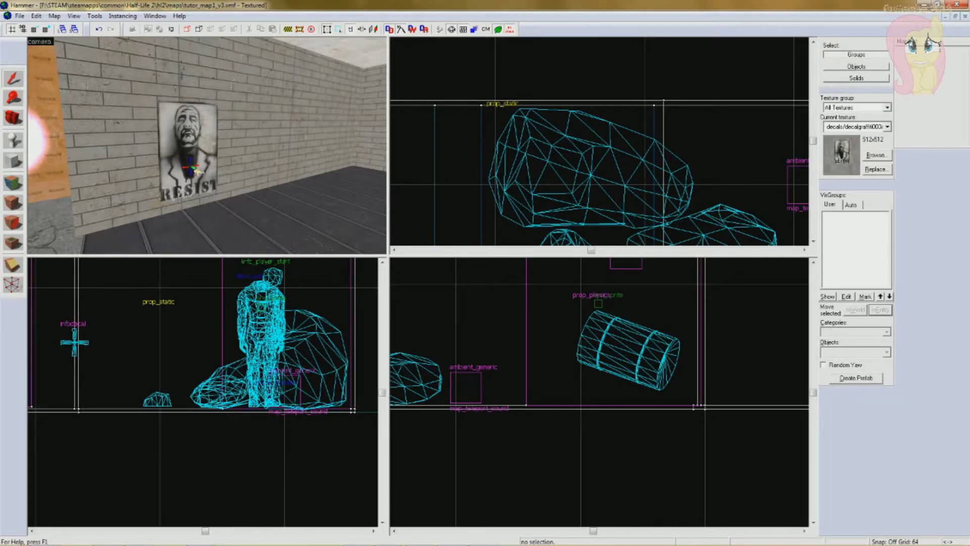
{"action": "left_click", "coordinate": [197, 171]}
{"action": "key", "text": "w"}
{"action": "key", "text": "s"}
{"action": "key", "text": "a"}
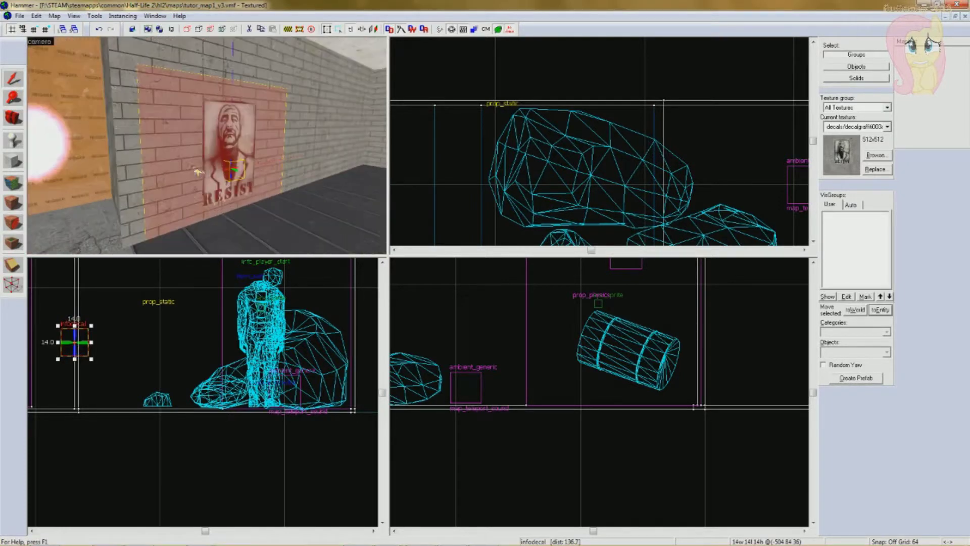
{"action": "scroll", "coordinate": [665, 188], "scroll_direction": "down", "scroll_amount": 8}
{"action": "left_click_drag", "start_coordinate": [576, 237], "coordinate": [551, 183]}
{"action": "scroll", "coordinate": [621, 136], "scroll_direction": "up", "scroll_amount": 10}
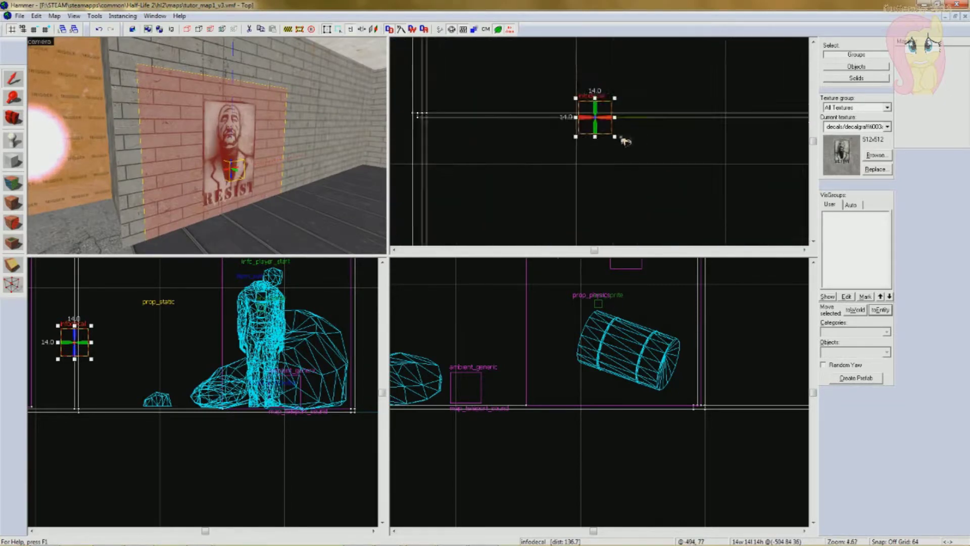
{"action": "left_click_drag", "start_coordinate": [542, 108], "coordinate": [504, 97]}
- Examine how the shifted decal is projected onto the brick wall
{"action": "key", "text": "w"}
{"action": "left_click", "coordinate": [444, 162]}
{"action": "scroll", "coordinate": [174, 145], "scroll_direction": "down", "scroll_amount": 2}
{"action": "left_click", "coordinate": [172, 144]}
{"action": "scroll", "coordinate": [174, 145], "scroll_direction": "up", "scroll_amount": 2}
{"action": "left_click", "coordinate": [296, 185]}
{"action": "scroll", "coordinate": [601, 139], "scroll_direction": "down", "scroll_amount": 1}
{"action": "scroll", "coordinate": [499, 84], "scroll_direction": "down", "scroll_amount": 3}
{"action": "scroll", "coordinate": [344, 106], "scroll_direction": "down", "scroll_amount": 2}
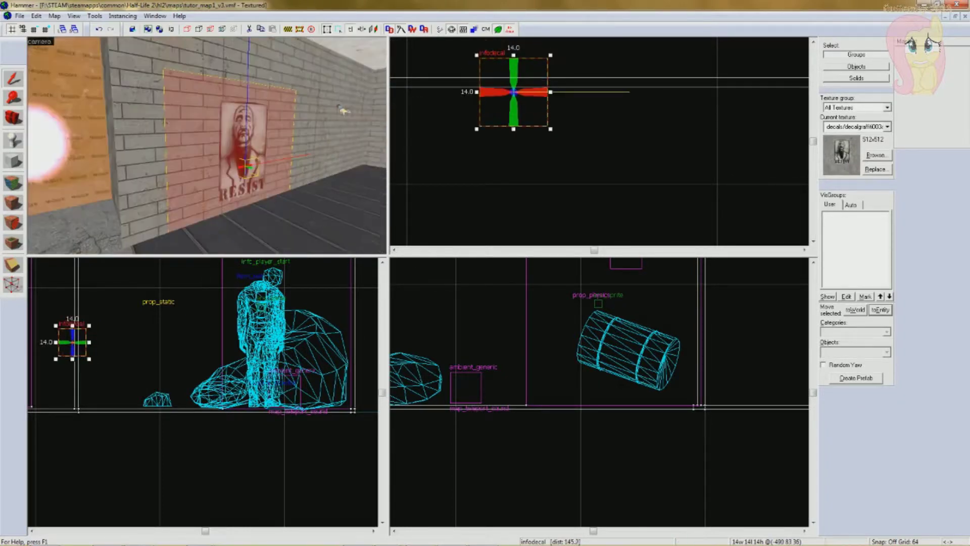
- Turn on ignoring of groups and delete the brick wall solid behind the decal
{"action": "scroll", "coordinate": [325, 105], "scroll_direction": "up", "scroll_amount": 1}
{"action": "left_click_drag", "start_coordinate": [325, 105], "coordinate": [194, 72]}
{"action": "scroll", "coordinate": [325, 105], "scroll_direction": "down", "scroll_amount": 1}
{"action": "left_click", "coordinate": [175, 29]}
{"action": "scroll", "coordinate": [211, 127], "scroll_direction": "up", "scroll_amount": 2}
{"action": "scroll", "coordinate": [210, 126], "scroll_direction": "down", "scroll_amount": 2}
{"action": "left_click", "coordinate": [207, 113]}
{"action": "left_click_drag", "start_coordinate": [207, 112], "coordinate": [207, 112]}
{"action": "key", "text": "Delete"}
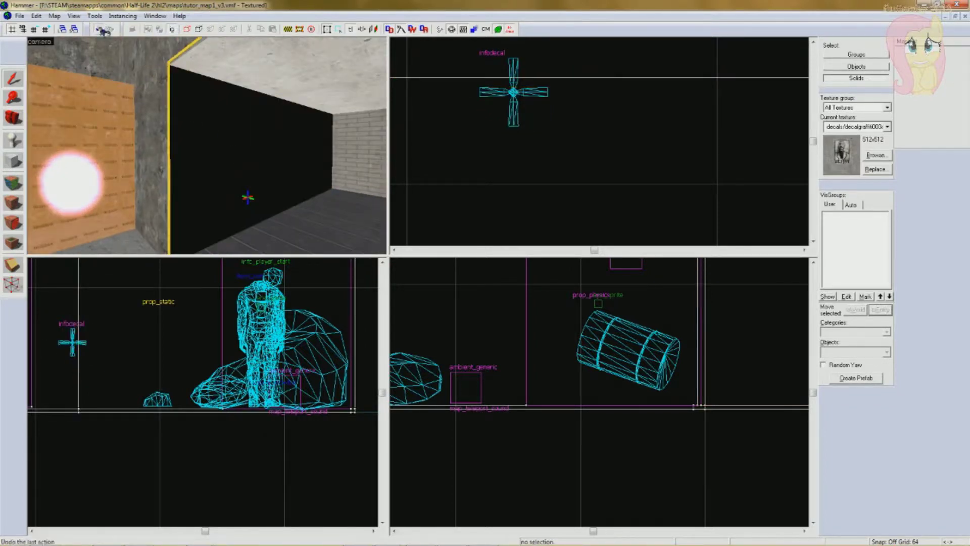
- Undo the deletion of the brick wall solid and turn off ignoring of groups
{"action": "left_click", "coordinate": [101, 29]}
{"action": "left_click", "coordinate": [175, 28]}
{"action": "scroll", "coordinate": [217, 147], "scroll_direction": "up", "scroll_amount": 2}
- Select the infodecal near the brick wall and move it in the top view onto the wall surface
{"action": "left_click_drag", "start_coordinate": [217, 136], "coordinate": [191, 158]}
{"action": "left_click", "coordinate": [237, 197]}
{"action": "left_click", "coordinate": [207, 159]}
{"action": "scroll", "coordinate": [211, 160], "scroll_direction": "down", "scroll_amount": 2}
{"action": "scroll", "coordinate": [191, 159], "scroll_direction": "up", "scroll_amount": 1}
{"action": "scroll", "coordinate": [549, 90], "scroll_direction": "up", "scroll_amount": 2}
{"action": "left_click_drag", "start_coordinate": [492, 85], "coordinate": [491, 58]}
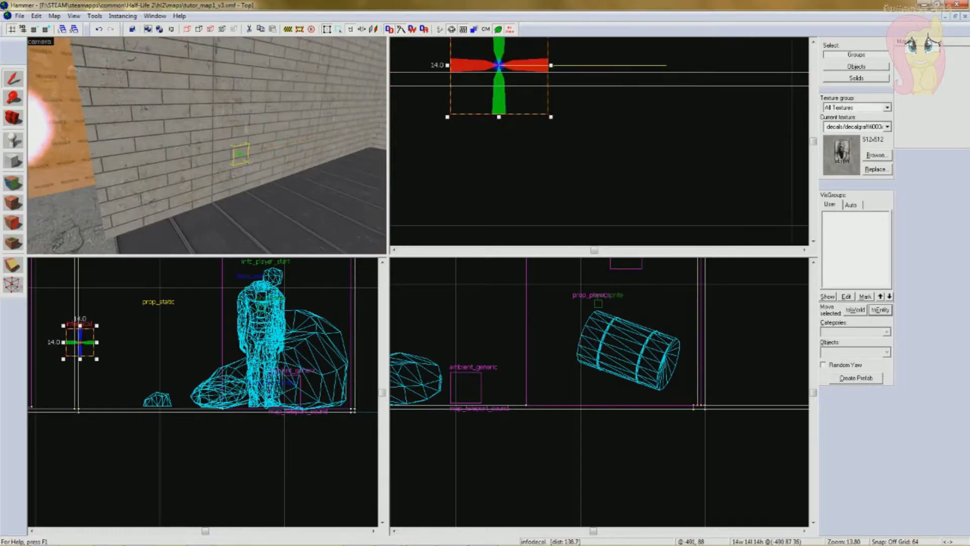
{"action": "scroll", "coordinate": [494, 134], "scroll_direction": "down", "scroll_amount": 7}
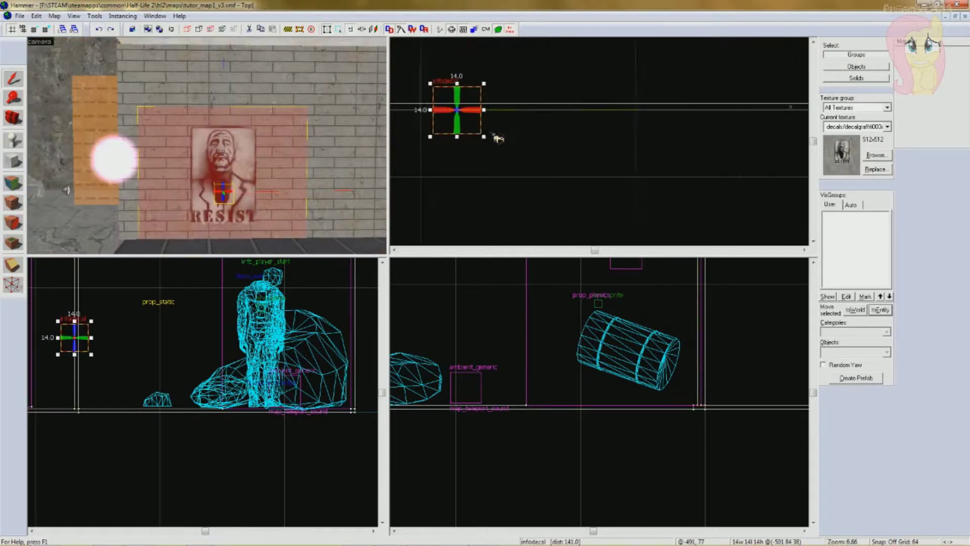
- Lower the infodecal about 13 units in the front view and examine how the decal meets the floor
{"action": "scroll", "coordinate": [515, 126], "scroll_direction": "left", "scroll_amount": 1}
{"action": "scroll", "coordinate": [101, 359], "scroll_direction": "left", "scroll_amount": 1}
{"action": "scroll", "coordinate": [132, 360], "scroll_direction": "up", "scroll_amount": 4}
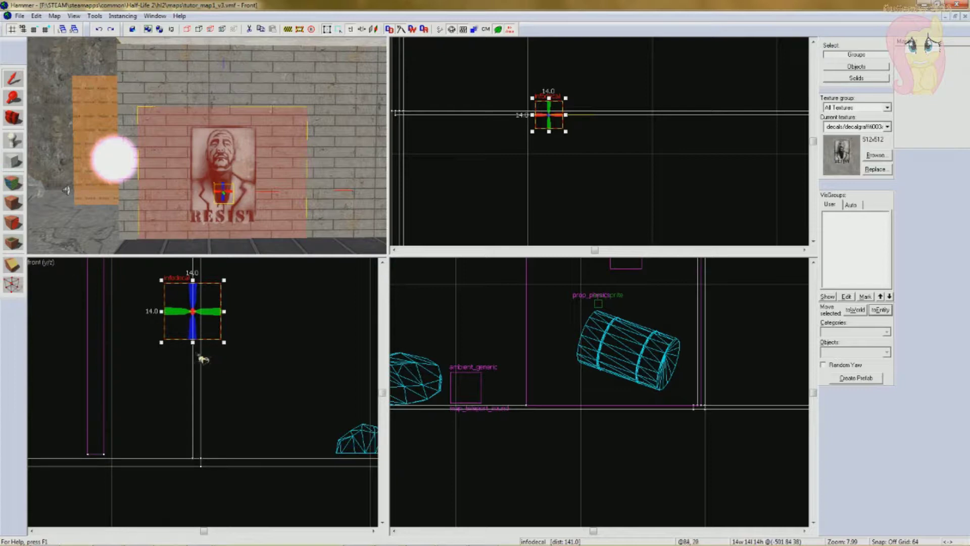
{"action": "left_click_drag", "start_coordinate": [193, 344], "coordinate": [195, 453]}
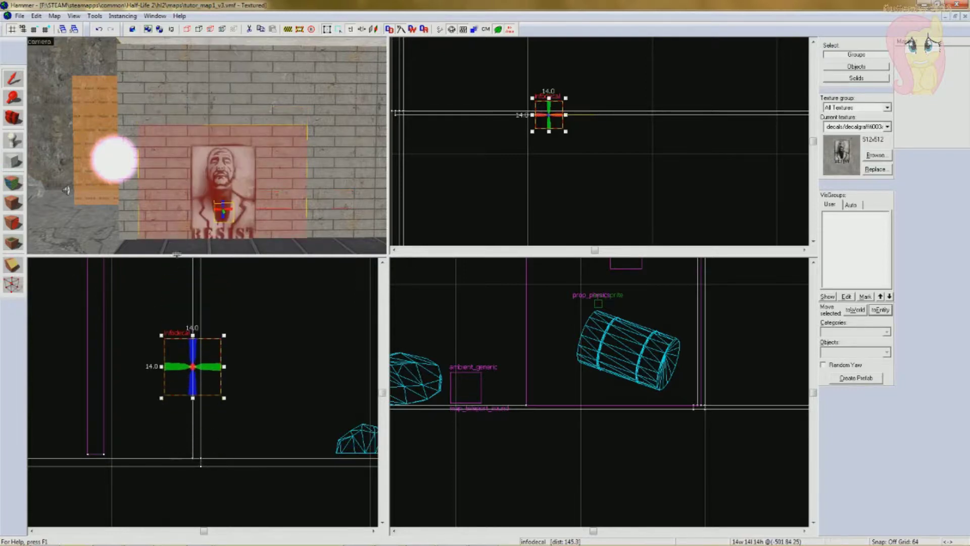
{"action": "scroll", "coordinate": [173, 178], "scroll_direction": "down", "scroll_amount": 1}
{"action": "scroll", "coordinate": [168, 168], "scroll_direction": "up", "scroll_amount": 3}
{"action": "scroll", "coordinate": [168, 168], "scroll_direction": "down", "scroll_amount": 3}
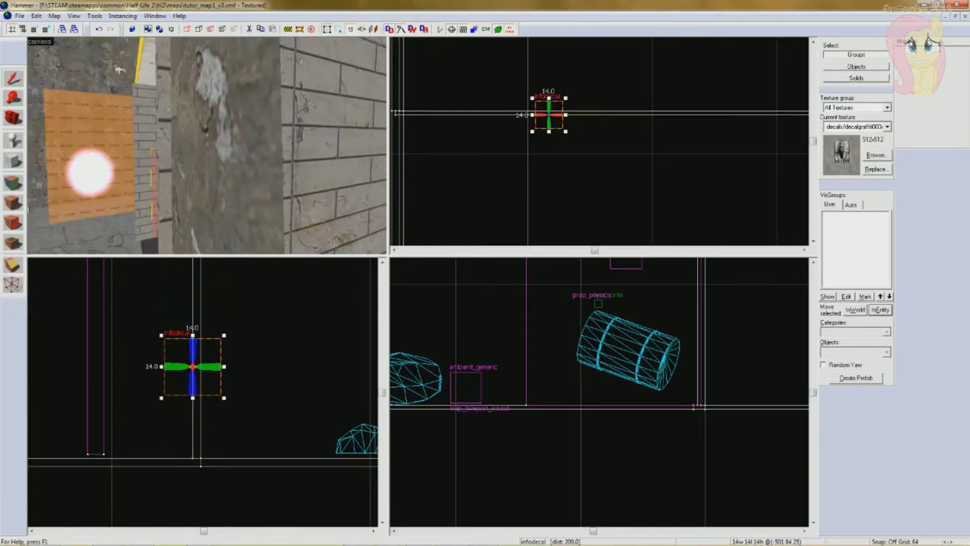
{"action": "scroll", "coordinate": [108, 40], "scroll_direction": "up", "scroll_amount": 1}
- Undo the infodecal's downward move and clear the selection
{"action": "left_click", "coordinate": [101, 30]}
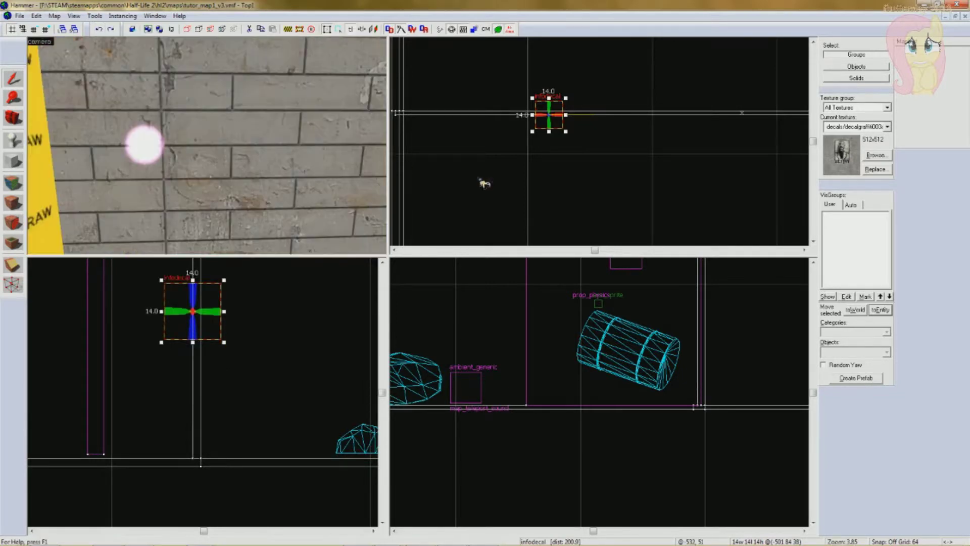
{"action": "left_click", "coordinate": [483, 182]}
{"action": "scroll", "coordinate": [281, 200], "scroll_direction": "down", "scroll_amount": 1}
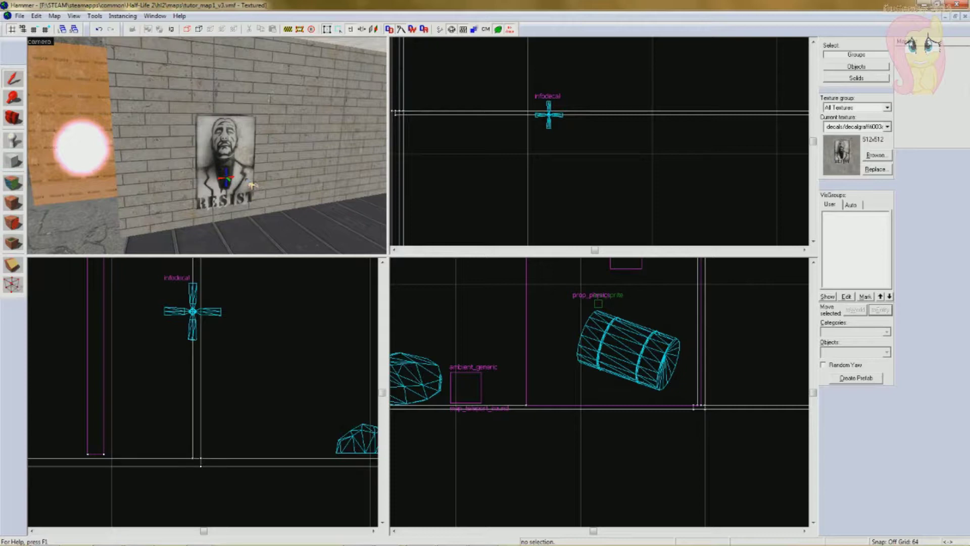
- Browse the decals textures and make decals/decalgraffiti044a the current texture
{"action": "key", "text": "s"}
{"action": "key", "text": "w"}
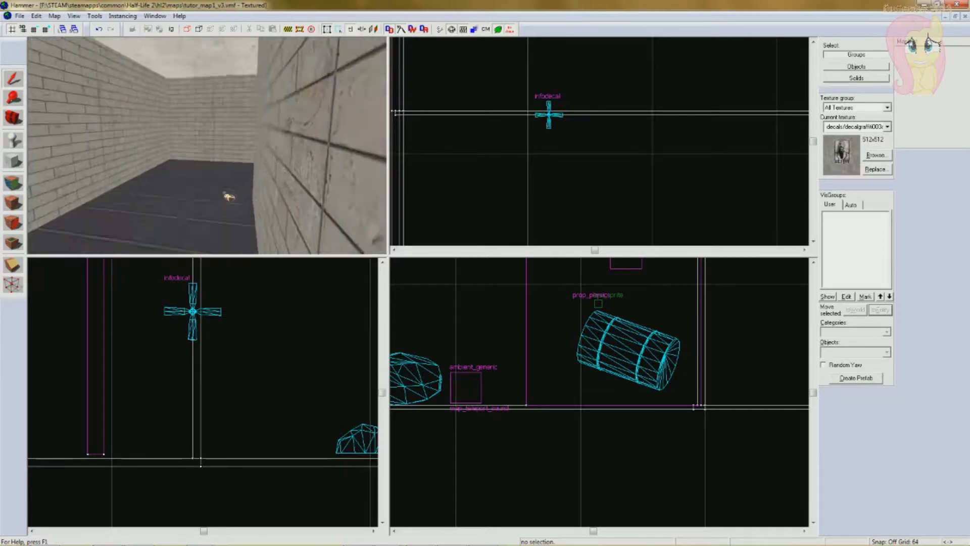
{"action": "key", "text": "z"}
{"action": "key", "text": "Left"}
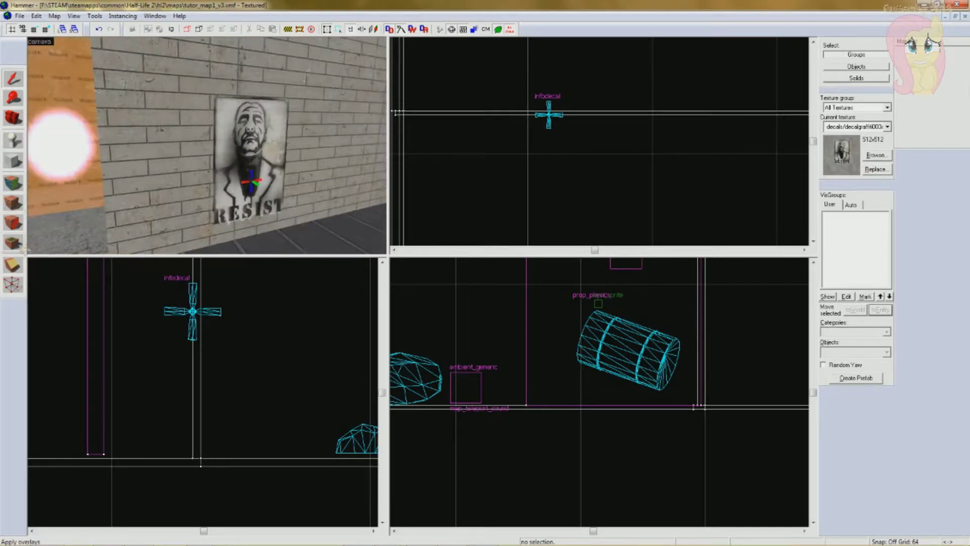
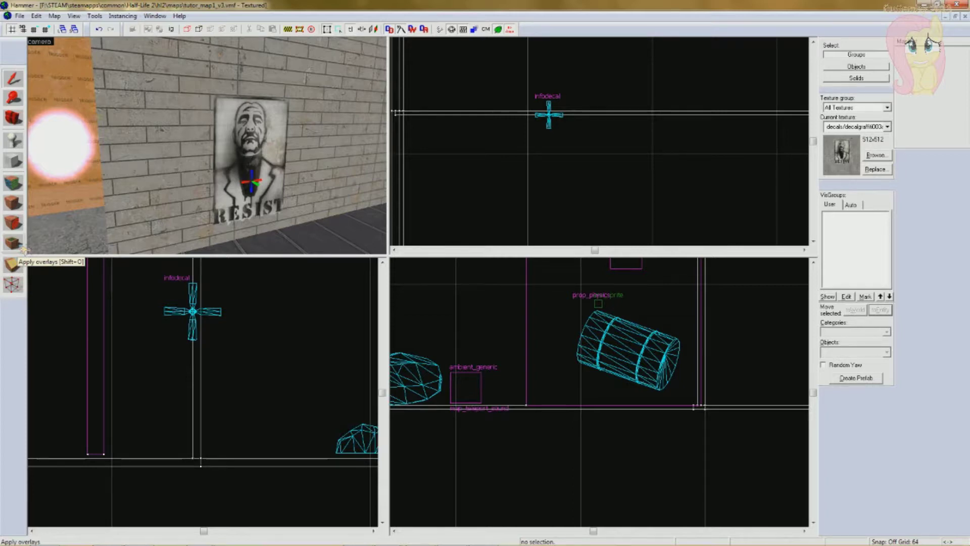
{"action": "left_click", "coordinate": [15, 180]}
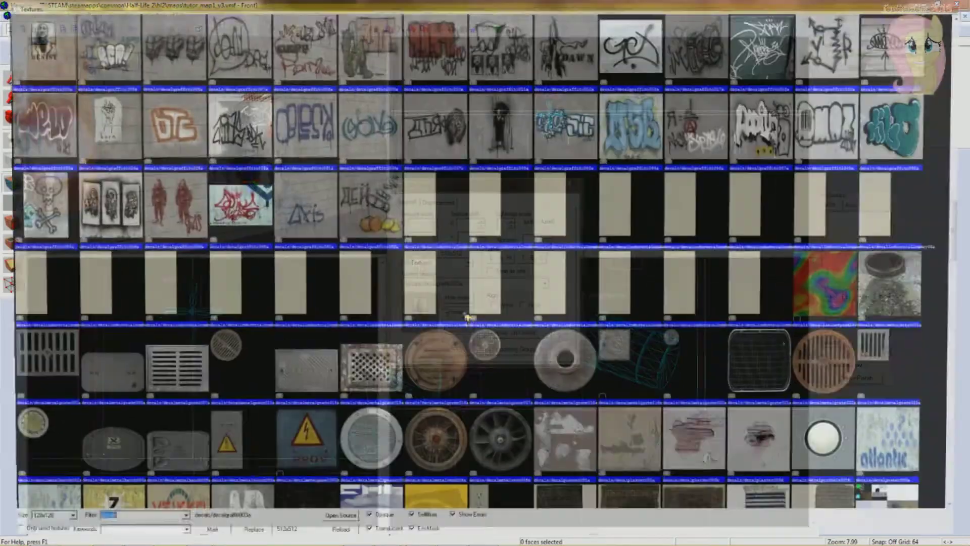
{"action": "left_click", "coordinate": [461, 313]}
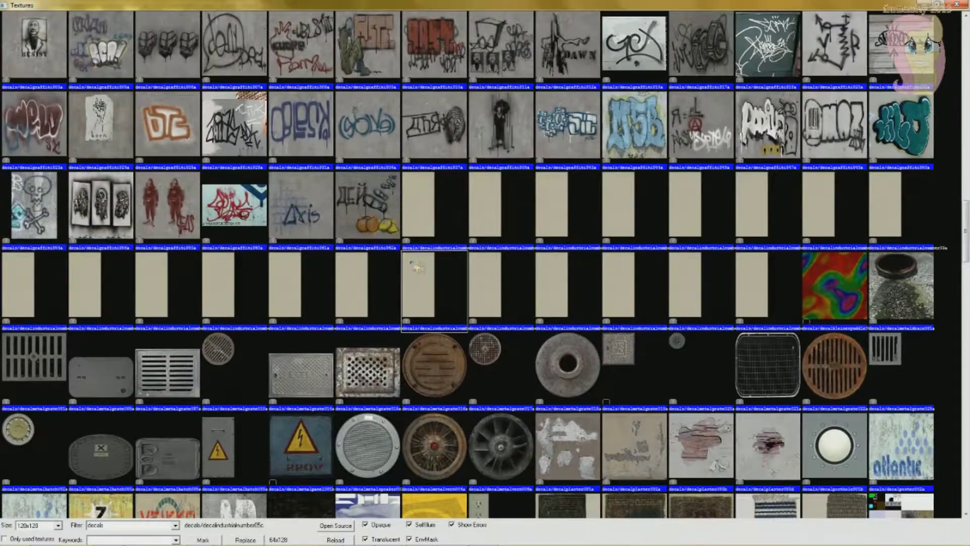
{"action": "scroll", "coordinate": [415, 267], "scroll_direction": "up", "scroll_amount": 5}
{"action": "scroll", "coordinate": [415, 267], "scroll_direction": "down", "scroll_amount": 2}
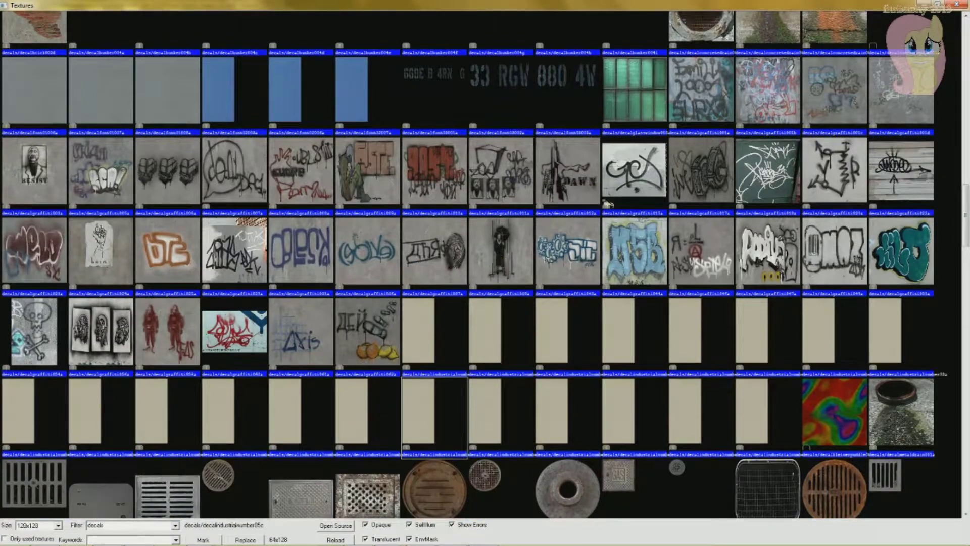
{"action": "double_click", "coordinate": [633, 251]}
{"action": "left_click", "coordinate": [575, 185]}
- Place an overlay with decalgraffiti044a on the brick wall opposite the RESIST decal
{"action": "key", "text": "d"}
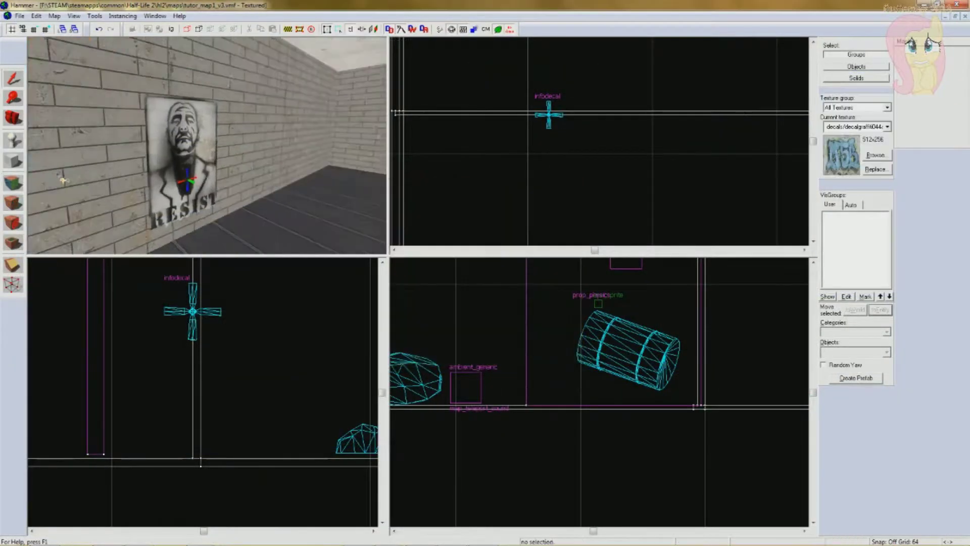
{"action": "key", "text": "z"}
{"action": "key", "text": "s"}
{"action": "key", "text": "w"}
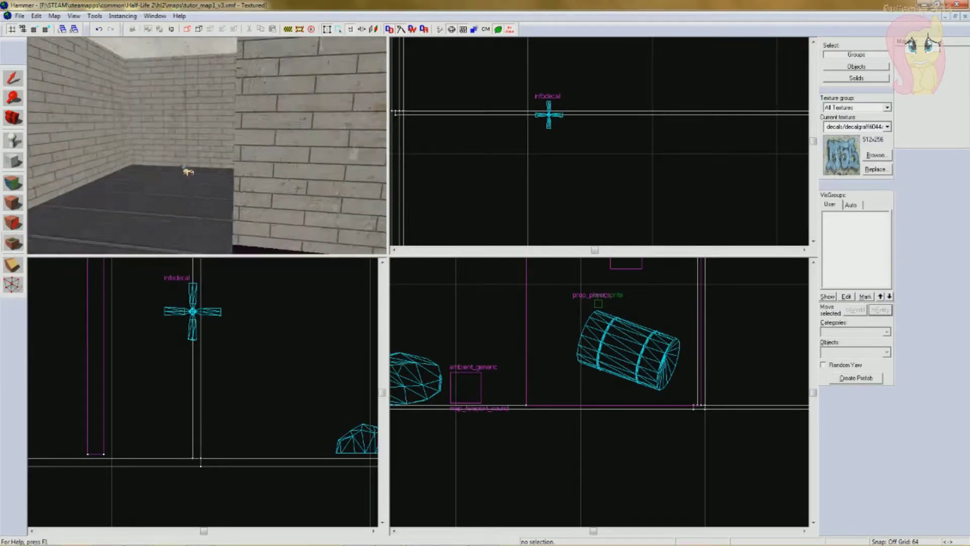
{"action": "left_click", "coordinate": [187, 172]}
{"action": "key", "text": "s"}
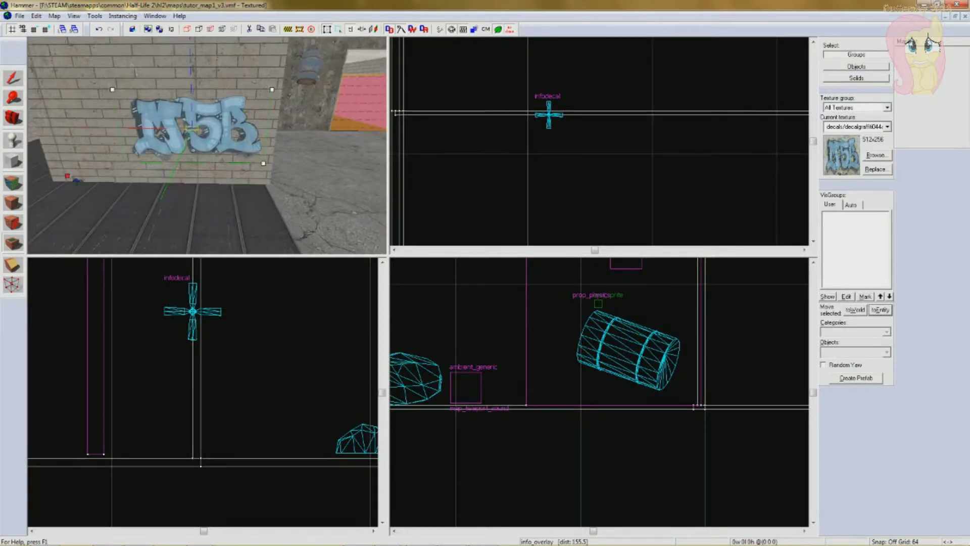
- Stretch the graffiti overlay by its corners to span most of the wall section and clear the selection
{"action": "key", "text": "Up"}
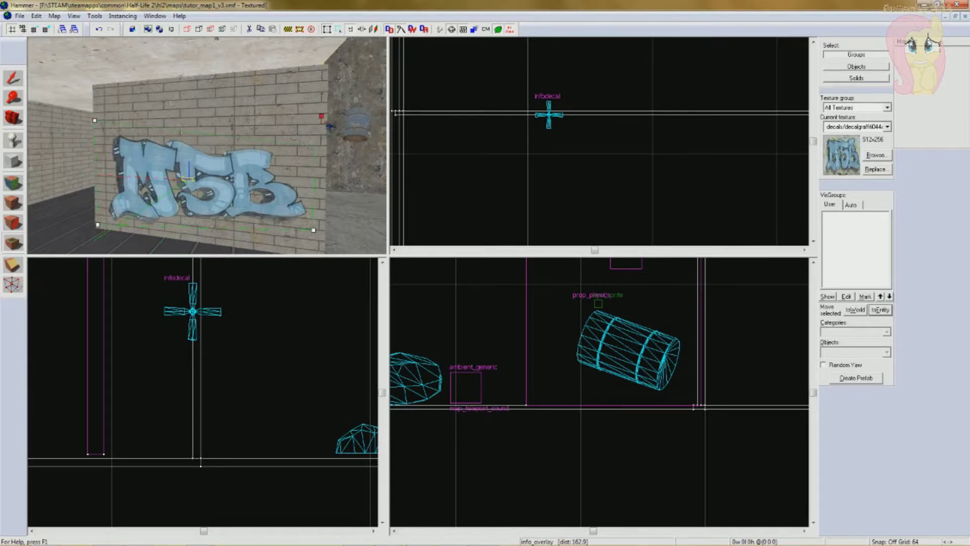
{"action": "key", "text": "z"}
{"action": "key", "text": "Escape"}
{"action": "key", "text": "Escape"}
- Examine the stretched graffiti overlay from several angles and compare it with the RESIST decal on the opposite wall
{"action": "key", "text": "w"}
{"action": "key", "text": "s"}
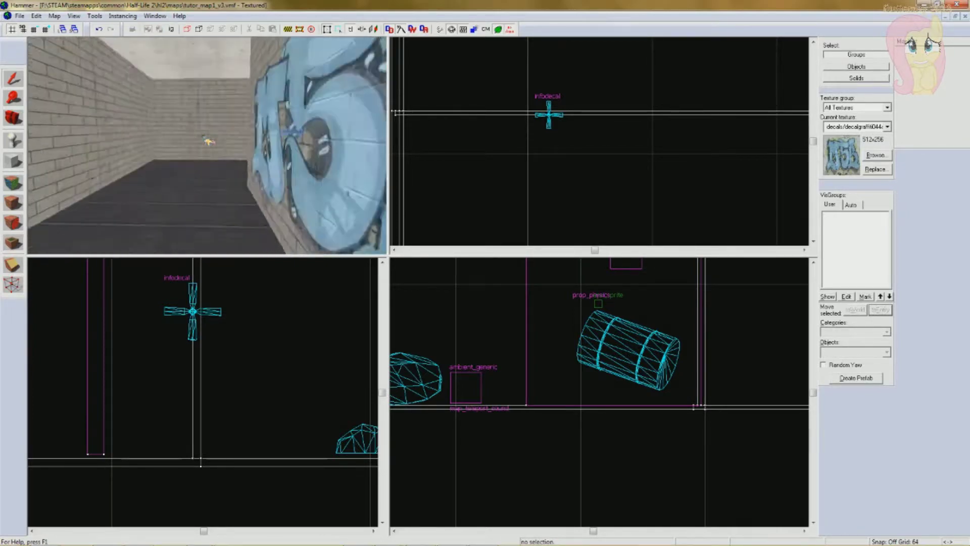
{"action": "key", "text": "Left"}
{"action": "key", "text": "Left"}
{"action": "key", "text": "Left"}
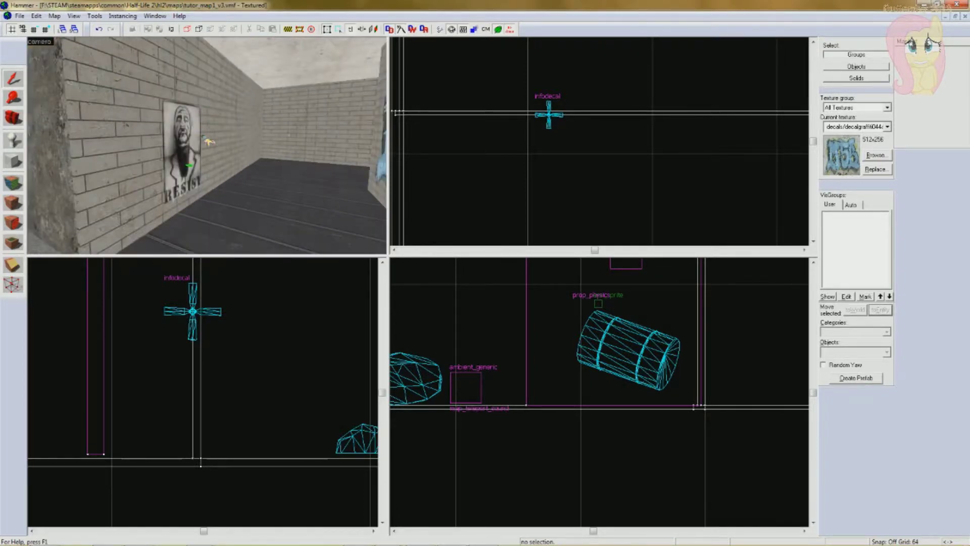
{"action": "key", "text": "Left"}
{"action": "key", "text": "Left"}
{"action": "key", "text": "Left"}
{"action": "key", "text": "Left"}
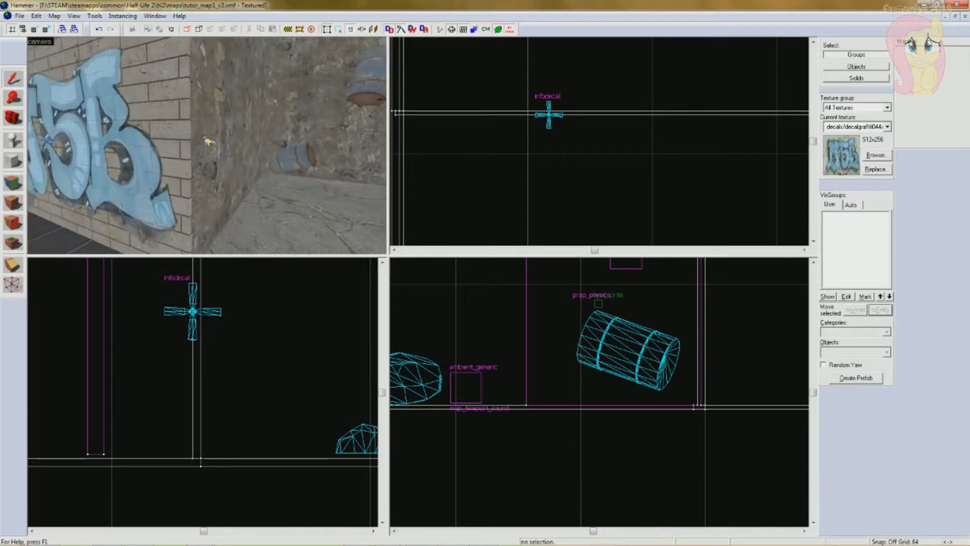
{"action": "key", "text": "w"}
{"action": "key", "text": "s"}
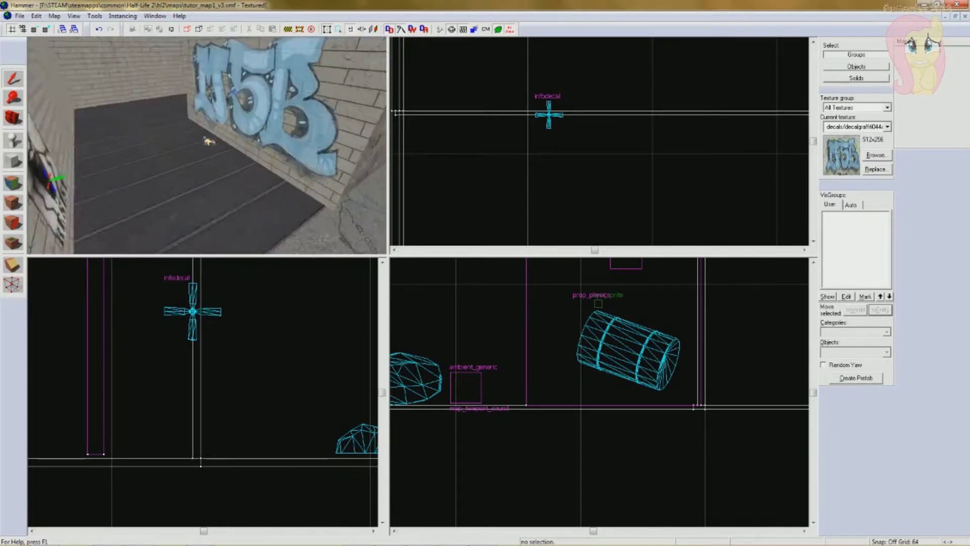
{"action": "key", "text": "w"}
{"action": "key", "text": "s"}
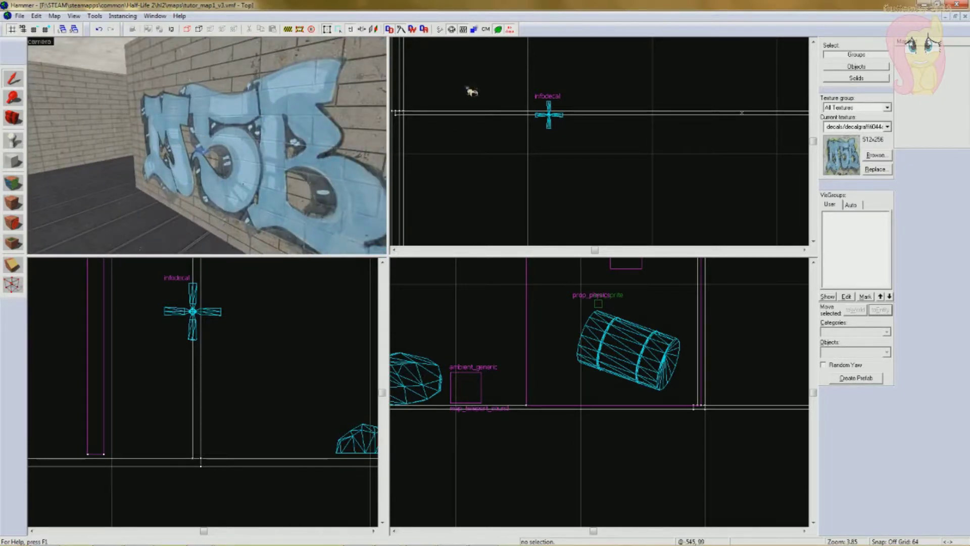
{"action": "left_click", "coordinate": [218, 164]}
{"action": "left_click", "coordinate": [487, 76]}
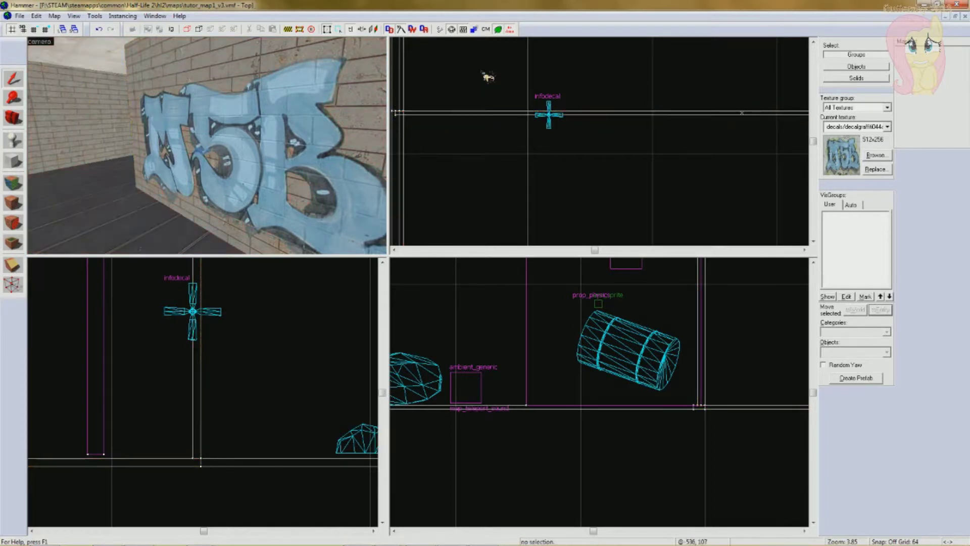
{"action": "scroll", "coordinate": [489, 76], "scroll_direction": "down", "scroll_amount": 3}
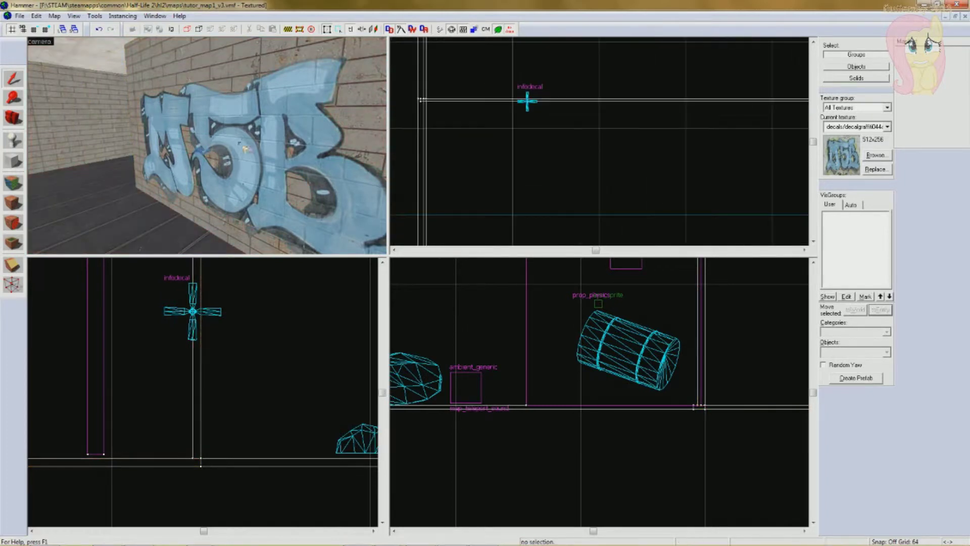
- Browse the decals textures and make the 128x128 DANGER EXPLOSIVES sign the current texture
{"action": "key", "text": "z"}
{"action": "key", "text": "s"}
{"action": "key", "text": "w"}
{"action": "key", "text": "z"}
{"action": "key", "text": "s"}
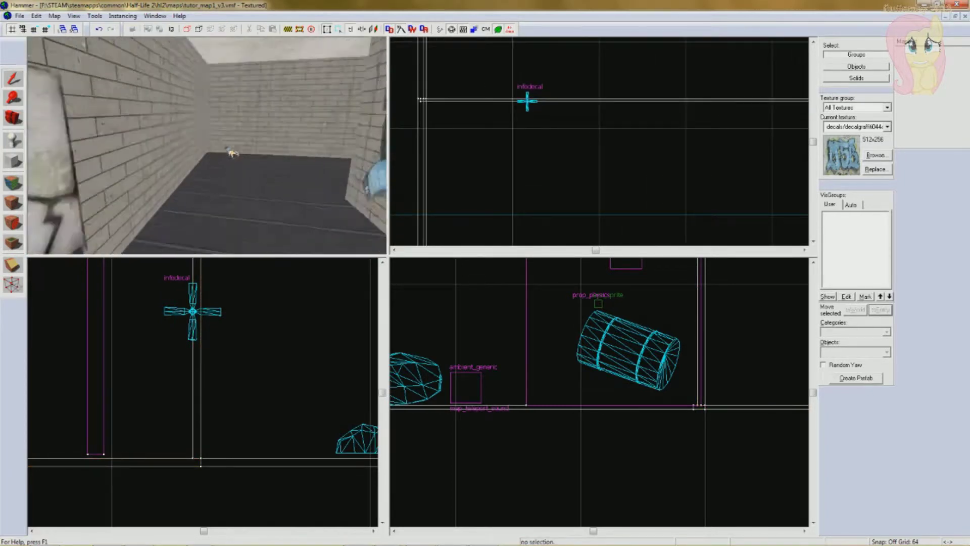
{"action": "left_click", "coordinate": [13, 184]}
{"action": "left_click", "coordinate": [457, 310]}
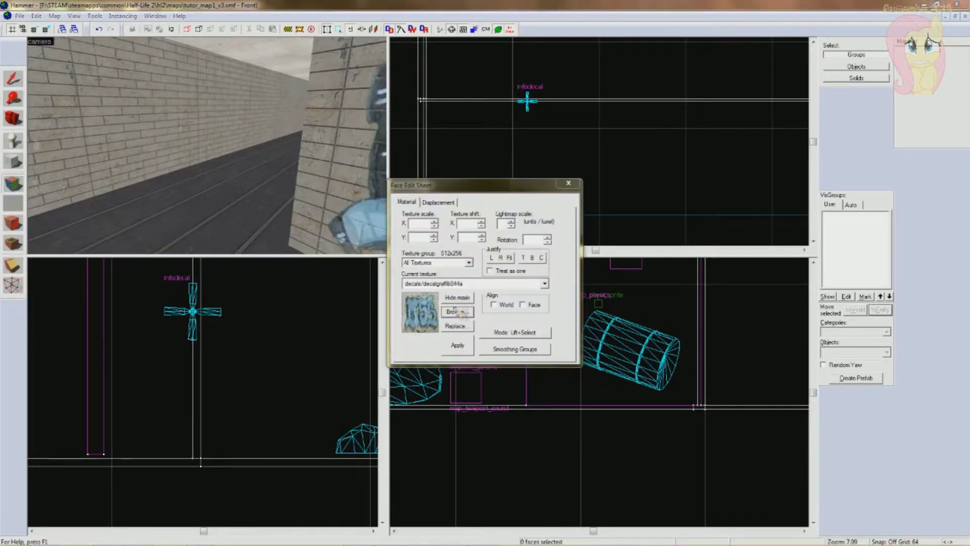
{"action": "left_click", "coordinate": [456, 306]}
{"action": "scroll", "coordinate": [453, 283], "scroll_direction": "down", "scroll_amount": 2}
{"action": "scroll", "coordinate": [455, 284], "scroll_direction": "down", "scroll_amount": 3}
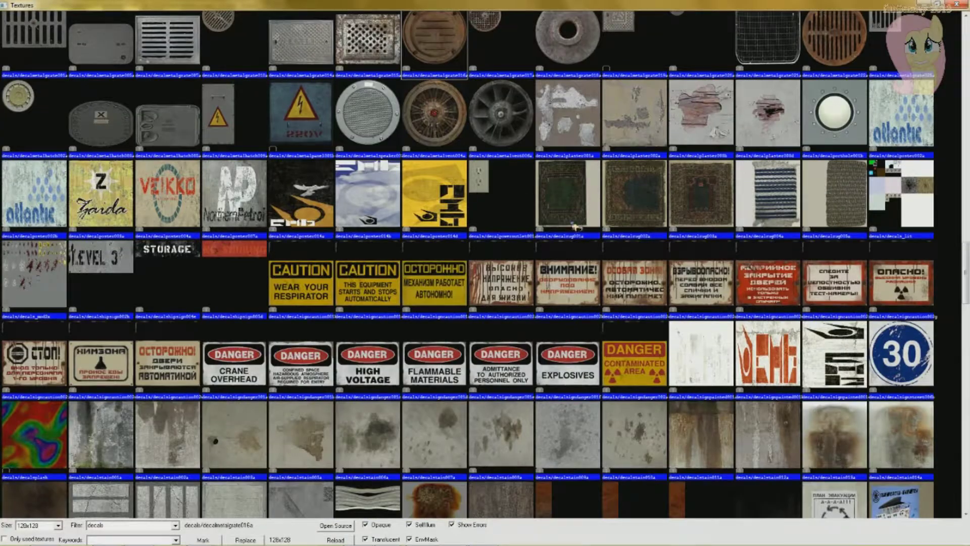
{"action": "double_click", "coordinate": [567, 364]}
{"action": "left_click", "coordinate": [569, 183]}
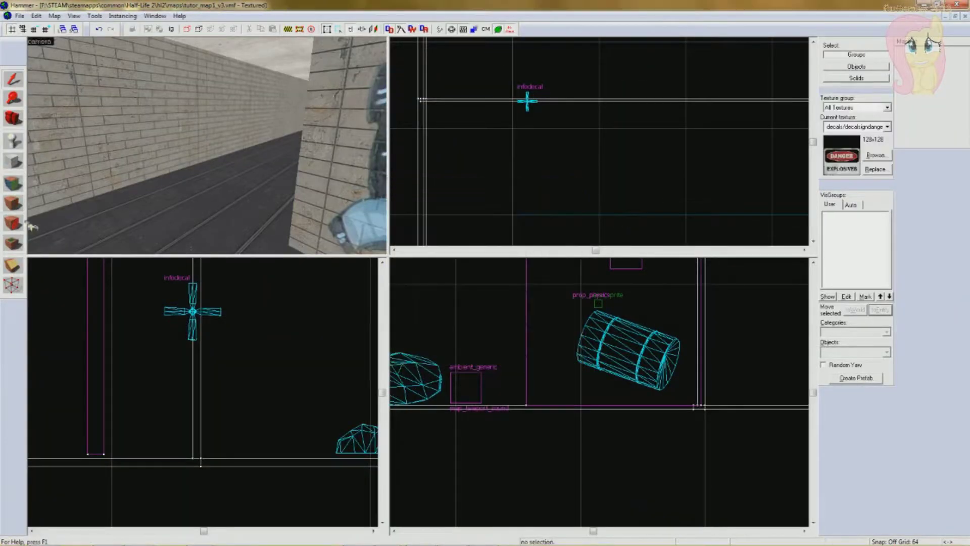
- Apply the DANGER EXPLOSIVES decal low on the corridor's brick wall with the decal tool
{"action": "left_click", "coordinate": [13, 223]}
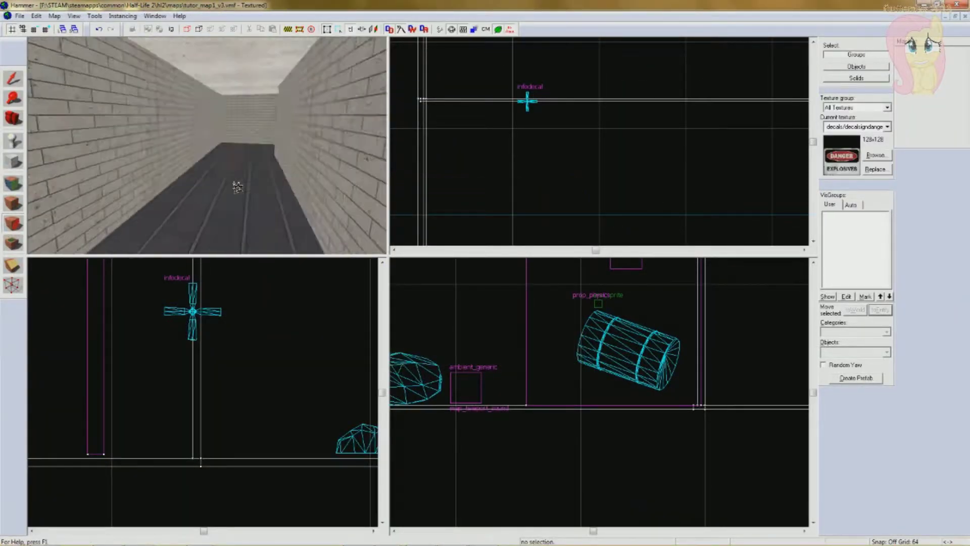
{"action": "key", "text": "z"}
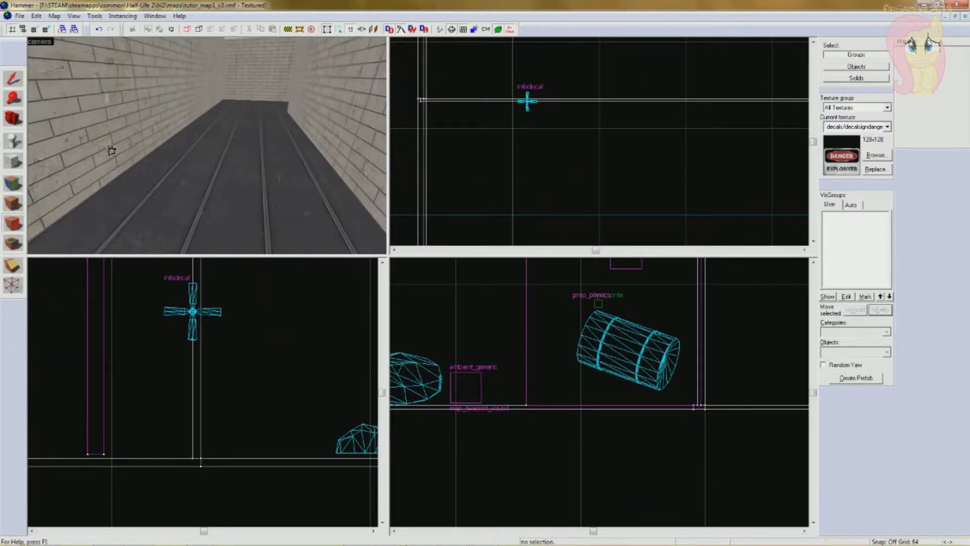
{"action": "left_click", "coordinate": [108, 151]}
{"action": "key", "text": "a"}
{"action": "key", "text": "w"}
- Place a prop_physics entity on the corridor floor beside the danger sign and open its World Model property
{"action": "key", "text": "shift+e"}
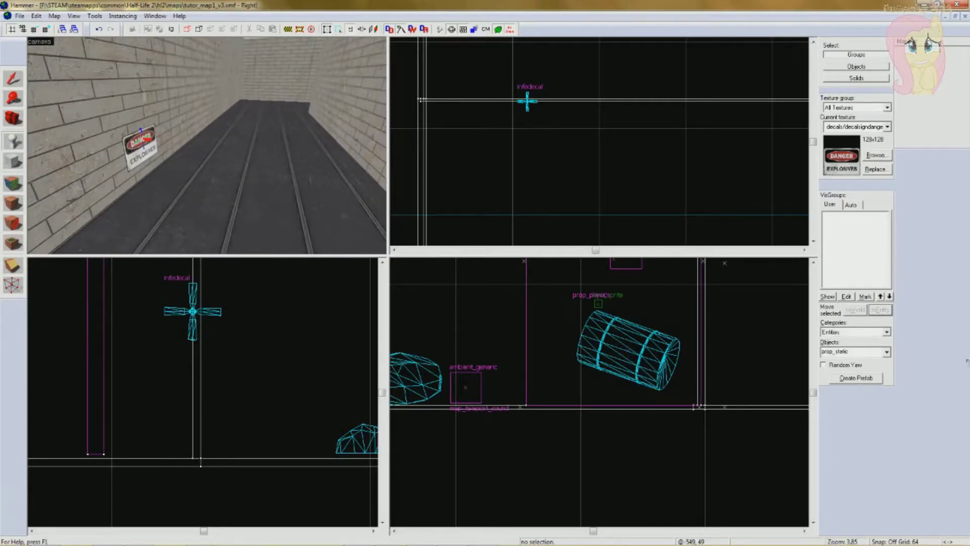
{"action": "type", "text": "prop_physics"}
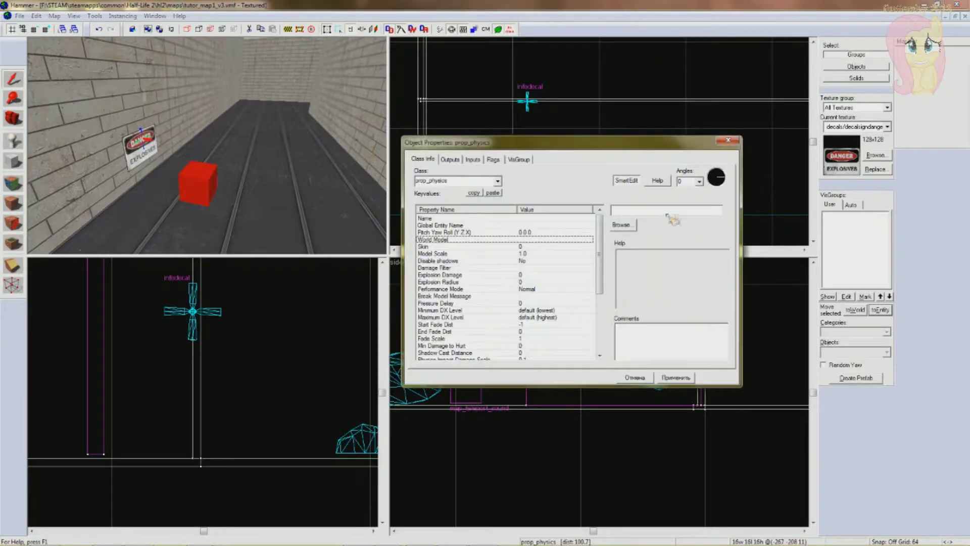
{"action": "left_click", "coordinate": [588, 225]}
{"action": "left_click", "coordinate": [546, 239]}
- Set the prop's world model to oildrum001_explosive.mdl from props_c17, filtering the models by "exp", and close its properties
{"action": "left_click", "coordinate": [626, 226]}
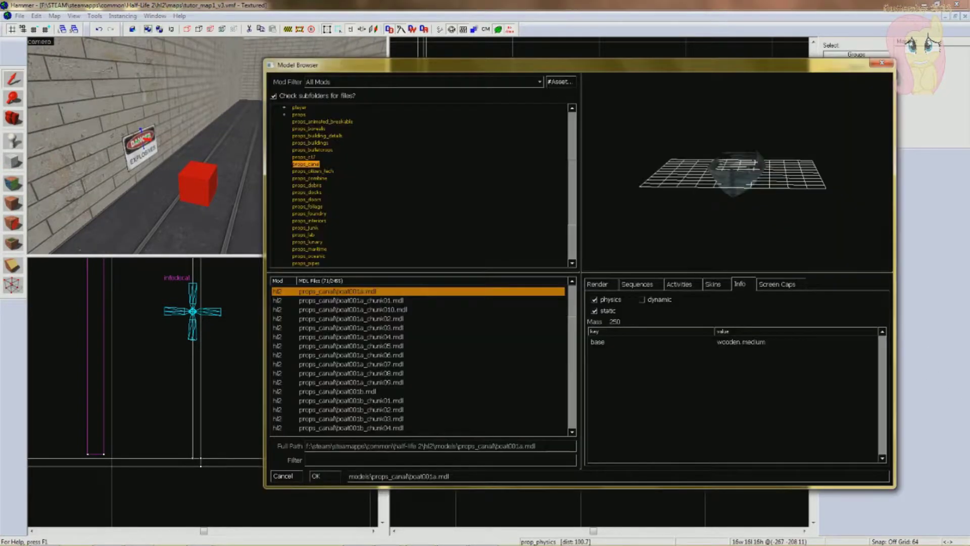
{"action": "left_click", "coordinate": [310, 159]}
{"action": "left_click", "coordinate": [323, 460]}
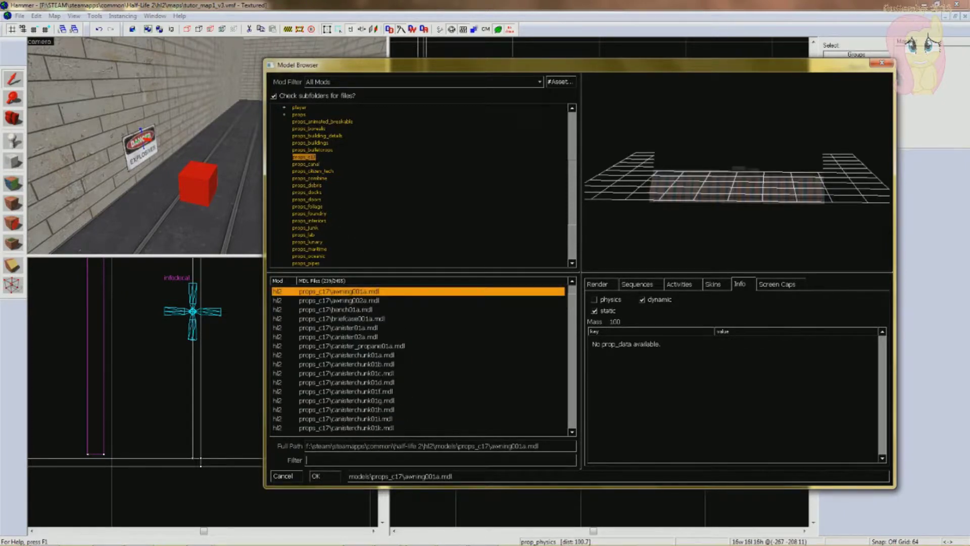
{"action": "type", "text": "exp"}
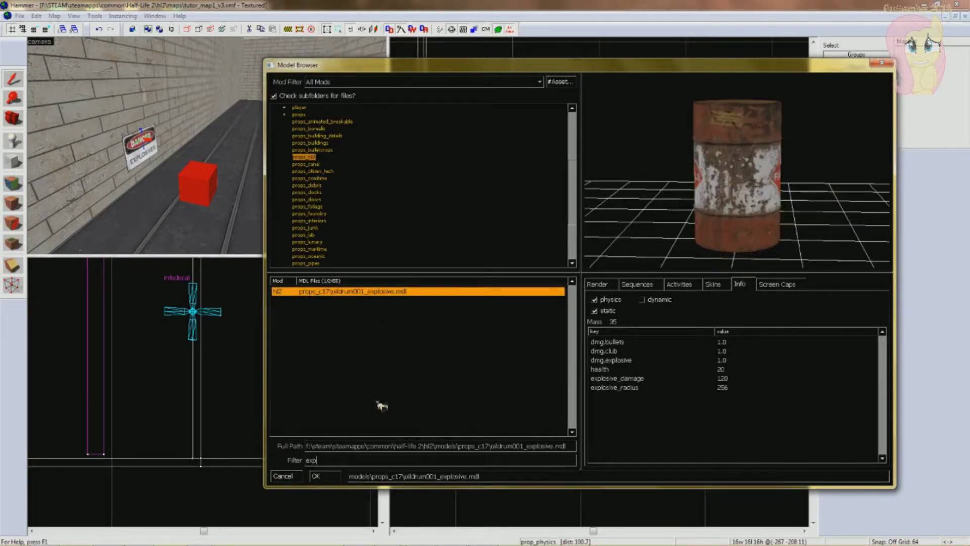
{"action": "left_click", "coordinate": [324, 476]}
{"action": "left_click", "coordinate": [353, 324]}
{"action": "left_click", "coordinate": [727, 141]}
- Duplicate the explosive barrel several times to form a cluster of five on the corridor floor beside the danger sign
{"action": "left_click", "coordinate": [205, 129]}
{"action": "scroll", "coordinate": [287, 336], "scroll_direction": "up", "scroll_amount": 3}
{"action": "scroll", "coordinate": [548, 210], "scroll_direction": "down", "scroll_amount": 8}
{"action": "scroll", "coordinate": [547, 210], "scroll_direction": "up", "scroll_amount": 8}
{"action": "mouse_move", "coordinate": [593, 219]}
{"action": "left_mouse_down", "text": "shift"}
{"action": "mouse_move", "coordinate": [601, 167]}
{"action": "mouse_move", "coordinate": [559, 183]}
{"action": "left_mouse_up", "text": "shift"}
{"action": "left_click_drag", "start_coordinate": [559, 184], "coordinate": [550, 234], "text": "shift"}
{"action": "left_click_drag", "start_coordinate": [550, 183], "coordinate": [581, 195], "text": "shift"}
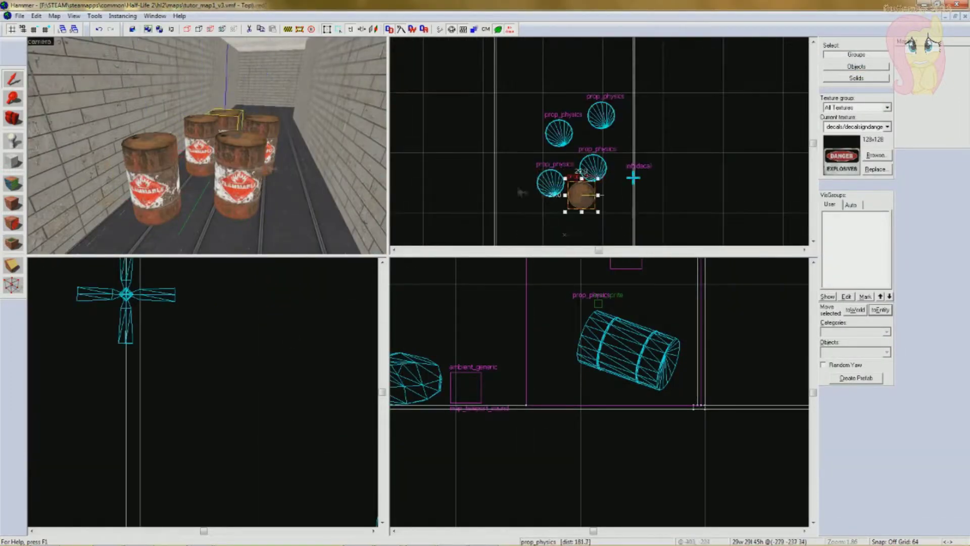
- Tilt several of the barrels at different angles and spread them out at varying heights above the corridor floor
{"action": "left_click", "coordinate": [558, 132]}
{"action": "scroll", "coordinate": [628, 348], "scroll_direction": "down", "scroll_amount": 5}
{"action": "left_click_drag", "start_coordinate": [747, 314], "coordinate": [763, 349]}
{"action": "left_click", "coordinate": [601, 116]}
{"action": "scroll", "coordinate": [143, 387], "scroll_direction": "down", "scroll_amount": 5}
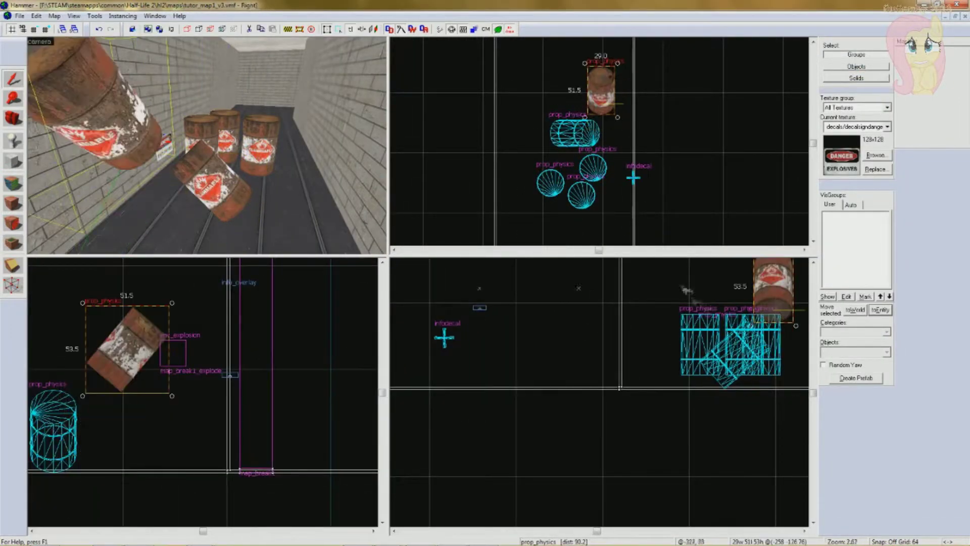
{"action": "left_click_drag", "start_coordinate": [683, 285], "coordinate": [718, 279]}
{"action": "left_click_drag", "start_coordinate": [705, 318], "coordinate": [654, 307]}
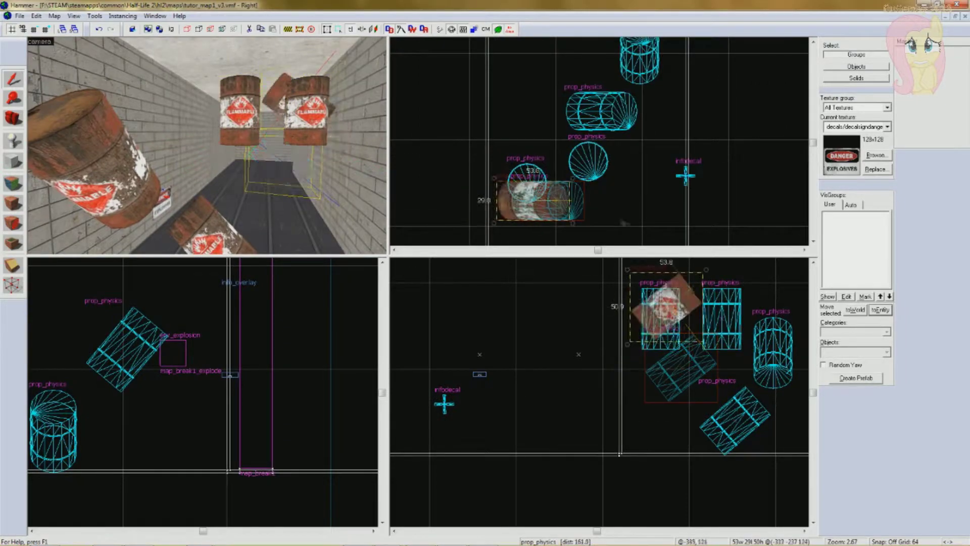
{"action": "left_click_drag", "start_coordinate": [521, 200], "coordinate": [520, 74]}
- Select all five barrels, shift them together along the corridor away from the danger sign, and clear the selection
{"action": "left_click", "coordinate": [298, 174]}
{"action": "left_click", "coordinate": [308, 126]}
{"action": "left_click", "coordinate": [270, 151], "text": "ctrl"}
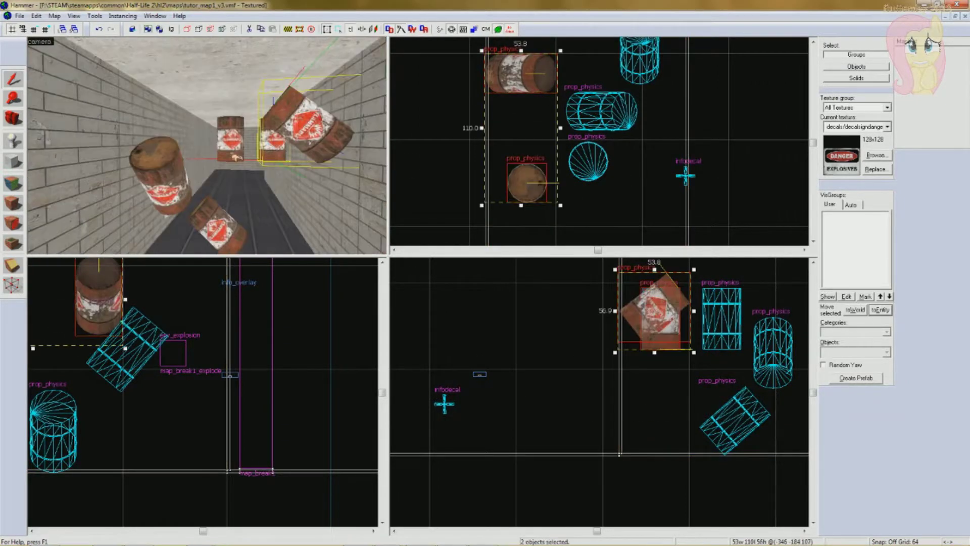
{"action": "left_click", "coordinate": [232, 151], "text": "ctrl"}
{"action": "left_click", "coordinate": [160, 177], "text": "ctrl"}
{"action": "left_click", "coordinate": [218, 226], "text": "ctrl"}
{"action": "scroll", "coordinate": [562, 143], "scroll_direction": "down", "scroll_amount": 4}
{"action": "left_click_drag", "start_coordinate": [580, 127], "coordinate": [588, 204]}
{"action": "scroll", "coordinate": [202, 357], "scroll_direction": "down", "scroll_amount": 3}
{"action": "key", "text": "Escape"}
- Save the map with the suspended barrels in the corridor
{"action": "left_click_drag", "start_coordinate": [118, 130], "coordinate": [88, 49]}
{"action": "key", "text": "w"}
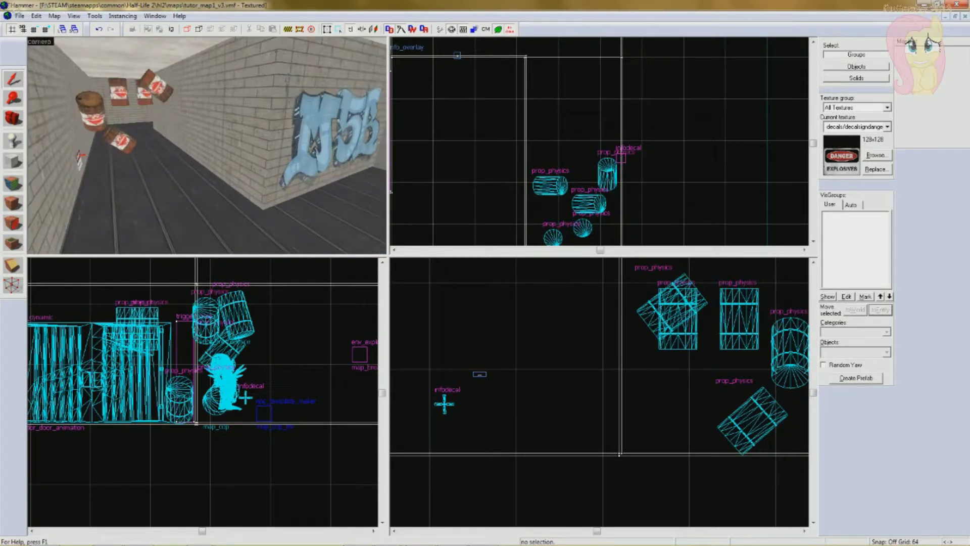
{"action": "left_click", "coordinate": [20, 15]}
{"action": "left_click", "coordinate": [38, 63]}
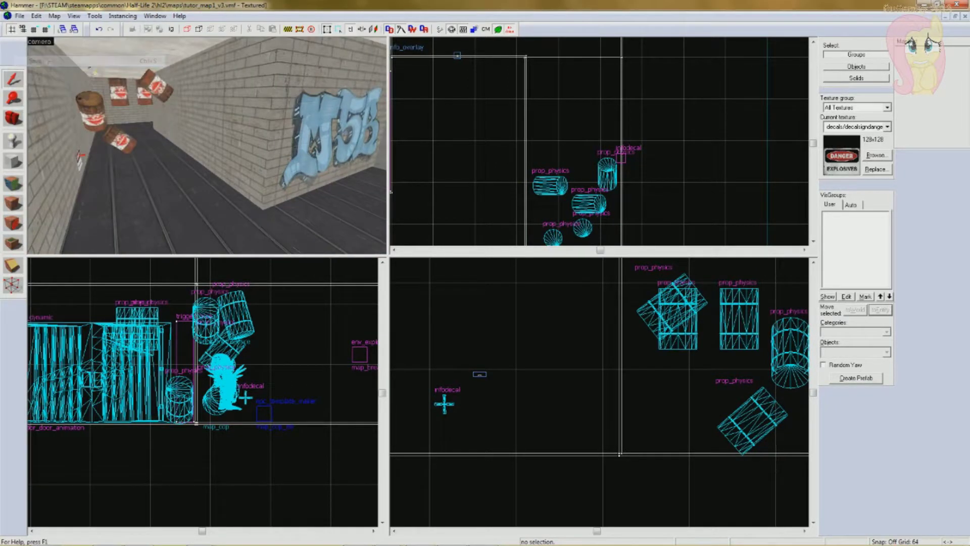
- Place an npc_zombie entity on the corridor floor among the suspended explosive barrels
{"action": "key", "text": "z"}
{"action": "key", "text": "w"}
{"action": "key", "text": "s"}
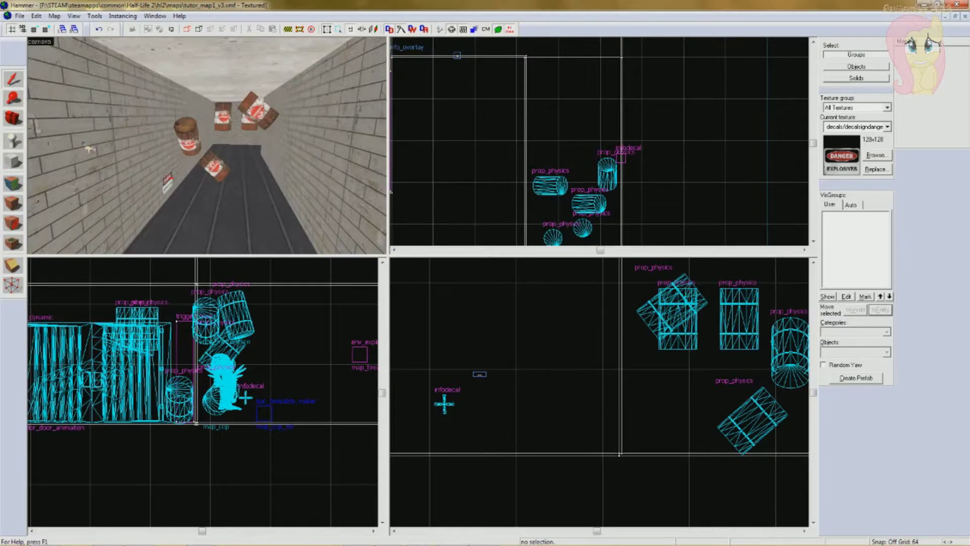
{"action": "left_click", "coordinate": [14, 142]}
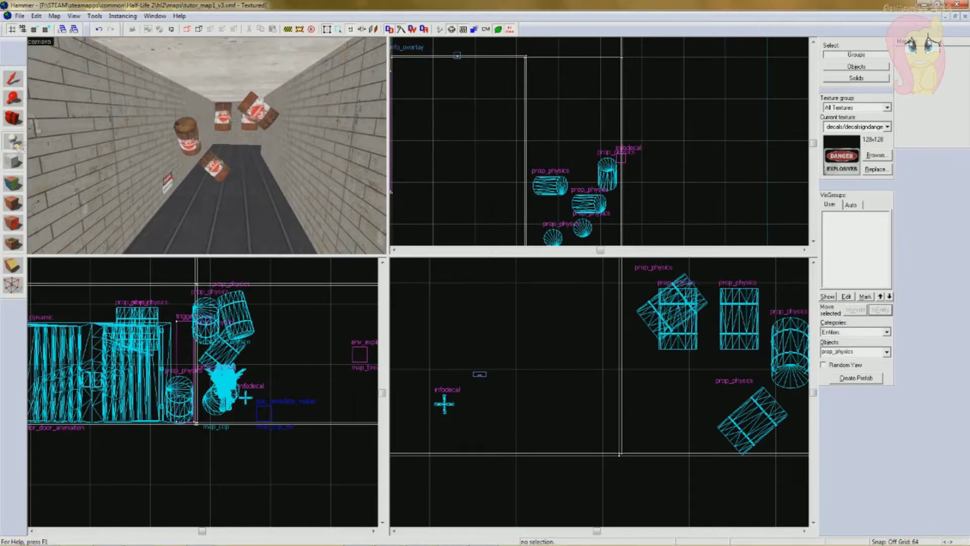
{"action": "left_click", "coordinate": [887, 352]}
{"action": "type", "text": "npc"}
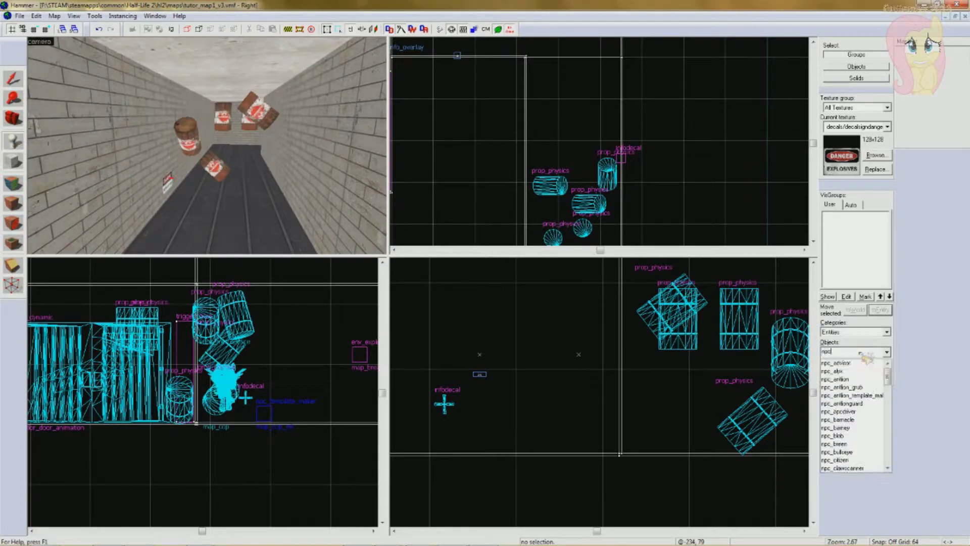
{"action": "type", "text": "_z"}
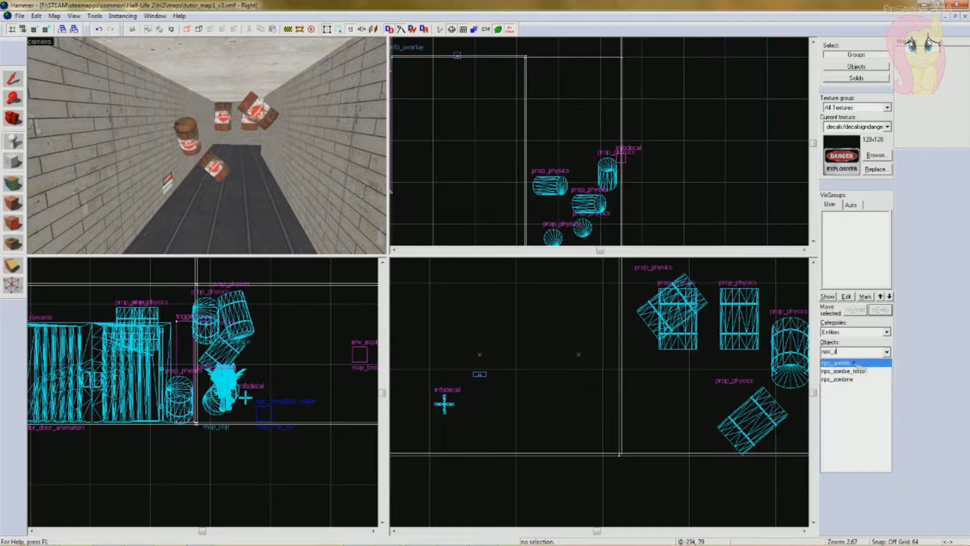
{"action": "left_click", "coordinate": [852, 364]}
{"action": "key", "text": "z"}
{"action": "key", "text": "w"}
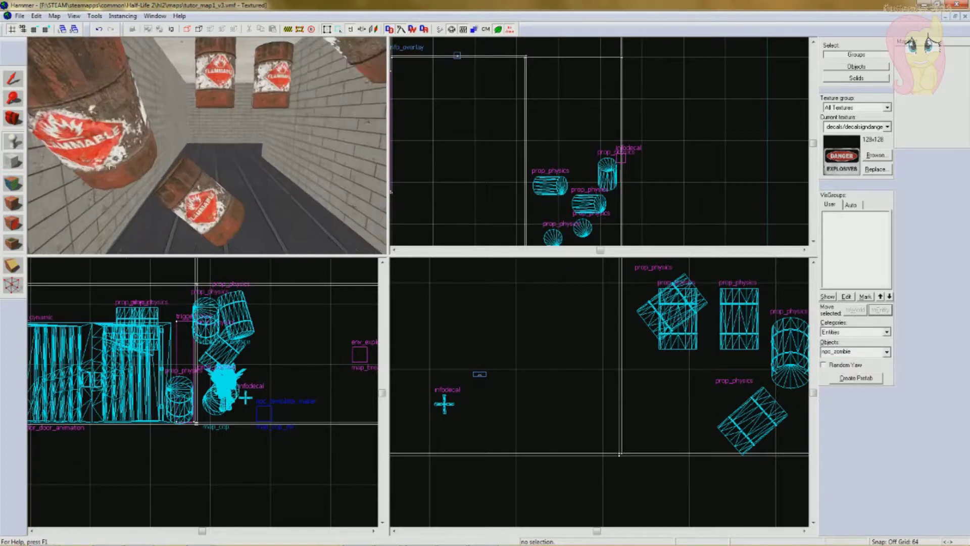
{"action": "key", "text": "s"}
{"action": "left_click_drag", "start_coordinate": [207, 189], "coordinate": [223, 170]}
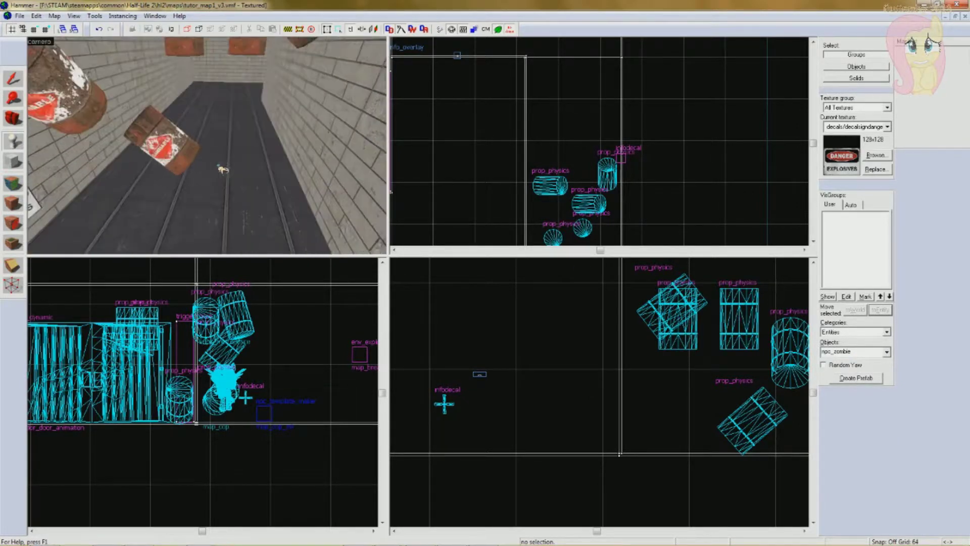
{"action": "left_click", "coordinate": [220, 149]}
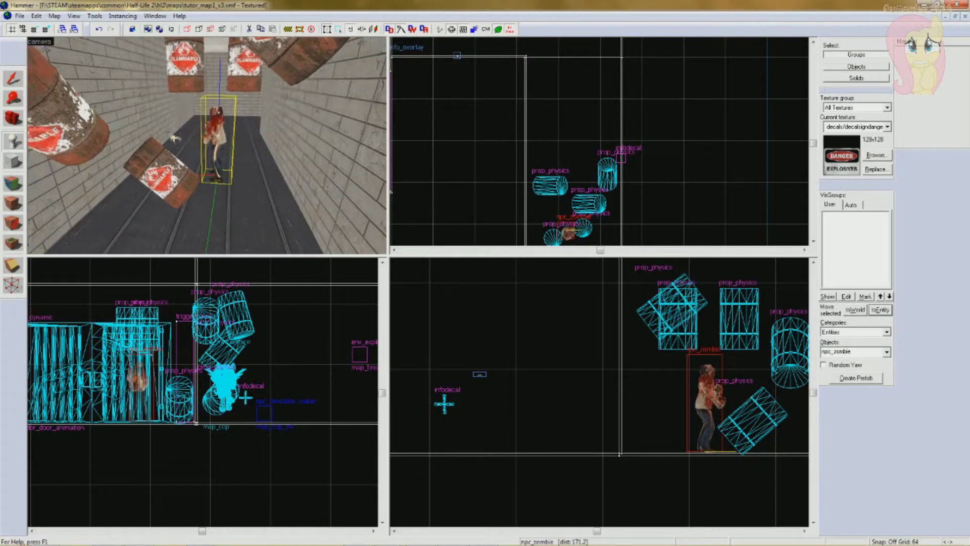
- Set the zombie's angle to 270 in its properties and apply the change
{"action": "left_click", "coordinate": [20, 80]}
{"action": "double_click", "coordinate": [221, 131]}
{"action": "left_click_drag", "start_coordinate": [601, 148], "coordinate": [510, 182]}
{"action": "scroll", "coordinate": [629, 158], "scroll_direction": "down", "scroll_amount": 7}
{"action": "scroll", "coordinate": [581, 143], "scroll_direction": "up", "scroll_amount": 7}
{"action": "left_click", "coordinate": [625, 219]}
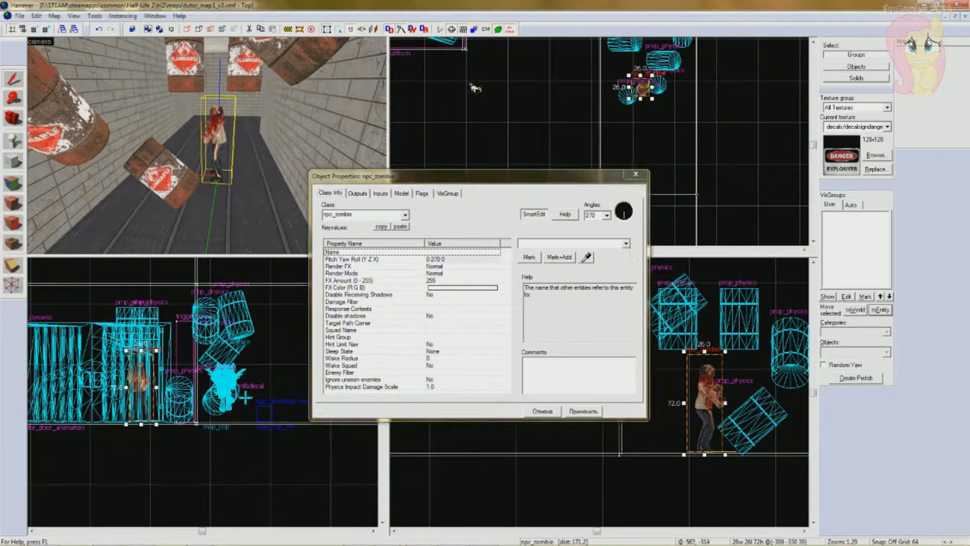
{"action": "left_click", "coordinate": [594, 414]}
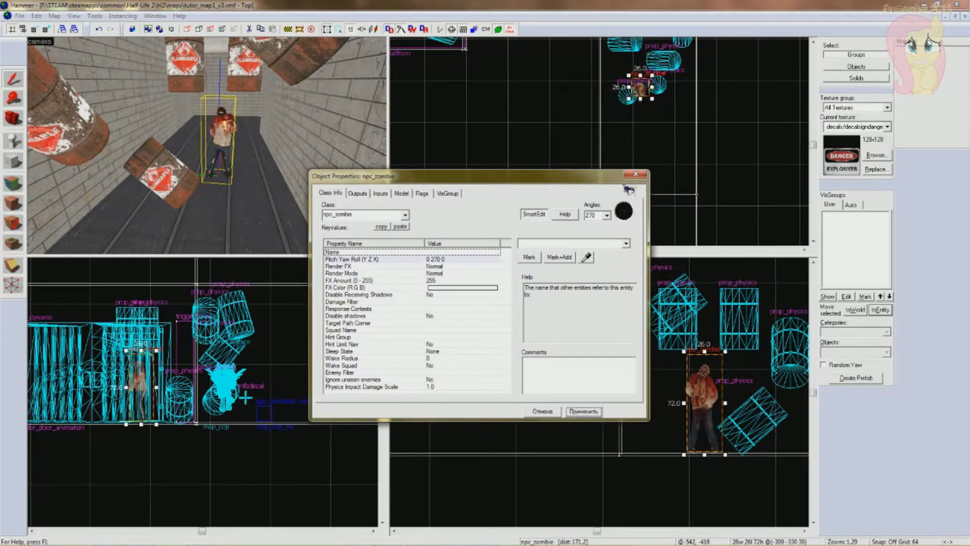
{"action": "left_click", "coordinate": [584, 410]}
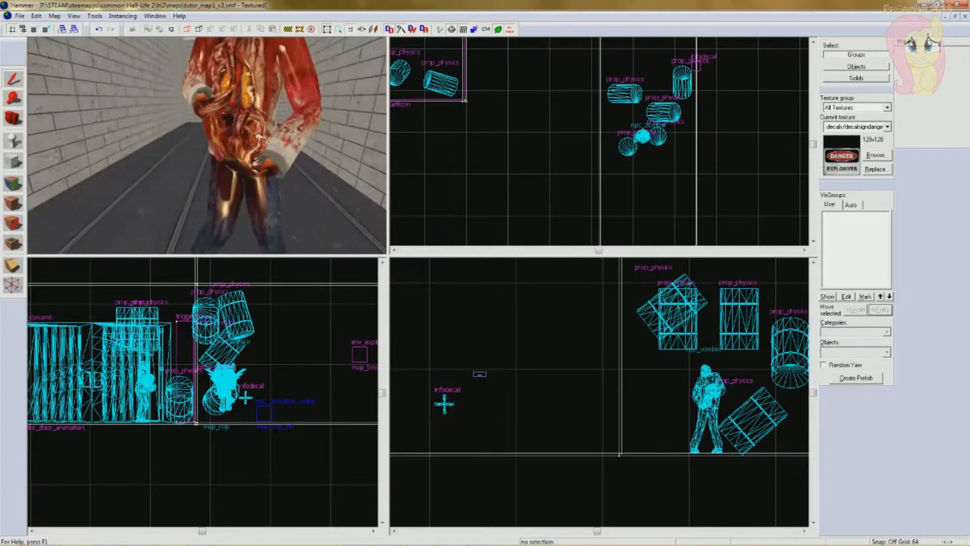
- Examine the zombie among the barrels, the neighbouring room and the corridor from several viewpoints
{"action": "key", "text": "s"}
{"action": "key", "text": "w"}
{"action": "key", "text": "w"}
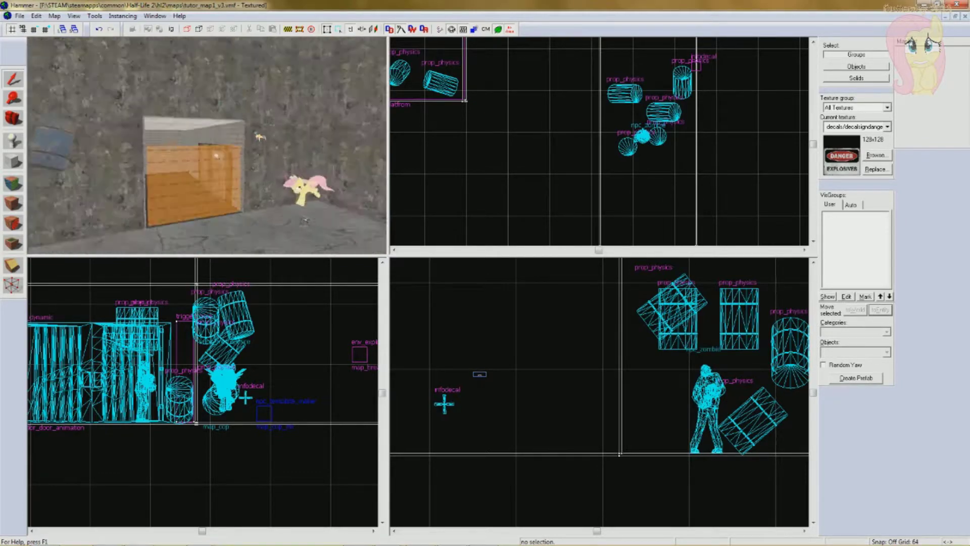
{"action": "left_click_drag", "start_coordinate": [260, 137], "coordinate": [261, 136]}
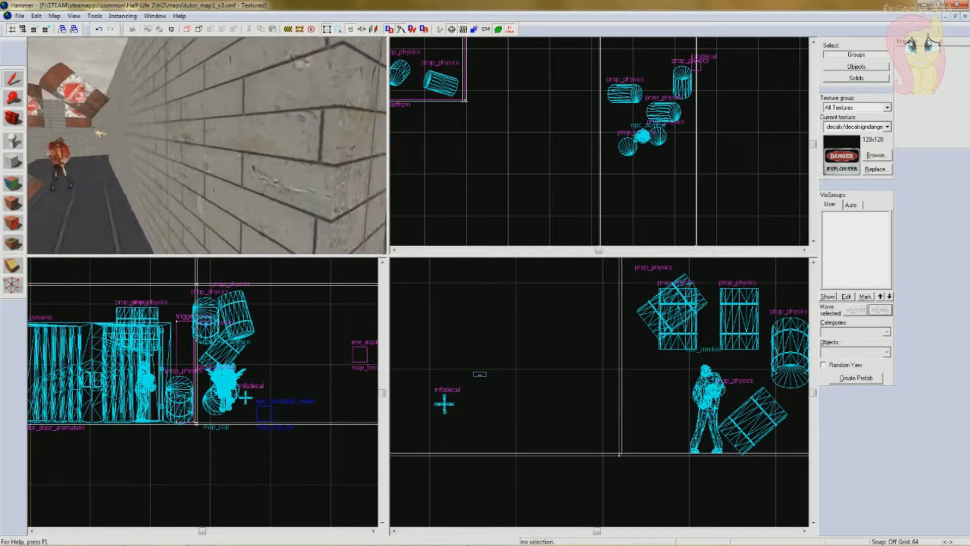
{"action": "key", "text": "w"}
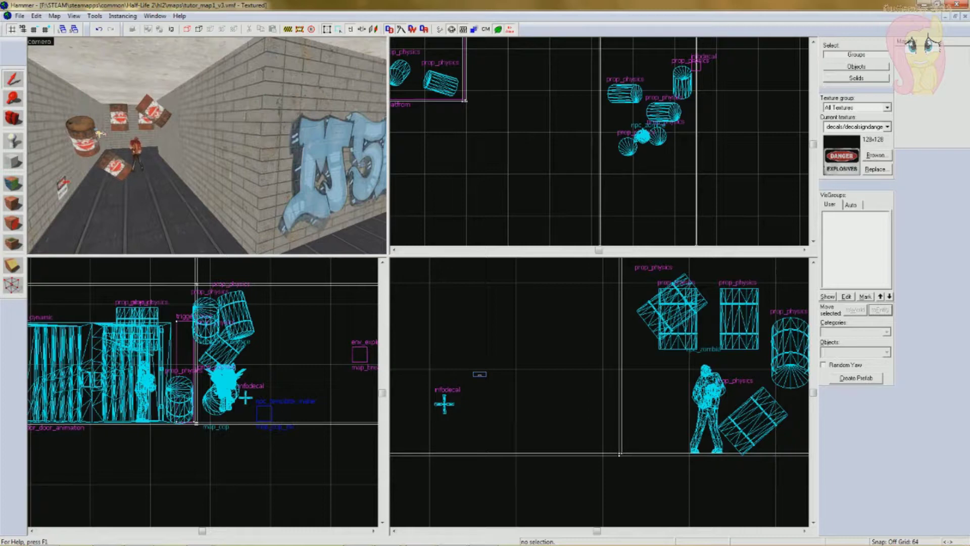
{"action": "scroll", "coordinate": [176, 168], "scroll_direction": "up", "scroll_amount": 1}
{"action": "scroll", "coordinate": [176, 168], "scroll_direction": "down", "scroll_amount": 1}
{"action": "key", "text": "z"}
{"action": "key", "text": "w"}
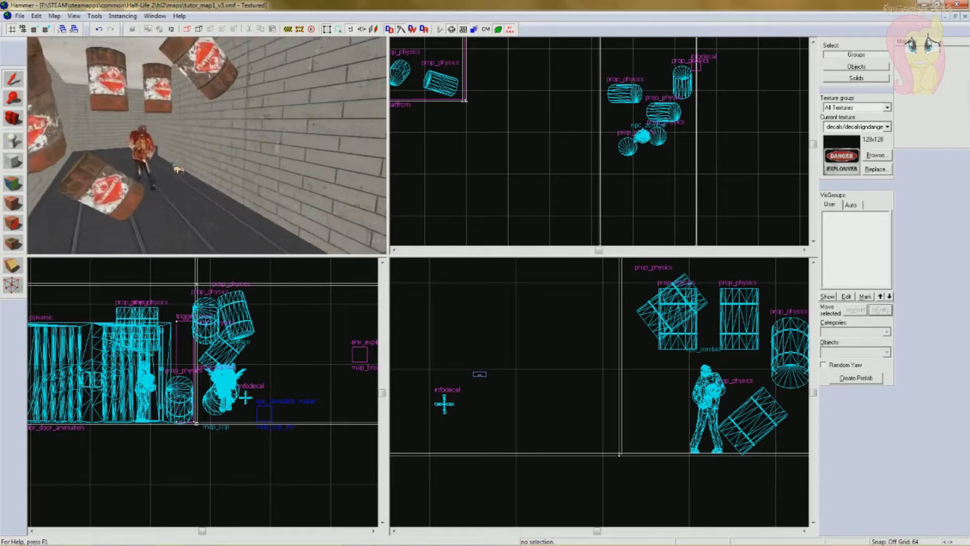
{"action": "key", "text": "s"}
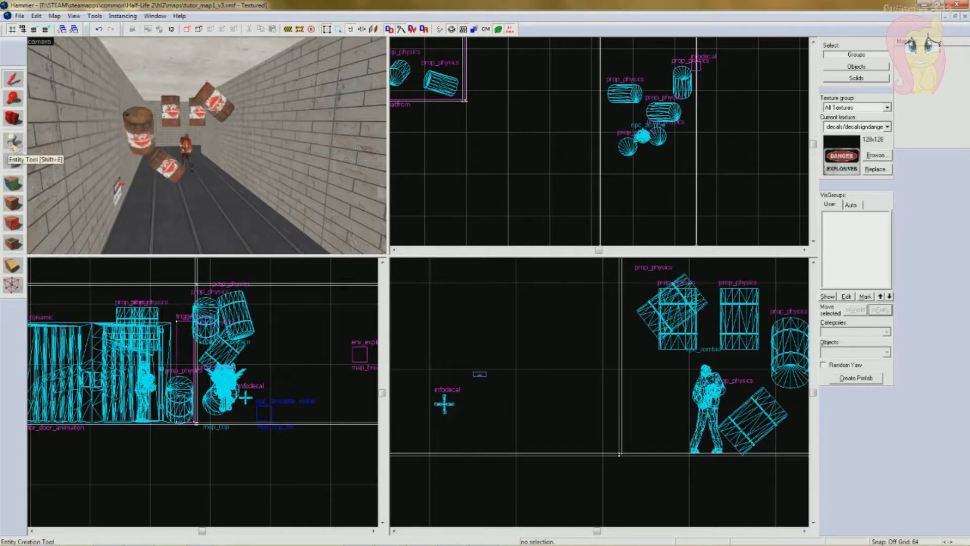
- Choose the info_node entity and place two nodes on the corridor floor, on either side of the zombie
{"action": "left_click", "coordinate": [14, 144]}
{"action": "type", "text": "info_node"}
{"action": "left_click", "coordinate": [851, 364]}
{"action": "key", "text": "z"}
{"action": "key", "text": "w"}
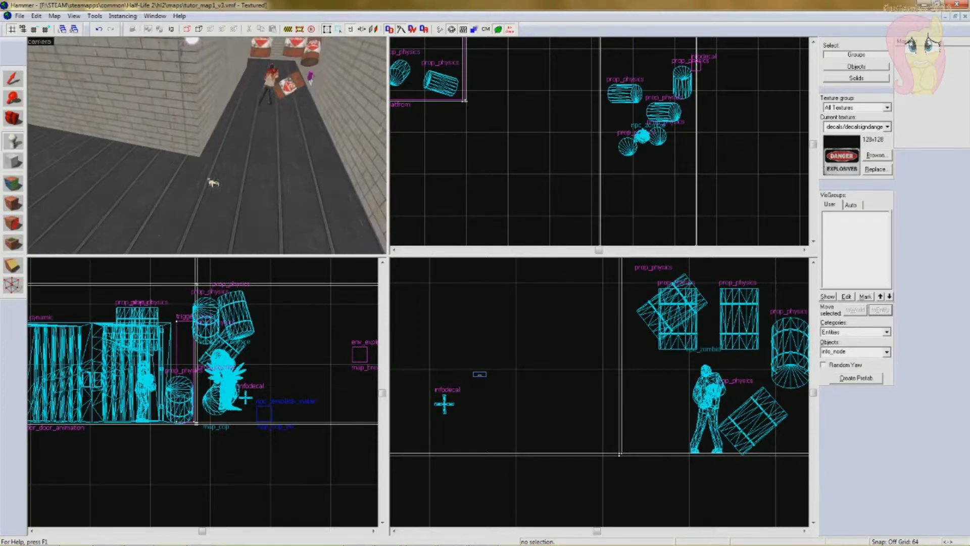
{"action": "left_click", "coordinate": [241, 216]}
{"action": "key", "text": "w"}
{"action": "left_click", "coordinate": [242, 214]}
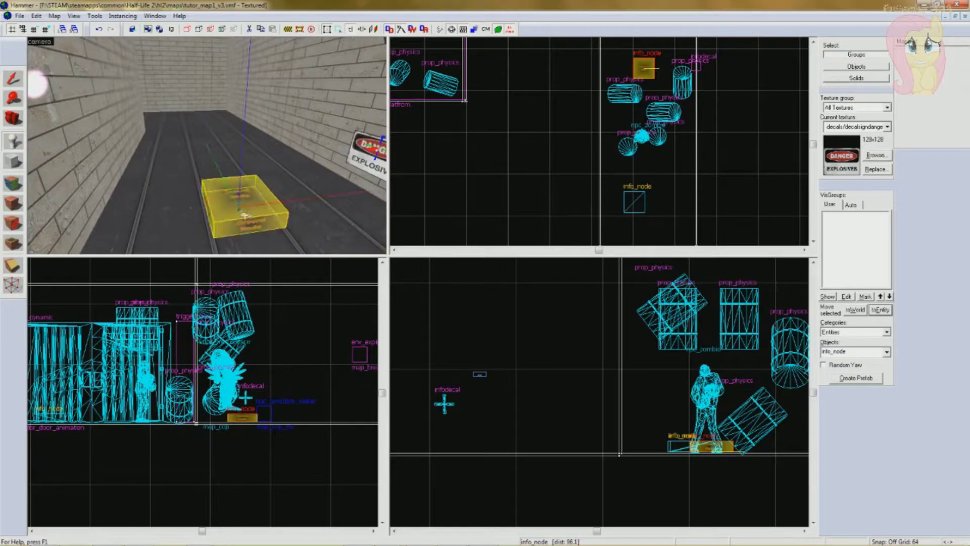
- Place further info_node entities along the corridor floor and around the corner by the graffiti
{"action": "key", "text": "w"}
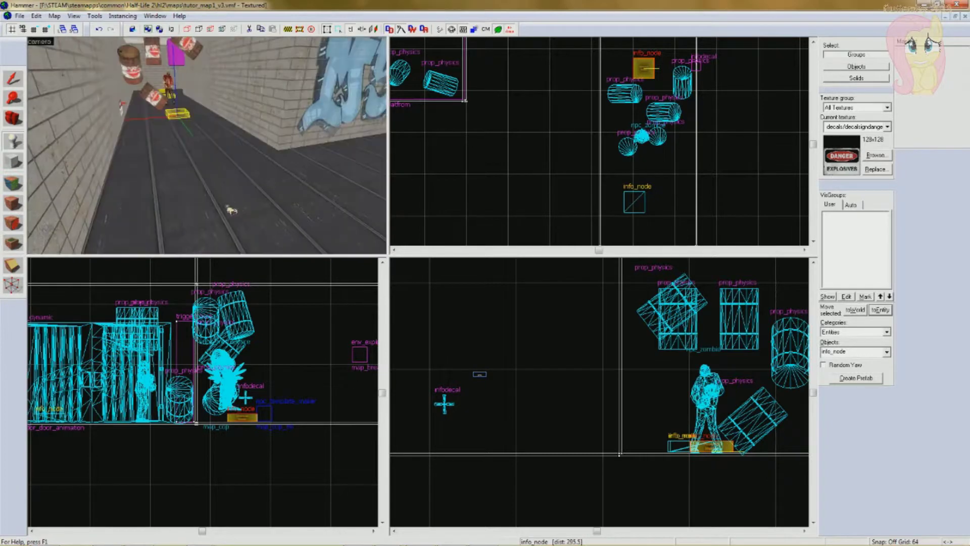
{"action": "left_click", "coordinate": [233, 207]}
{"action": "key", "text": "z"}
{"action": "key", "text": "z"}
{"action": "left_click", "coordinate": [254, 199]}
{"action": "key", "text": "z"}
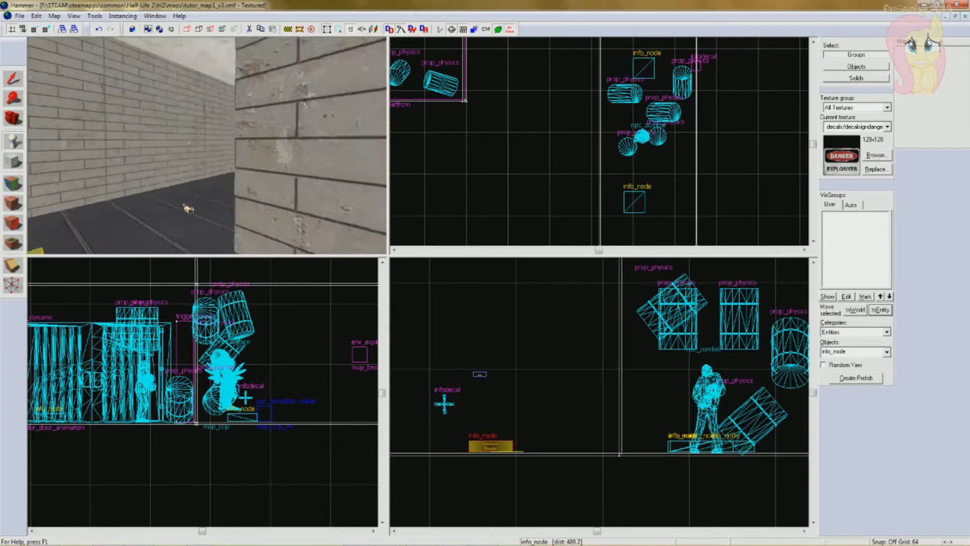
{"action": "key", "text": "z"}
{"action": "left_click", "coordinate": [238, 188]}
{"action": "key", "text": "z"}
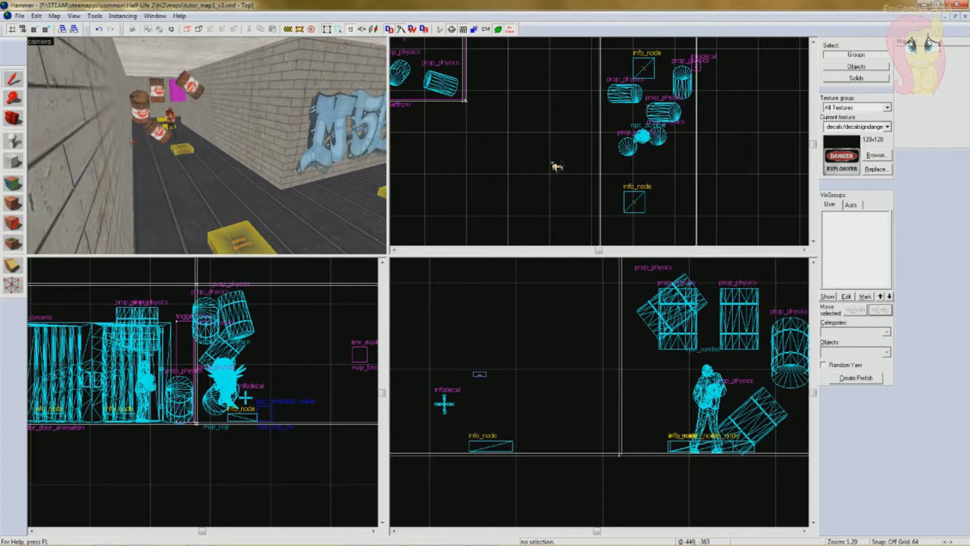
- Examine the placed info_node entities, the zombie and the barrels from several points along the corridor
{"action": "key", "text": "z"}
{"action": "key", "text": "w"}
{"action": "key", "text": "s"}
{"action": "key", "text": "w"}
{"action": "key", "text": "s"}
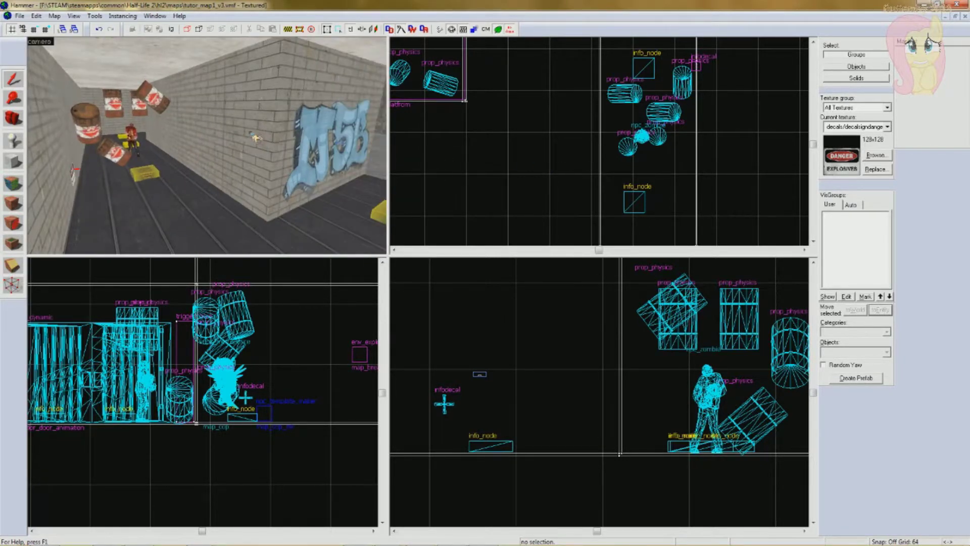
{"action": "key", "text": "w"}
{"action": "key", "text": "s"}
{"action": "key", "text": "w"}
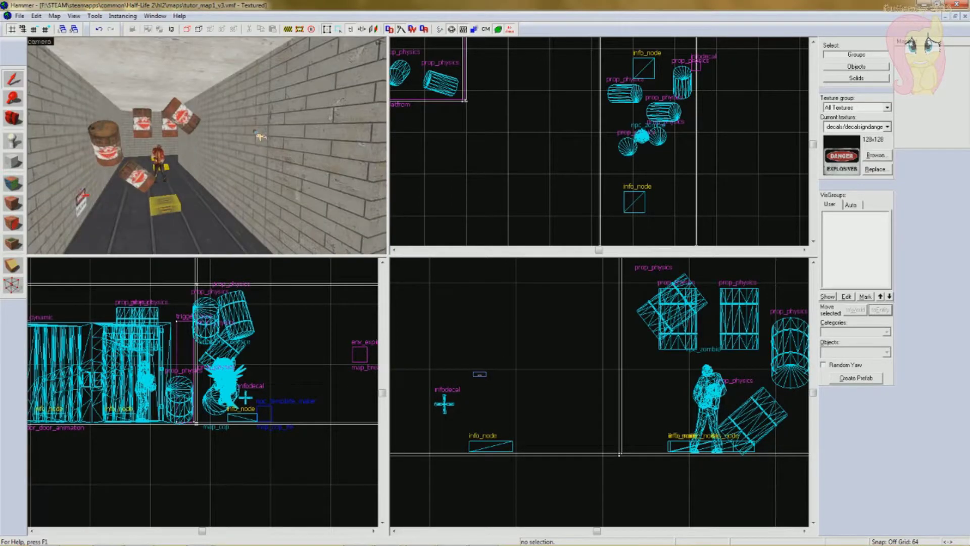
- Switch to the lesson outline in Word to review its topics, and return to Hammer
{"action": "left_click", "coordinate": [482, 535]}
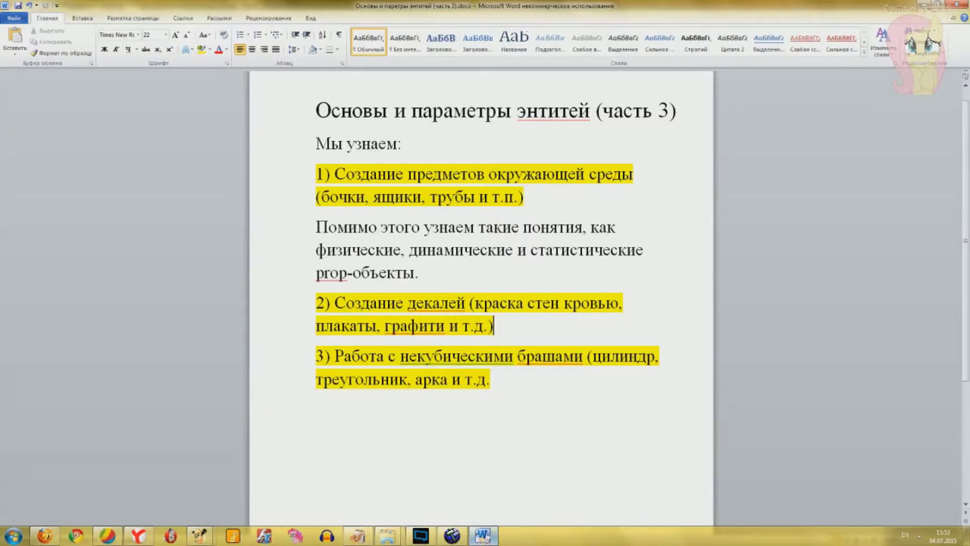
{"action": "right_click", "coordinate": [486, 539]}
{"action": "left_click", "coordinate": [639, 460]}
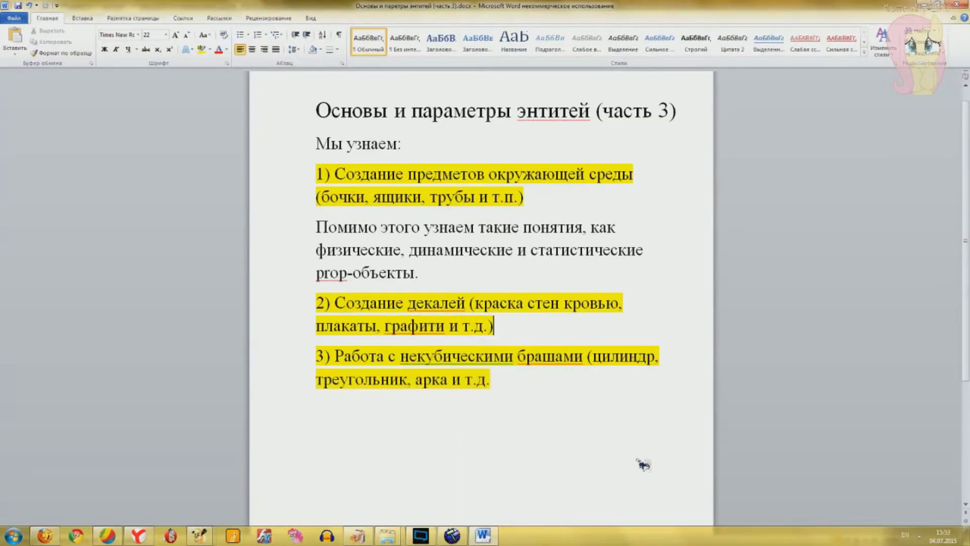
{"action": "left_click", "coordinate": [483, 535]}
- Browse the wall textures and set concrete/concretewall010a as the current texture
{"action": "key", "text": "s"}
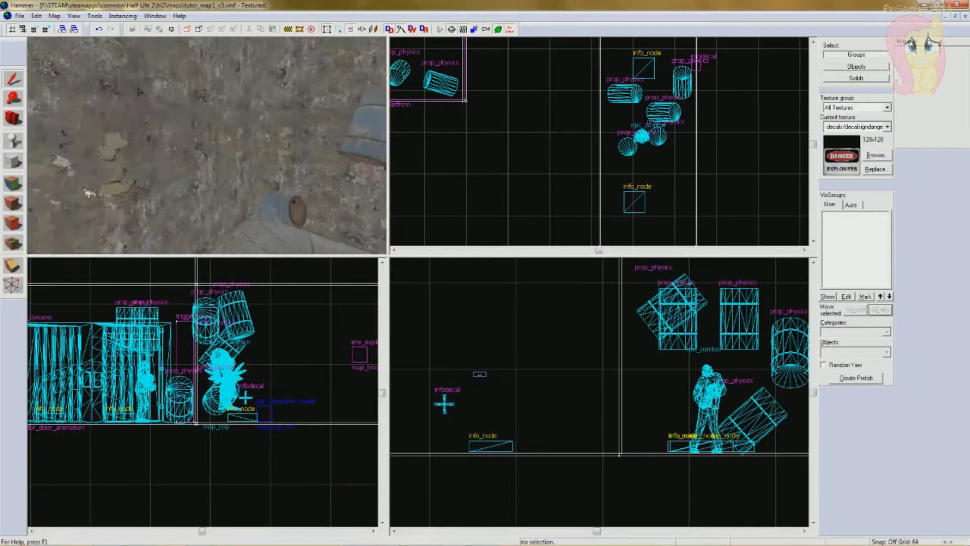
{"action": "key", "text": "z"}
{"action": "left_click", "coordinate": [13, 184]}
{"action": "left_click", "coordinate": [457, 312]}
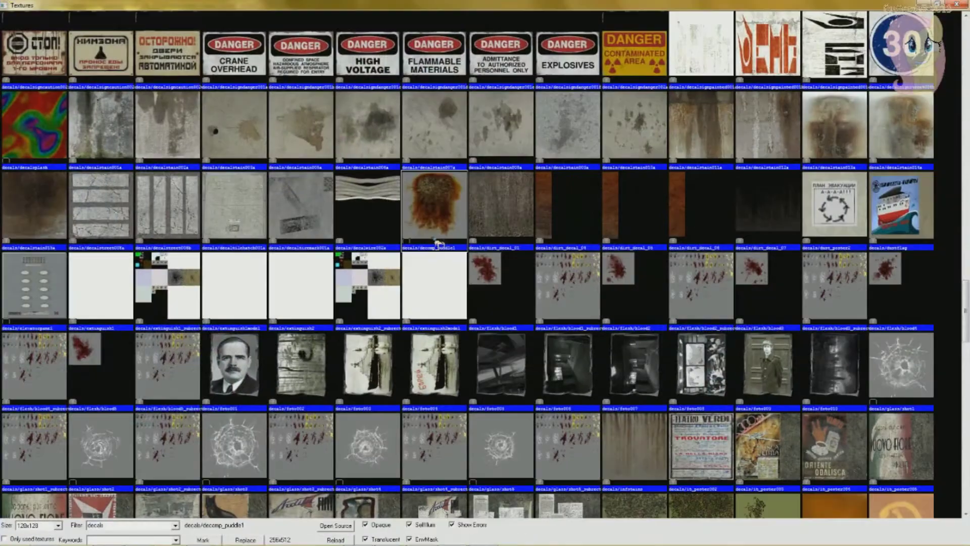
{"action": "scroll", "coordinate": [439, 243], "scroll_direction": "down", "scroll_amount": 10}
{"action": "scroll", "coordinate": [439, 243], "scroll_direction": "up", "scroll_amount": 8}
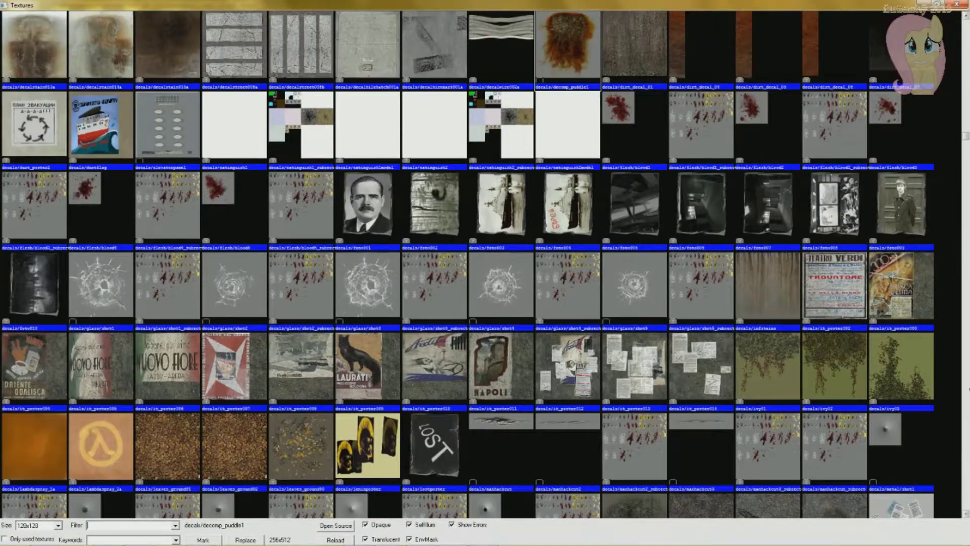
{"action": "scroll", "coordinate": [902, 144], "scroll_direction": "down", "scroll_amount": 1}
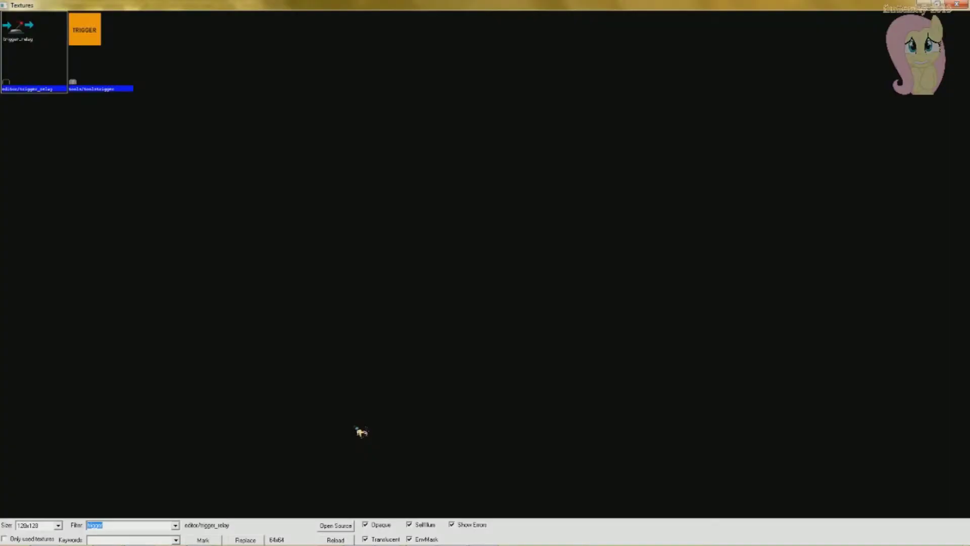
{"action": "type", "text": "wal"}
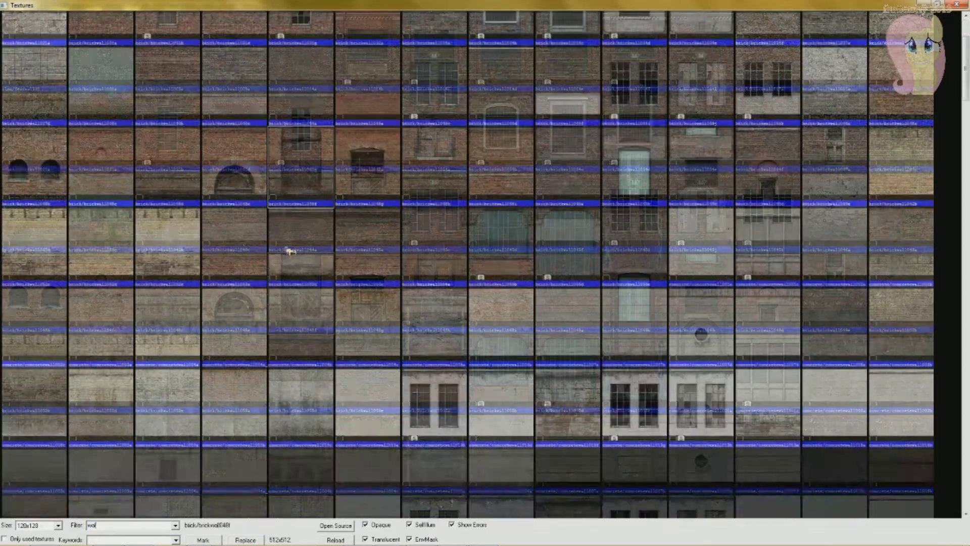
{"action": "double_click", "coordinate": [166, 276]}
{"action": "left_click", "coordinate": [568, 185]}
- Activate the Block tool and review the primitive shapes it can create, keeping block as the object
{"action": "key", "text": "d"}
{"action": "left_click_drag", "start_coordinate": [80, 180], "coordinate": [9, 167]}
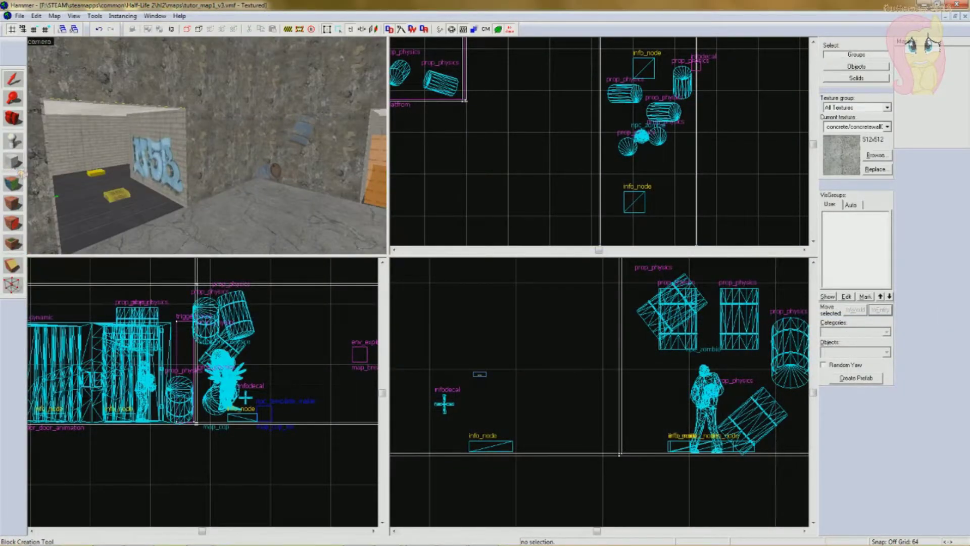
{"action": "left_click", "coordinate": [17, 170]}
{"action": "left_click_drag", "start_coordinate": [151, 166], "coordinate": [151, 166]}
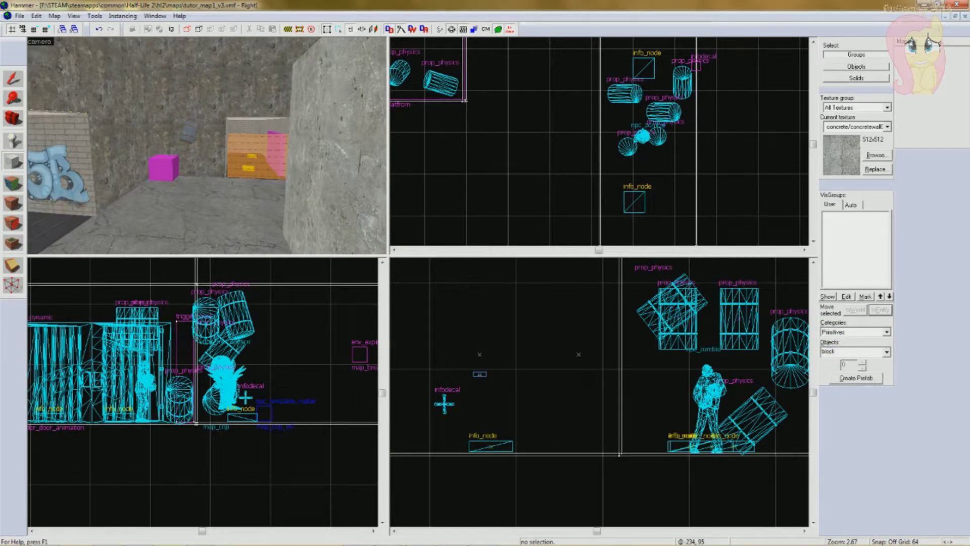
{"action": "left_click", "coordinate": [21, 16]}
{"action": "left_click", "coordinate": [578, 355]}
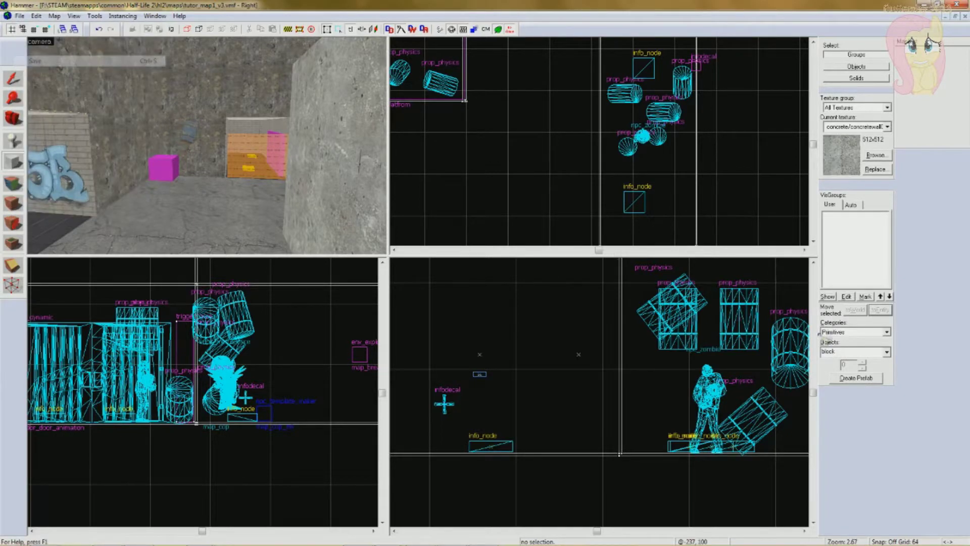
{"action": "left_click", "coordinate": [887, 351]}
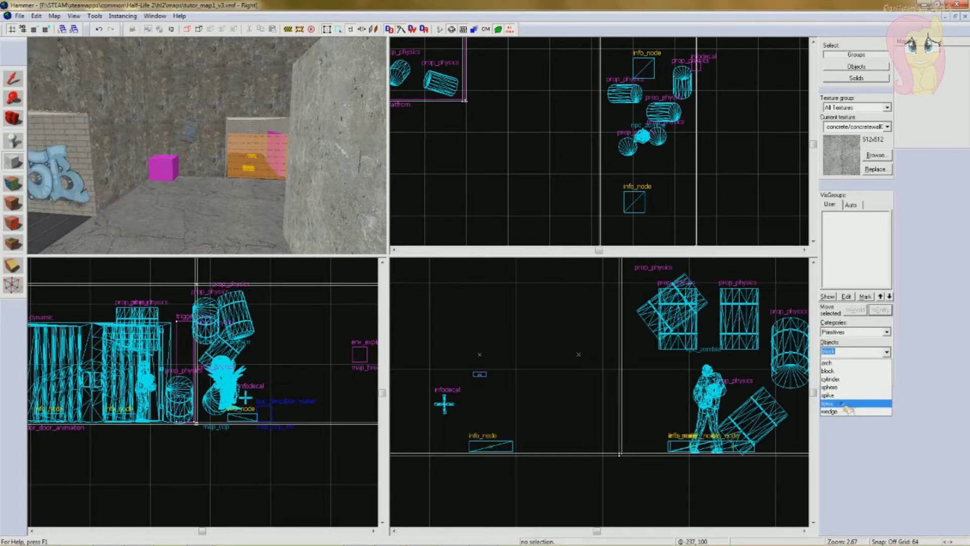
{"action": "left_click", "coordinate": [854, 352]}
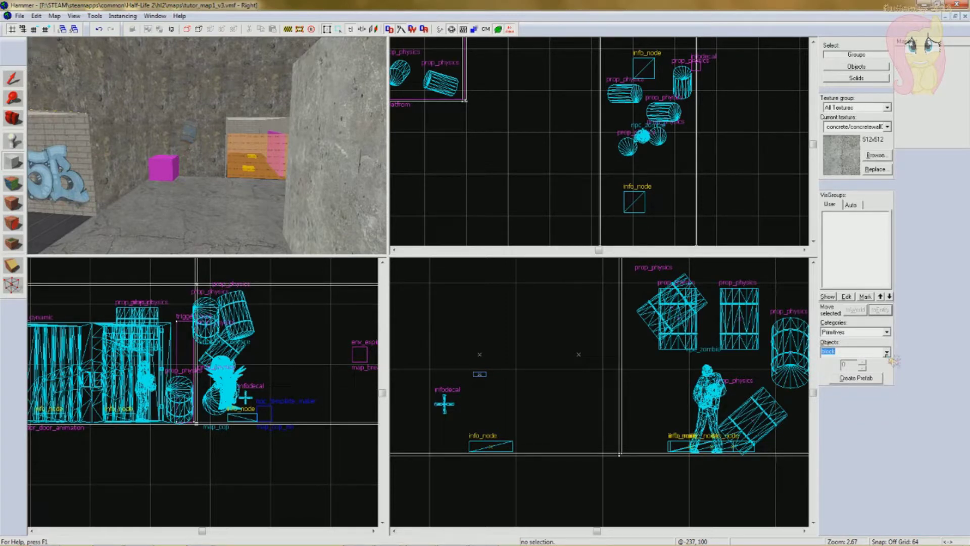
- Draw a brush volume about 141 by 121 units and 97 units high near the two barrels on the func_movelinear platform
{"action": "key", "text": "z"}
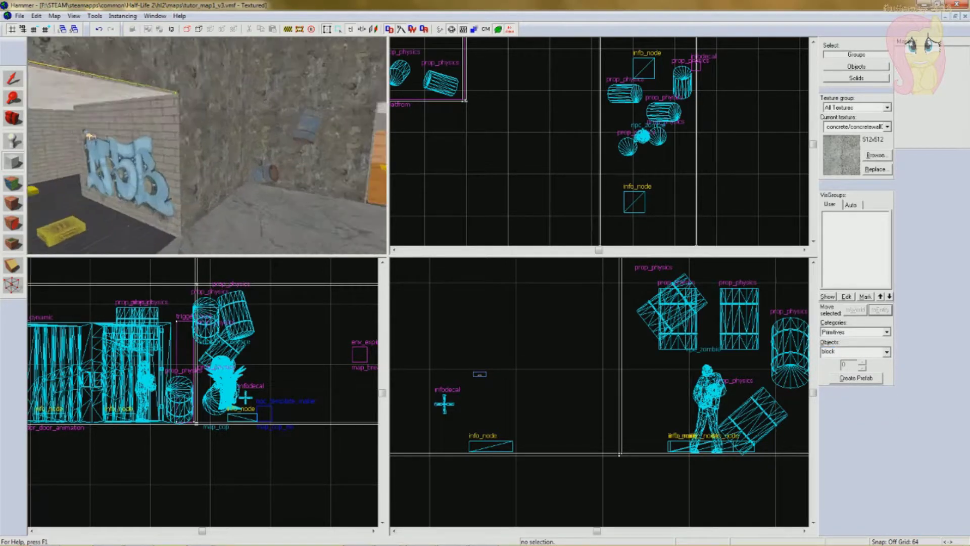
{"action": "key", "text": "z"}
{"action": "scroll", "coordinate": [481, 145], "scroll_direction": "down", "scroll_amount": 3}
{"action": "mouse_move", "coordinate": [492, 143]}
{"action": "left_mouse_down"}
{"action": "mouse_move", "coordinate": [548, 193]}
{"action": "mouse_move", "coordinate": [421, 76]}
{"action": "left_mouse_up"}
{"action": "key", "text": "z"}
{"action": "key", "text": "z"}
{"action": "scroll", "coordinate": [240, 396], "scroll_direction": "up", "scroll_amount": 2}
{"action": "left_click_drag", "start_coordinate": [333, 418], "coordinate": [333, 297]}
{"action": "key", "text": "z"}
{"action": "key", "text": "z"}
{"action": "scroll", "coordinate": [463, 145], "scroll_direction": "up", "scroll_amount": 1}
{"action": "key", "text": "z"}
{"action": "key", "text": "s"}
{"action": "key", "text": "z"}
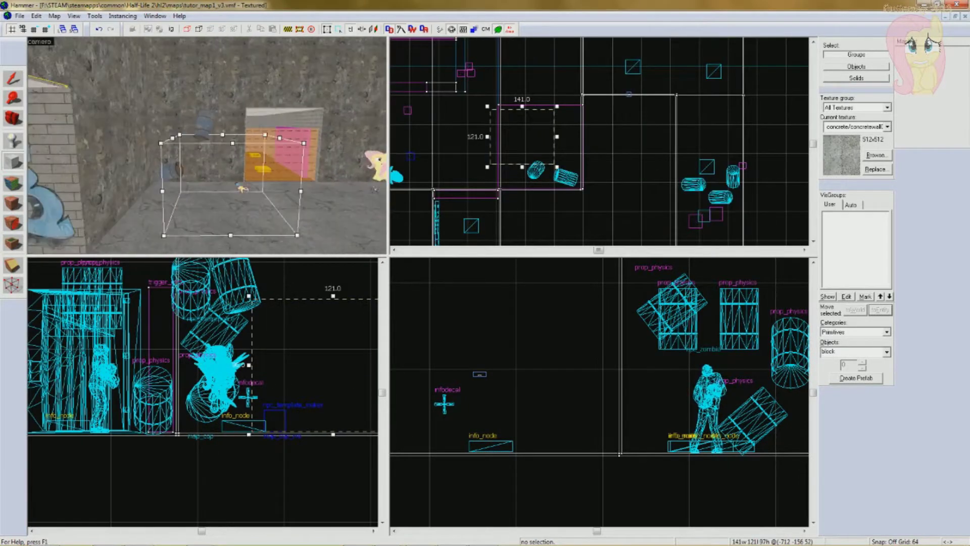
- Choose the cylinder primitive with 8 sides and create it in the drawn volume
{"action": "right_click", "coordinate": [533, 135]}
{"action": "left_click", "coordinate": [538, 3]}
{"action": "left_click", "coordinate": [887, 353]}
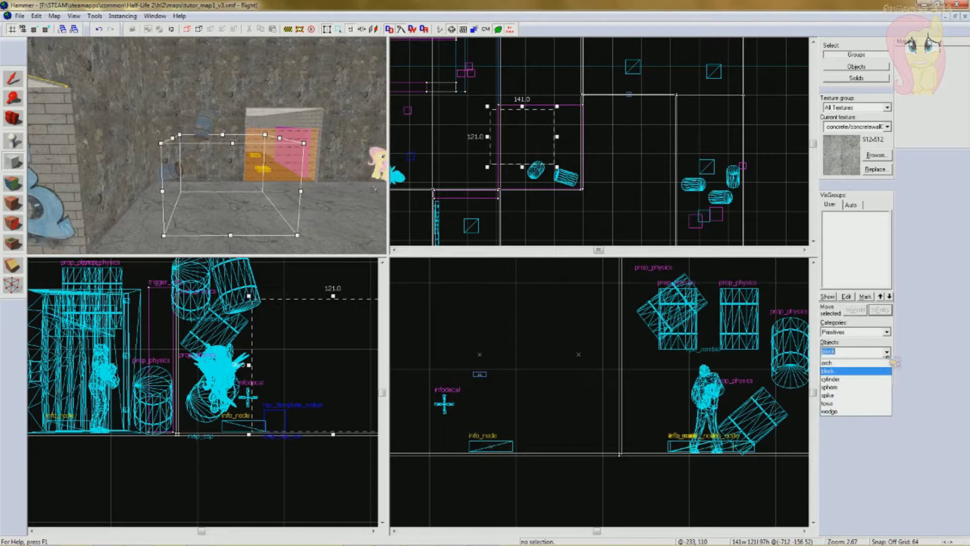
{"action": "left_click", "coordinate": [859, 379]}
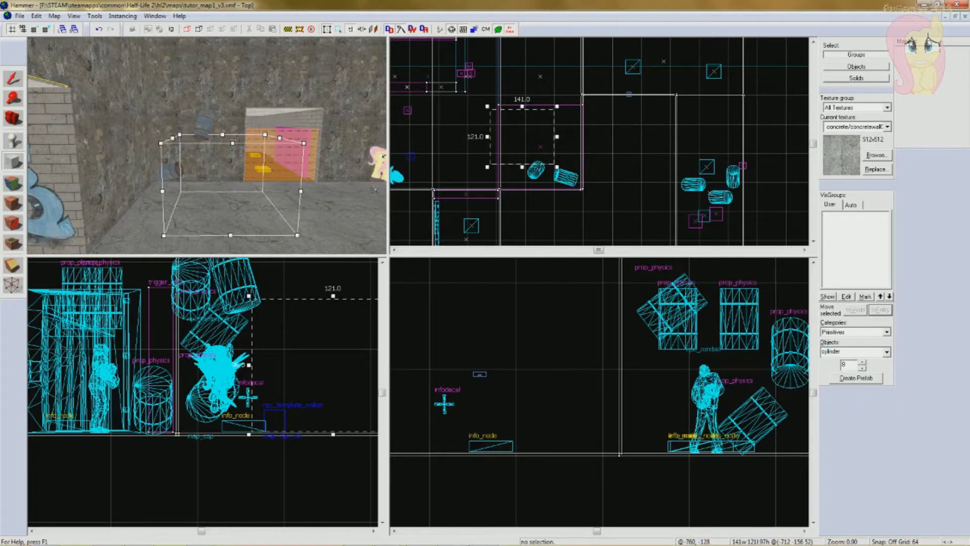
{"action": "scroll", "coordinate": [531, 141], "scroll_direction": "up", "scroll_amount": 3}
{"action": "right_click", "coordinate": [512, 138]}
{"action": "left_click", "coordinate": [531, 142]}
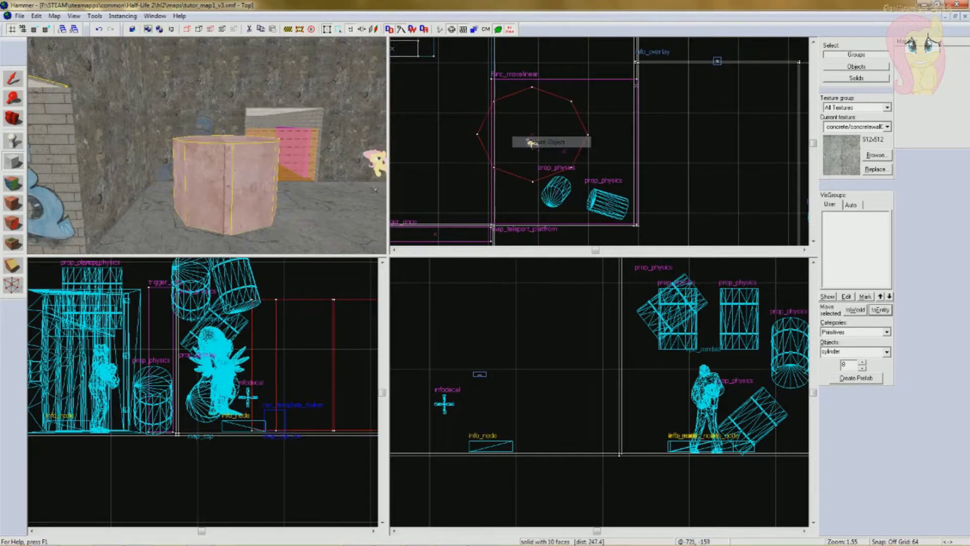
- Align the base of the new cylinder with the floor in the front view
{"action": "key", "text": "z"}
{"action": "key", "text": "w"}
{"action": "key", "text": "s"}
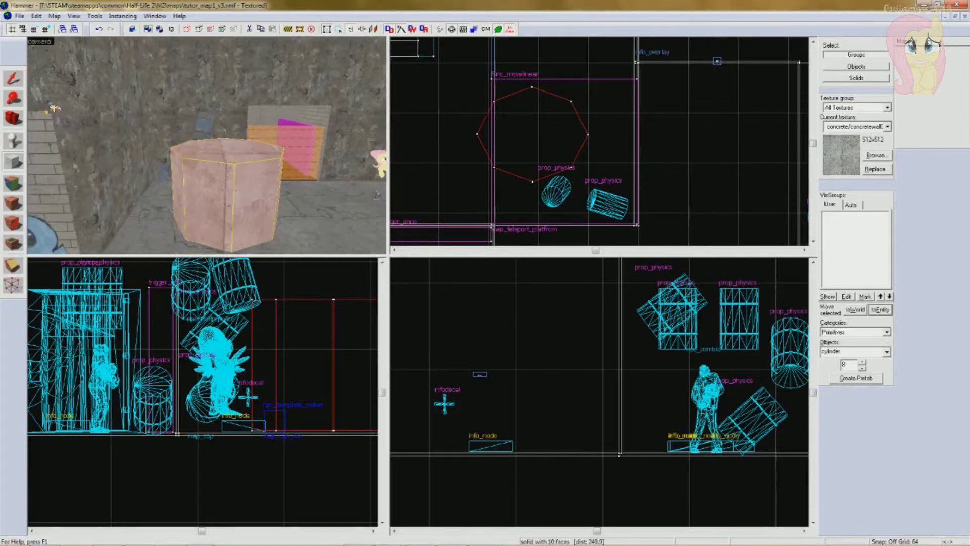
{"action": "key", "text": "w"}
{"action": "key", "text": "z"}
{"action": "key", "text": "shift+s"}
{"action": "scroll", "coordinate": [316, 424], "scroll_direction": "down", "scroll_amount": 3}
{"action": "scroll", "coordinate": [303, 435], "scroll_direction": "up", "scroll_amount": 10}
{"action": "left_click_drag", "start_coordinate": [260, 368], "coordinate": [246, 281]}
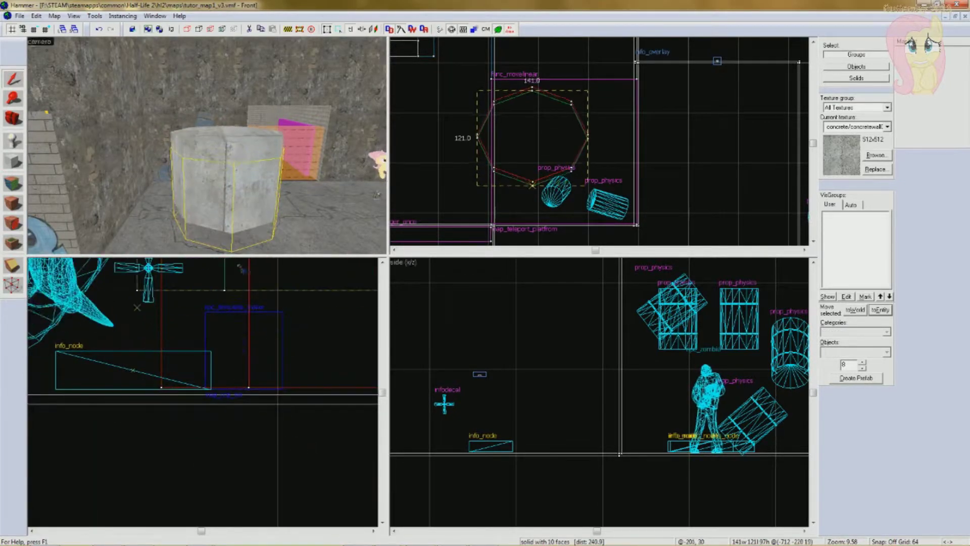
{"action": "left_click", "coordinate": [245, 281]}
{"action": "scroll", "coordinate": [236, 368], "scroll_direction": "down", "scroll_amount": 4}
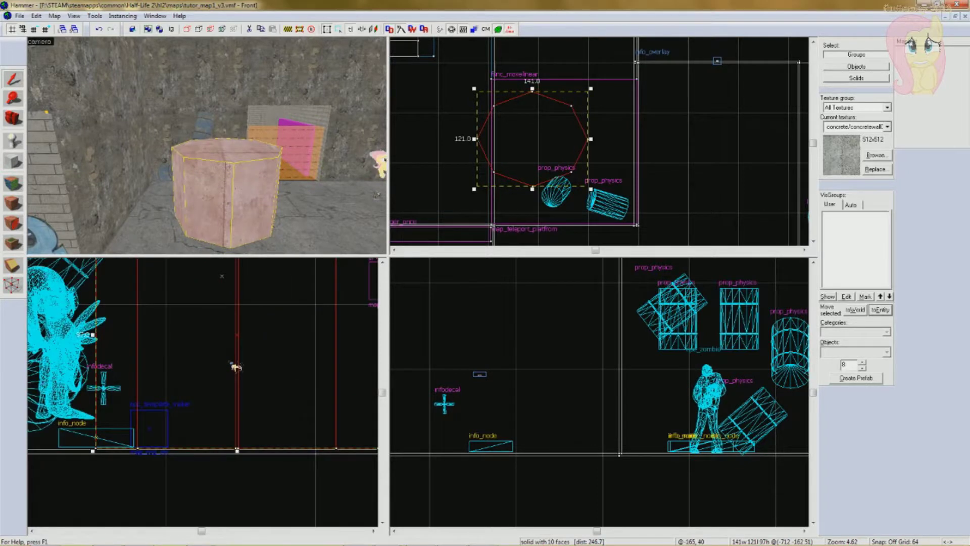
{"action": "scroll", "coordinate": [246, 435], "scroll_direction": "down", "scroll_amount": 3}
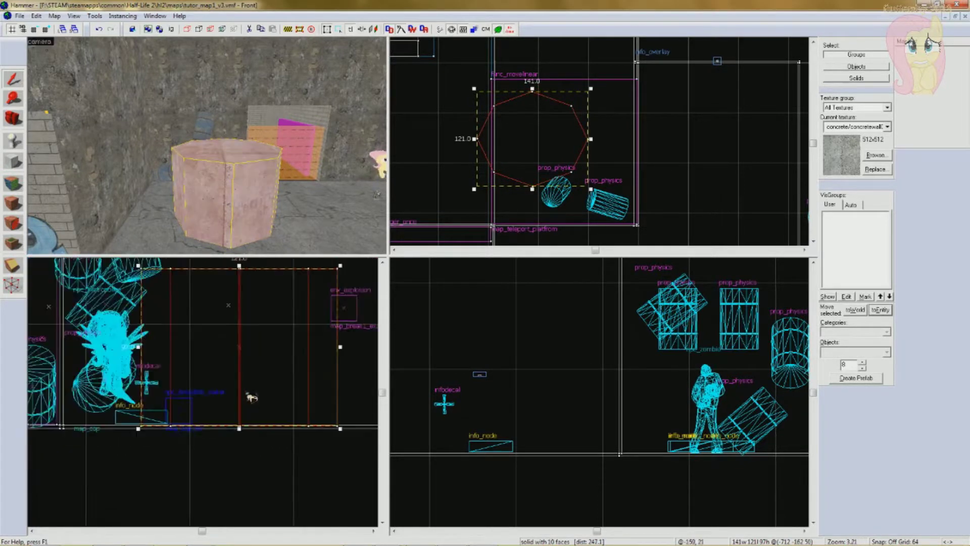
- Resize the cylinder to a height of about 58 units above the floor
{"action": "left_click_drag", "start_coordinate": [245, 355], "coordinate": [245, 462]}
{"action": "scroll", "coordinate": [158, 497], "scroll_direction": "up", "scroll_amount": 11}
{"action": "scroll", "coordinate": [267, 483], "scroll_direction": "up", "scroll_amount": 3}
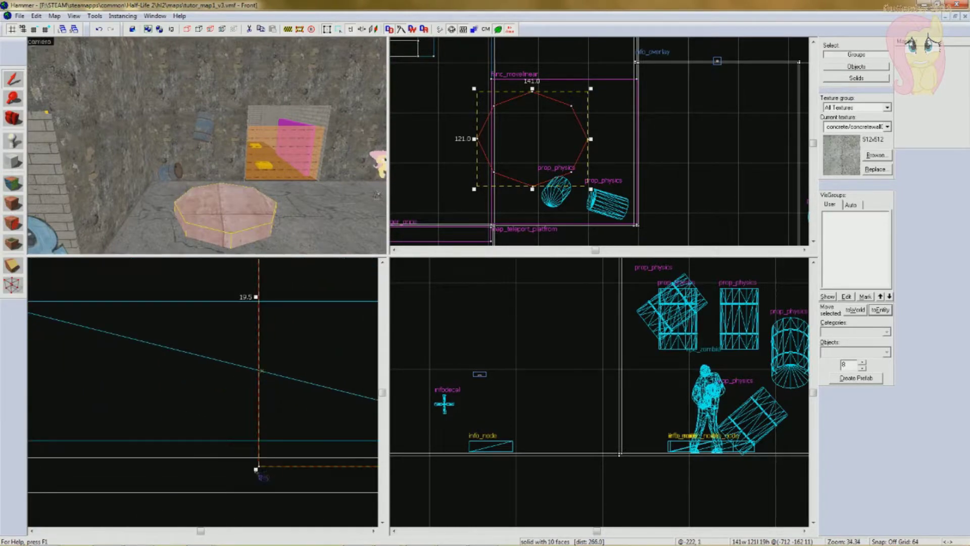
{"action": "scroll", "coordinate": [278, 450], "scroll_direction": "down", "scroll_amount": 9}
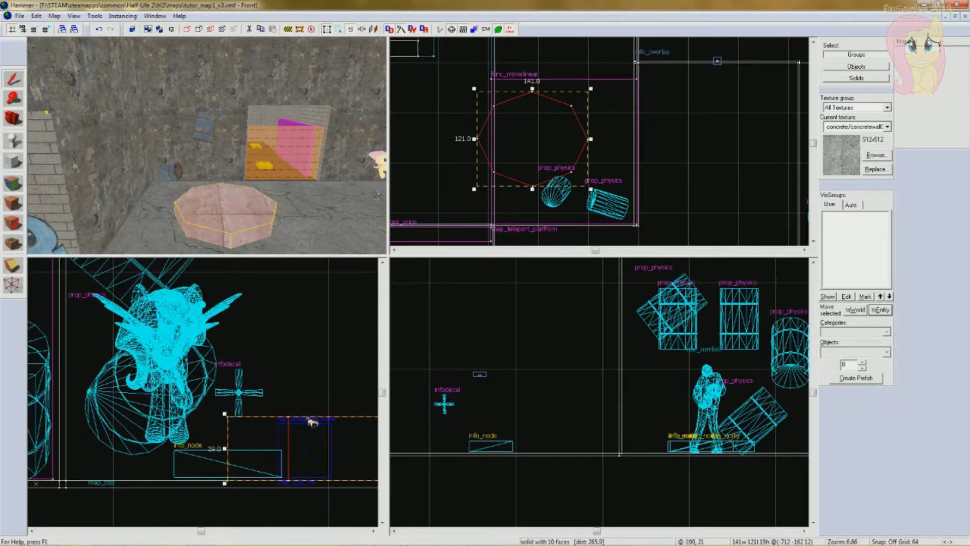
{"action": "scroll", "coordinate": [331, 419], "scroll_direction": "down", "scroll_amount": 3}
{"action": "key", "text": "Right"}
{"action": "left_click_drag", "start_coordinate": [301, 415], "coordinate": [295, 340]}
{"action": "key", "text": "z"}
{"action": "key", "text": "s"}
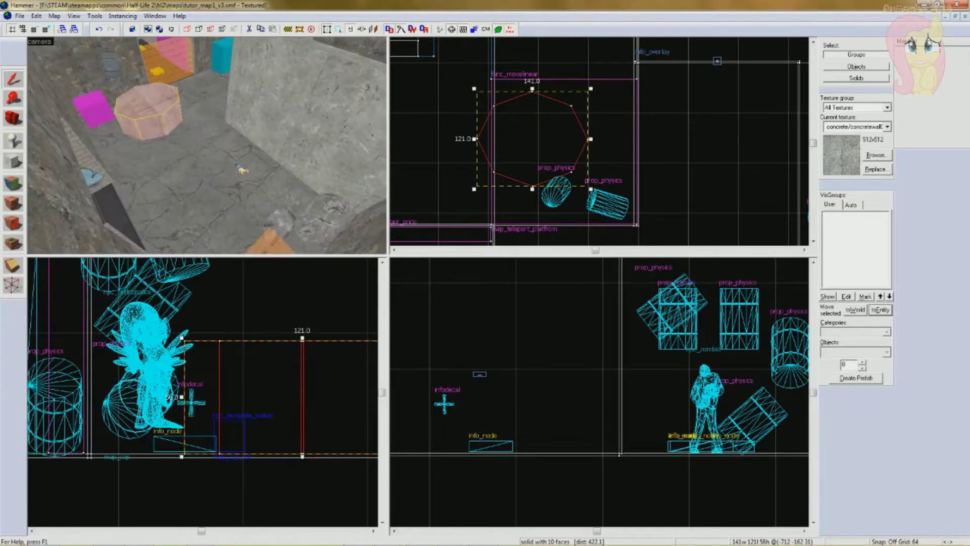
- Move the cylinder away from the barrels and the func_movelinear platform onto the open concrete floor
{"action": "key", "text": "z"}
{"action": "scroll", "coordinate": [569, 133], "scroll_direction": "down", "scroll_amount": 1}
{"action": "scroll", "coordinate": [569, 133], "scroll_direction": "down", "scroll_amount": 2}
{"action": "left_click_drag", "start_coordinate": [553, 143], "coordinate": [543, 87]}
{"action": "key", "text": "z"}
{"action": "key", "text": "w"}
{"action": "key", "text": "s"}
{"action": "key", "text": "z"}
{"action": "left_click", "coordinate": [578, 173]}
{"action": "left_click", "coordinate": [551, 85]}
{"action": "key", "text": "z"}
{"action": "key", "text": "w"}
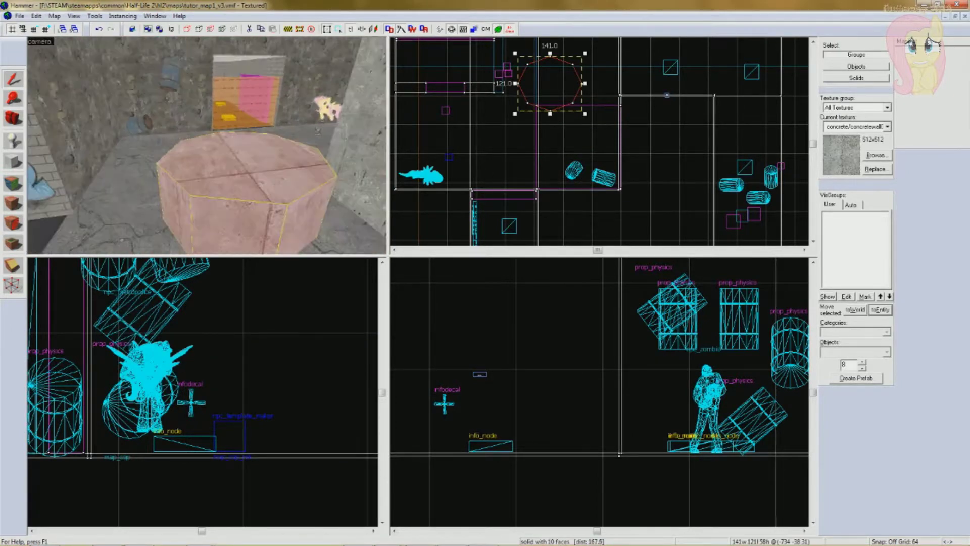
- Make the cylinder hollow with walls 2 units thick
{"action": "middle_click_drag", "start_coordinate": [552, 91], "coordinate": [550, 142]}
{"action": "scroll", "coordinate": [523, 126], "scroll_direction": "up", "scroll_amount": 4}
{"action": "left_click", "coordinate": [96, 16]}
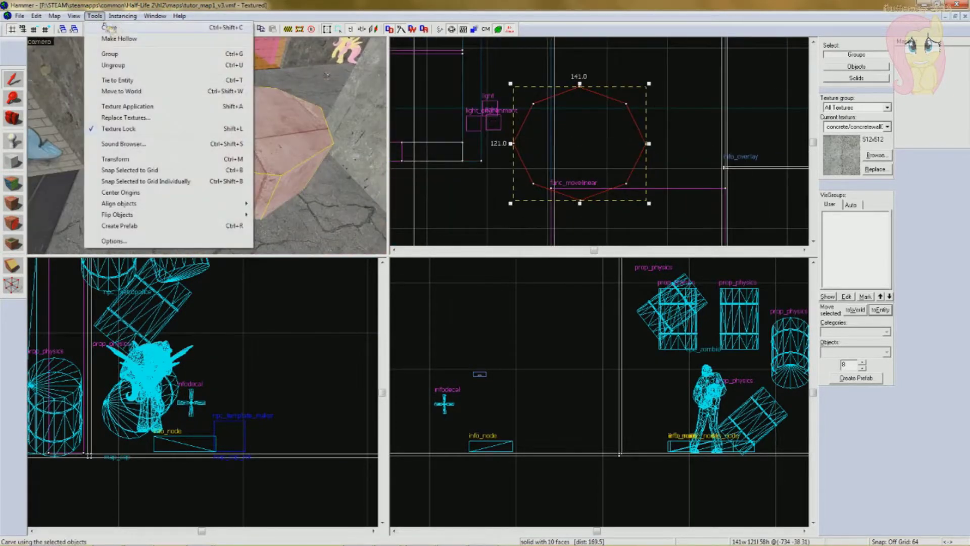
{"action": "left_click", "coordinate": [115, 39]}
{"action": "type", "text": "2"}
{"action": "left_click", "coordinate": [490, 296]}
- Switch to selecting individual solids and delete the top lid of the hollow cylinder
{"action": "left_click", "coordinate": [177, 32]}
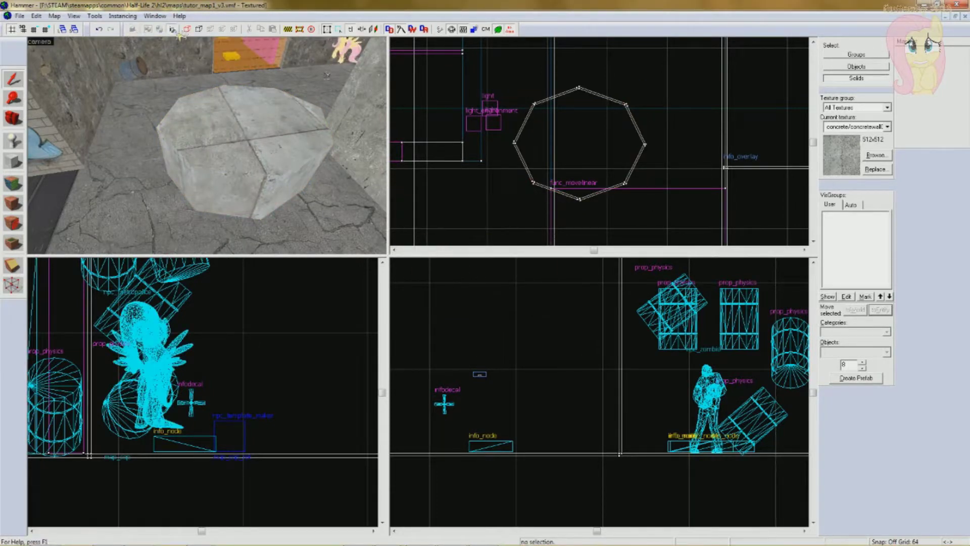
{"action": "left_click", "coordinate": [235, 139]}
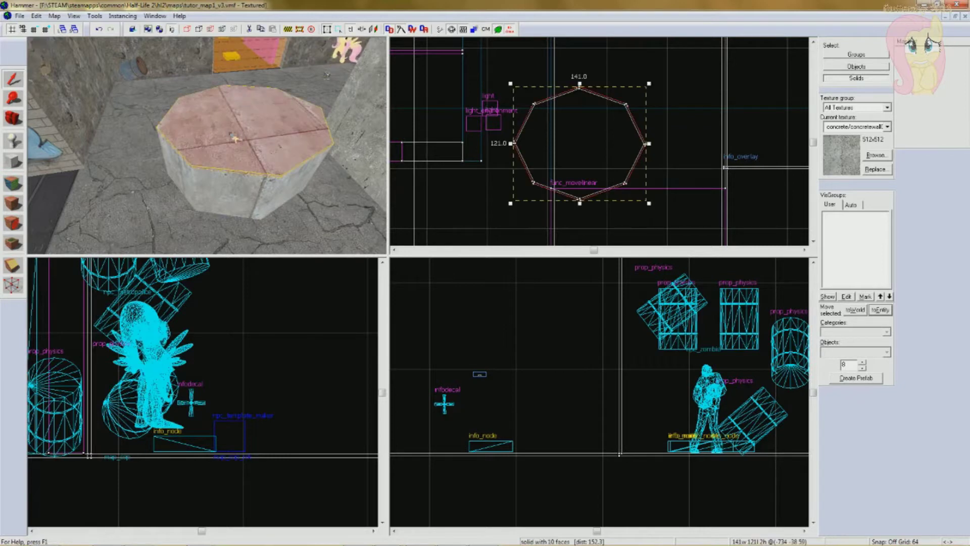
{"action": "key", "text": "Delete"}
{"action": "key", "text": "z"}
{"action": "key", "text": "w"}
{"action": "key", "text": "s"}
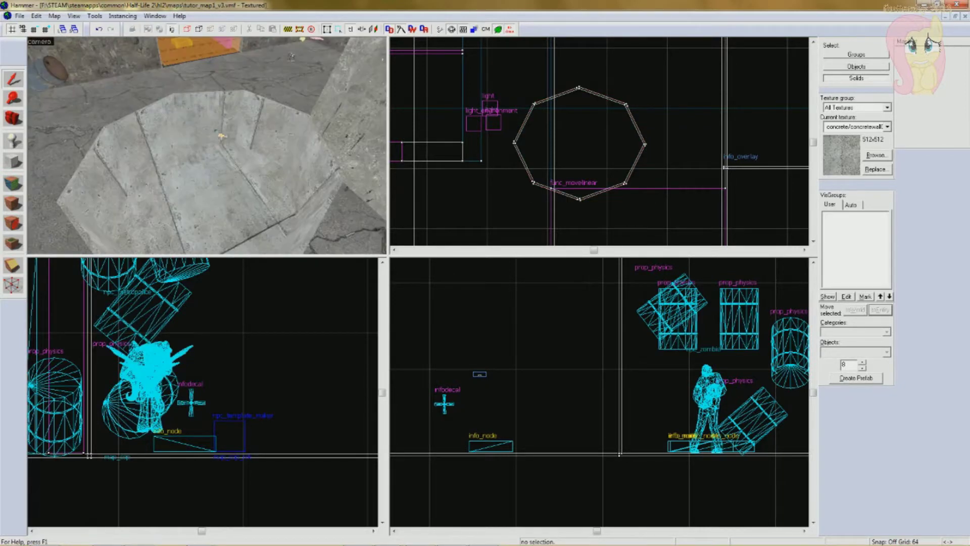
- Apply the vgui/black texture to the inner bottom face of the open cylinder
{"action": "left_click", "coordinate": [15, 182]}
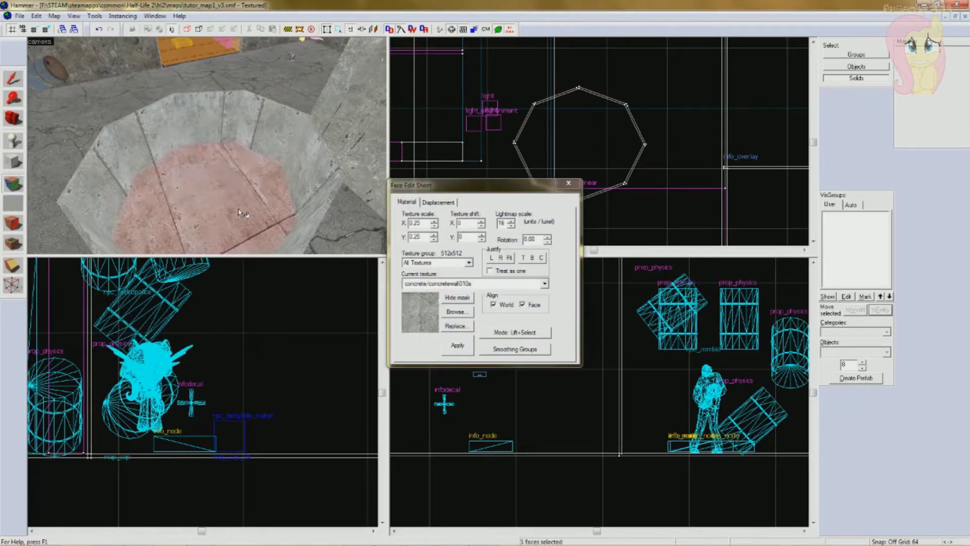
{"action": "left_click", "coordinate": [457, 312]}
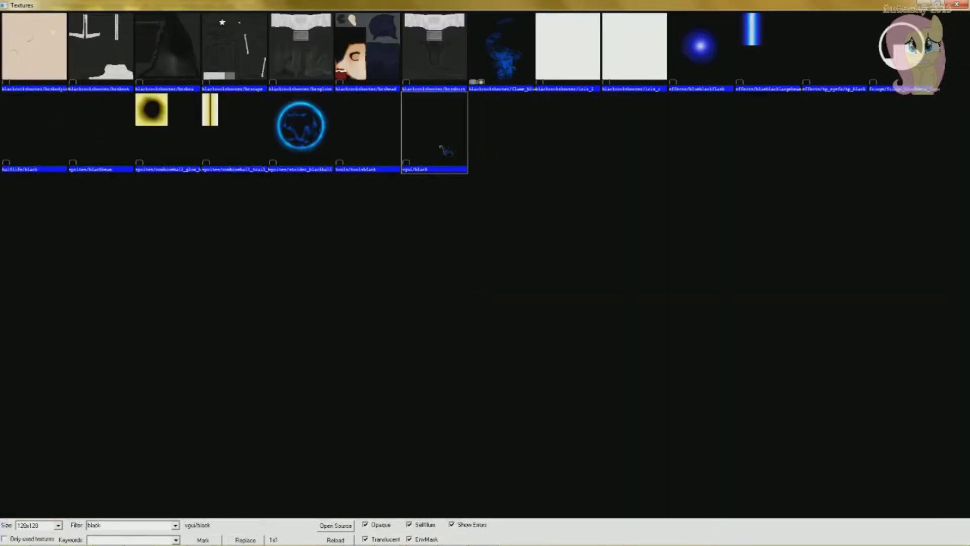
{"action": "double_click", "coordinate": [441, 148]}
{"action": "left_click", "coordinate": [567, 183]}
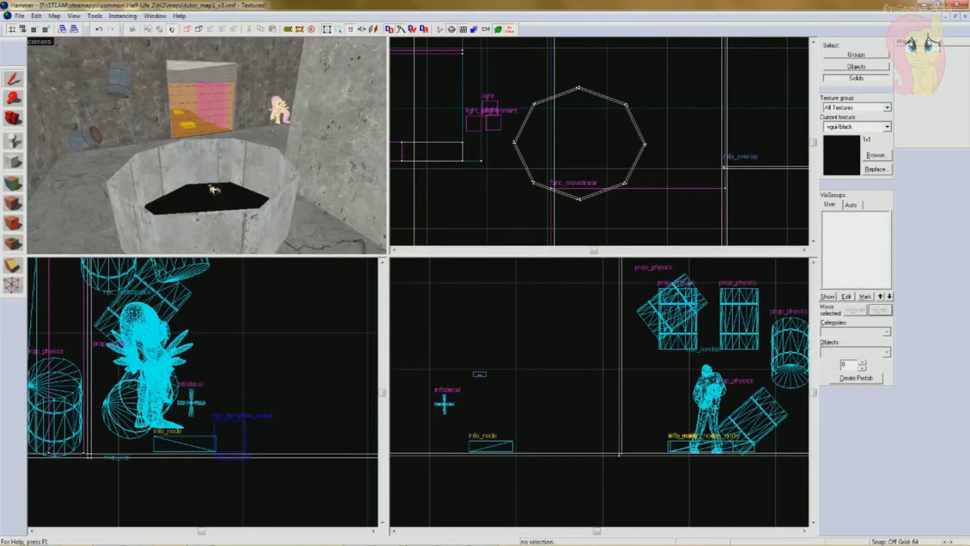
{"action": "key", "text": "w"}
{"action": "key", "text": "s"}
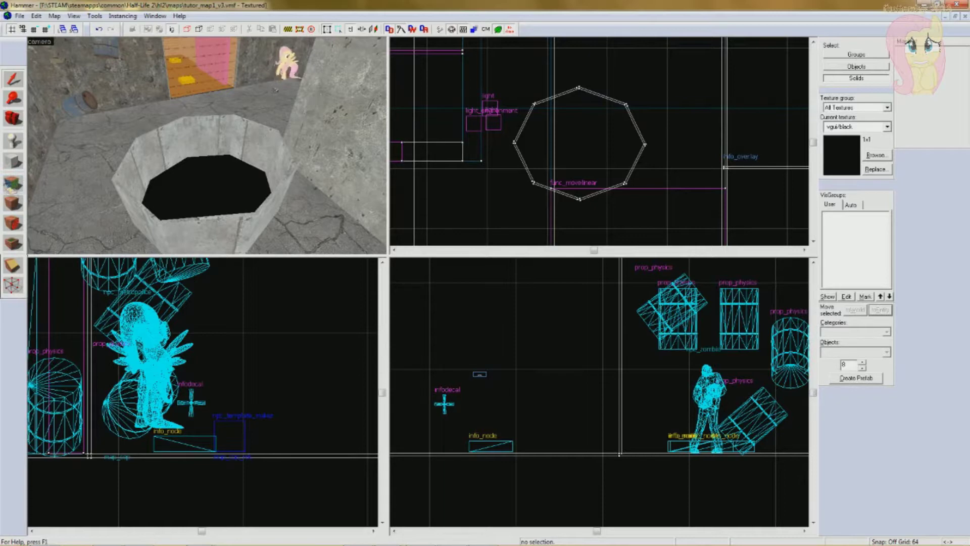
- Filter the texture browser by "metal" and choose metal/metalgrate013a as the current texture
{"action": "left_click", "coordinate": [14, 184]}
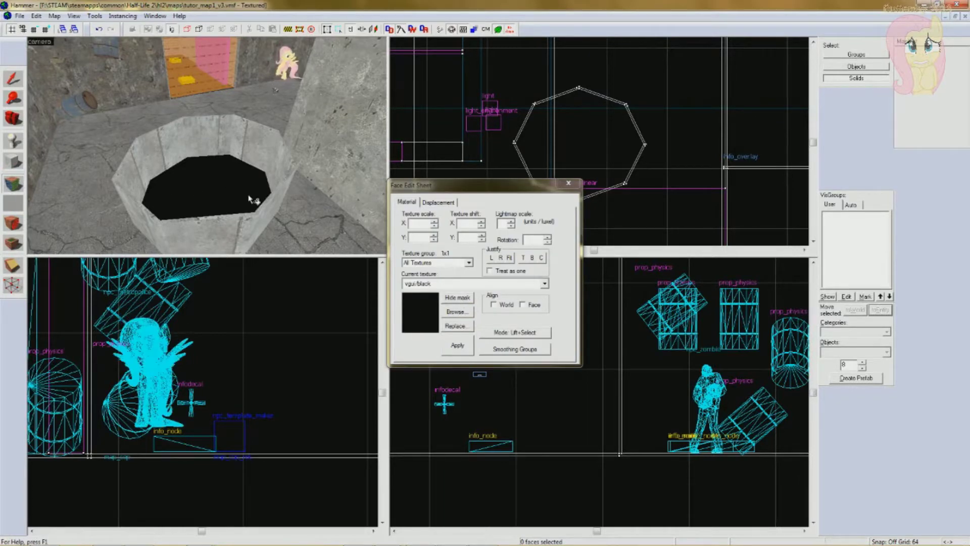
{"action": "left_click", "coordinate": [457, 312]}
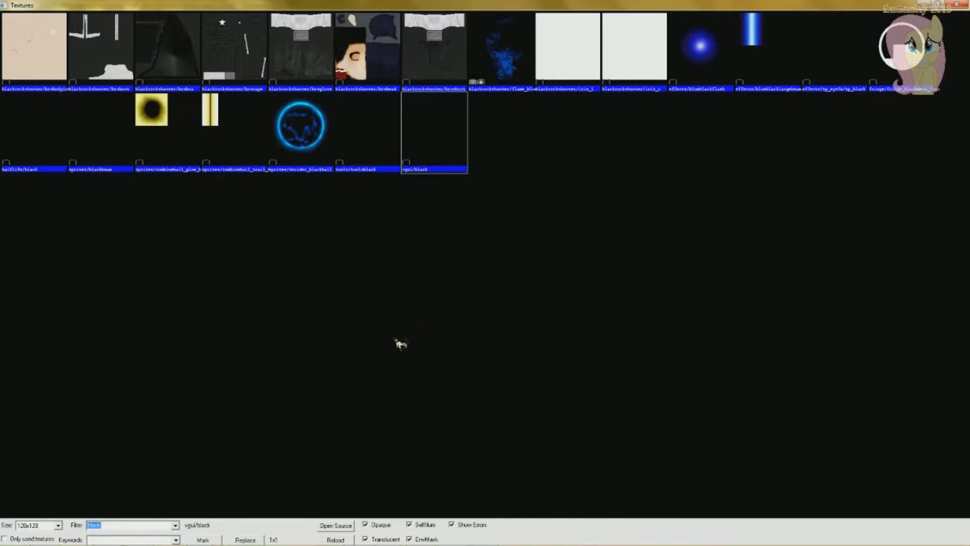
{"action": "left_click", "coordinate": [216, 538]}
{"action": "left_click_drag", "start_coordinate": [67, 132], "coordinate": [19, 133]}
{"action": "left_click", "coordinate": [924, 5]}
{"action": "type", "text": "grid"}
{"action": "key", "text": "BackSpace"}
{"action": "key", "text": "BackSpace"}
{"action": "key", "text": "BackSpace"}
{"action": "key", "text": "BackSpace"}
{"action": "left_click", "coordinate": [721, 230]}
{"action": "scroll", "coordinate": [721, 229], "scroll_direction": "down", "scroll_amount": 12}
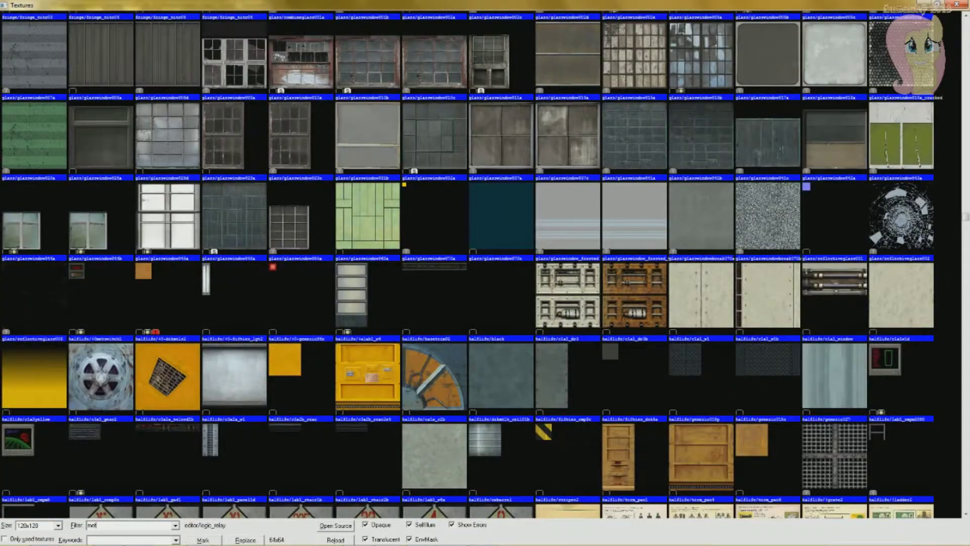
{"action": "type", "text": "metal"}
{"action": "scroll", "coordinate": [318, 301], "scroll_direction": "down", "scroll_amount": 6}
{"action": "scroll", "coordinate": [363, 254], "scroll_direction": "down", "scroll_amount": 5}
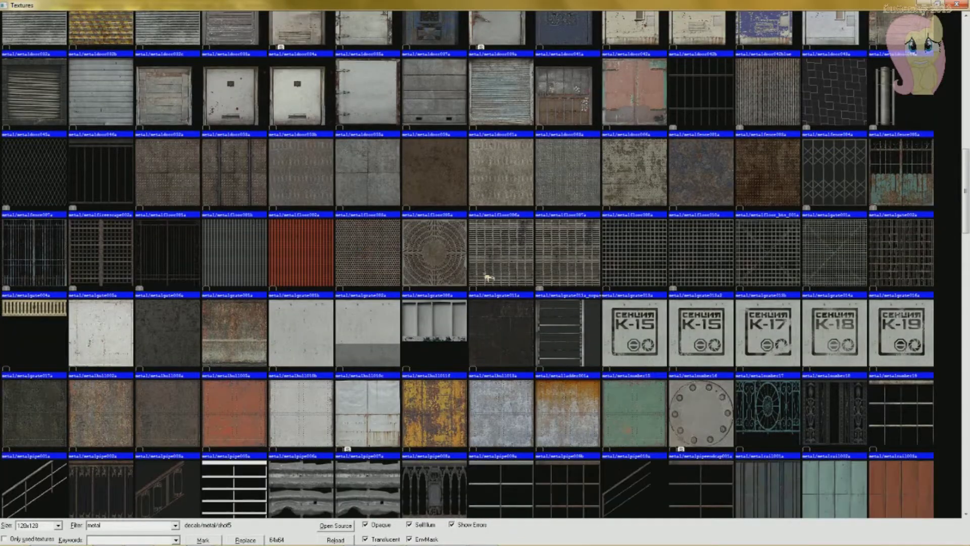
{"action": "double_click", "coordinate": [648, 248]}
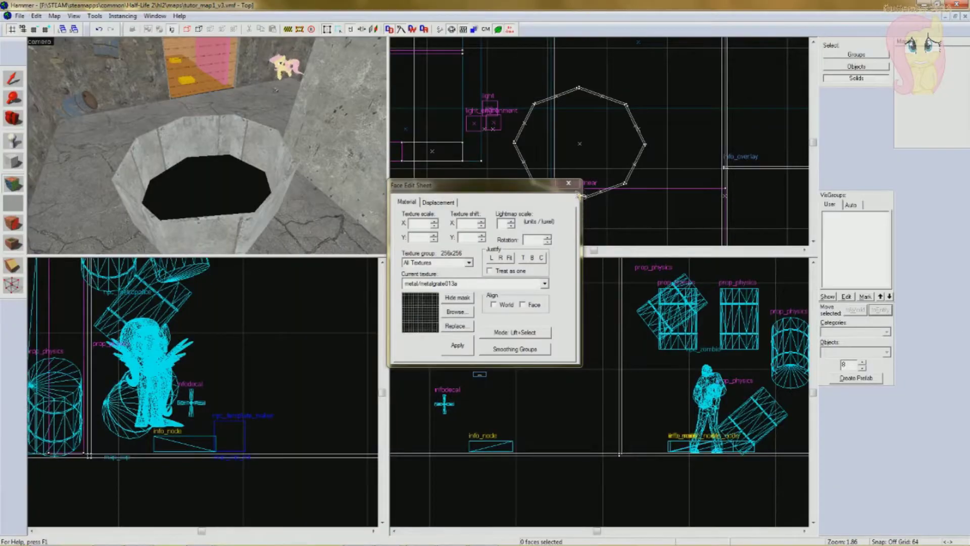
{"action": "left_click", "coordinate": [568, 183]}
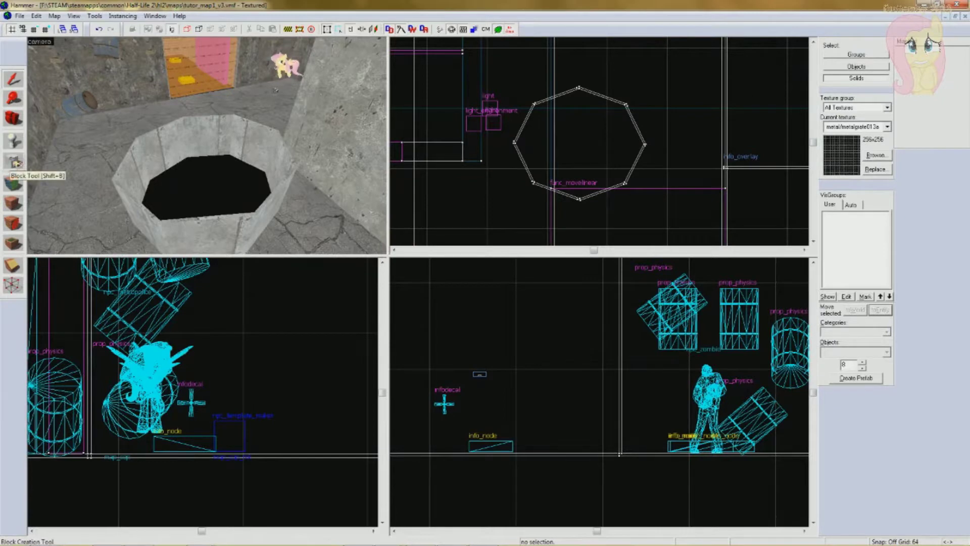
- Undo the black texturing of the cylinder's bottom and the deletion of its top lid
{"action": "left_click", "coordinate": [194, 156]}
{"action": "left_click", "coordinate": [543, 225]}
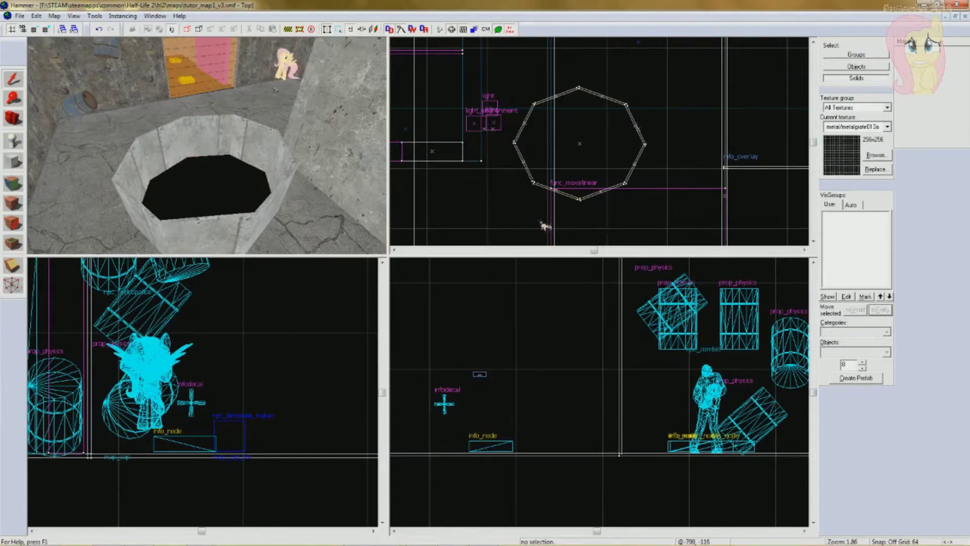
{"action": "left_click", "coordinate": [99, 30]}
{"action": "left_click", "coordinate": [99, 29]}
{"action": "left_click", "coordinate": [99, 29]}
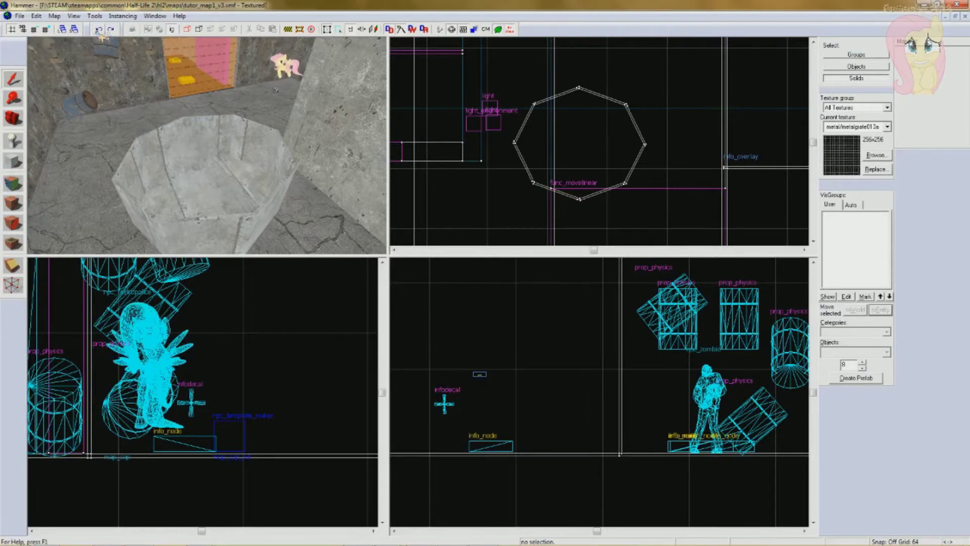
{"action": "left_click", "coordinate": [99, 29]}
- Apply the vgui/black texture again to the inner bottom face of the closed hollow cylinder
{"action": "scroll", "coordinate": [125, 169], "scroll_direction": "up", "scroll_amount": 3}
{"action": "scroll", "coordinate": [125, 168], "scroll_direction": "down", "scroll_amount": 3}
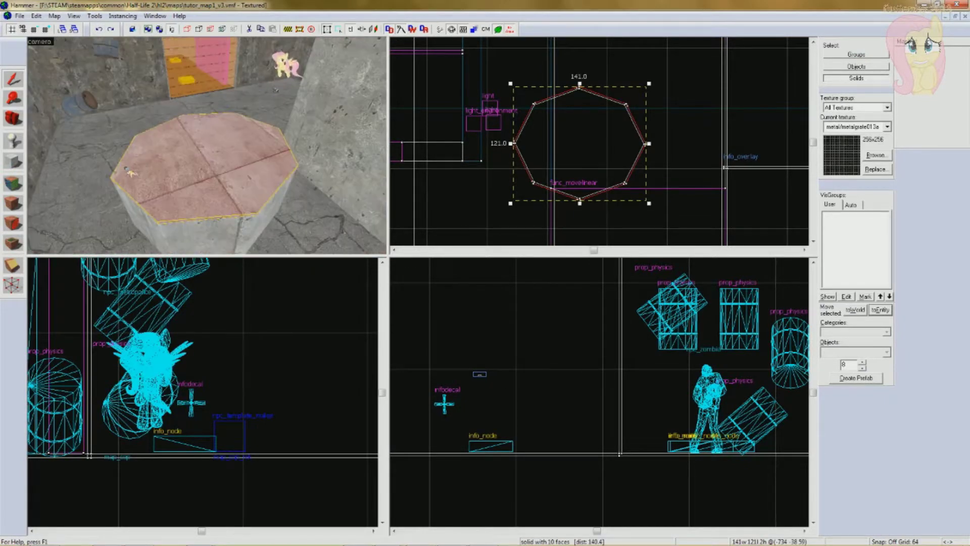
{"action": "scroll", "coordinate": [169, 173], "scroll_direction": "up", "scroll_amount": 5}
{"action": "scroll", "coordinate": [168, 173], "scroll_direction": "down", "scroll_amount": 5}
{"action": "scroll", "coordinate": [166, 173], "scroll_direction": "up", "scroll_amount": 8}
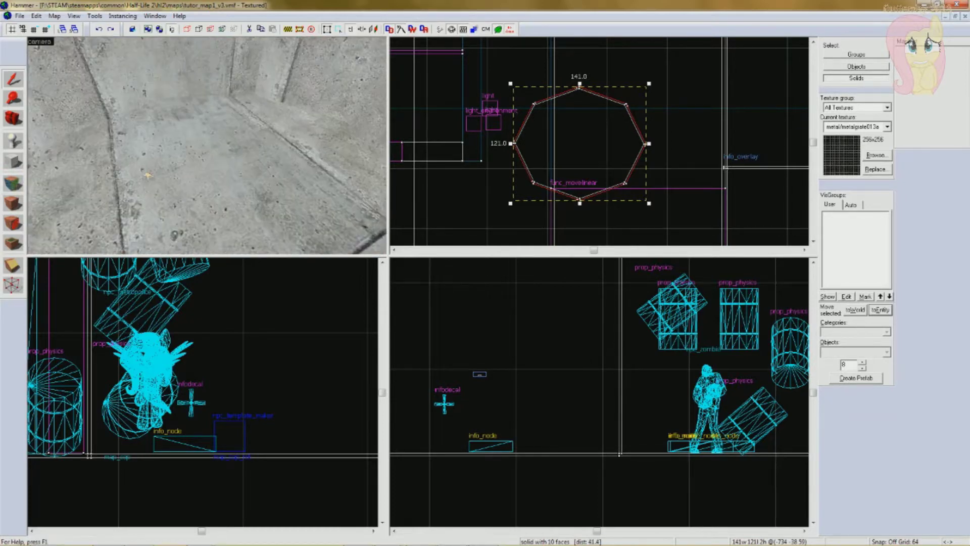
{"action": "left_click", "coordinate": [15, 185]}
{"action": "left_click", "coordinate": [544, 283]}
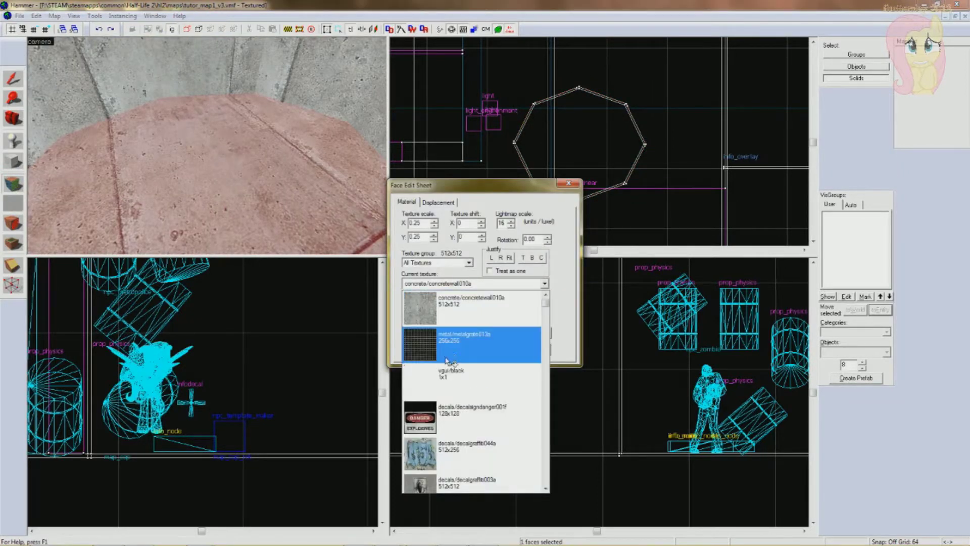
{"action": "left_click", "coordinate": [441, 380]}
{"action": "left_click", "coordinate": [457, 346]}
- Apply the metal/metalgrate013a texture to the top face of the cylinder's lid
{"action": "scroll", "coordinate": [183, 120], "scroll_direction": "down", "scroll_amount": 8}
{"action": "left_click", "coordinate": [273, 120]}
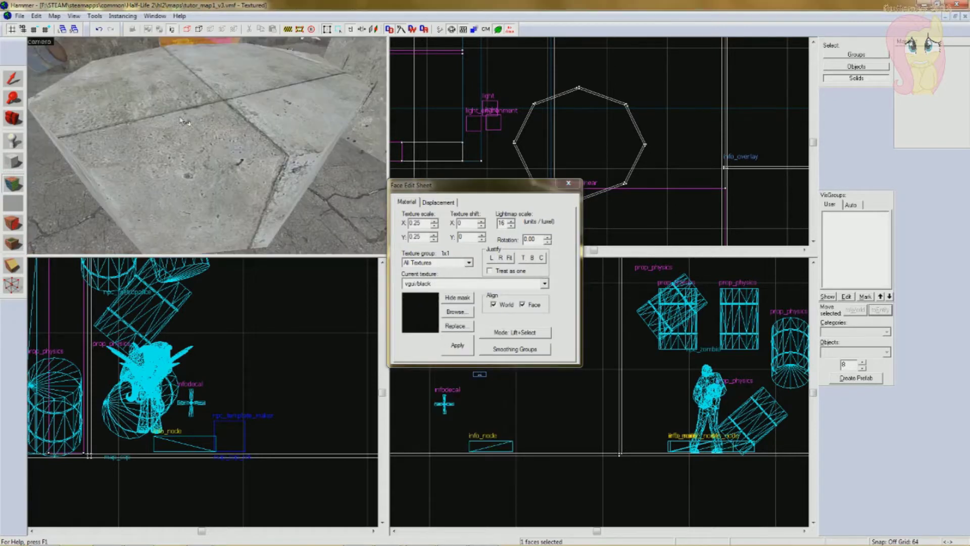
{"action": "left_click", "coordinate": [429, 286]}
{"action": "left_click", "coordinate": [431, 380]}
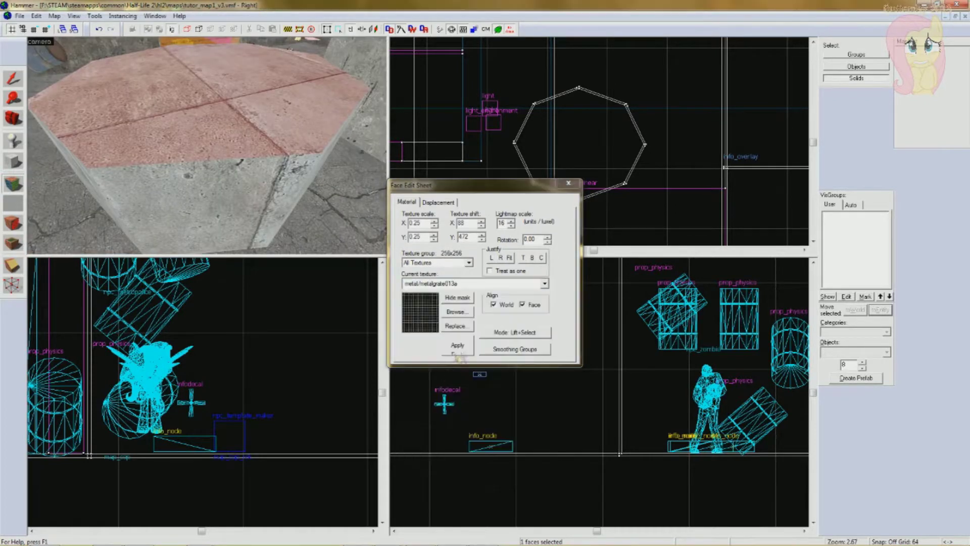
{"action": "left_click", "coordinate": [457, 347]}
{"action": "left_click", "coordinate": [568, 183]}
{"action": "scroll", "coordinate": [220, 125], "scroll_direction": "down", "scroll_amount": 6}
{"action": "left_click", "coordinate": [211, 174]}
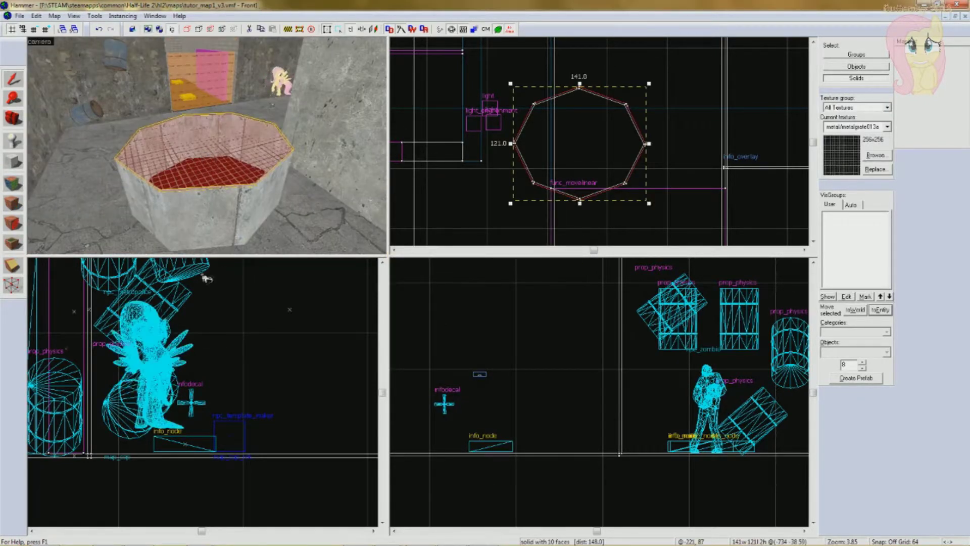
{"action": "left_click", "coordinate": [504, 237]}
- Find the nodraw texture and apply tools/toolsnodraw to the underside of the lid inside the cylinder
{"action": "scroll", "coordinate": [284, 156], "scroll_direction": "up", "scroll_amount": 8}
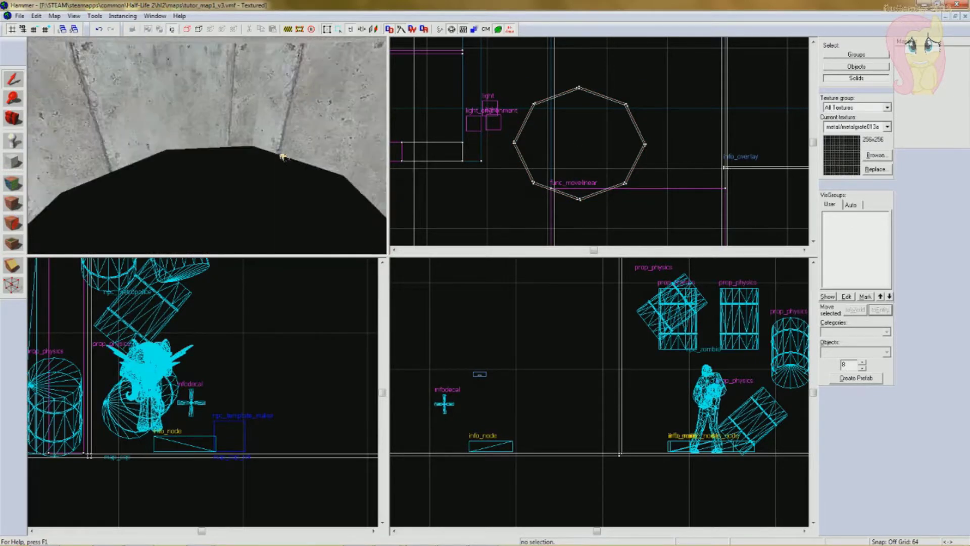
{"action": "key", "text": "z"}
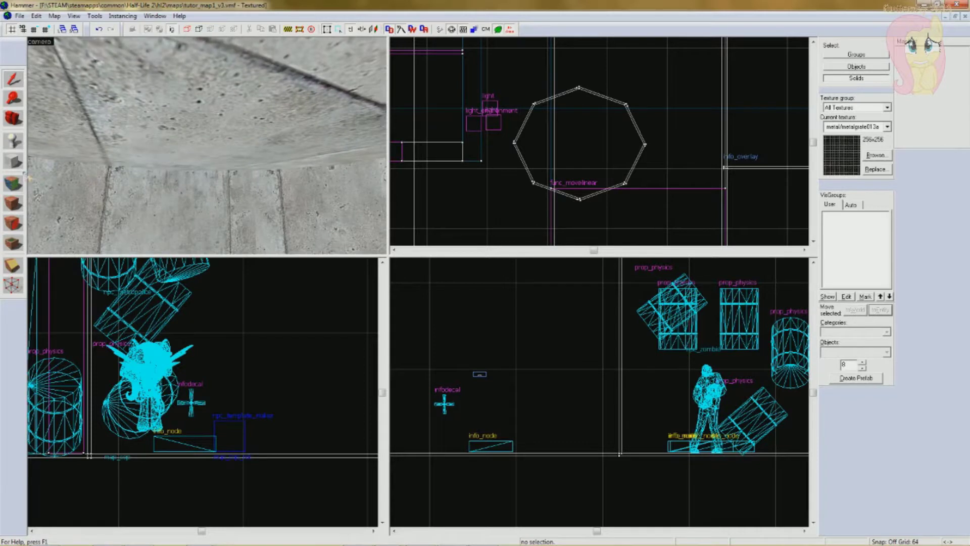
{"action": "left_click", "coordinate": [13, 184]}
{"action": "key", "text": "z"}
{"action": "key", "text": "z"}
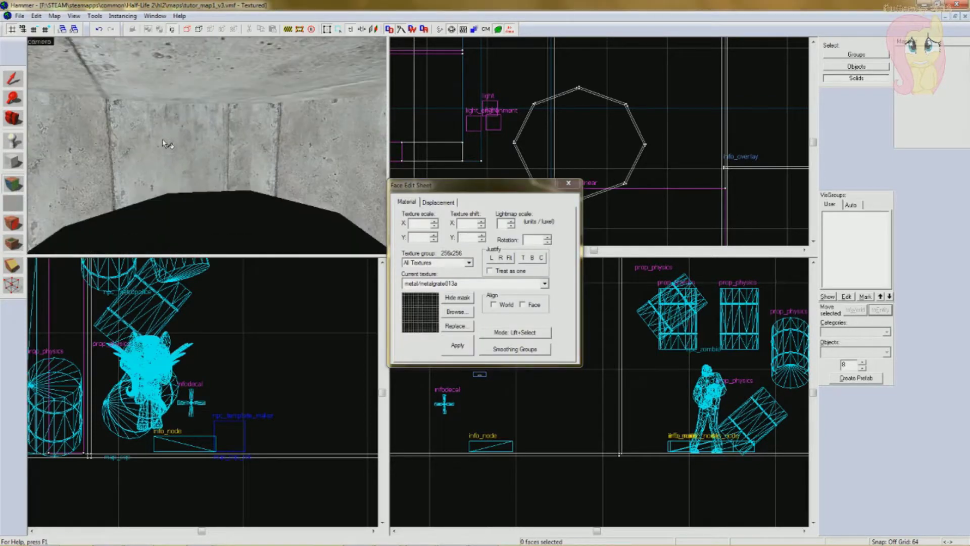
{"action": "scroll", "coordinate": [163, 141], "scroll_direction": "down", "scroll_amount": 5}
{"action": "scroll", "coordinate": [163, 140], "scroll_direction": "up", "scroll_amount": 3}
{"action": "scroll", "coordinate": [163, 140], "scroll_direction": "down", "scroll_amount": 4}
{"action": "scroll", "coordinate": [162, 140], "scroll_direction": "up", "scroll_amount": 7}
{"action": "scroll", "coordinate": [164, 143], "scroll_direction": "down", "scroll_amount": 2}
{"action": "left_click", "coordinate": [163, 144]}
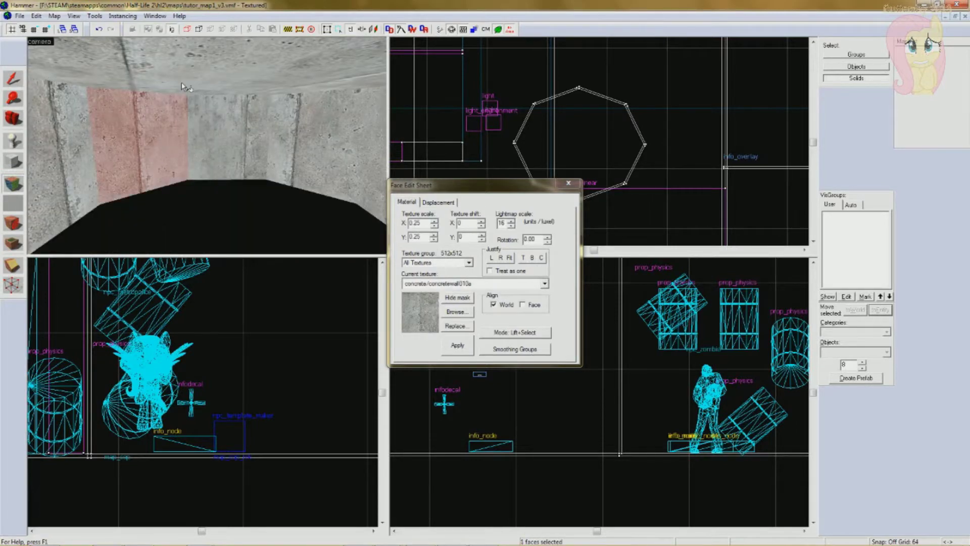
{"action": "left_click", "coordinate": [457, 312]}
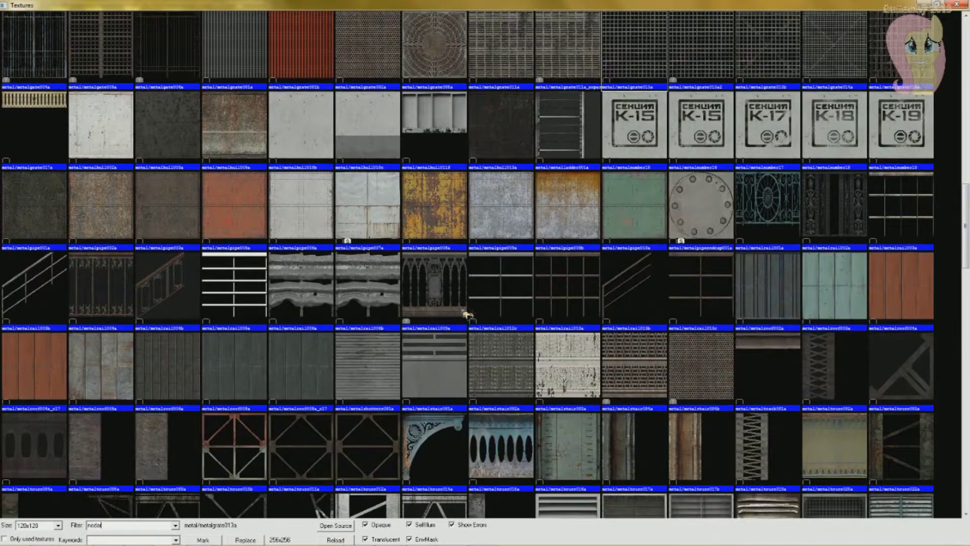
{"action": "type", "text": "nod"}
{"action": "double_click", "coordinate": [78, 71]}
{"action": "left_click", "coordinate": [456, 348]}
{"action": "left_click", "coordinate": [456, 326]}
{"action": "left_click", "coordinate": [545, 348]}
{"action": "left_click", "coordinate": [462, 313]}
{"action": "left_click", "coordinate": [957, 5]}
{"action": "left_click", "coordinate": [566, 188]}
- Save the map with the grate-covered cylinder
{"action": "key", "text": "z"}
{"action": "key", "text": "w"}
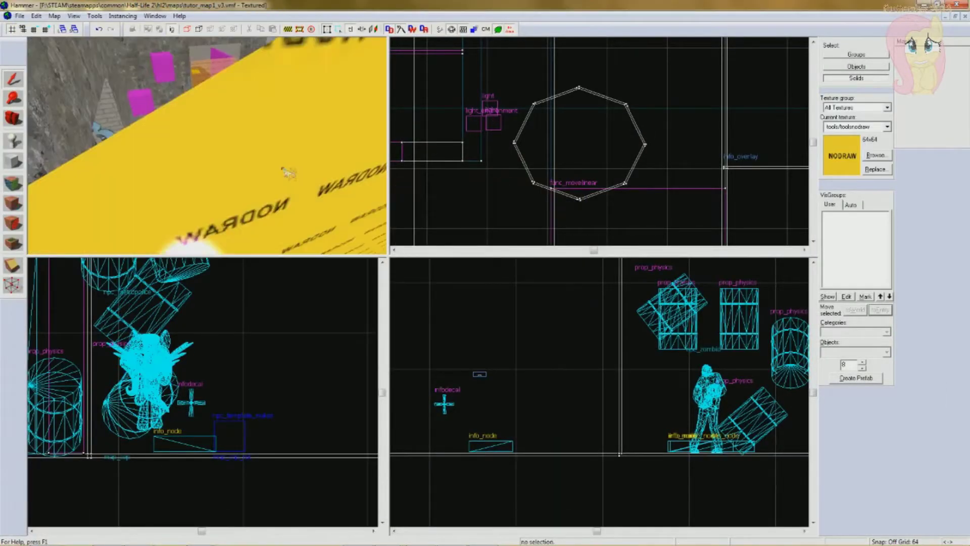
{"action": "key", "text": "w"}
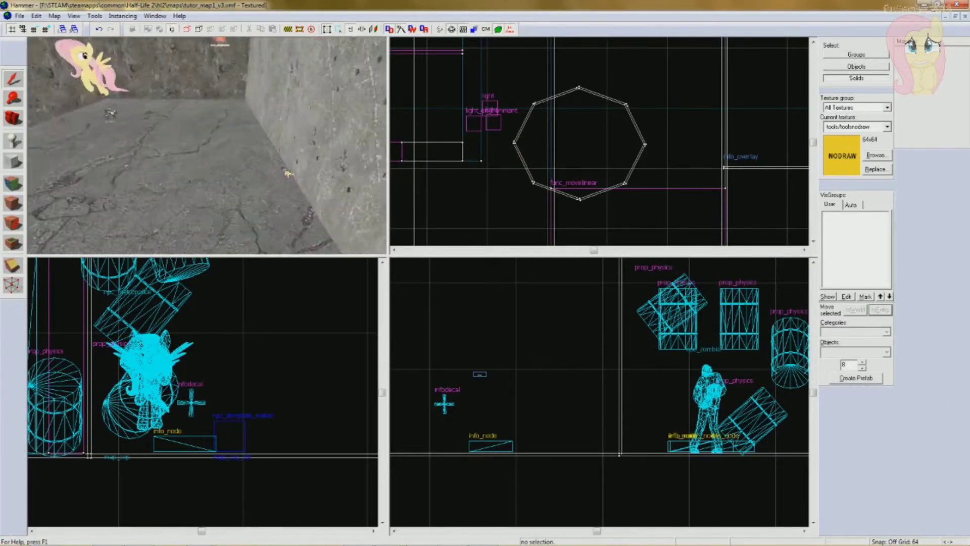
{"action": "key", "text": "w"}
{"action": "key", "text": "s"}
{"action": "key", "text": "w"}
{"action": "key", "text": "s"}
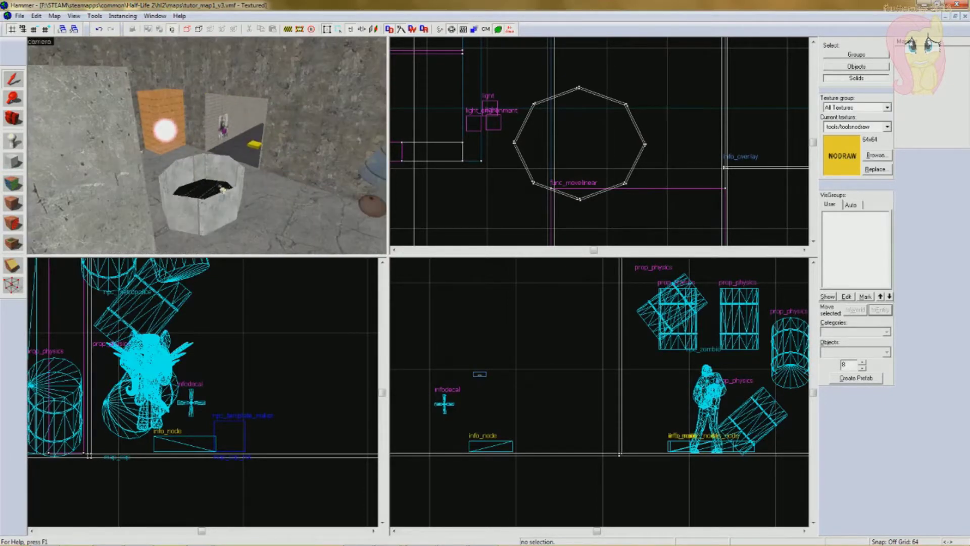
{"action": "left_click", "coordinate": [21, 15]}
{"action": "left_click", "coordinate": [40, 61]}
{"action": "key", "text": "z"}
{"action": "key", "text": "w"}
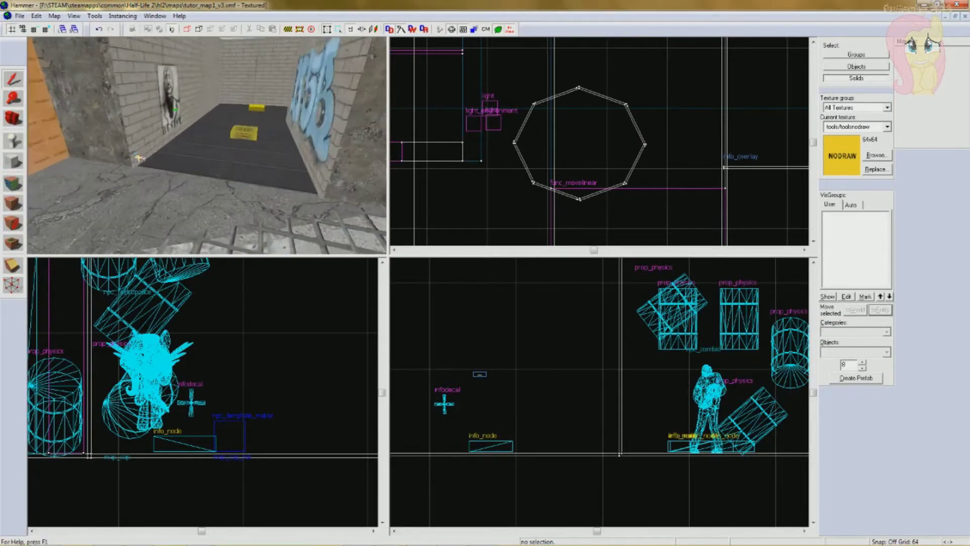
{"action": "key", "text": "z"}
{"action": "left_click", "coordinate": [13, 183]}
{"action": "left_click", "coordinate": [470, 313]}
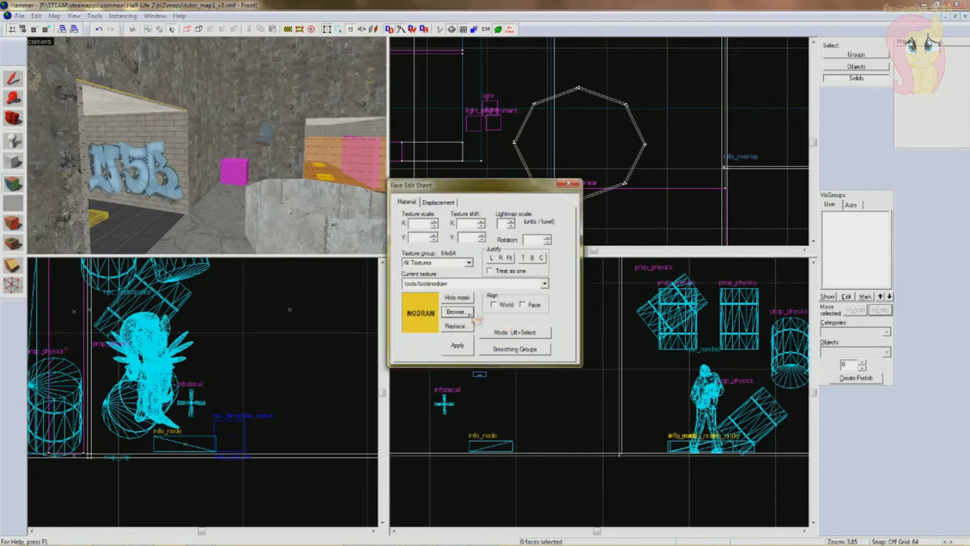
{"action": "left_click", "coordinate": [957, 4]}
{"action": "left_click", "coordinate": [180, 118]}
{"action": "left_click", "coordinate": [563, 184]}
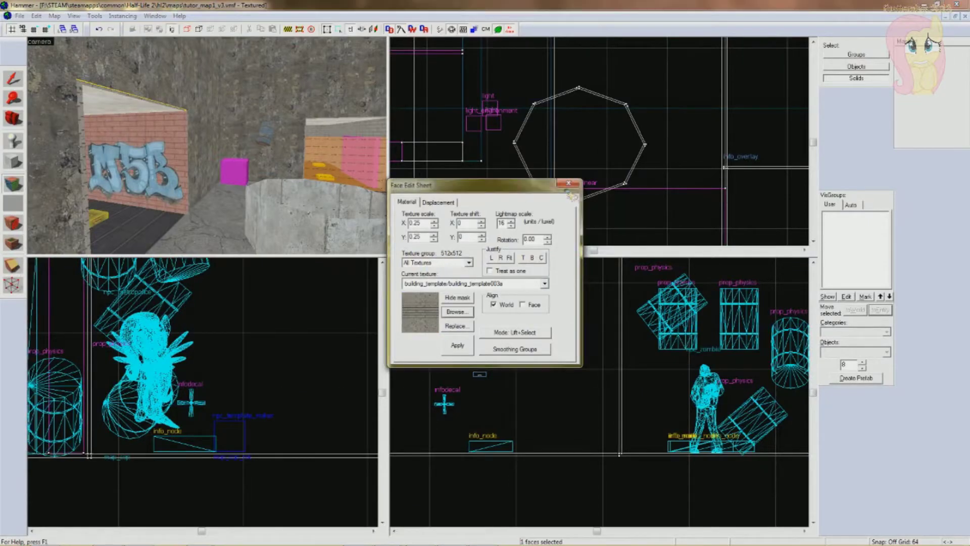
{"action": "left_click", "coordinate": [564, 185]}
- Choose metal/citadel_metalwall063a from the metal textures as the current texture
{"action": "key", "text": "shift+a"}
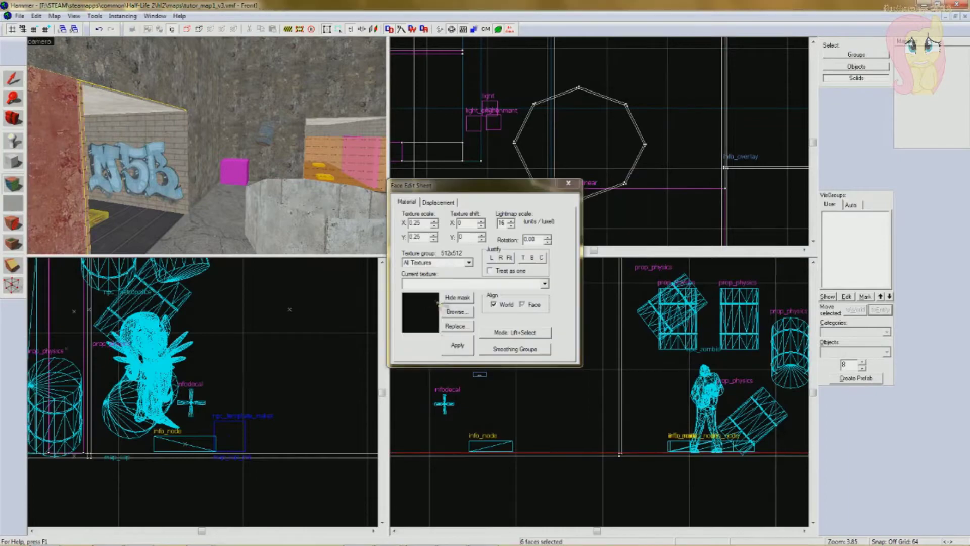
{"action": "left_click", "coordinate": [454, 311]}
{"action": "key", "text": "Escape"}
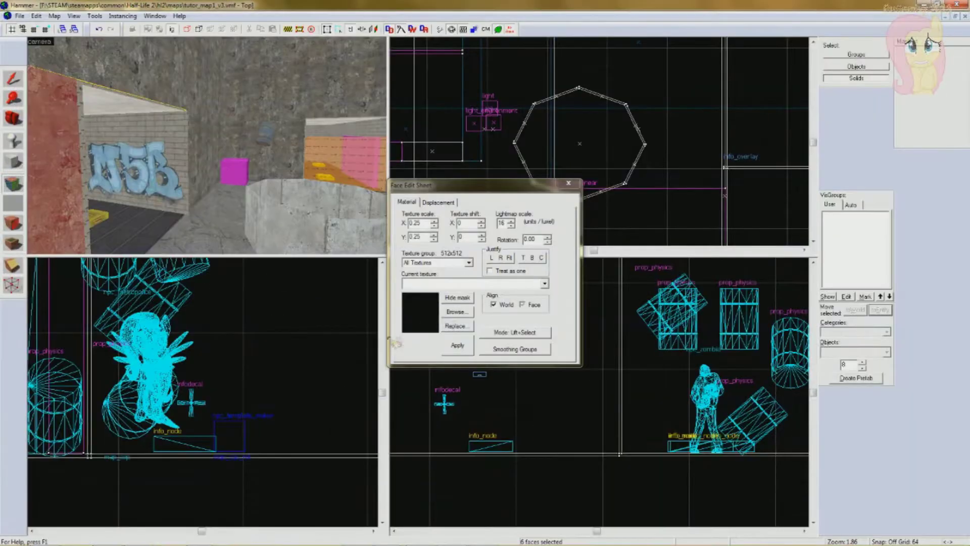
{"action": "left_click", "coordinate": [465, 314]}
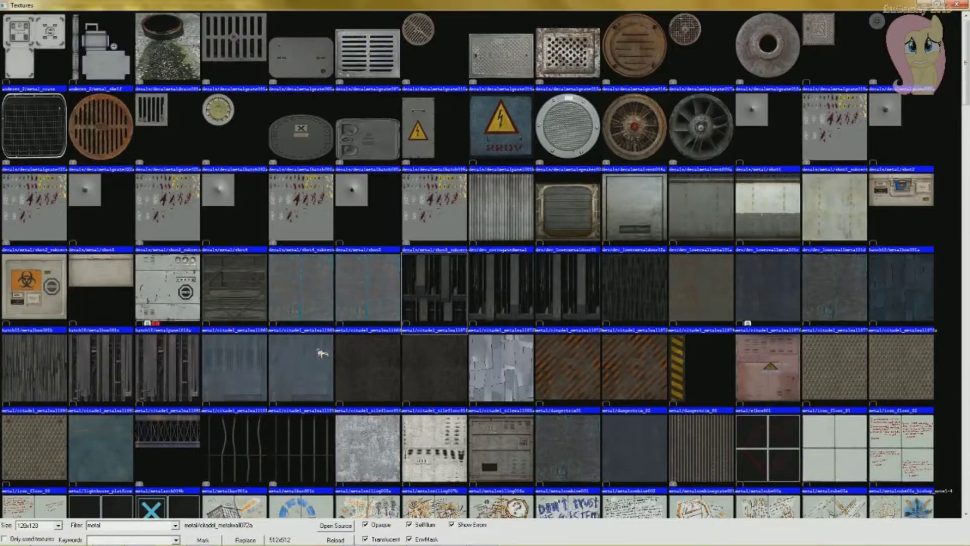
{"action": "double_click", "coordinate": [302, 288]}
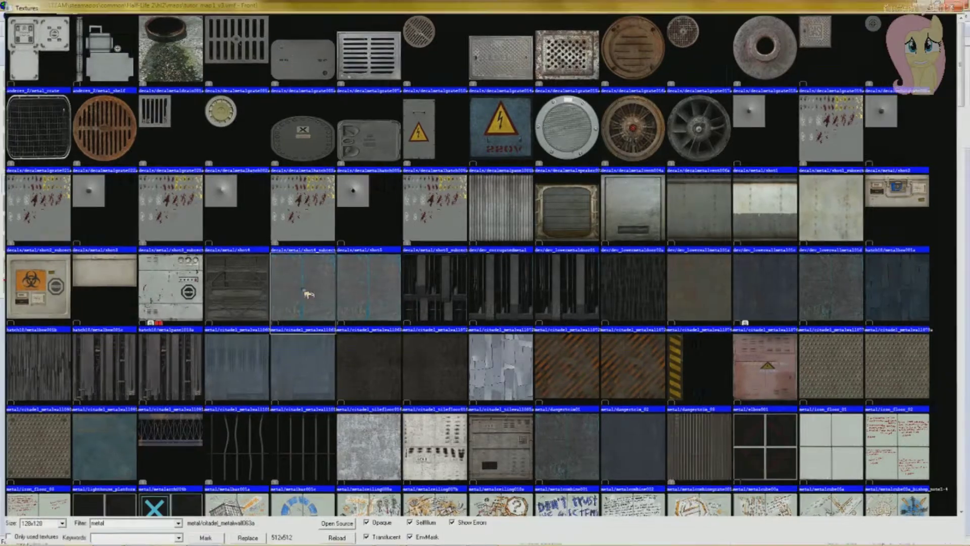
{"action": "key", "text": "Escape"}
{"action": "scroll", "coordinate": [585, 98], "scroll_direction": "down", "scroll_amount": 5}
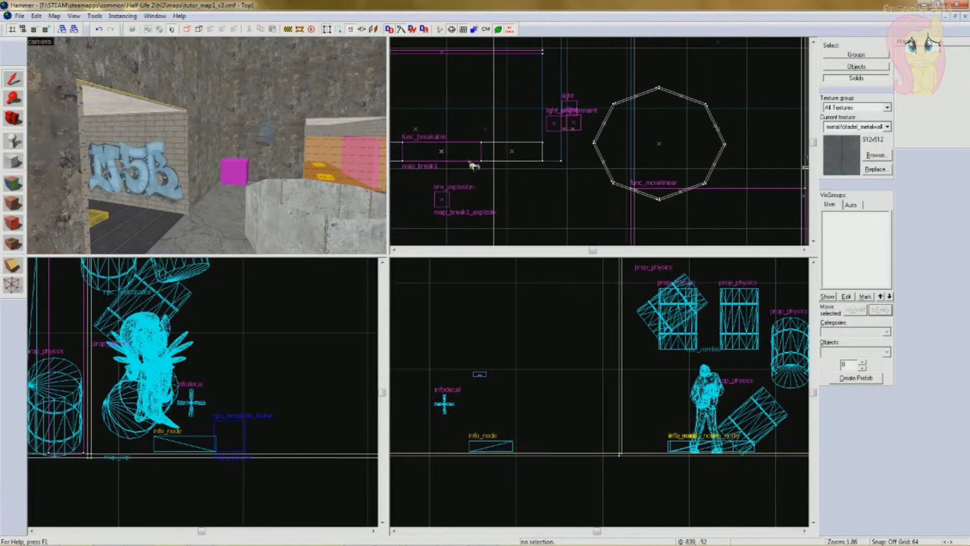
{"action": "left_click_drag", "start_coordinate": [567, 75], "coordinate": [599, 96]}
{"action": "key", "text": "z"}
{"action": "key", "text": "z"}
{"action": "scroll", "coordinate": [480, 146], "scroll_direction": "down", "scroll_amount": 1}
{"action": "left_click_drag", "start_coordinate": [545, 171], "coordinate": [573, 211]}
{"action": "scroll", "coordinate": [204, 308], "scroll_direction": "down", "scroll_amount": 4}
{"action": "scroll", "coordinate": [204, 307], "scroll_direction": "up", "scroll_amount": 3}
{"action": "left_click_drag", "start_coordinate": [258, 376], "coordinate": [258, 267]}
{"action": "key", "text": "z"}
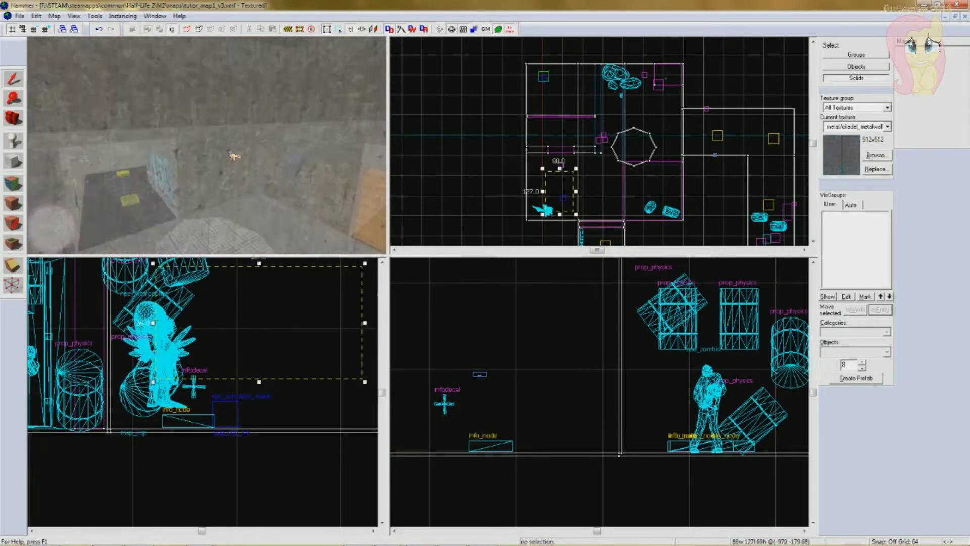
{"action": "key", "text": "z"}
{"action": "key", "text": "Escape"}
- Draw a block outline 64 units wide, 56 long and 36 high on the floor next to the octagonal cylinder
{"action": "left_click", "coordinate": [13, 161]}
{"action": "left_click_drag", "start_coordinate": [582, 194], "coordinate": [562, 176]}
{"action": "scroll", "coordinate": [293, 451], "scroll_direction": "down", "scroll_amount": 2}
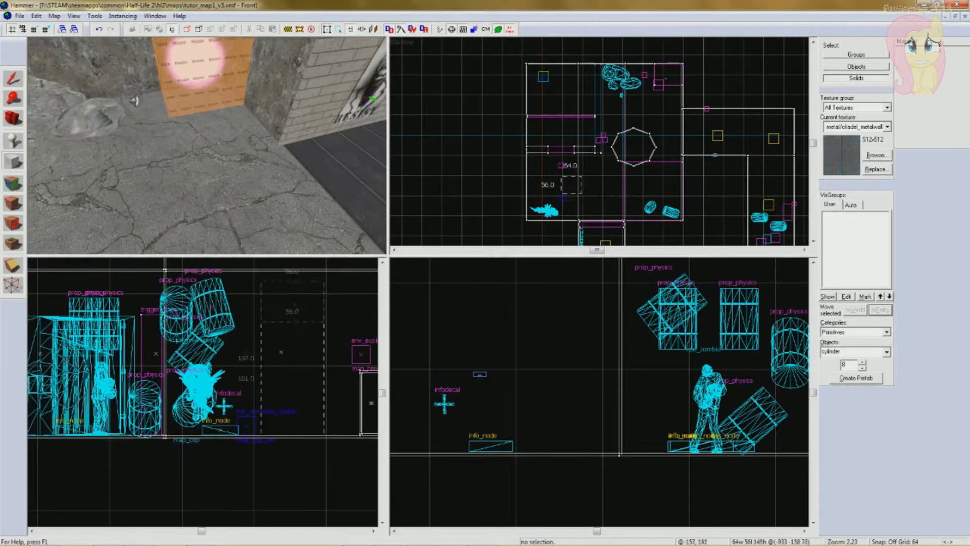
{"action": "left_click_drag", "start_coordinate": [292, 267], "coordinate": [292, 363]}
{"action": "left_click_drag", "start_coordinate": [292, 438], "coordinate": [292, 408]}
{"action": "scroll", "coordinate": [560, 181], "scroll_direction": "up", "scroll_amount": 2}
{"action": "left_click_drag", "start_coordinate": [578, 186], "coordinate": [693, 126]}
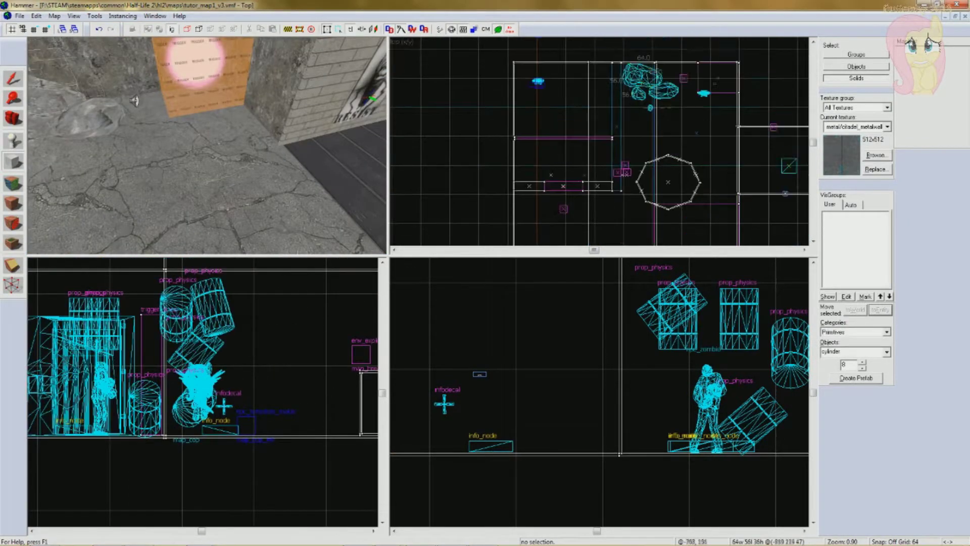
- Start creating an arch primitive inside the block outline and preview its default shape
{"action": "left_click", "coordinate": [887, 351]}
{"action": "left_click", "coordinate": [849, 360]}
{"action": "right_click", "coordinate": [702, 127]}
{"action": "left_click", "coordinate": [719, 133]}
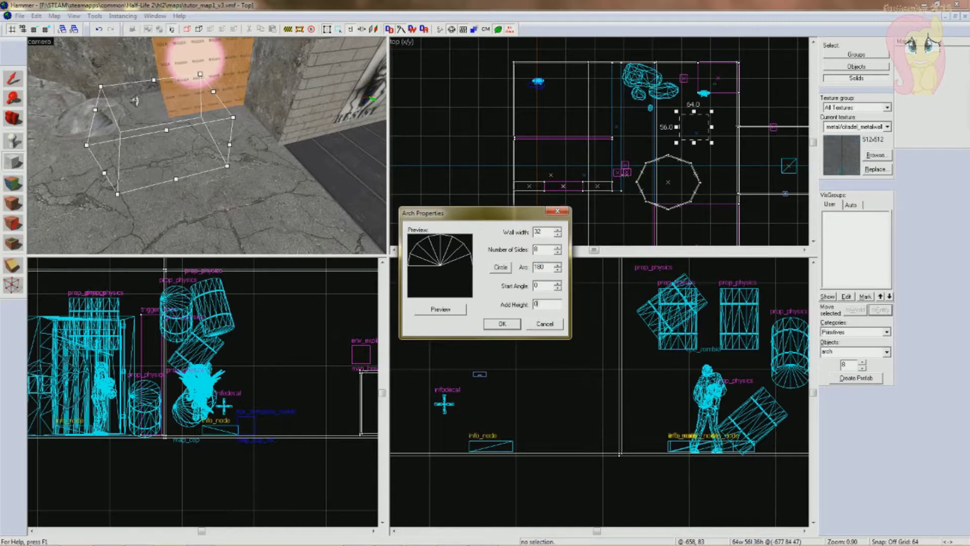
{"action": "left_click", "coordinate": [445, 309]}
- Try 15, 3 and 8 as the arch's number of sides, previewing the shape each time
{"action": "double_click", "coordinate": [536, 249]}
{"action": "type", "text": "15"}
{"action": "left_click", "coordinate": [455, 310]}
{"action": "double_click", "coordinate": [541, 249]}
{"action": "type", "text": "3"}
{"action": "left_click", "coordinate": [454, 314]}
{"action": "double_click", "coordinate": [537, 249]}
{"action": "type", "text": "8"}
{"action": "left_click", "coordinate": [447, 310]}
- Set the arch's number of sides to 12 and its wall width to 64, previewing both changes
{"action": "left_click", "coordinate": [539, 249]}
{"action": "type", "text": "12"}
{"action": "left_click", "coordinate": [440, 308]}
{"action": "double_click", "coordinate": [541, 231]}
{"action": "type", "text": "64"}
{"action": "left_click", "coordinate": [444, 312]}
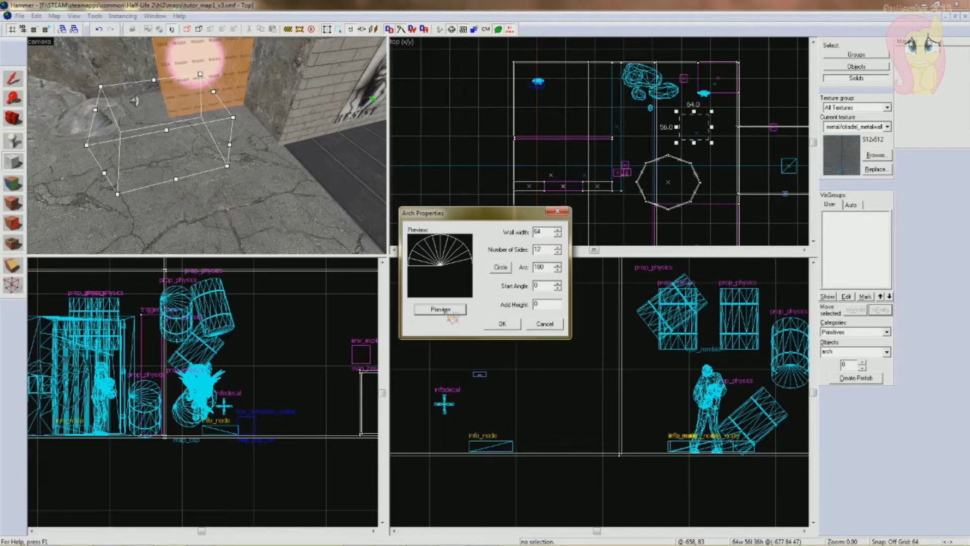
- Set the arch's wall width to 32 and try a full 360-degree arc, previewing each change
{"action": "double_click", "coordinate": [538, 232]}
{"action": "type", "text": "32"}
{"action": "left_click", "coordinate": [447, 308]}
{"action": "left_click", "coordinate": [558, 265]}
{"action": "type", "text": "360"}
{"action": "left_click", "coordinate": [440, 308]}
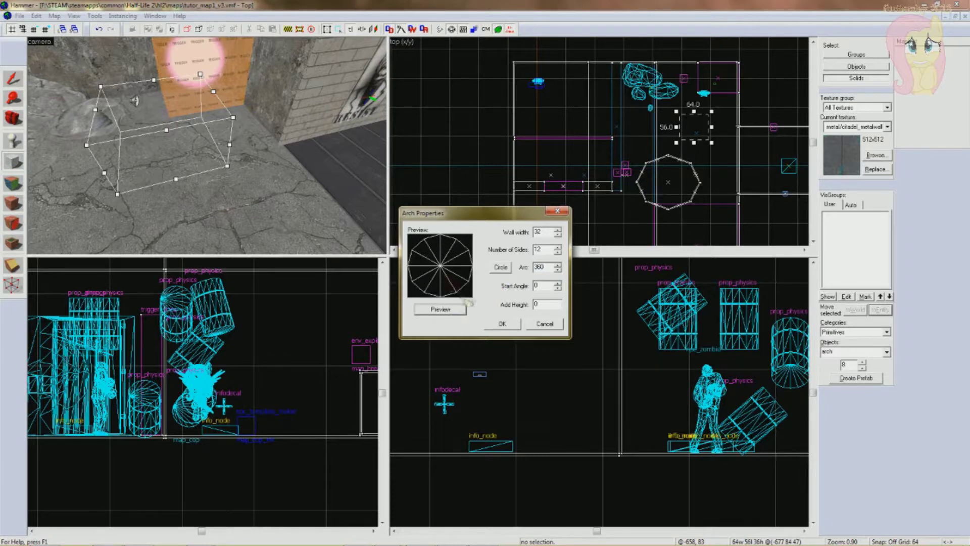
- Set the arc back to 180 degrees, preview the shape and create the arch
{"action": "double_click", "coordinate": [540, 267]}
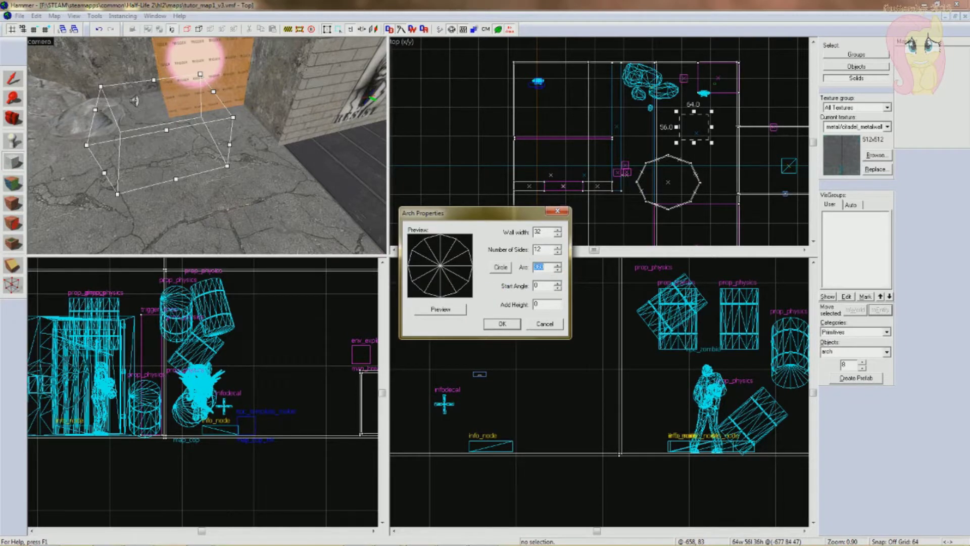
{"action": "left_click", "coordinate": [464, 310]}
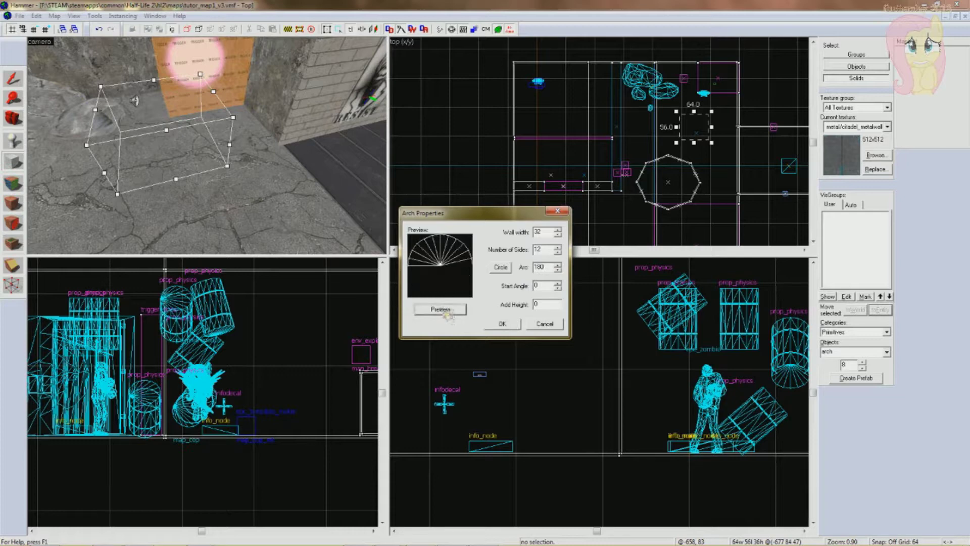
{"action": "left_click", "coordinate": [506, 323]}
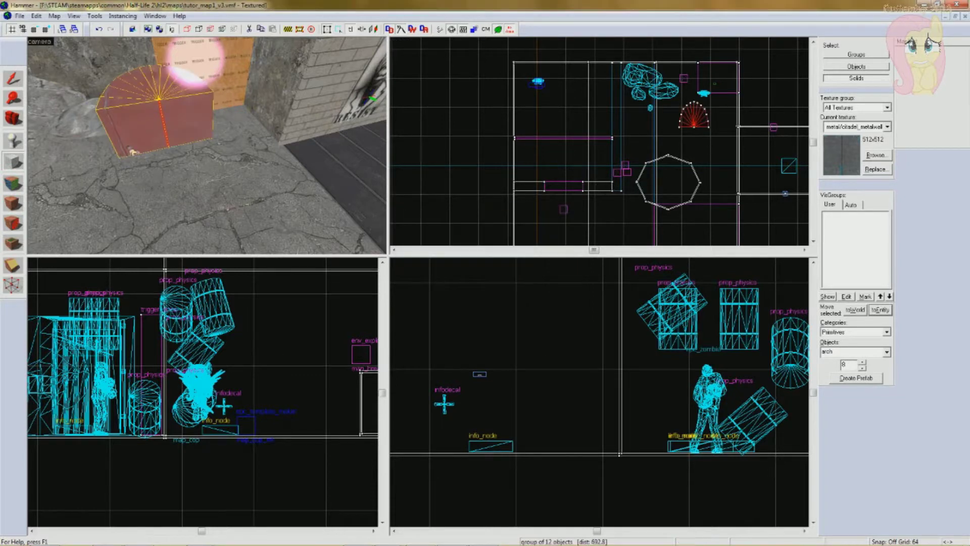
- Examine the created arch up close in the 3D view, selecting one of its wedge-shaped segments on its own
{"action": "key", "text": "ctrl+shift+e"}
{"action": "key", "text": "w"}
{"action": "left_click_drag", "start_coordinate": [266, 185], "coordinate": [256, 185]}
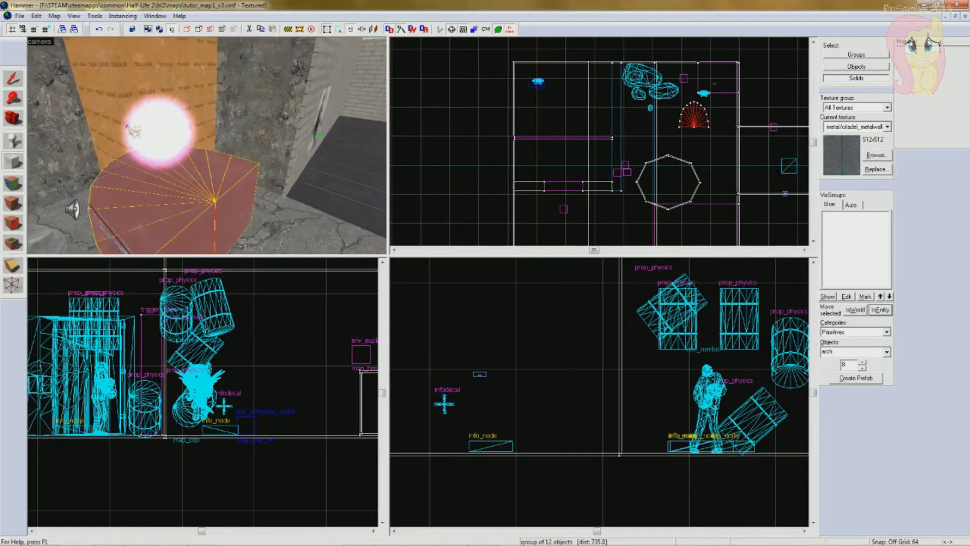
{"action": "key", "text": "s"}
{"action": "left_click_drag", "start_coordinate": [43, 96], "coordinate": [26, 91]}
{"action": "left_click", "coordinate": [18, 84]}
{"action": "left_click", "coordinate": [331, 129]}
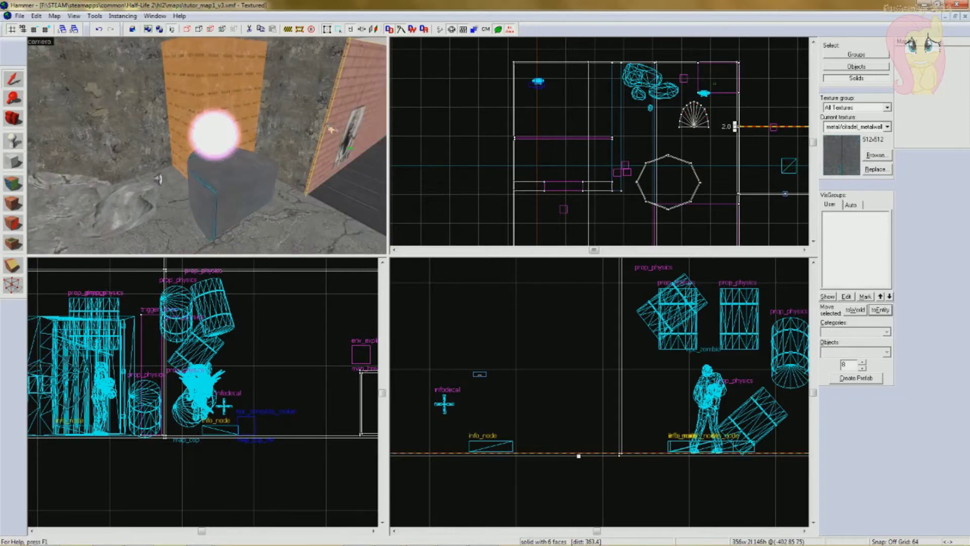
{"action": "key", "text": "z"}
{"action": "key", "text": "z"}
{"action": "left_click", "coordinate": [475, 163]}
{"action": "key", "text": "z"}
{"action": "key", "text": "z"}
{"action": "left_click", "coordinate": [226, 212]}
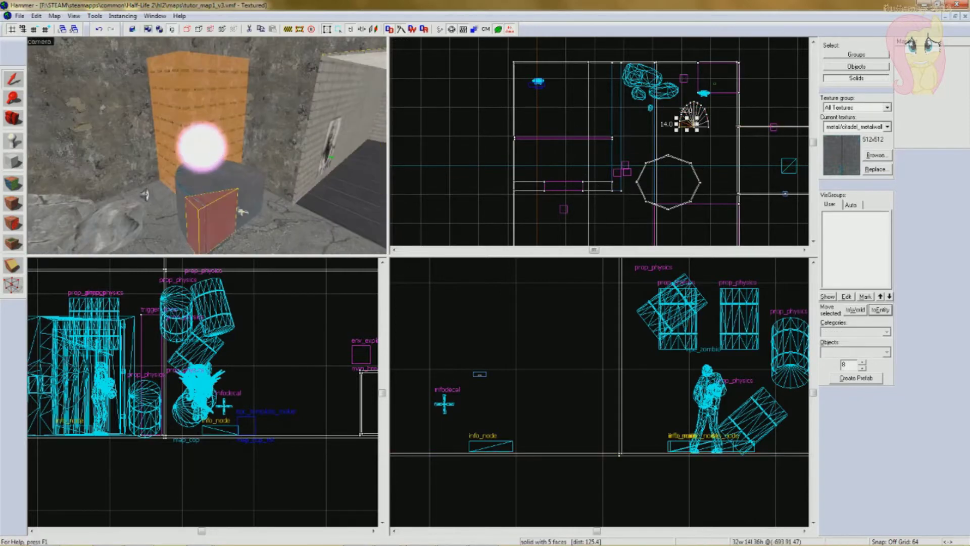
{"action": "key", "text": "w"}
{"action": "key", "text": "s"}
- Switch the selection mode to whole groups and select the complete arch
{"action": "left_click", "coordinate": [173, 30]}
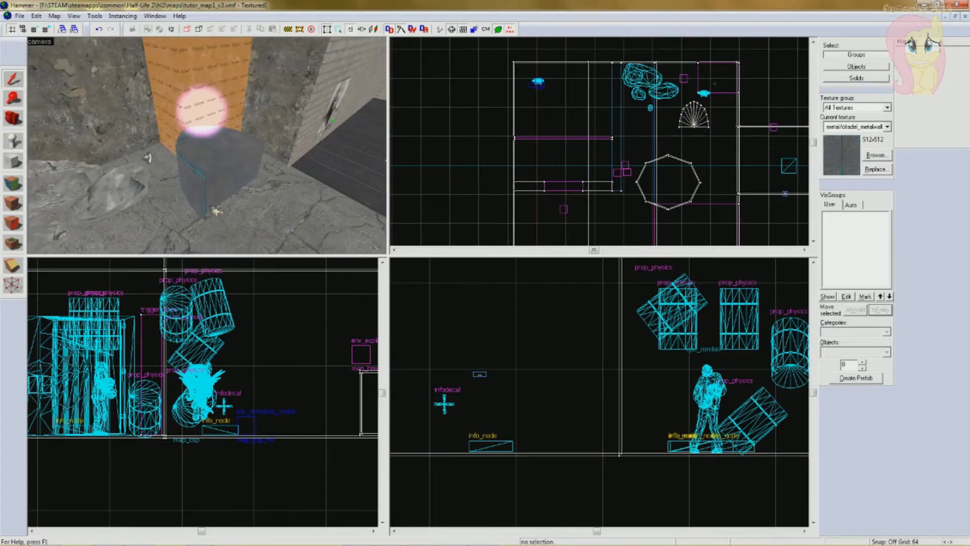
{"action": "left_click", "coordinate": [218, 196]}
{"action": "scroll", "coordinate": [652, 109], "scroll_direction": "up", "scroll_amount": 3}
{"action": "left_click_drag", "start_coordinate": [713, 141], "coordinate": [729, 165]}
{"action": "key", "text": "z"}
{"action": "key", "text": "w"}
{"action": "key", "text": "s"}
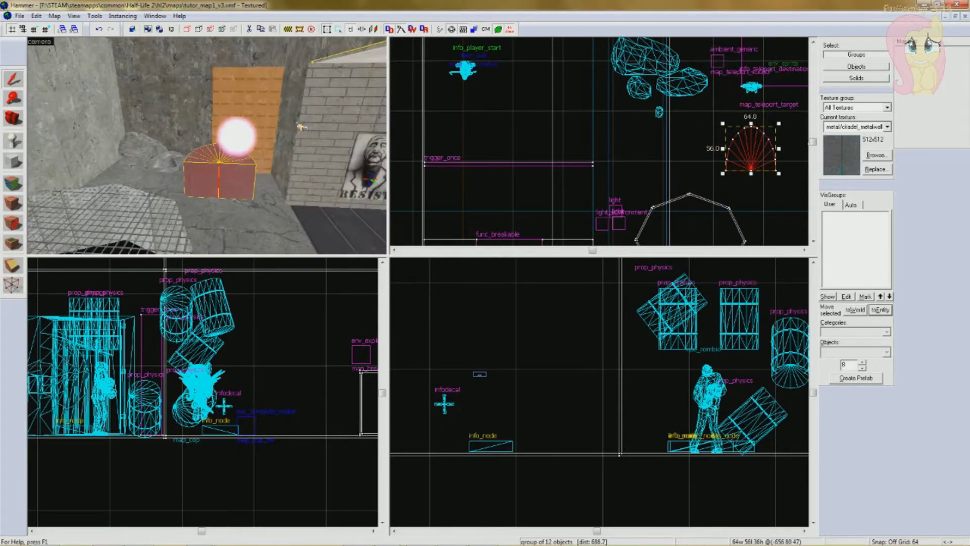
- Examine the selected arch group from several sides in the 3D view
{"action": "key", "text": "w"}
{"action": "key", "text": "s"}
{"action": "key", "text": "s"}
{"action": "key", "text": "w"}
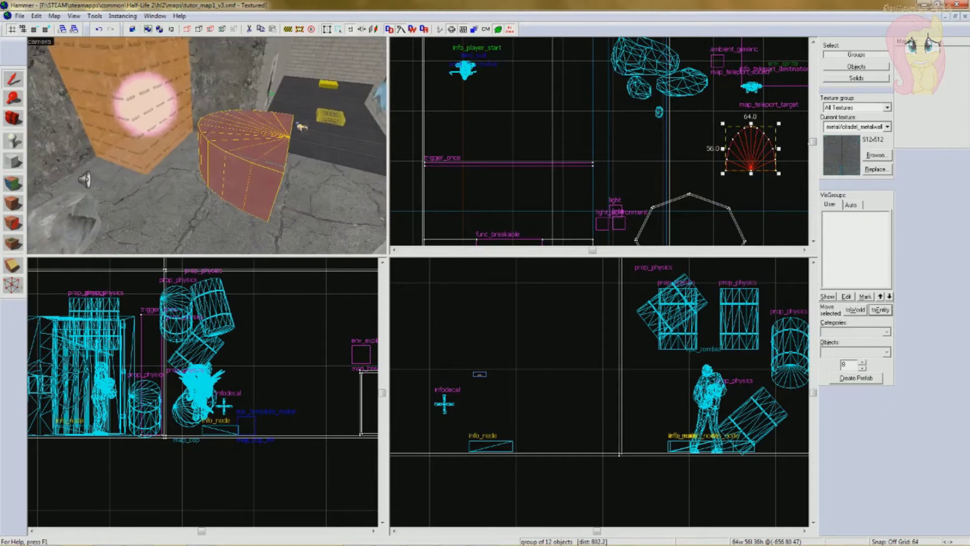
{"action": "key", "text": "w"}
{"action": "key", "text": "s"}
{"action": "key", "text": "d"}
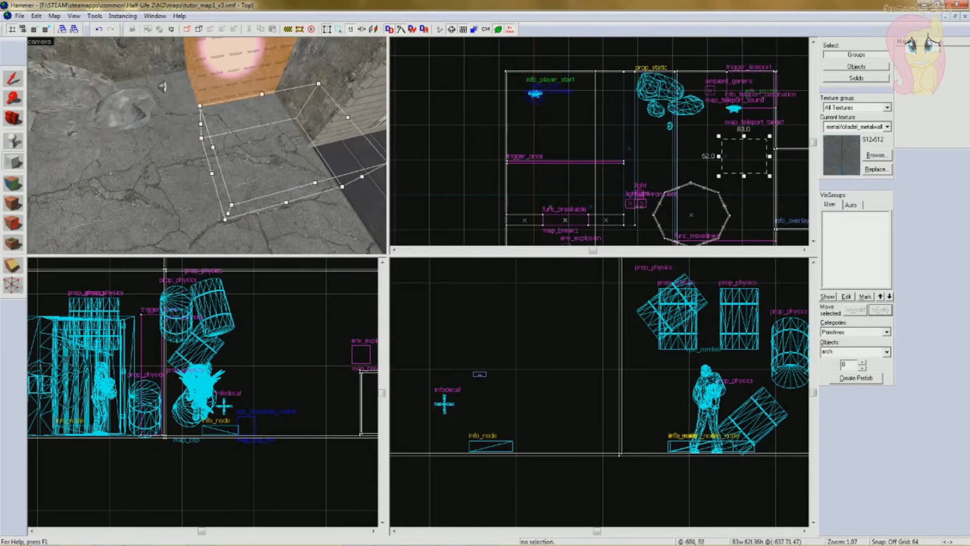
- Start a new arch primitive inside the 83 by 62 by 36 block outline and preview changes to its start angle
{"action": "key", "text": "Return"}
{"action": "left_click", "coordinate": [440, 309]}
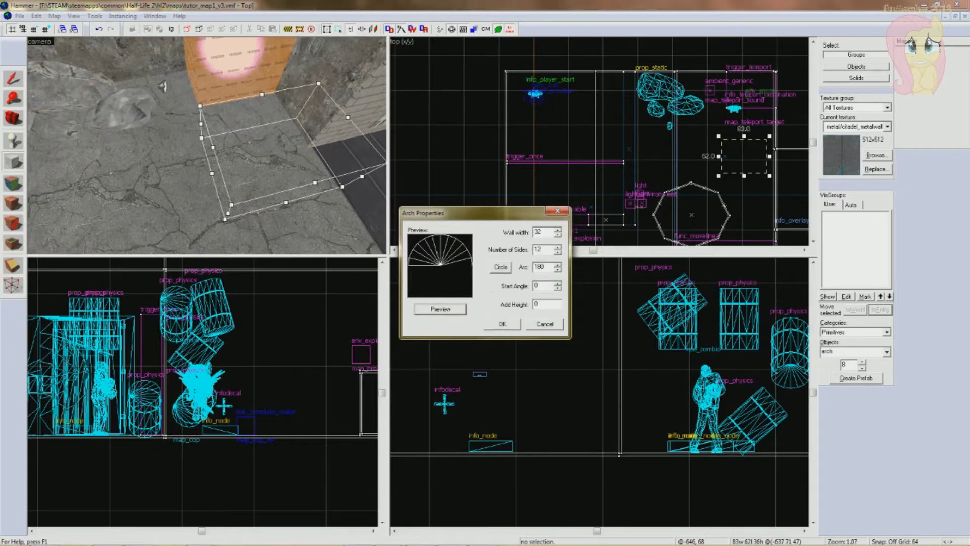
{"action": "left_click", "coordinate": [558, 284]}
{"action": "left_click", "coordinate": [440, 308]}
{"action": "left_click", "coordinate": [558, 288]}
{"action": "left_click", "coordinate": [455, 310]}
- Try an added height of 15 for the arch, preview it, and set the added height back to 0
{"action": "double_click", "coordinate": [538, 304]}
{"action": "type", "text": "15"}
{"action": "left_click", "coordinate": [459, 311]}
{"action": "left_click", "coordinate": [545, 304]}
{"action": "left_click", "coordinate": [455, 310]}
{"action": "double_click", "coordinate": [538, 304]}
{"action": "type", "text": "0"}
{"action": "left_click", "coordinate": [457, 311]}
- Preview the arch with a wall width of 2, set the wall width to 5 and create the arch
{"action": "double_click", "coordinate": [538, 232]}
{"action": "type", "text": "2"}
{"action": "left_click", "coordinate": [439, 313]}
{"action": "double_click", "coordinate": [538, 232]}
{"action": "type", "text": "5"}
{"action": "left_click", "coordinate": [425, 312]}
{"action": "left_click", "coordinate": [539, 232]}
{"action": "left_click", "coordinate": [502, 322]}
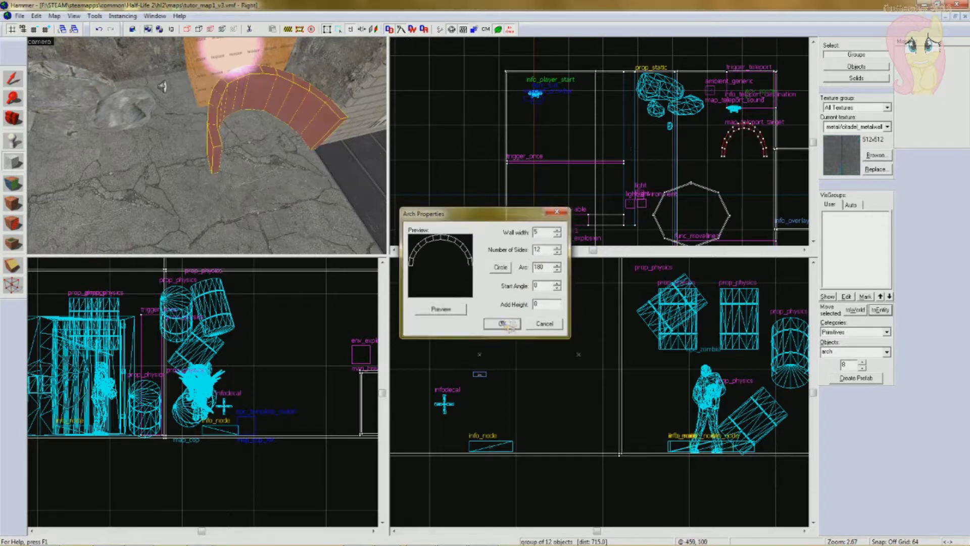
- Try to rotate and move the thin arch in the side view, and undo the attempts
{"action": "key", "text": "s"}
{"action": "key", "text": "z"}
{"action": "left_click", "coordinate": [13, 78]}
{"action": "scroll", "coordinate": [311, 336], "scroll_direction": "down", "scroll_amount": 1}
{"action": "middle_click_drag", "start_coordinate": [346, 356], "coordinate": [245, 359]}
{"action": "scroll", "coordinate": [324, 354], "scroll_direction": "up", "scroll_amount": 1}
{"action": "middle_click_drag", "start_coordinate": [456, 354], "coordinate": [788, 354]}
{"action": "scroll", "coordinate": [597, 349], "scroll_direction": "up", "scroll_amount": 2}
{"action": "left_click", "coordinate": [601, 316]}
{"action": "scroll", "coordinate": [277, 378], "scroll_direction": "up", "scroll_amount": 1}
{"action": "left_click_drag", "start_coordinate": [259, 387], "coordinate": [314, 435]}
{"action": "scroll", "coordinate": [314, 419], "scroll_direction": "up", "scroll_amount": 6}
{"action": "key", "text": "ctrl+z"}
{"action": "middle_click_drag", "start_coordinate": [205, 394], "coordinate": [208, 460]}
{"action": "left_click_drag", "start_coordinate": [159, 458], "coordinate": [305, 474]}
{"action": "key", "text": "ctrl+z"}
{"action": "key", "text": "ctrl+z"}
- Stand the arch upright in the side view with its feet on the floor
{"action": "scroll", "coordinate": [299, 444], "scroll_direction": "down", "scroll_amount": 4}
{"action": "scroll", "coordinate": [278, 475], "scroll_direction": "up", "scroll_amount": 6}
{"action": "left_click_drag", "start_coordinate": [272, 339], "coordinate": [272, 405]}
{"action": "key", "text": "z"}
{"action": "key", "text": "w"}
{"action": "key", "text": "s"}
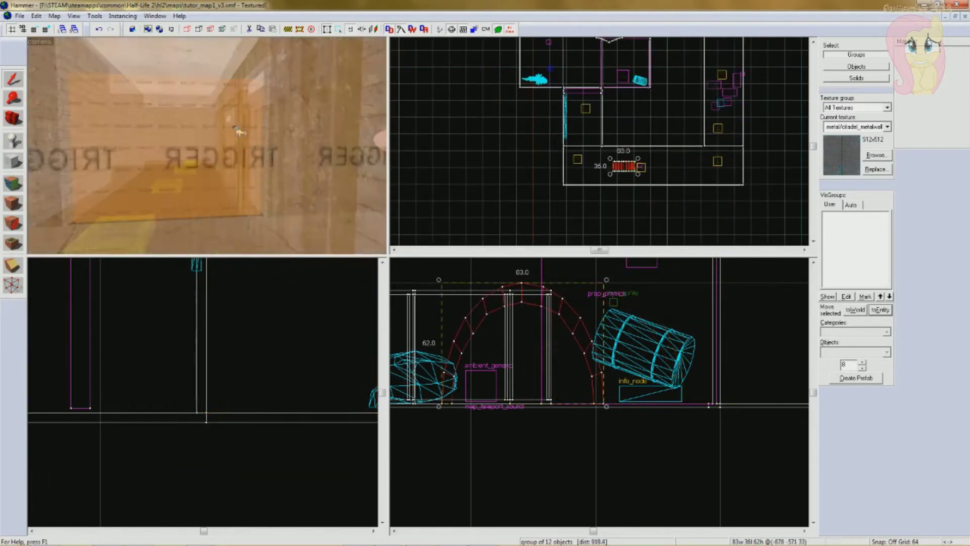
- Move the upright arch in the top view toward the brick corridor entrance, undoing the first attempt
{"action": "key", "text": "w"}
{"action": "key", "text": "z"}
{"action": "scroll", "coordinate": [638, 166], "scroll_direction": "up", "scroll_amount": 9}
{"action": "left_click_drag", "start_coordinate": [630, 188], "coordinate": [542, 226]}
{"action": "key", "text": "ctrl+z"}
{"action": "scroll", "coordinate": [650, 223], "scroll_direction": "up", "scroll_amount": 1}
{"action": "scroll", "coordinate": [485, 168], "scroll_direction": "up", "scroll_amount": 1}
{"action": "left_click_drag", "start_coordinate": [477, 164], "coordinate": [619, 96]}
{"action": "scroll", "coordinate": [599, 93], "scroll_direction": "up", "scroll_amount": 4}
{"action": "scroll", "coordinate": [583, 150], "scroll_direction": "down", "scroll_amount": 7}
- Turn the arch across the brick corridor in the top view and line it up between the corridor walls
{"action": "left_click_drag", "start_coordinate": [568, 153], "coordinate": [598, 123]}
{"action": "scroll", "coordinate": [598, 123], "scroll_direction": "up", "scroll_amount": 8}
{"action": "left_click_drag", "start_coordinate": [542, 208], "coordinate": [571, 169]}
{"action": "scroll", "coordinate": [584, 101], "scroll_direction": "down", "scroll_amount": 10}
{"action": "left_click_drag", "start_coordinate": [591, 103], "coordinate": [595, 156]}
{"action": "scroll", "coordinate": [595, 145], "scroll_direction": "up", "scroll_amount": 10}
{"action": "scroll", "coordinate": [253, 399], "scroll_direction": "down", "scroll_amount": 16}
{"action": "scroll", "coordinate": [119, 399], "scroll_direction": "up", "scroll_amount": 17}
- Fit the top of the arch against the corridor ceiling and deselect it
{"action": "left_click_drag", "start_coordinate": [116, 418], "coordinate": [107, 369]}
{"action": "left_click", "coordinate": [489, 175]}
{"action": "key", "text": "z"}
{"action": "key", "text": "w"}
{"action": "key", "text": "s"}
{"action": "key", "text": "w"}
{"action": "key", "text": "s"}
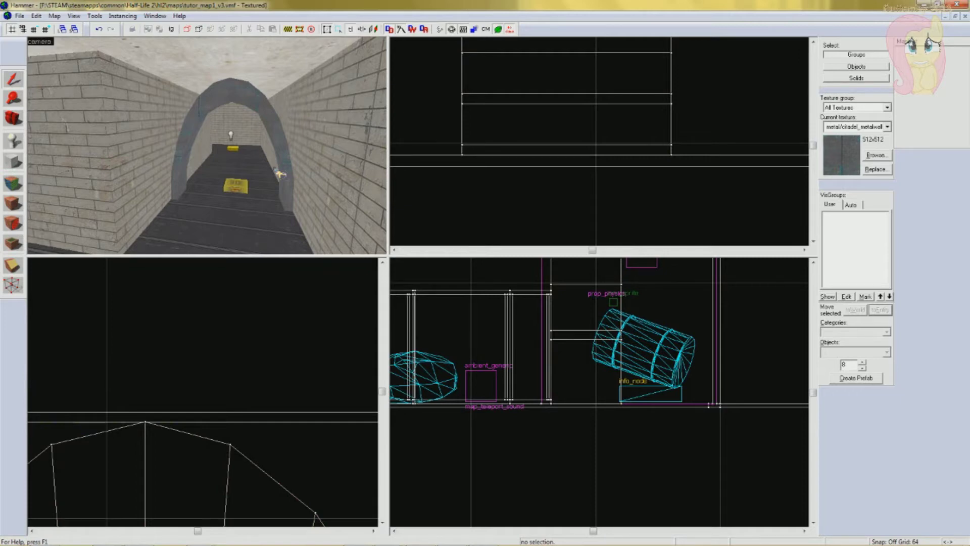
- Examine the brick corridor and the surrounding rooms by flying through the map in the 3D view
{"action": "key", "text": "w"}
{"action": "key", "text": "Left"}
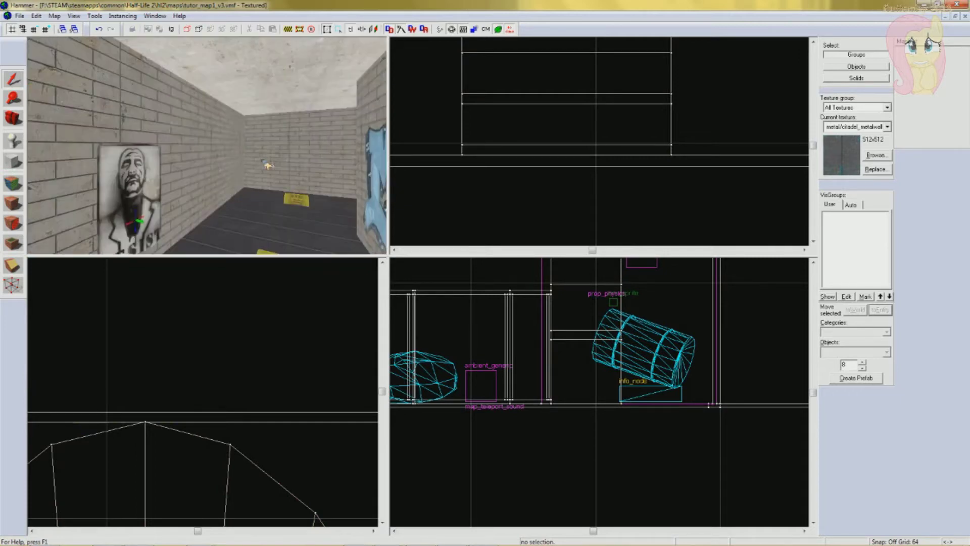
{"action": "key", "text": "w"}
{"action": "key", "text": "Left"}
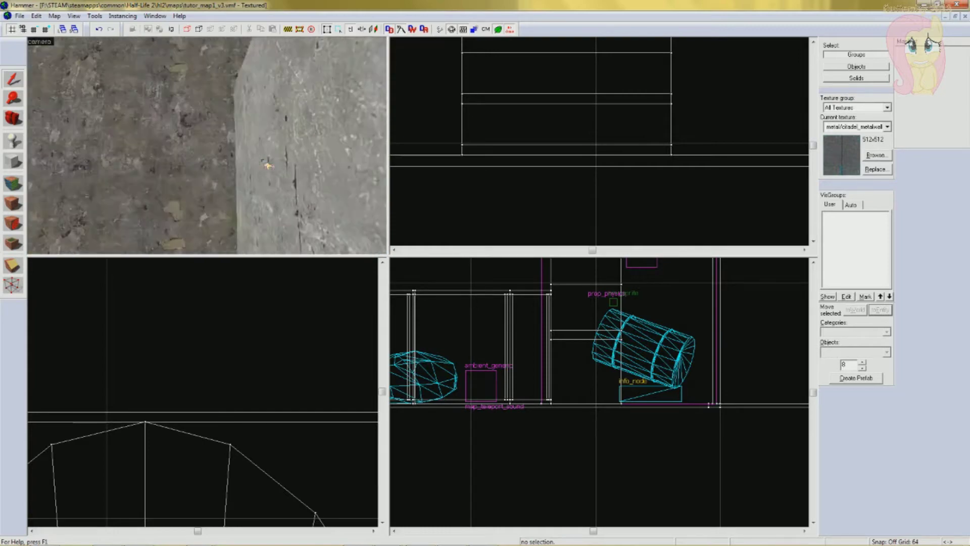
{"action": "key", "text": "w"}
{"action": "key", "text": "Left"}
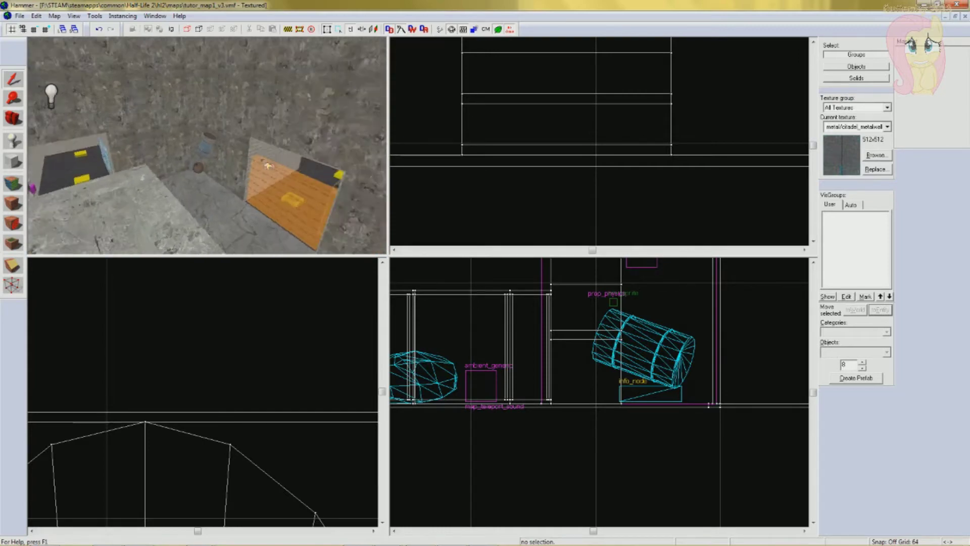
{"action": "key", "text": "w"}
{"action": "key", "text": "Up"}
- Save the map and compile it with BSP, VIS and RAD set to Normal, without running the game after compiling
{"action": "left_click", "coordinate": [19, 16]}
{"action": "left_click", "coordinate": [42, 61]}
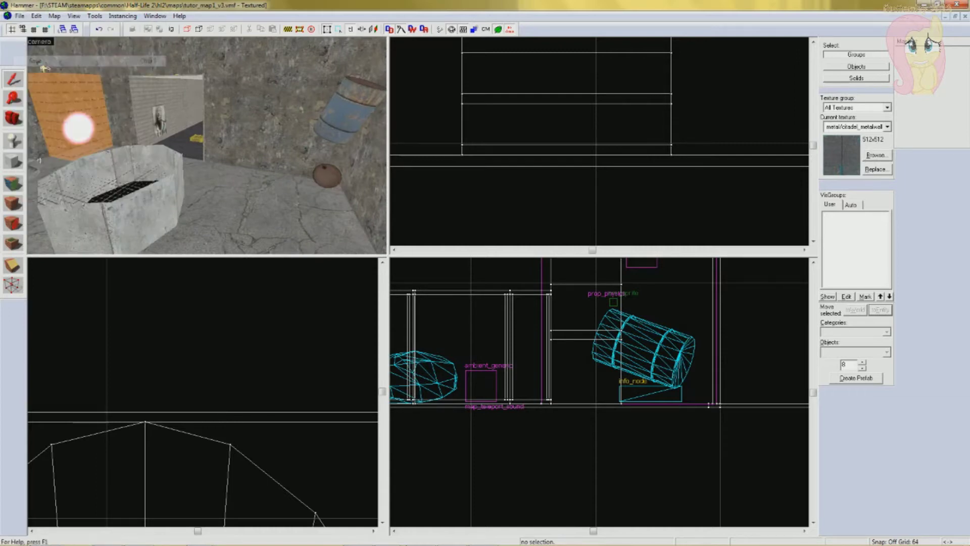
{"action": "key", "text": "F9"}
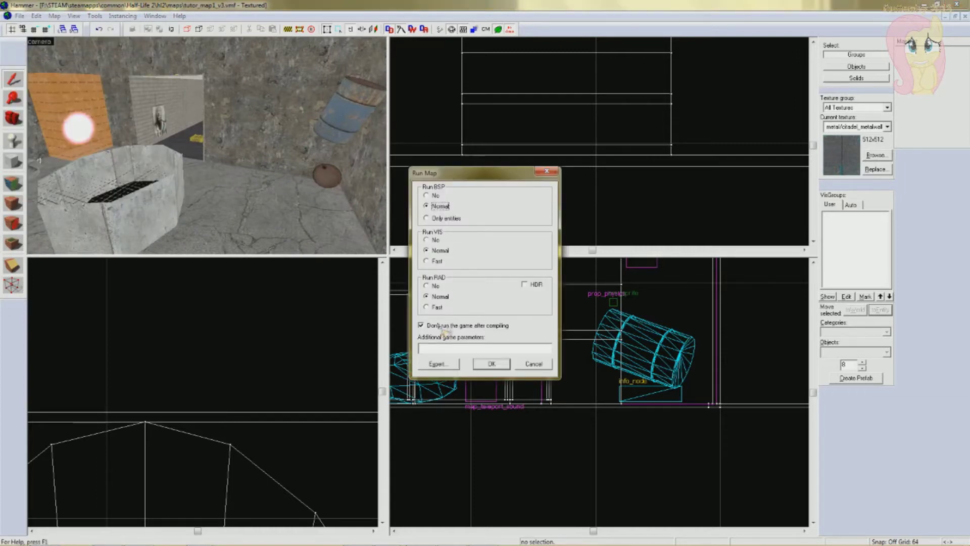
{"action": "key", "text": "Return"}
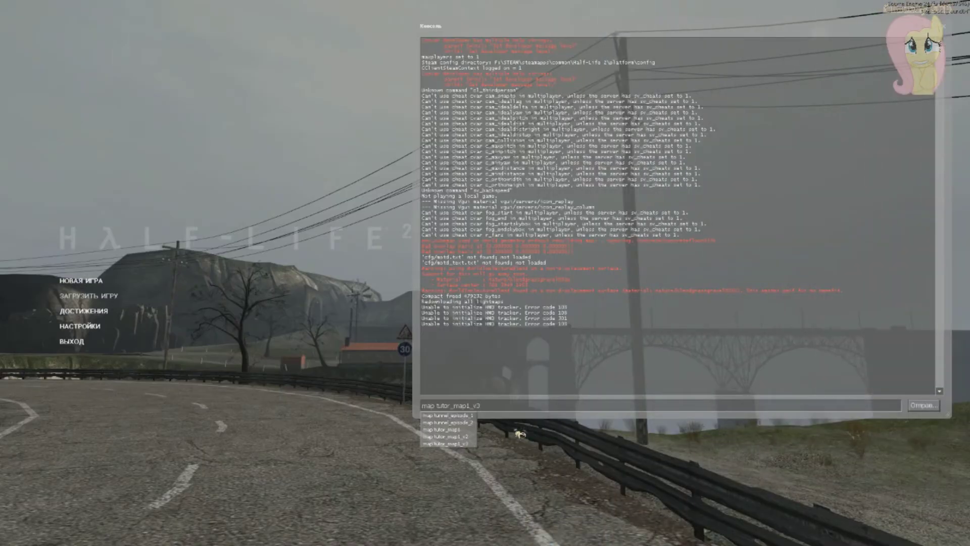
- Switch to Half-Life 2 and load the map with the console command map tutor_map1_v3
{"action": "left_click", "coordinate": [509, 406]}
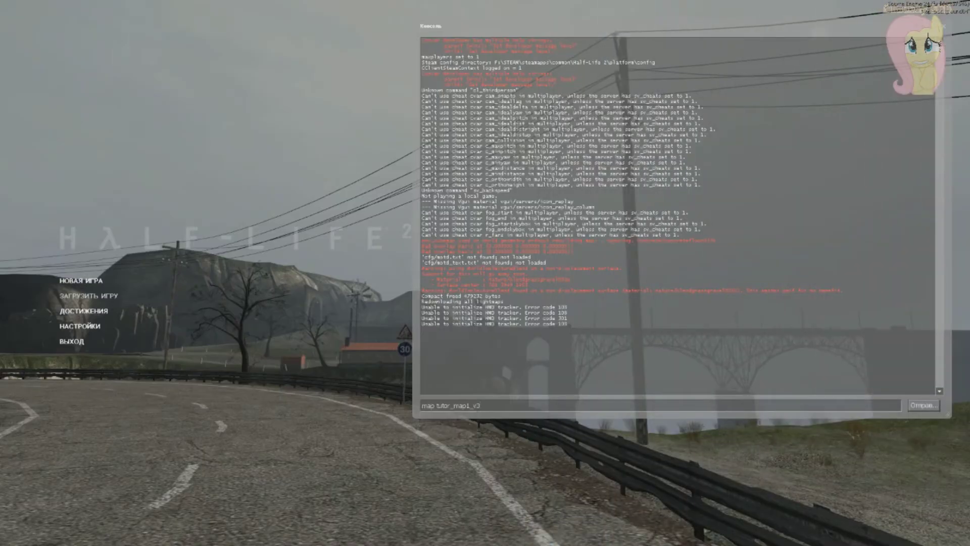
{"action": "key", "text": "Return"}
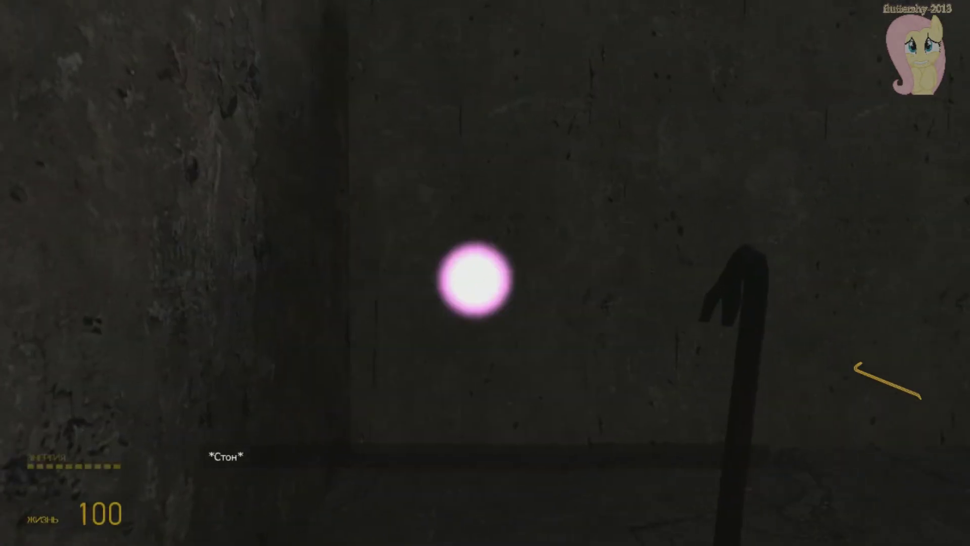
{"action": "left_click", "coordinate": [484, 273]}
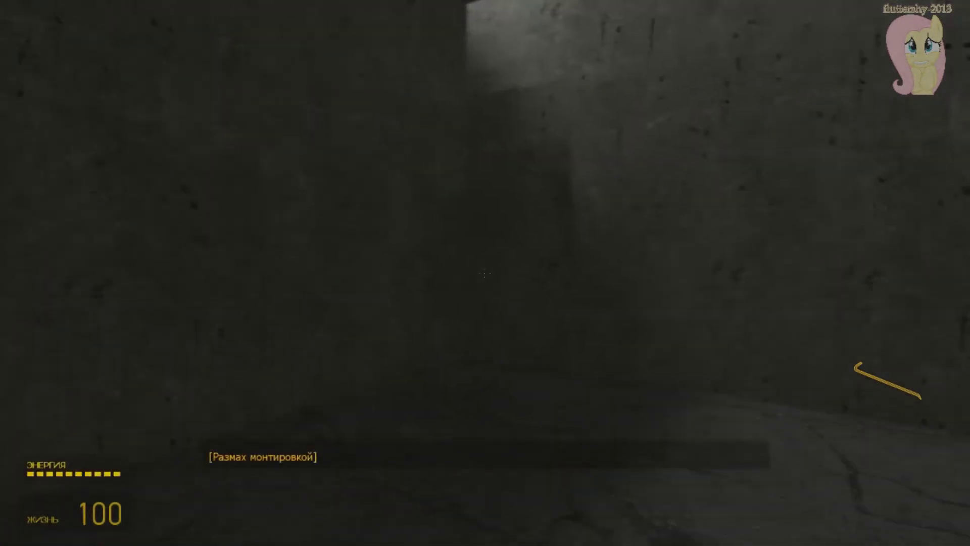
{"action": "left_click", "coordinate": [484, 274]}
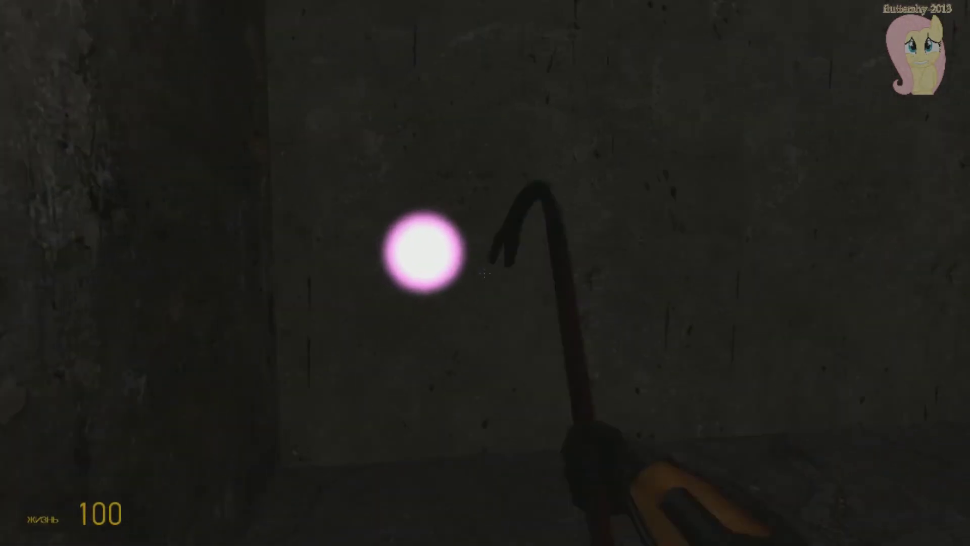
{"action": "left_click", "coordinate": [484, 273]}
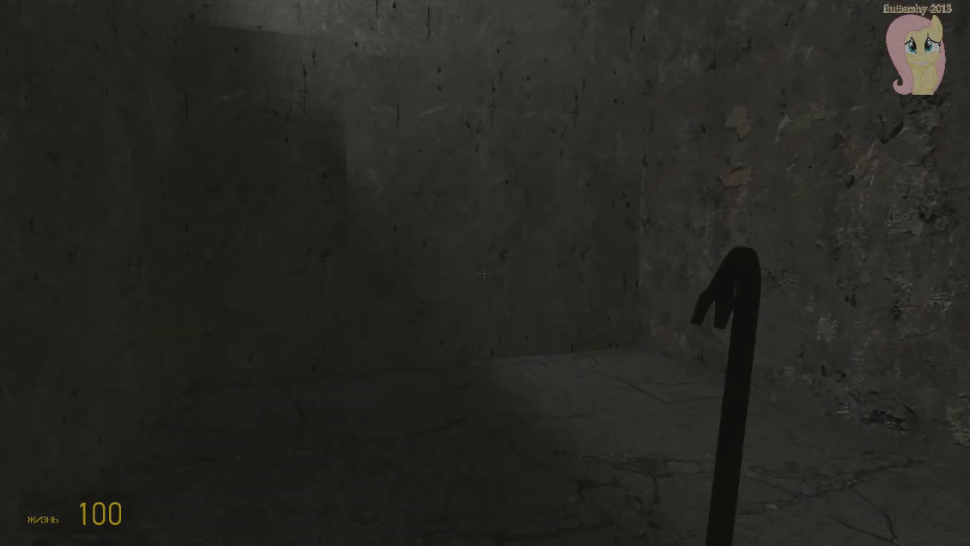
{"action": "key", "text": "shift+w"}
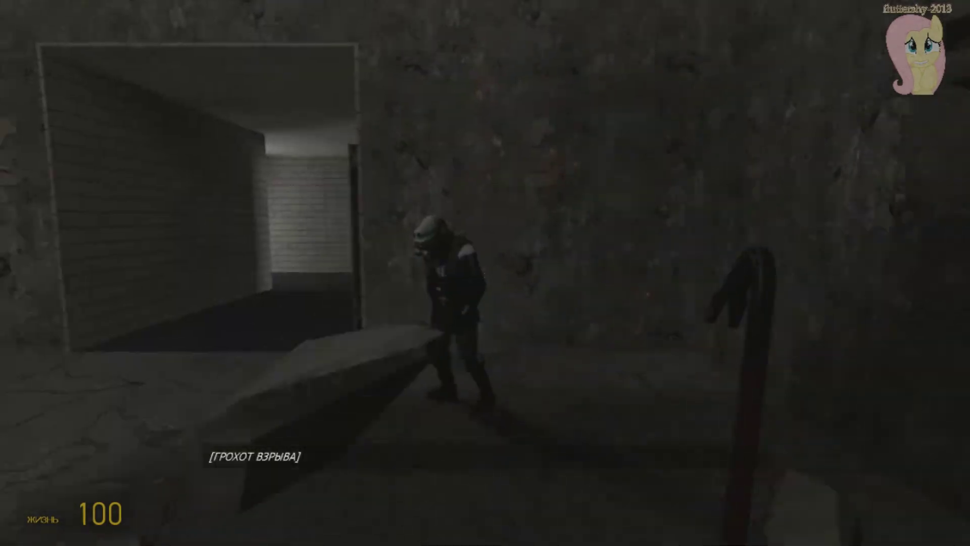
{"action": "key", "text": "f"}
{"action": "left_click", "coordinate": [484, 273]}
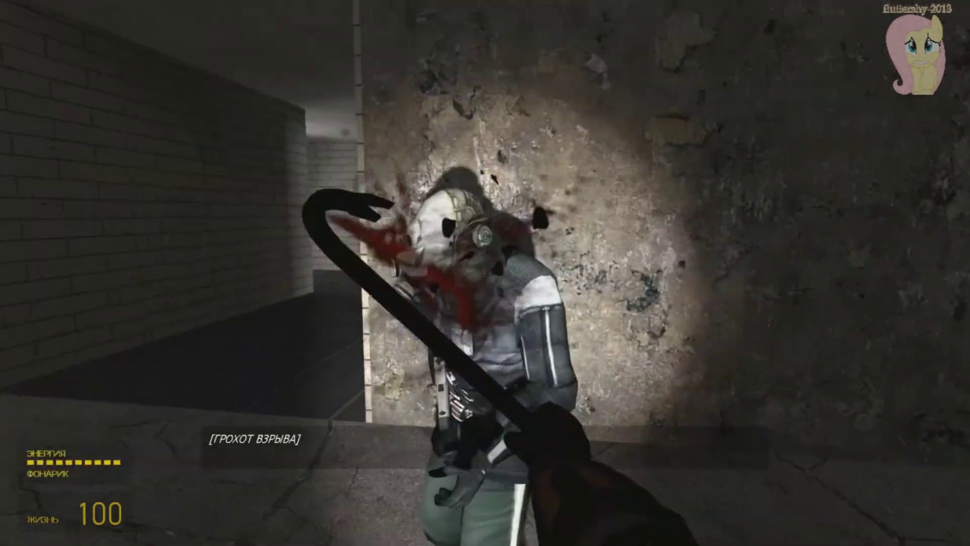
{"action": "key", "text": "w"}
{"action": "left_click", "coordinate": [484, 274]}
{"action": "left_click", "coordinate": [484, 274]}
{"action": "left_click", "coordinate": [484, 273]}
{"action": "left_click", "coordinate": [485, 274]}
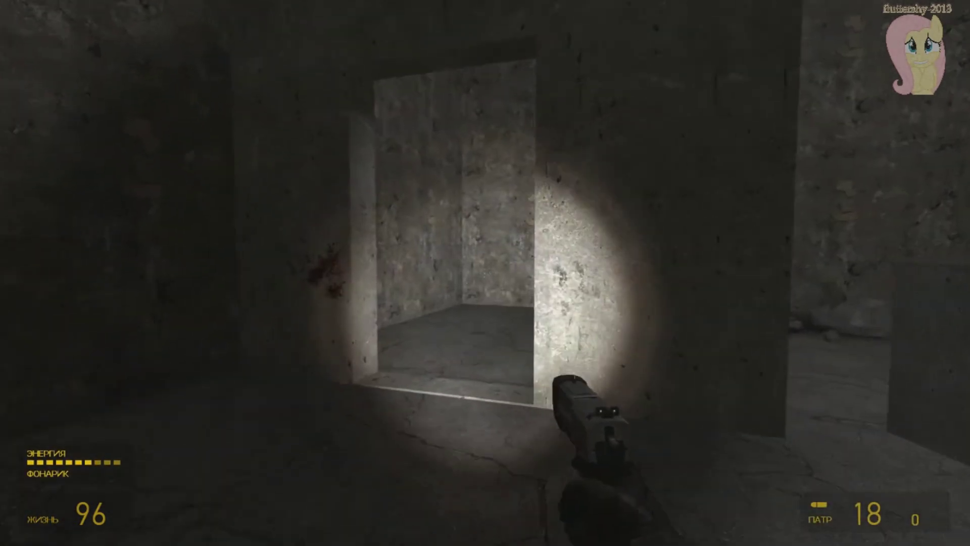
{"action": "key", "text": "w"}
{"action": "key", "text": "space"}
{"action": "key", "text": "f"}
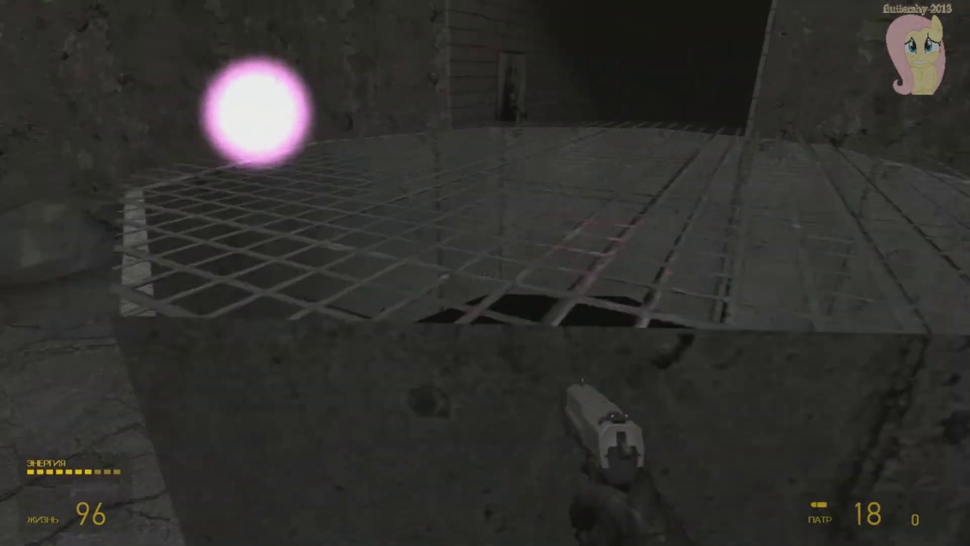
{"action": "key", "text": "e"}
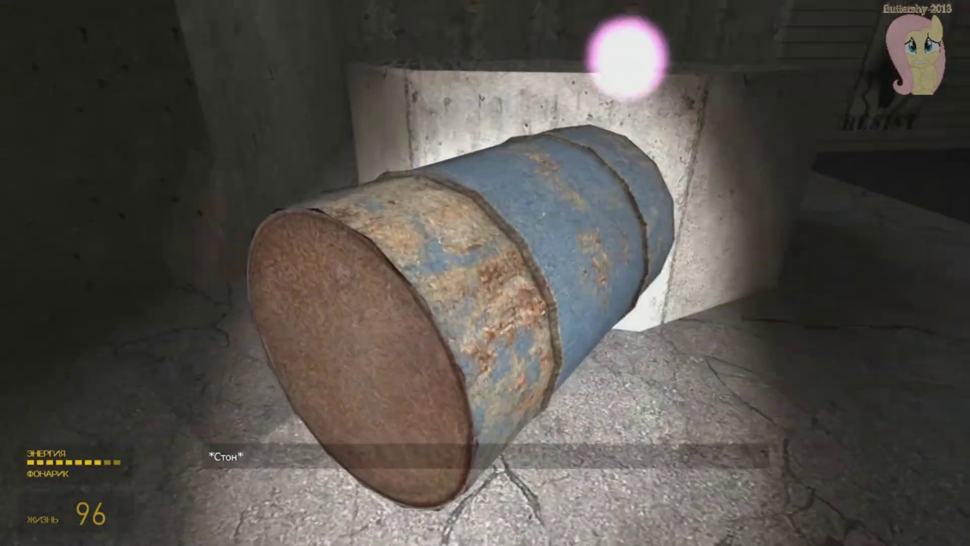
{"action": "key", "text": "e"}
{"action": "key", "text": "w"}
{"action": "key", "text": "space"}
{"action": "key", "text": "f"}
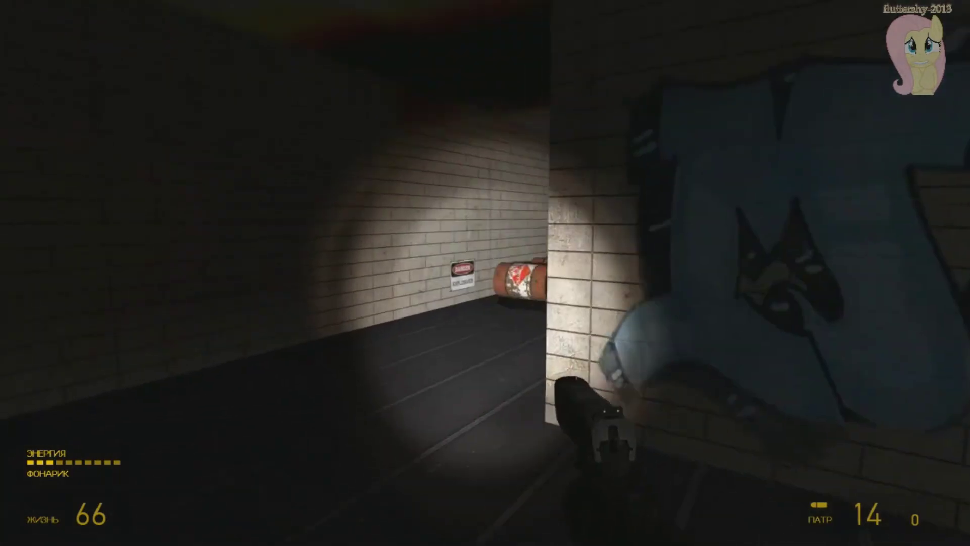
{"action": "key", "text": "s"}
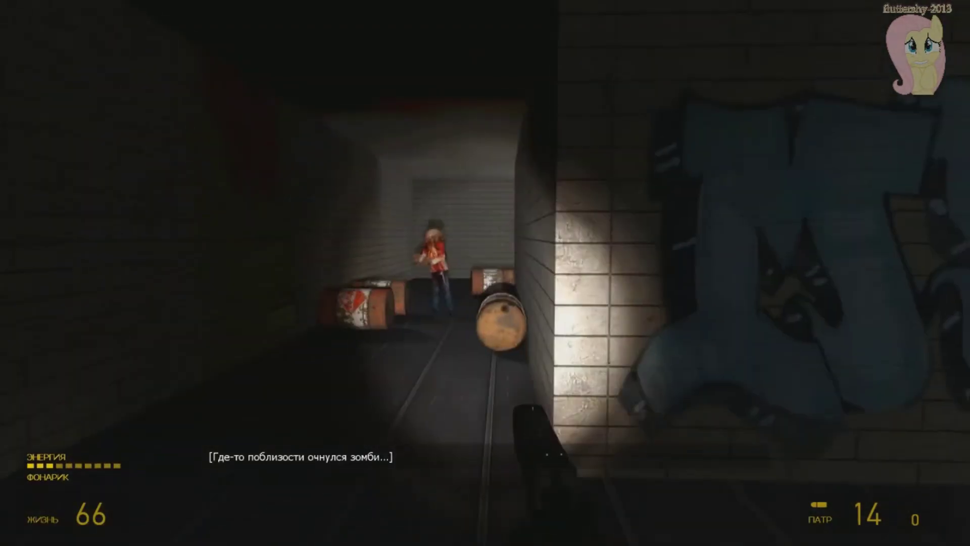
{"action": "key", "text": "e"}
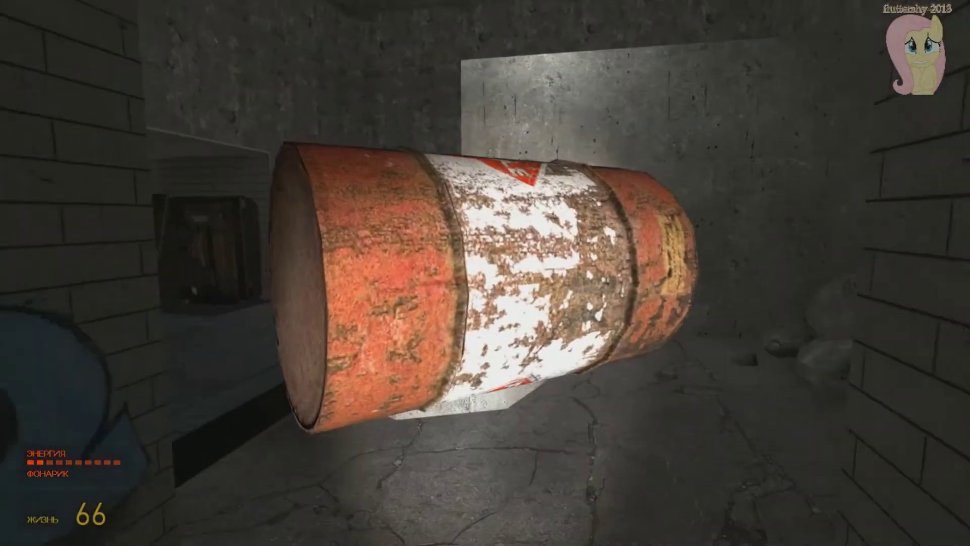
{"action": "key", "text": "e"}
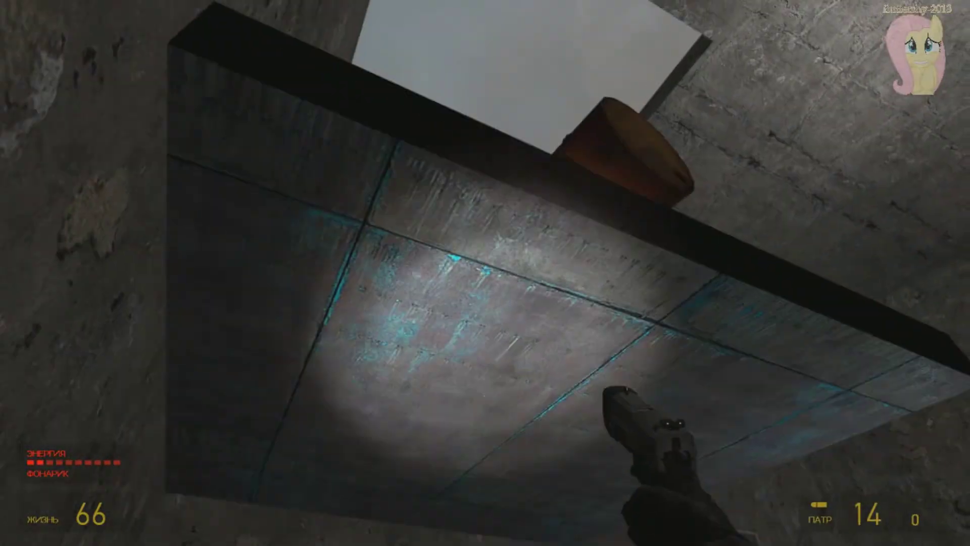
{"action": "key", "text": "s"}
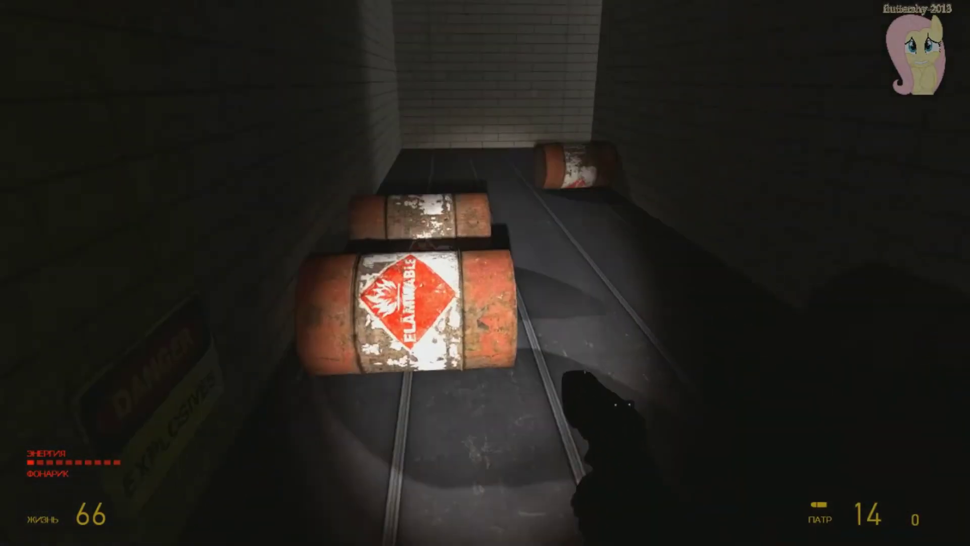
{"action": "key", "text": "e"}
{"action": "key", "text": "w"}
{"action": "key", "text": "e"}
{"action": "key", "text": "w"}
{"action": "key", "text": "w"}
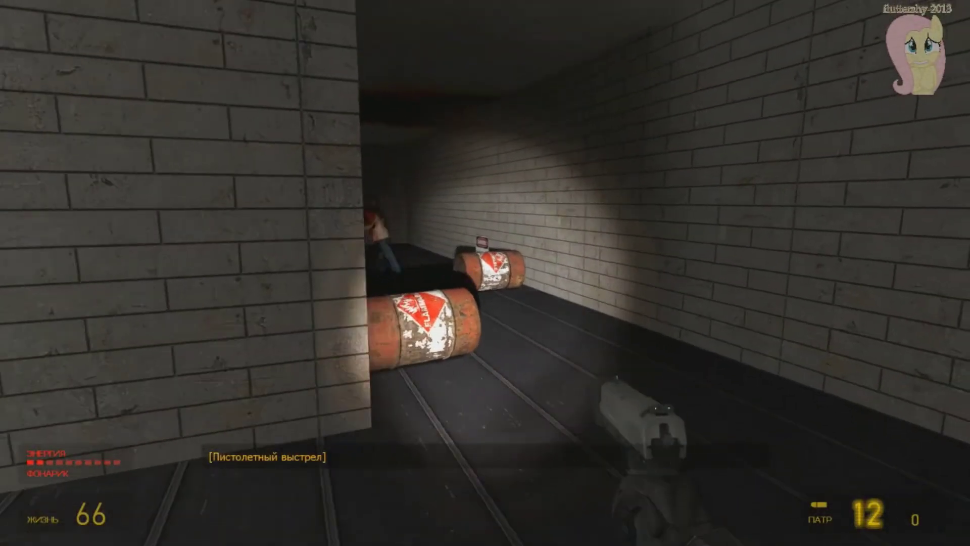